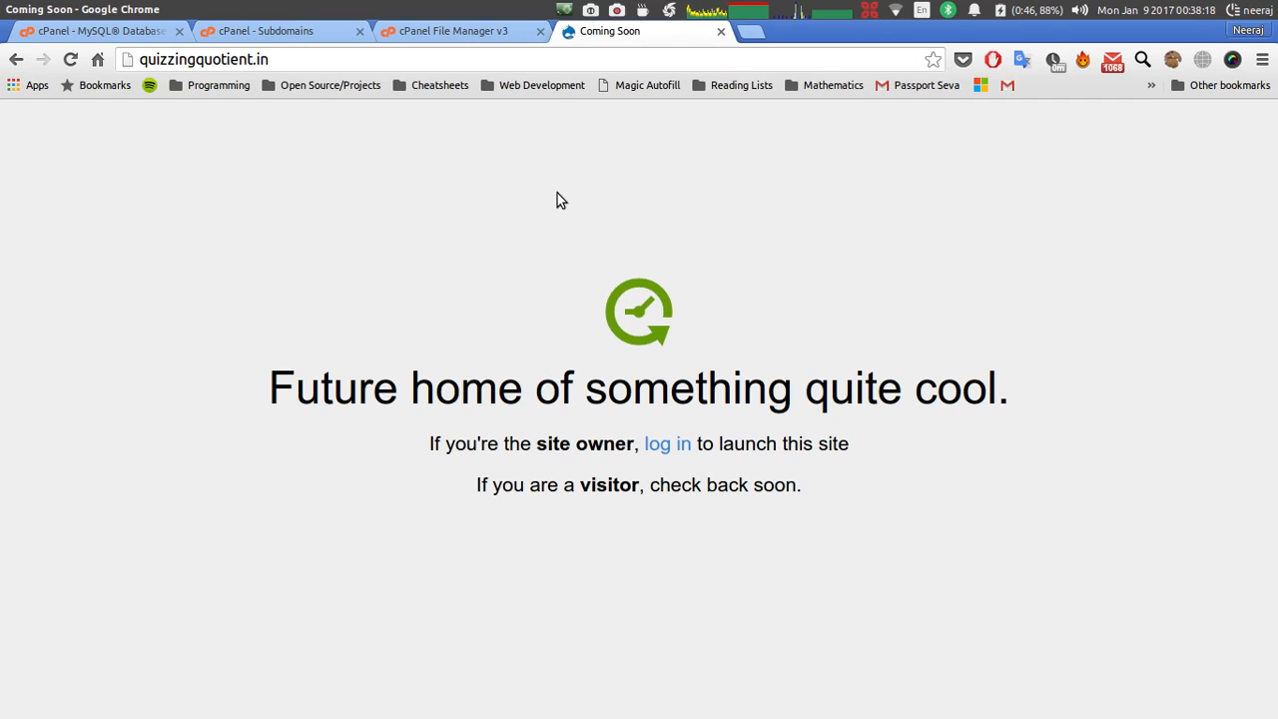
Leave the quizzingquotient.in Coming Soon page for the cPanel File Manager tab showing public_html.
left_click(475, 57)
left_click(373, 56)
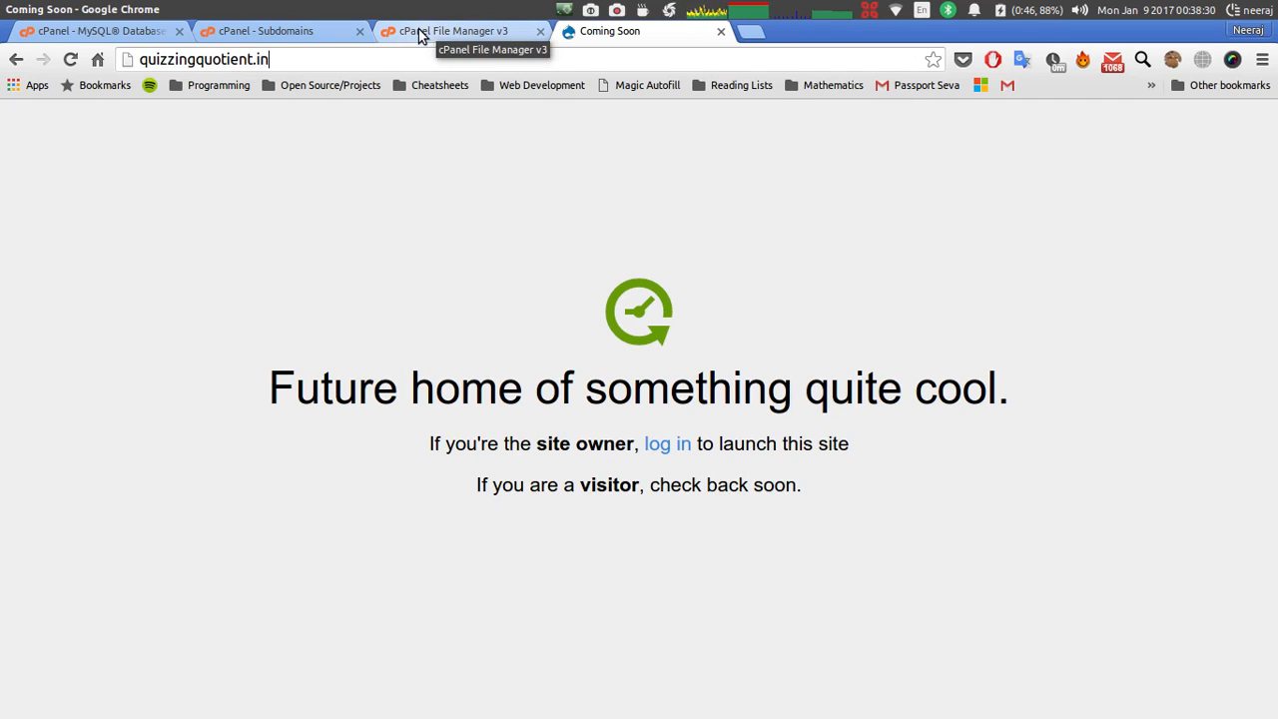
left_click(420, 36)
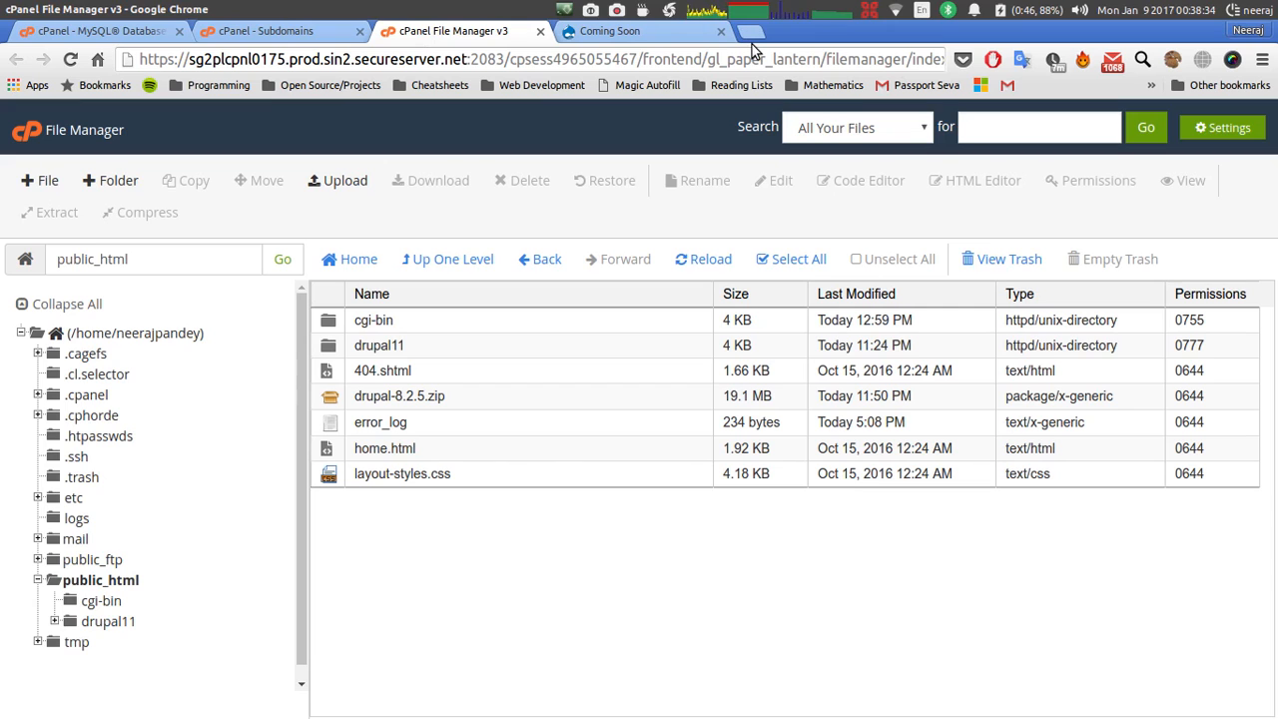
Go to drupal.org/download in a new tab, download Drupal 8.2.5, then close that tab.
left_click(752, 36)
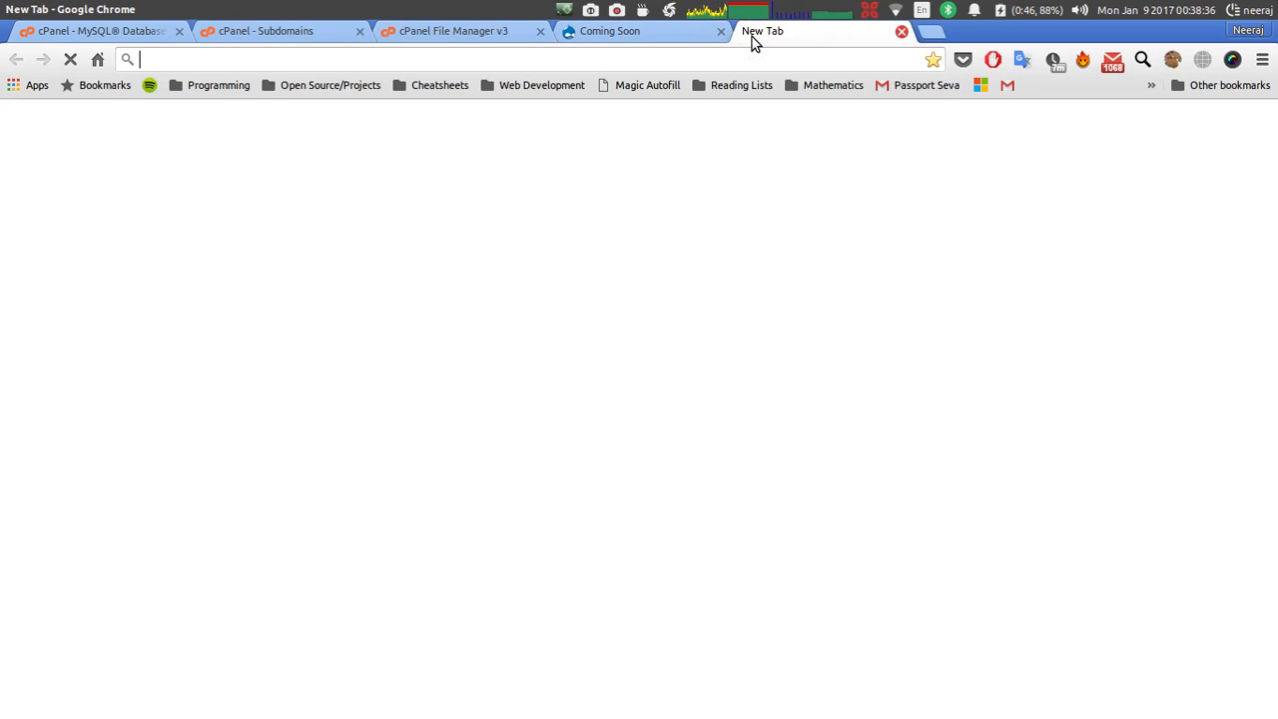
type("drupal")
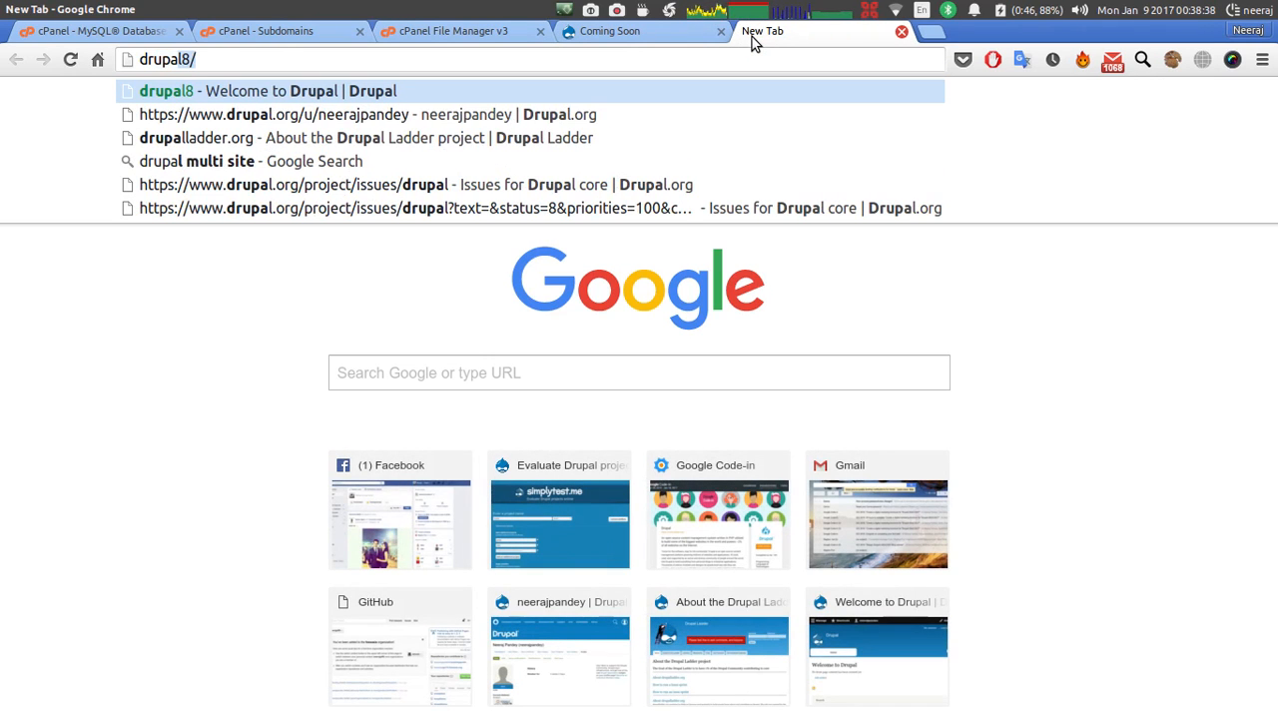
type("a")
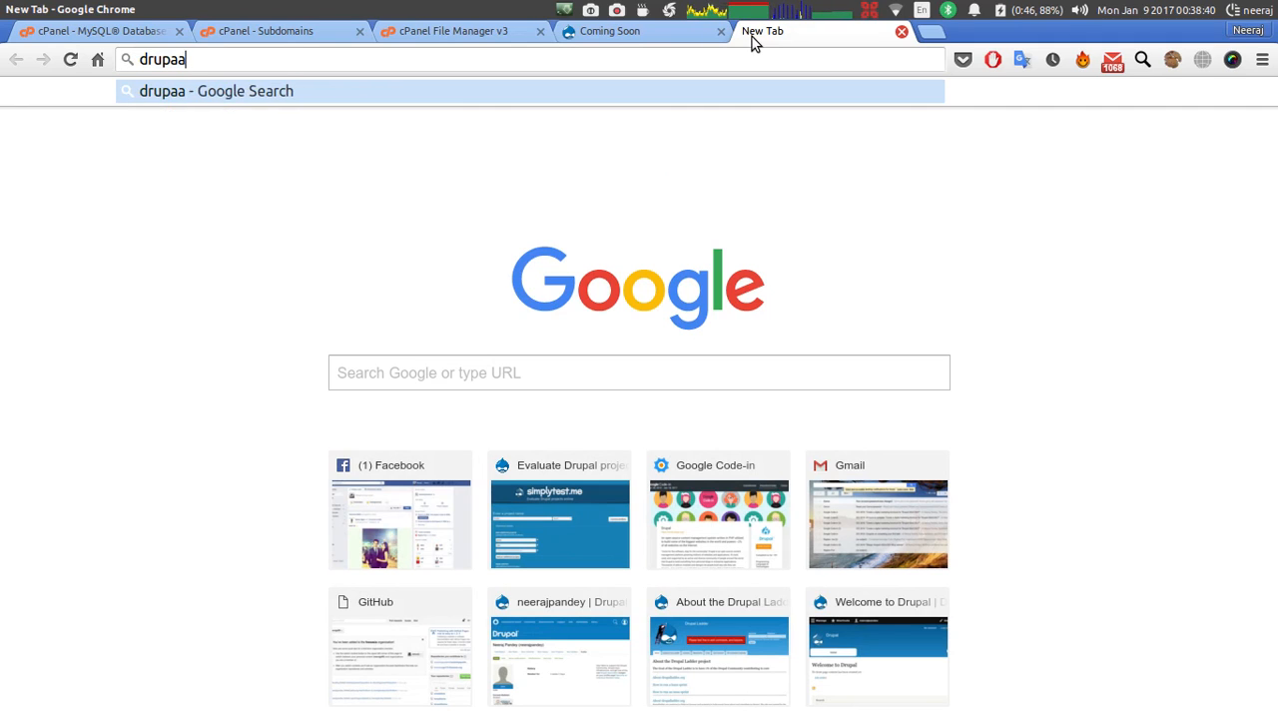
key("BackSpace")
key("BackSpace")
type("al.org")
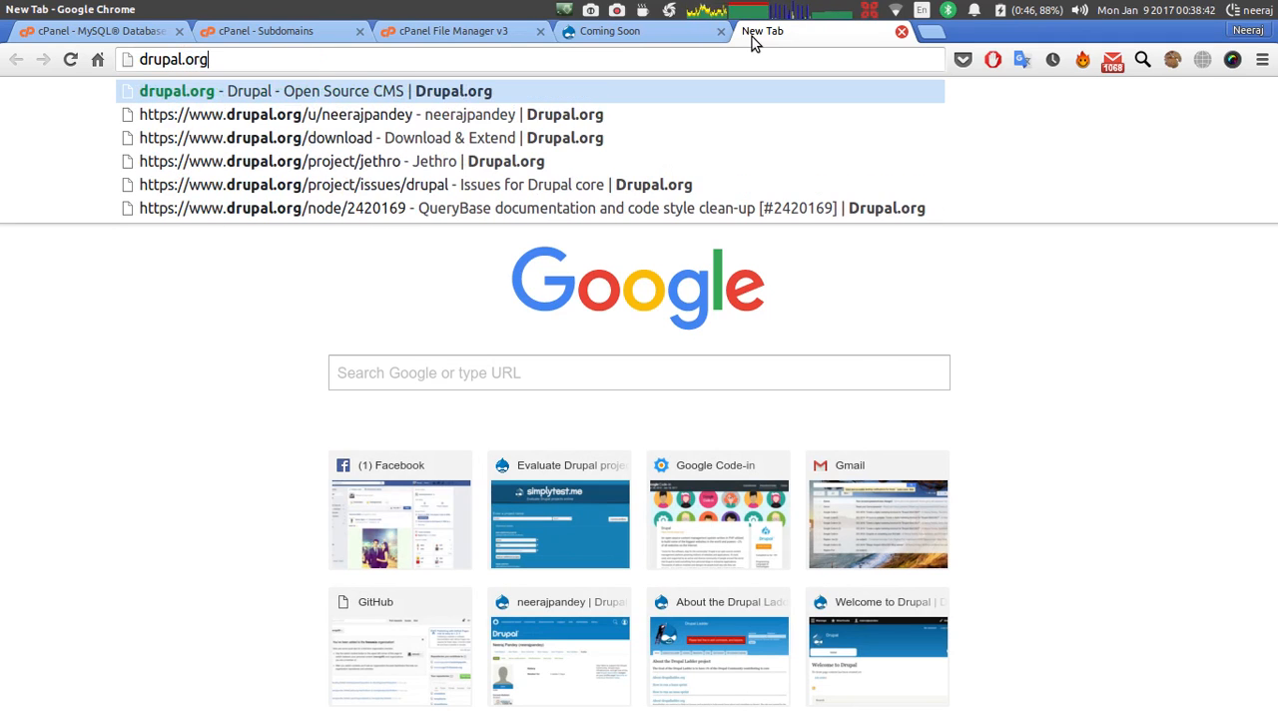
type("/do")
key("Return")
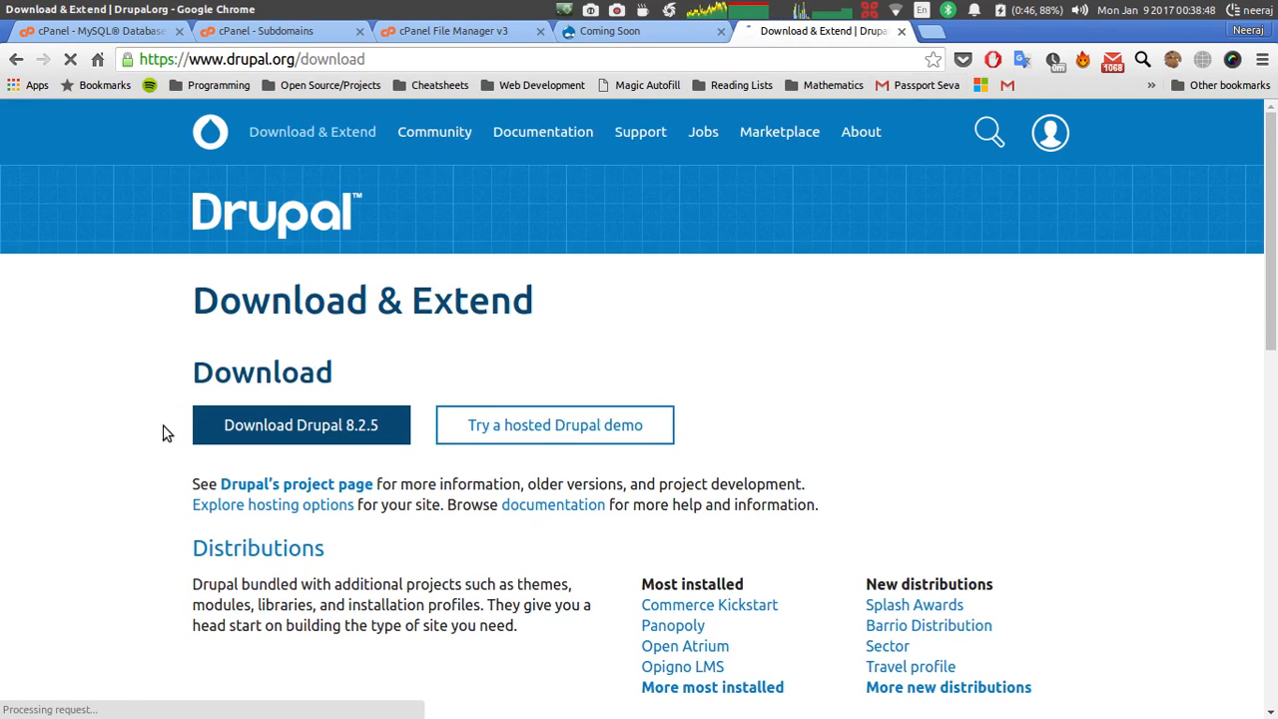
left_click(297, 426)
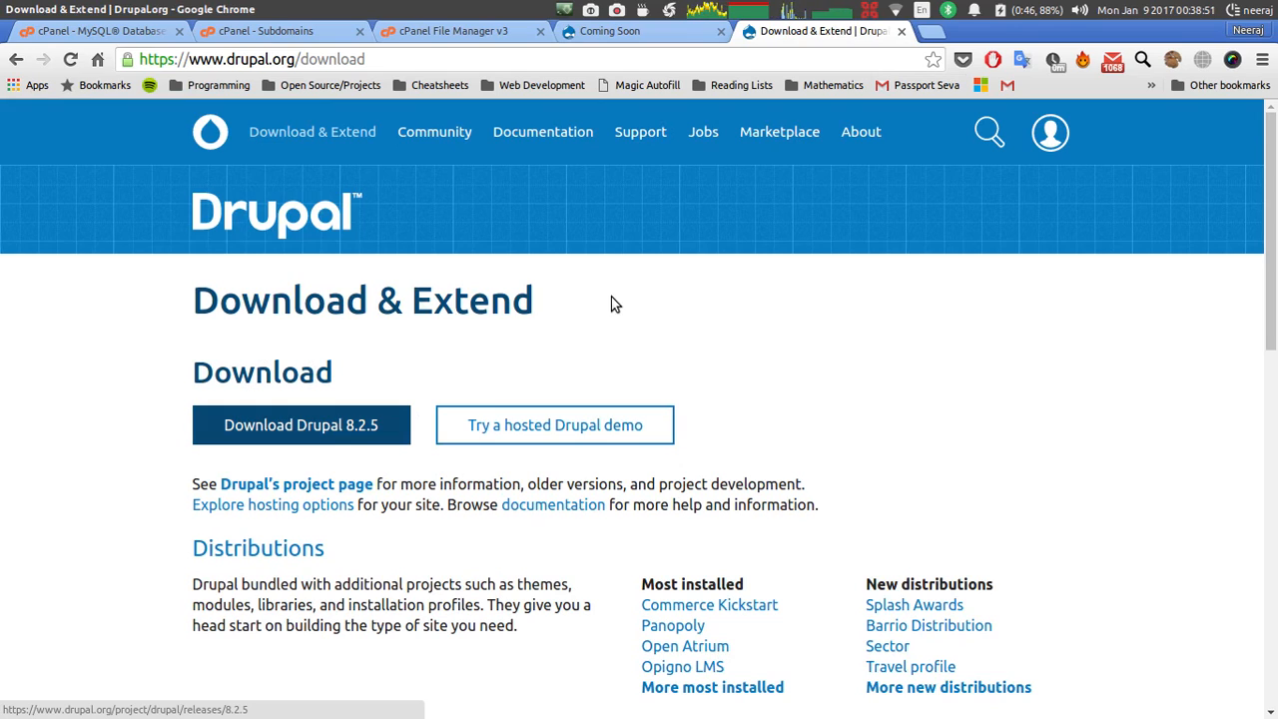
left_click(902, 33)
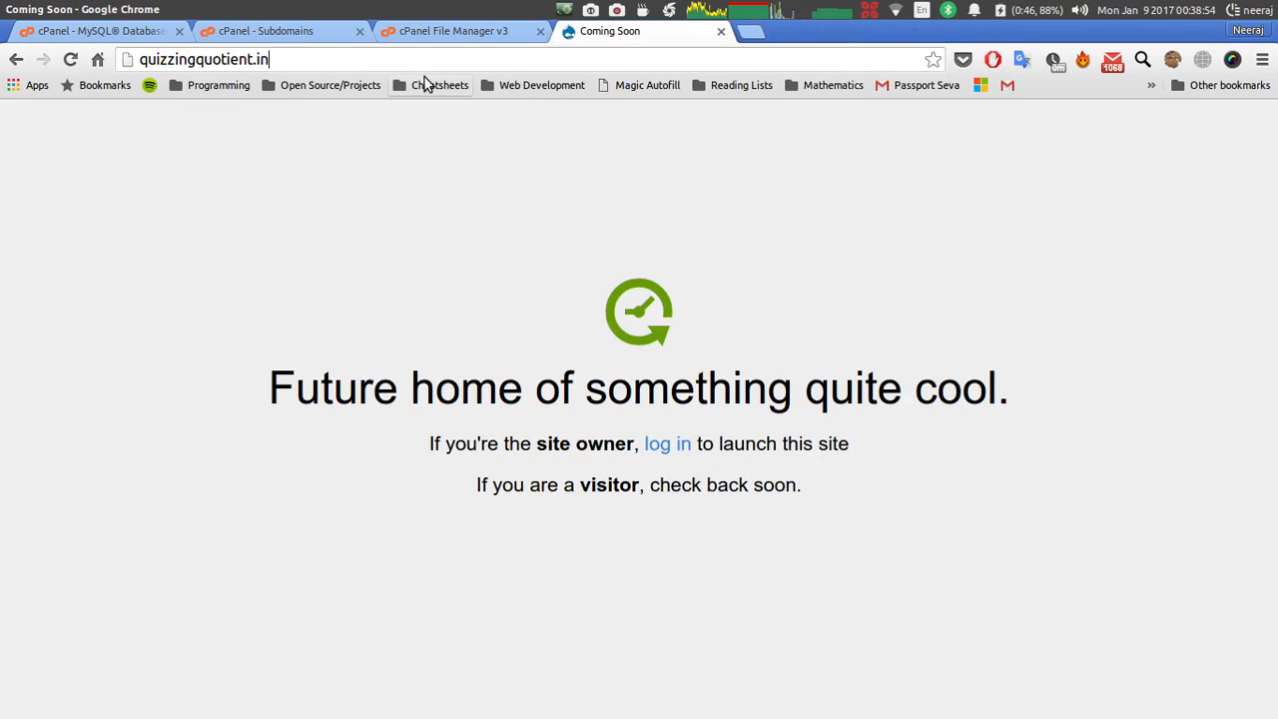
Make a new folder named drupal8 in /public_html.
left_click(428, 33)
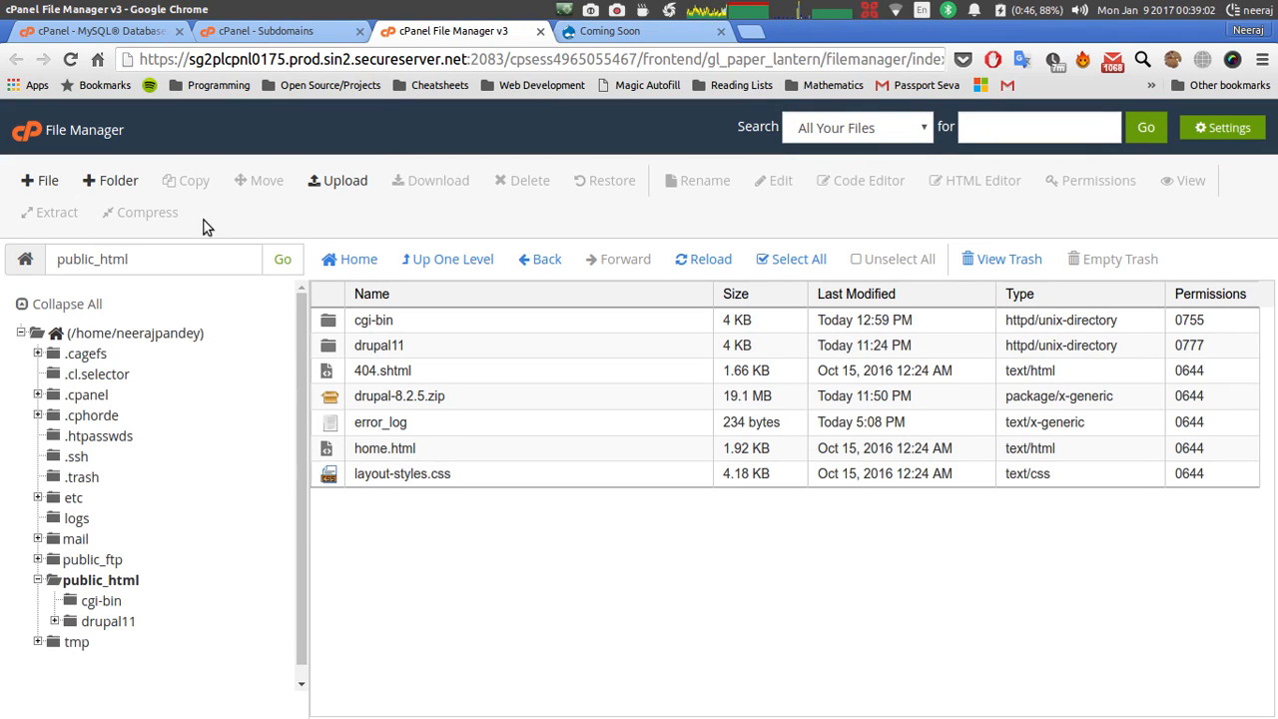
left_click(110, 180)
type("druap")
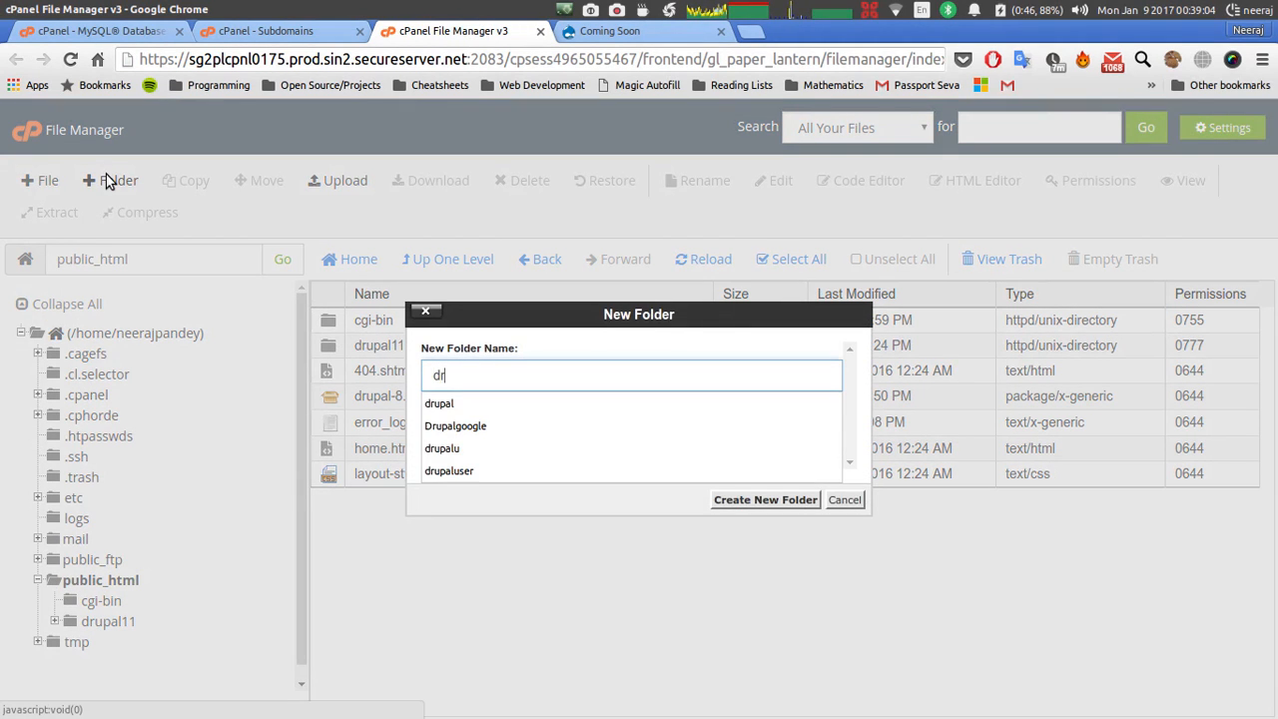
key("BackSpace")
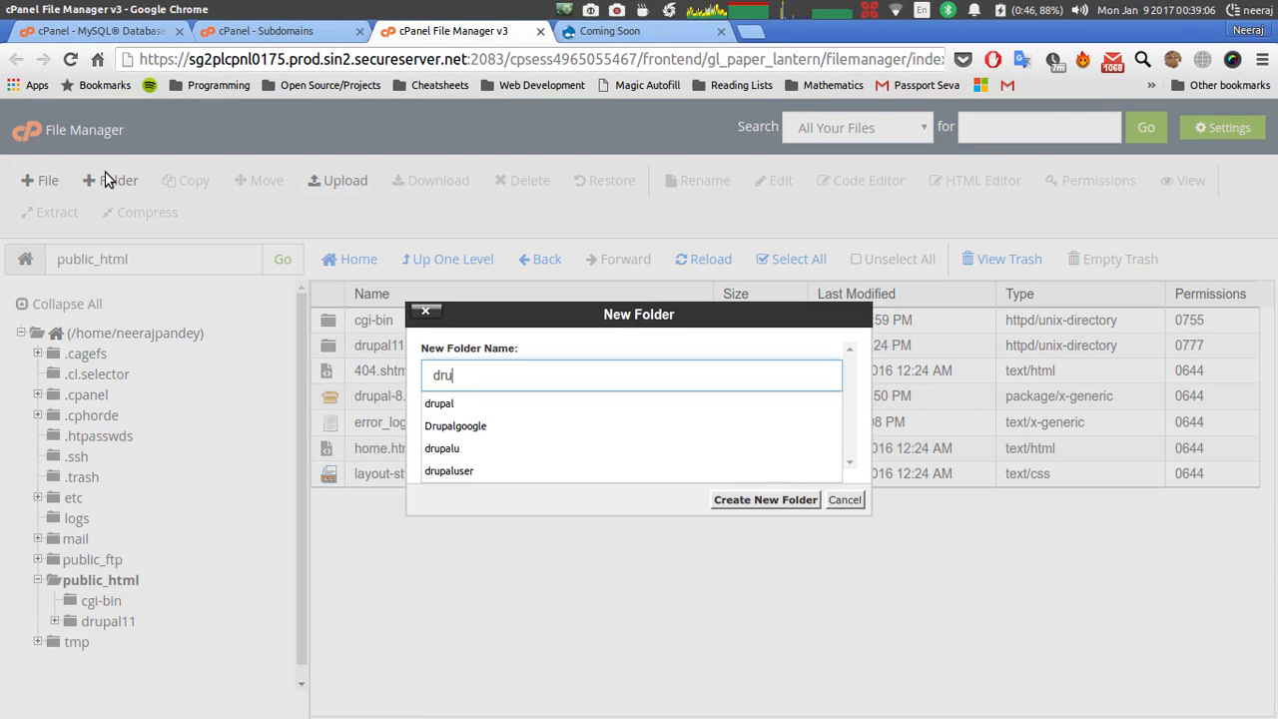
type("palgci")
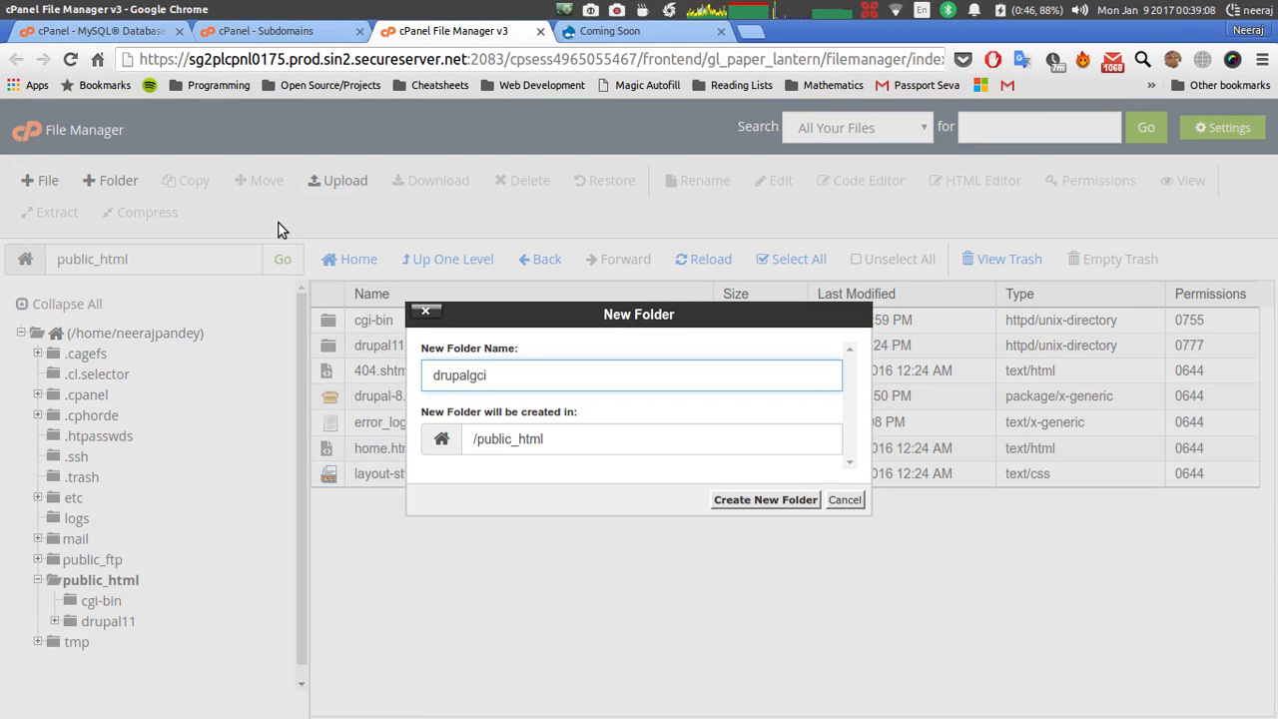
key("BackSpace")
key("BackSpace")
key("BackSpace")
type("7")
key("BackSpace")
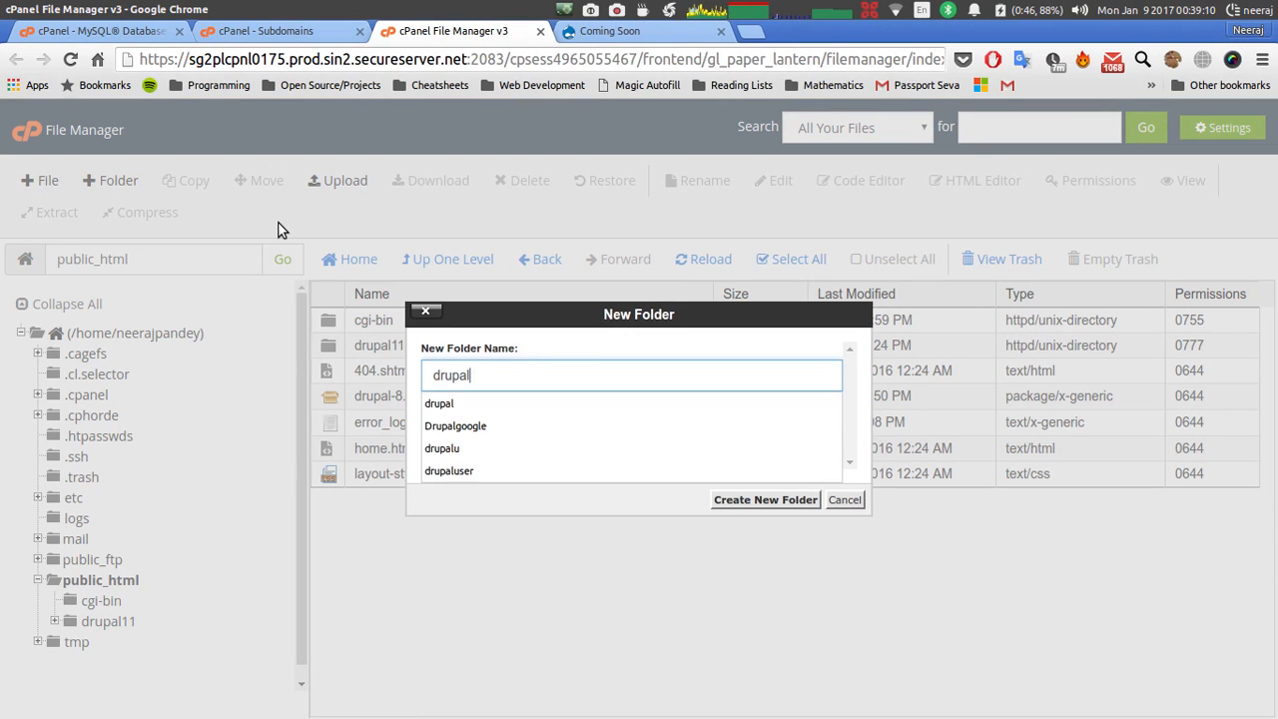
type("8")
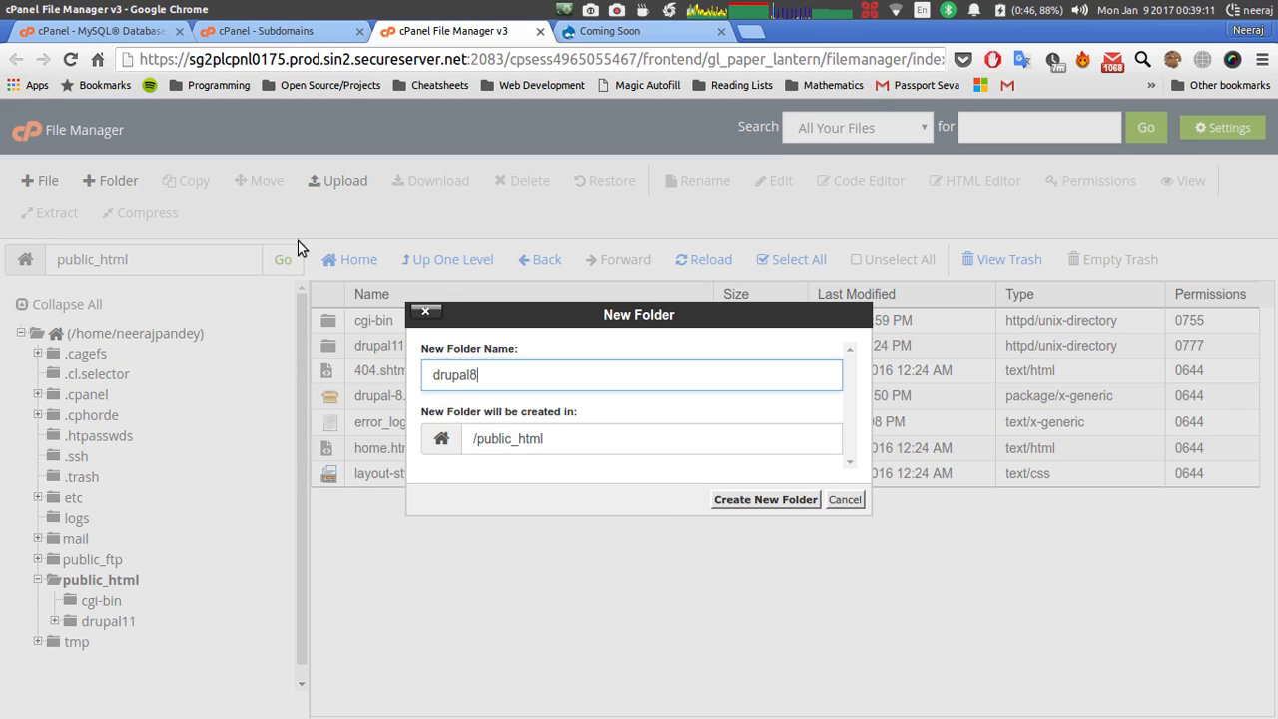
left_click(747, 504)
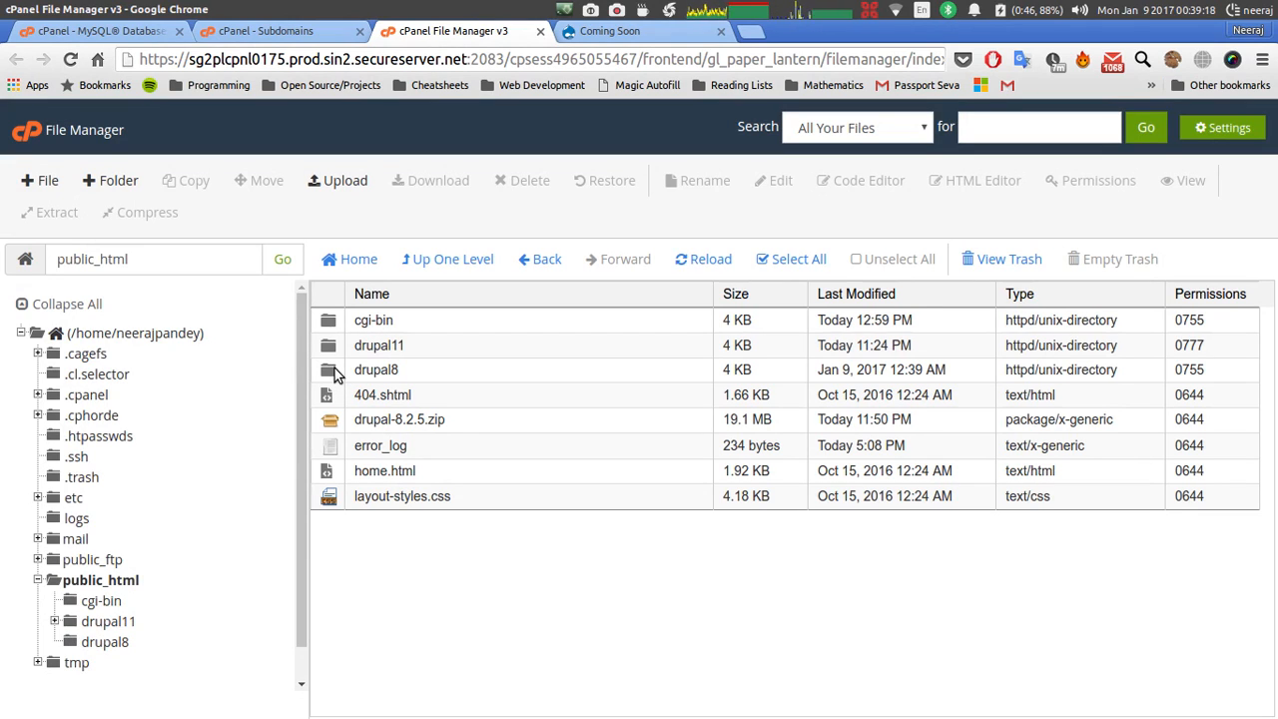
Upload drupal-8.2.5.zip (19.1 MB) into the drupal8 folder and reload the listing.
double_click(335, 371)
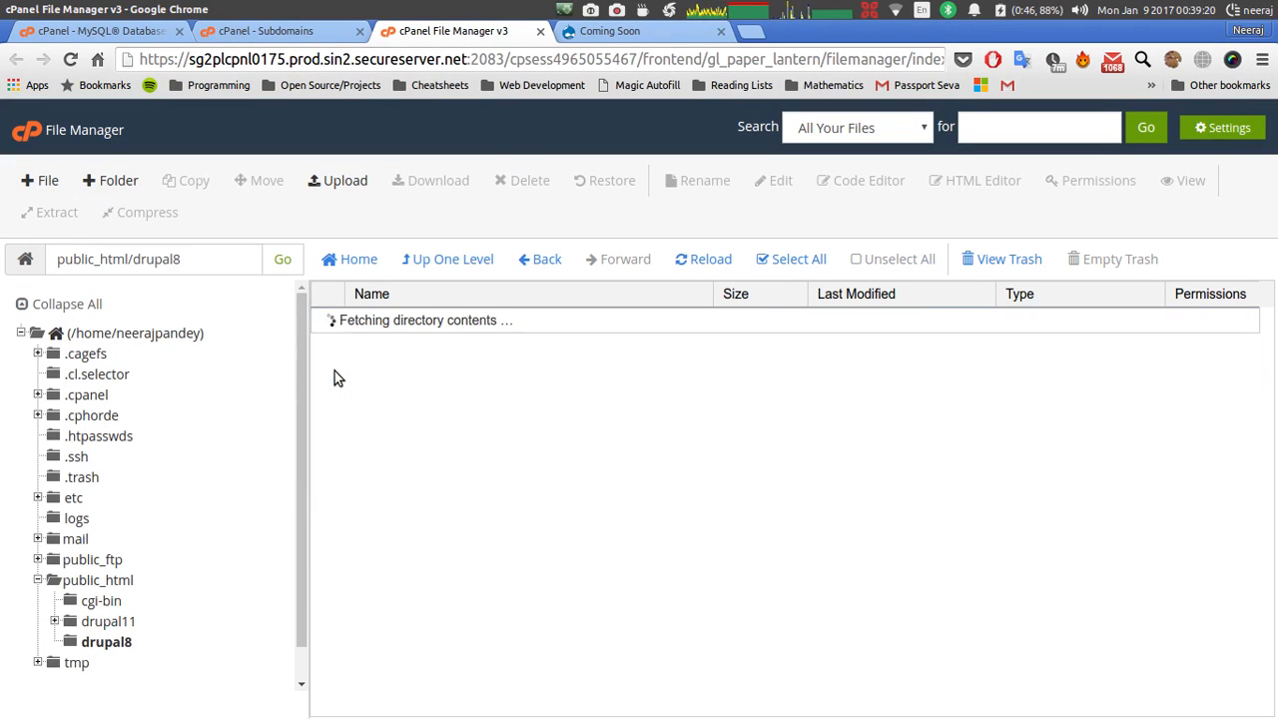
left_click(332, 188)
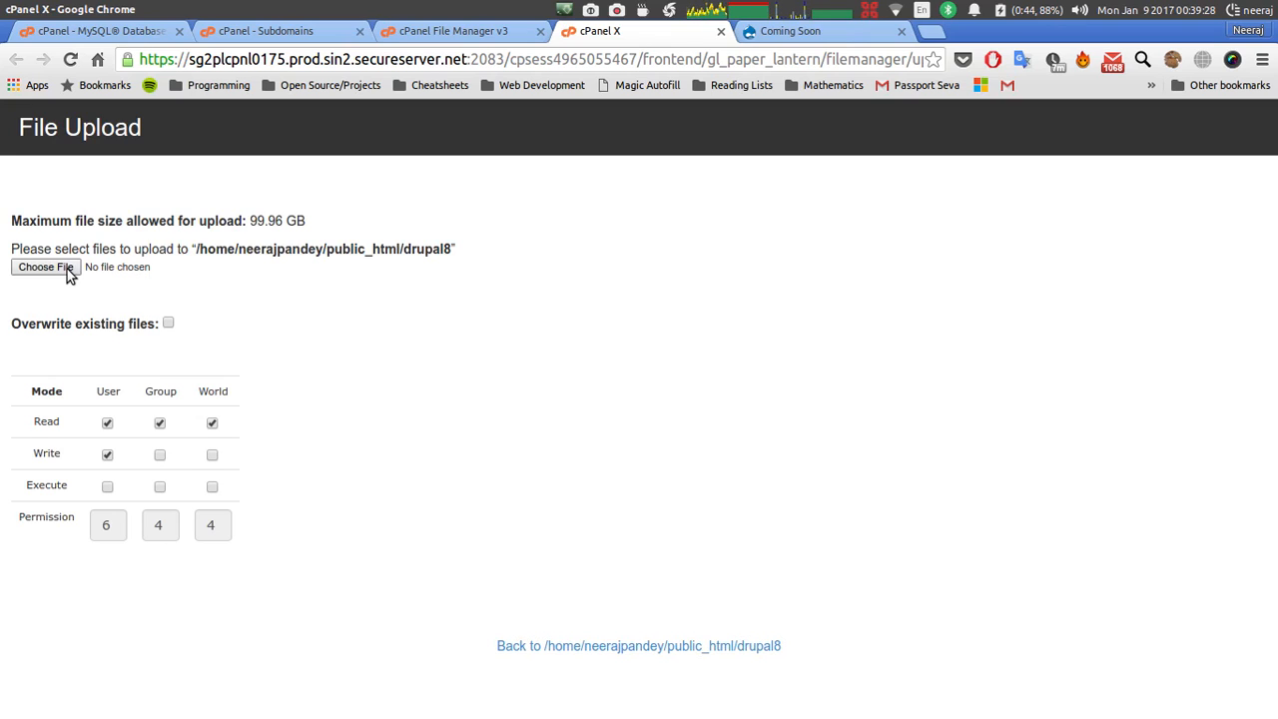
left_click(45, 266)
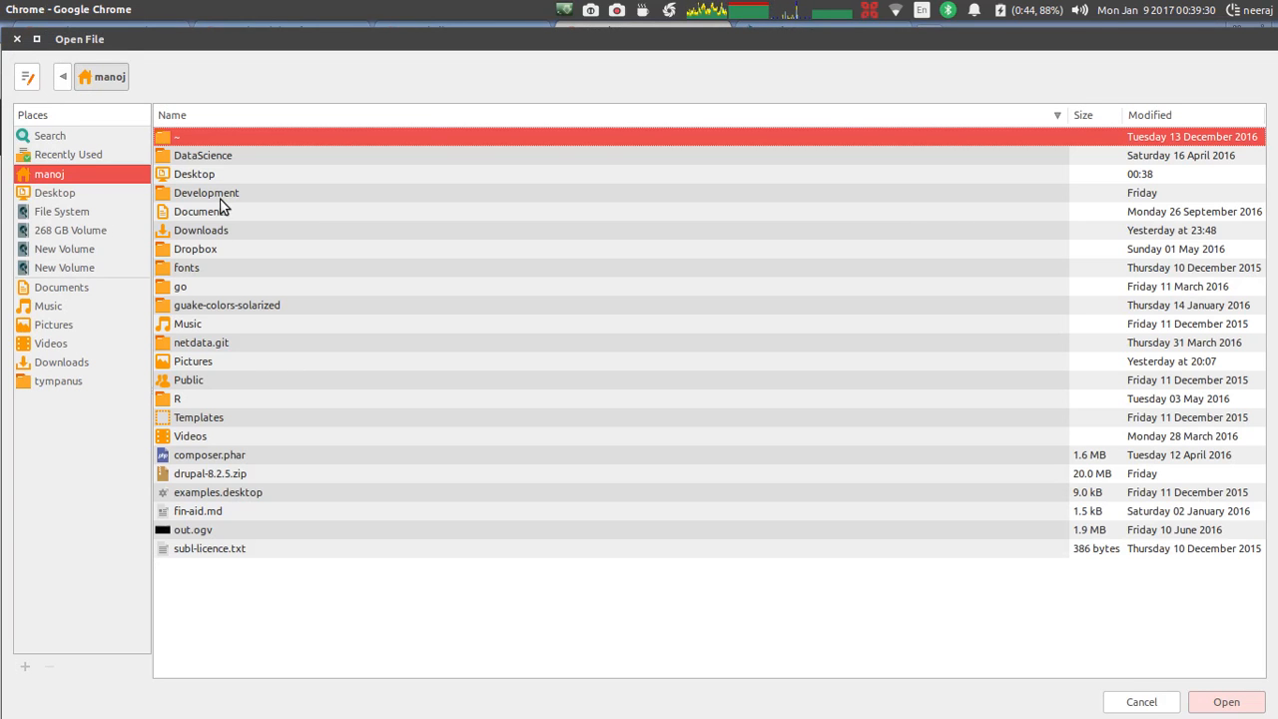
double_click(229, 474)
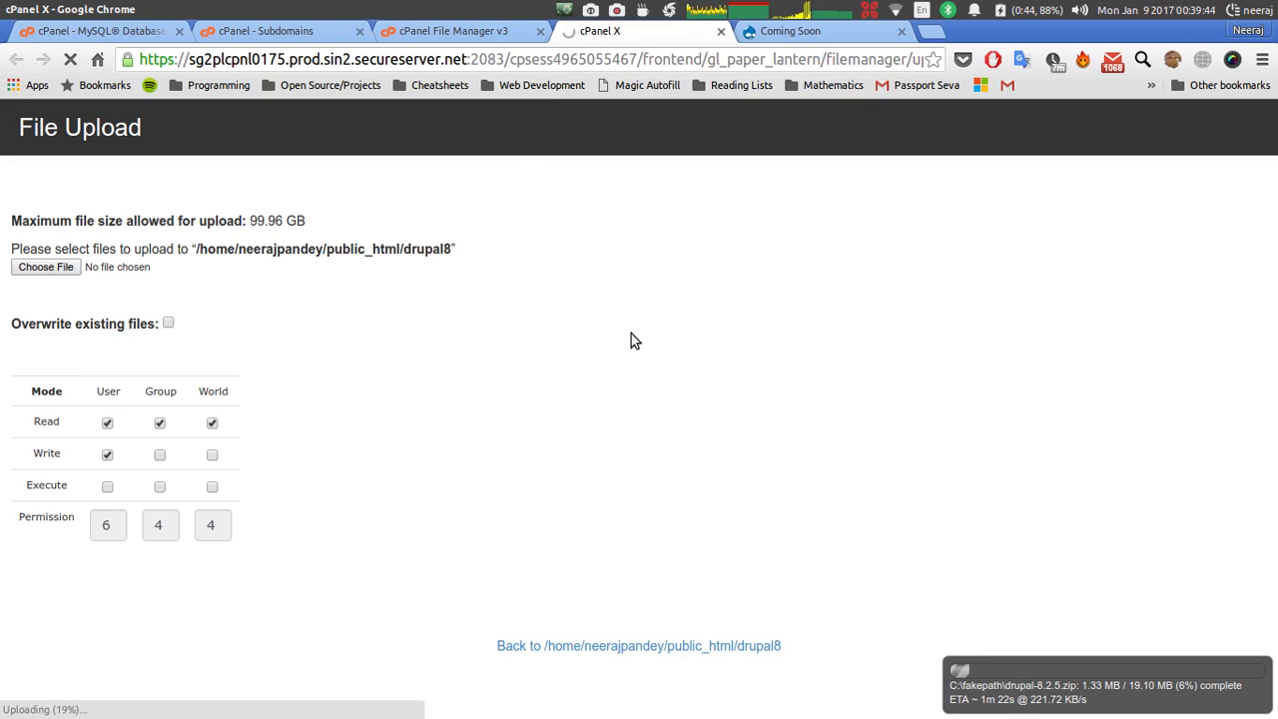
left_click(450, 32)
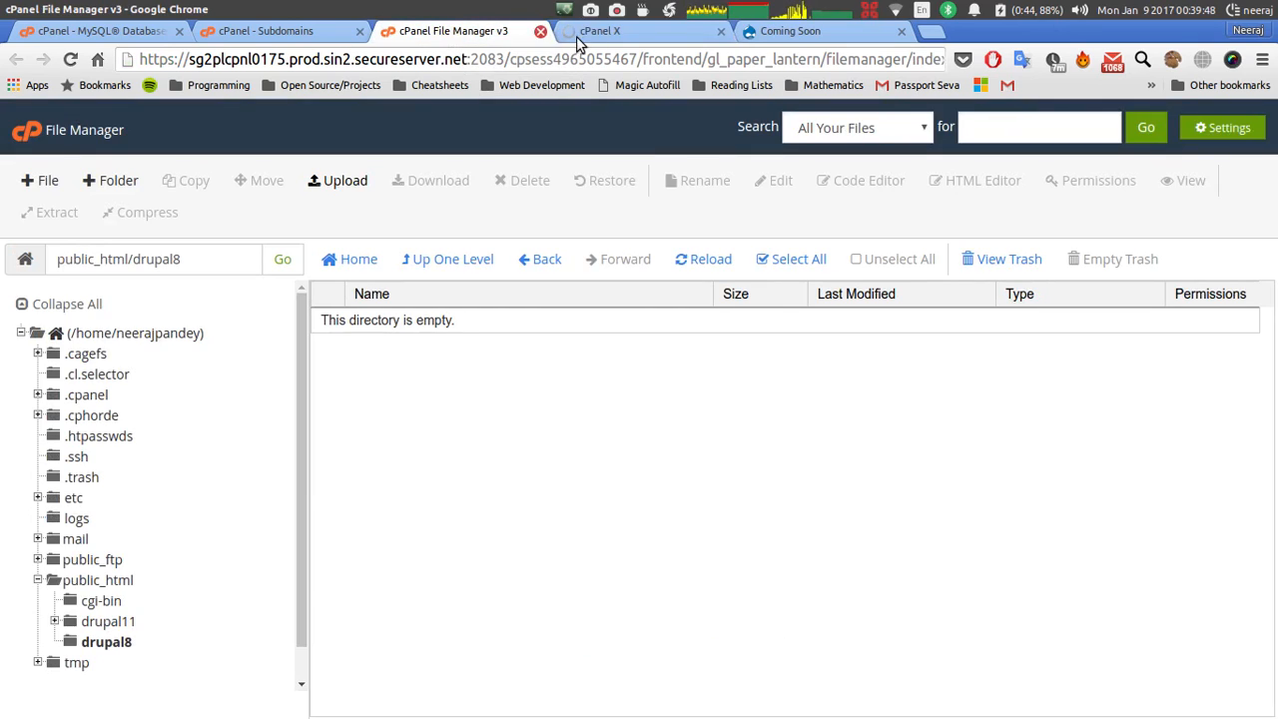
left_click(602, 32)
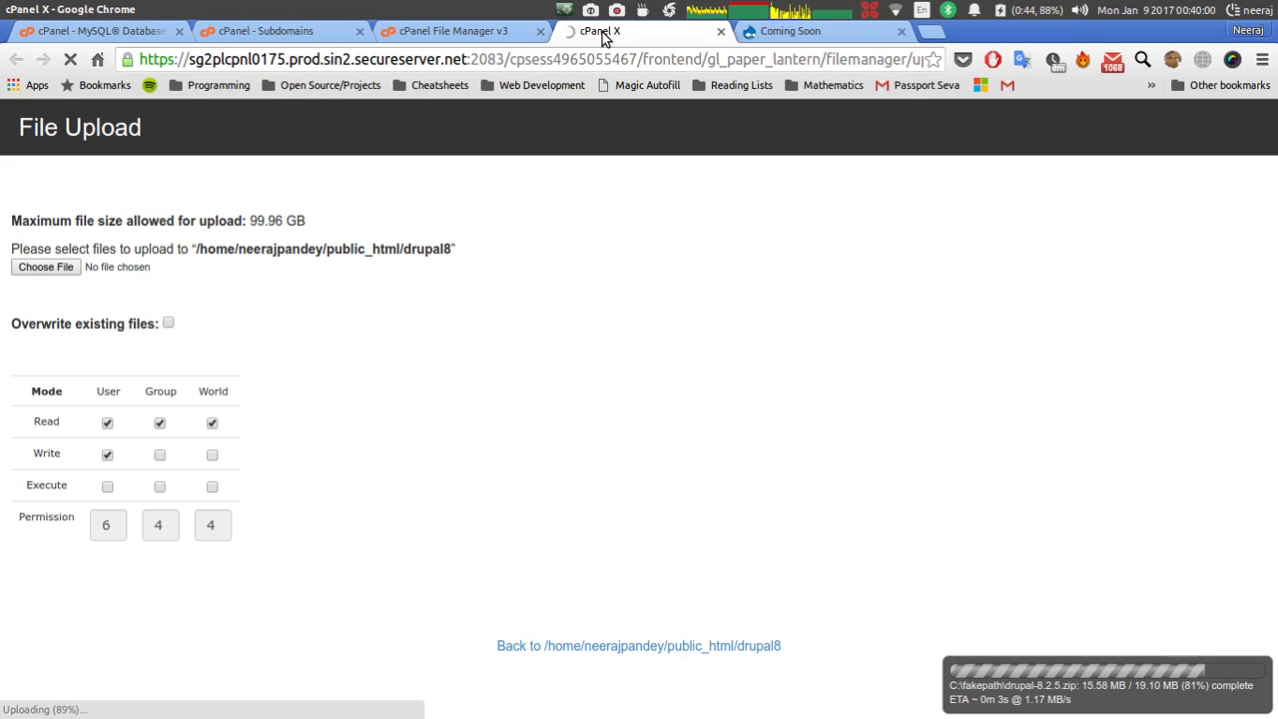
left_click(721, 33)
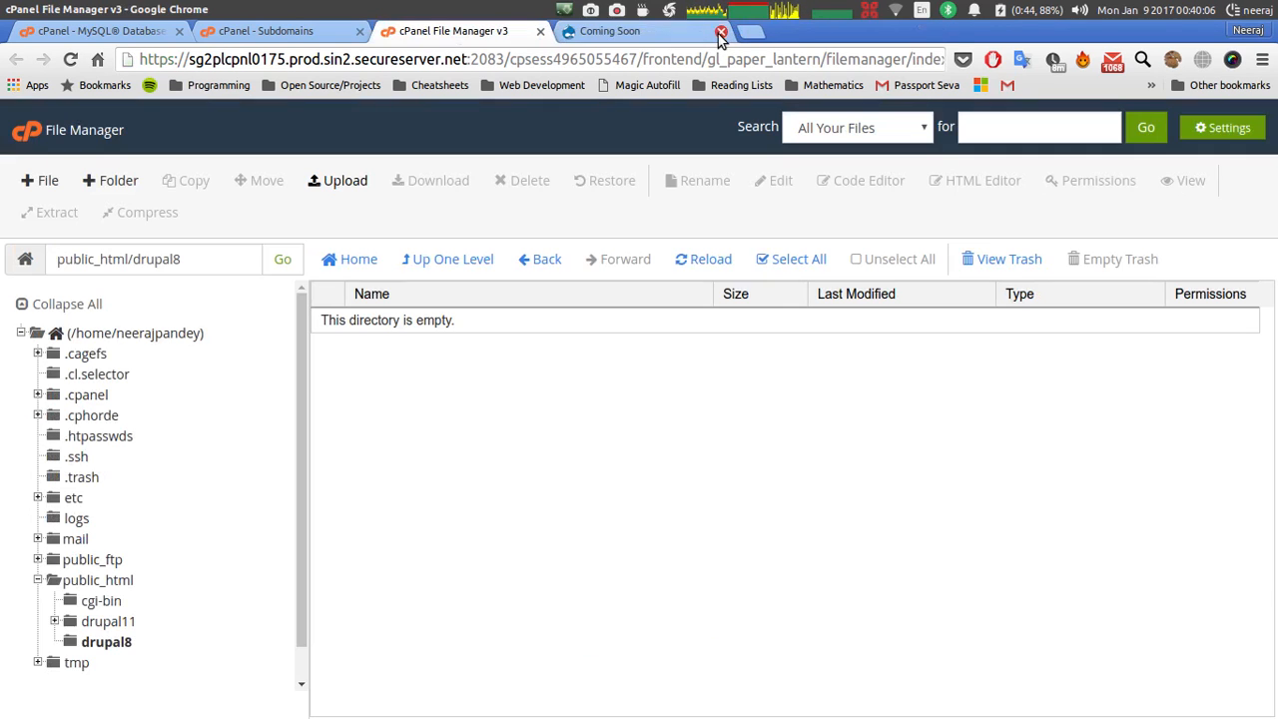
left_click(713, 264)
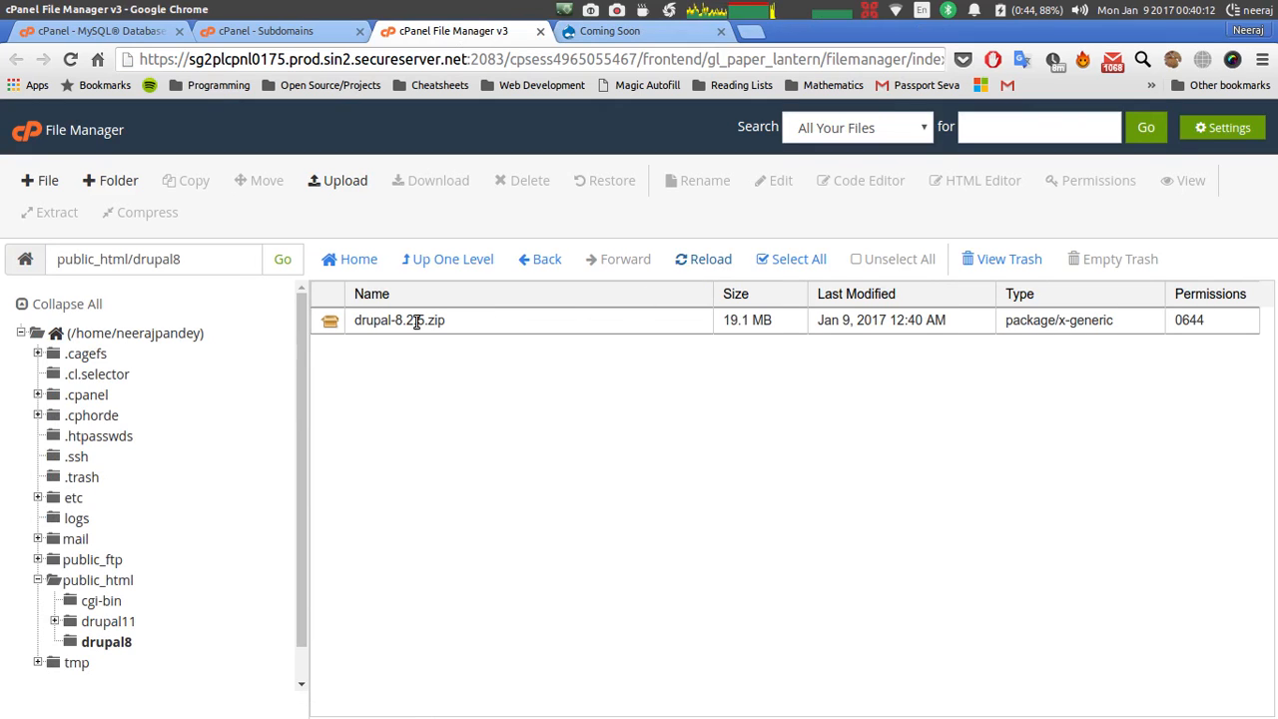
Extract drupal-8.2.5.zip in public_html/drupal8 and open the resulting drupal-8.2.5 folder.
left_click(347, 329)
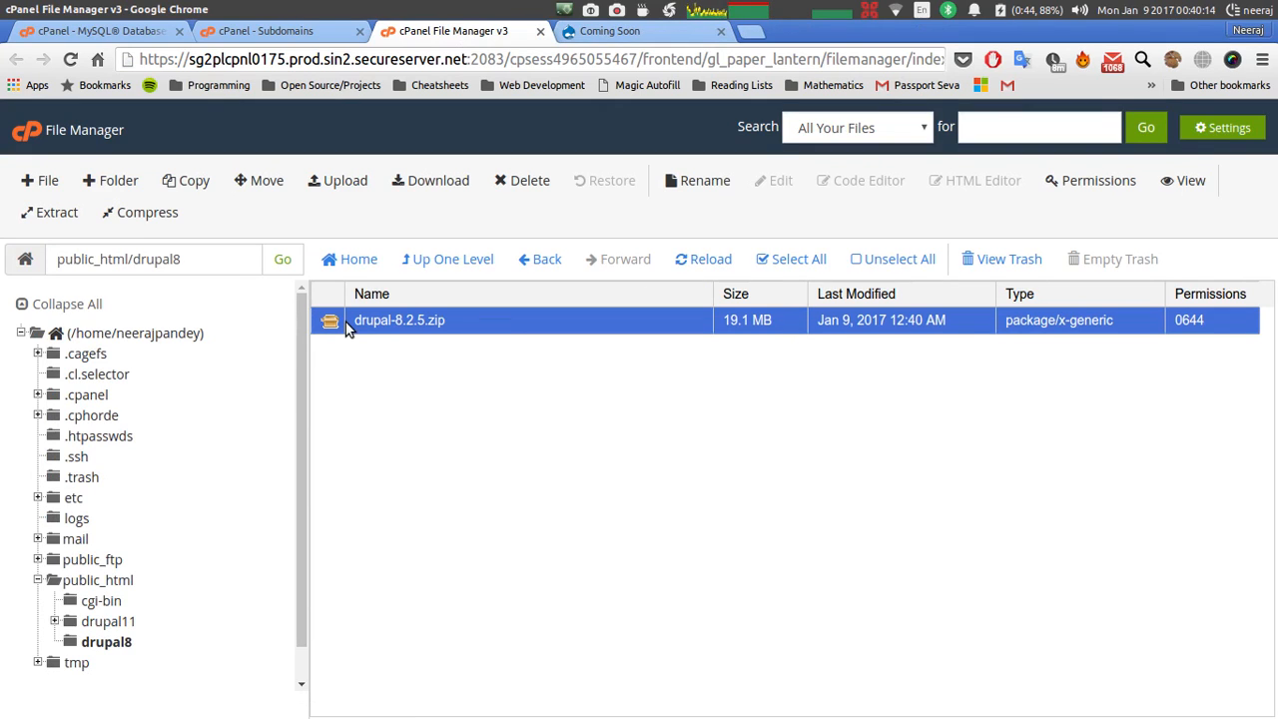
right_click(348, 330)
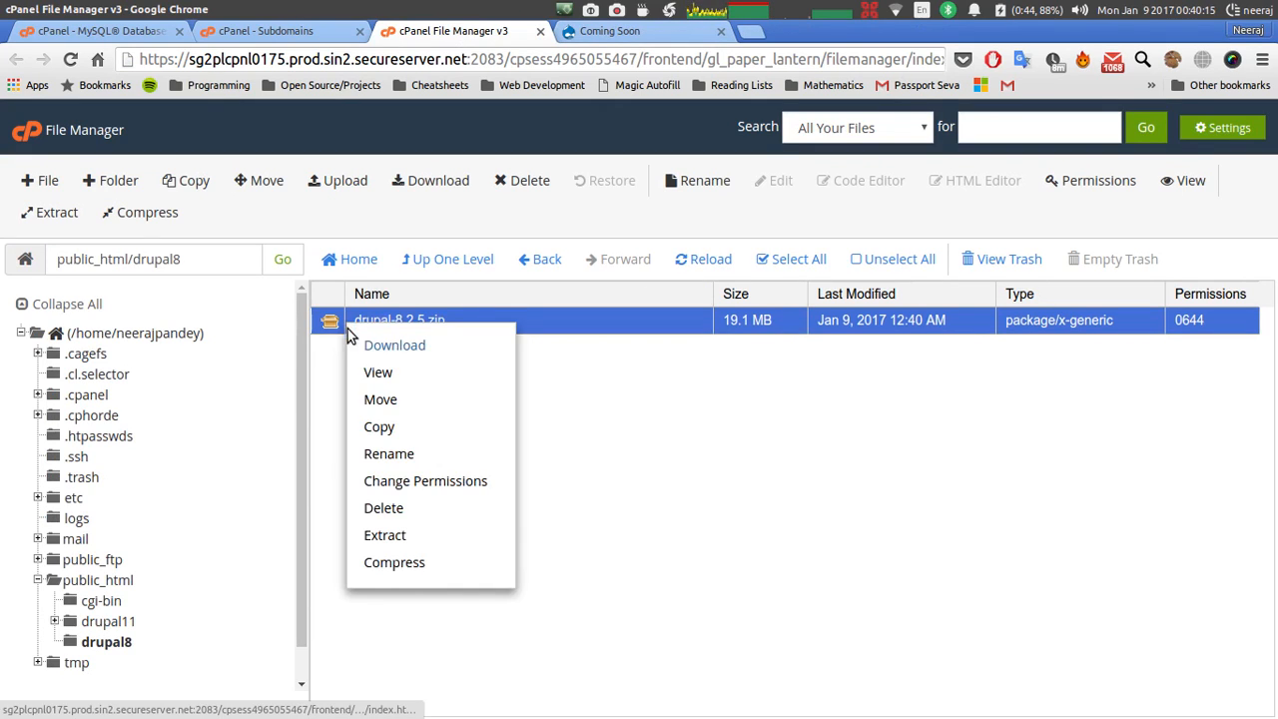
left_click(392, 533)
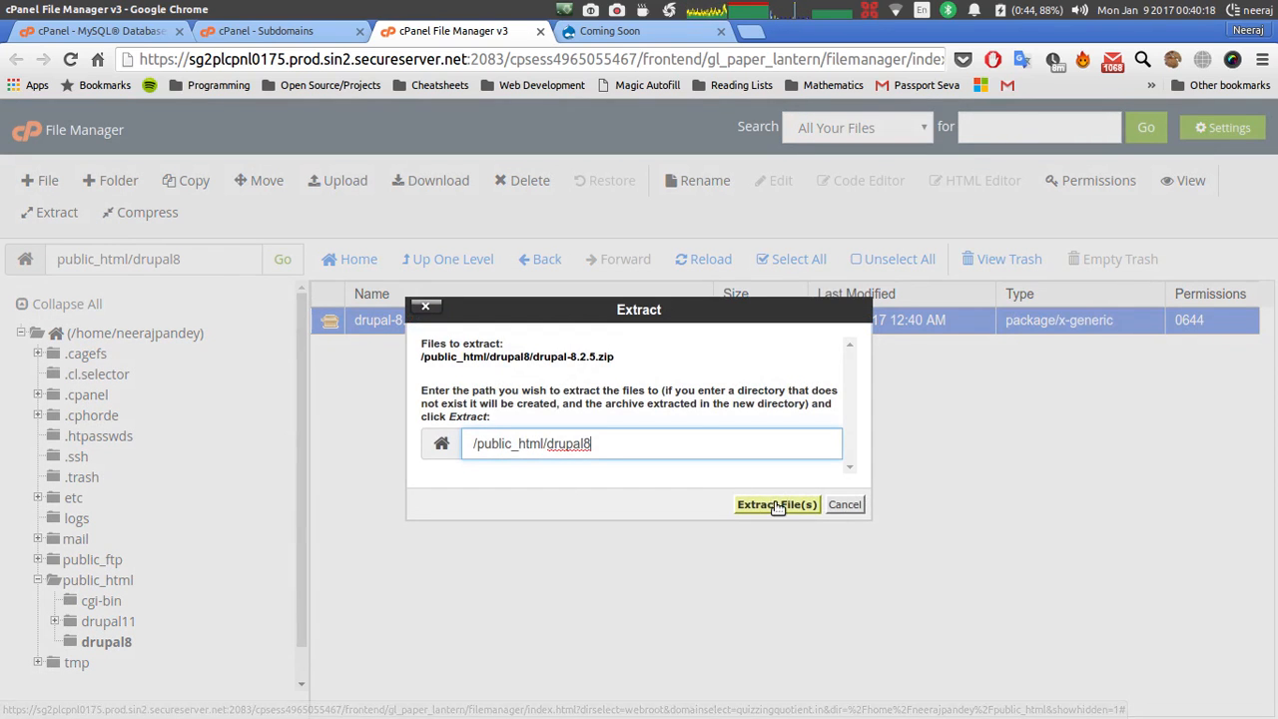
left_click(778, 506)
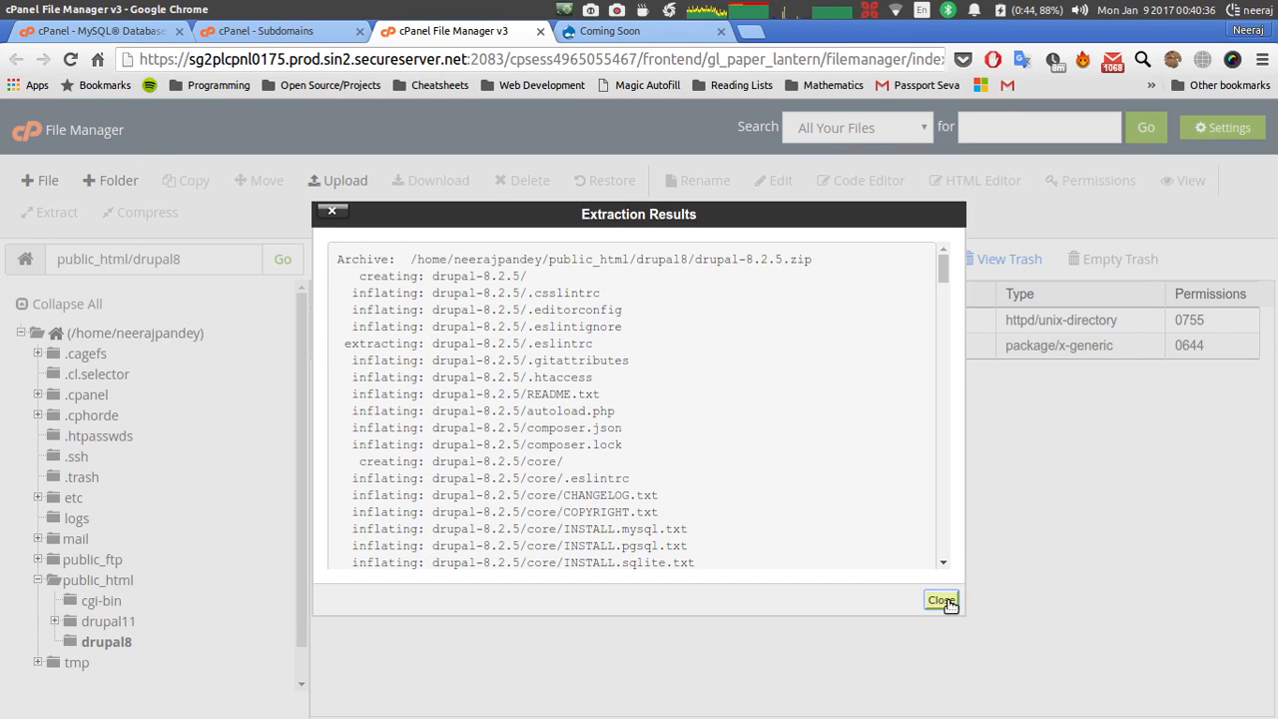
left_click(942, 600)
double_click(335, 322)
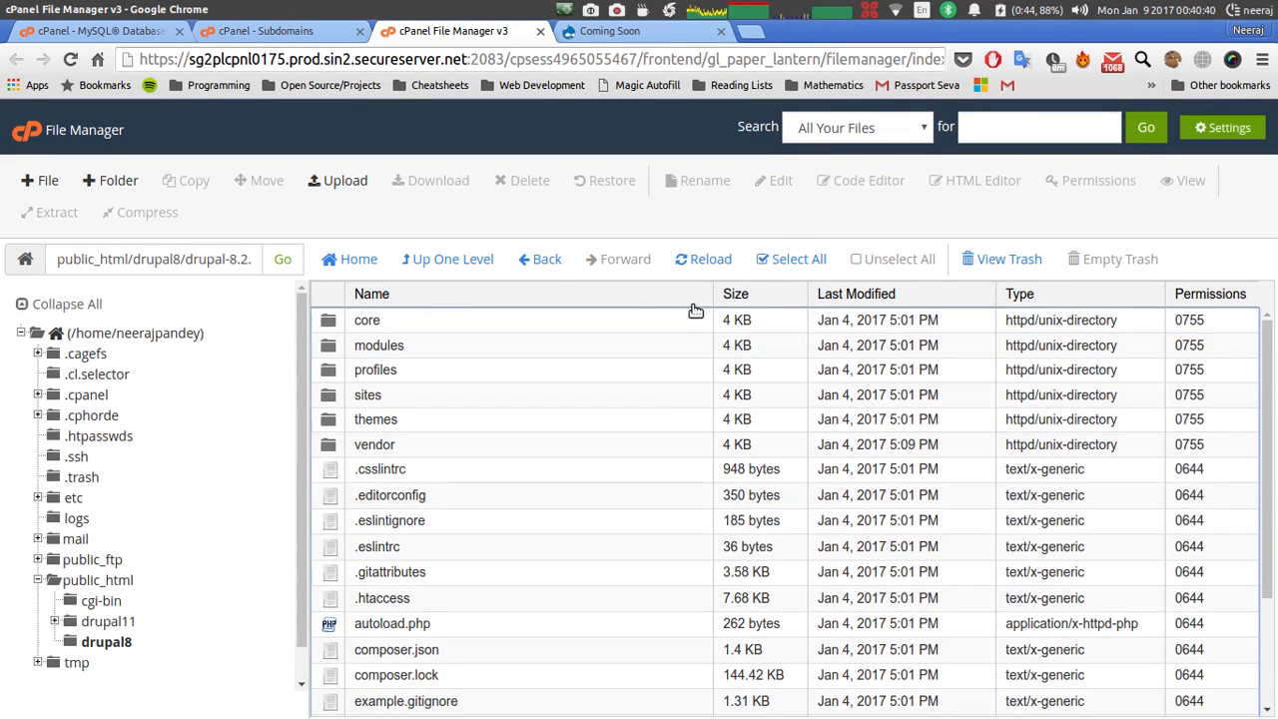
Move every file and folder from drupal-8.2.5 up into /public_html/drupal8.
left_click(789, 259)
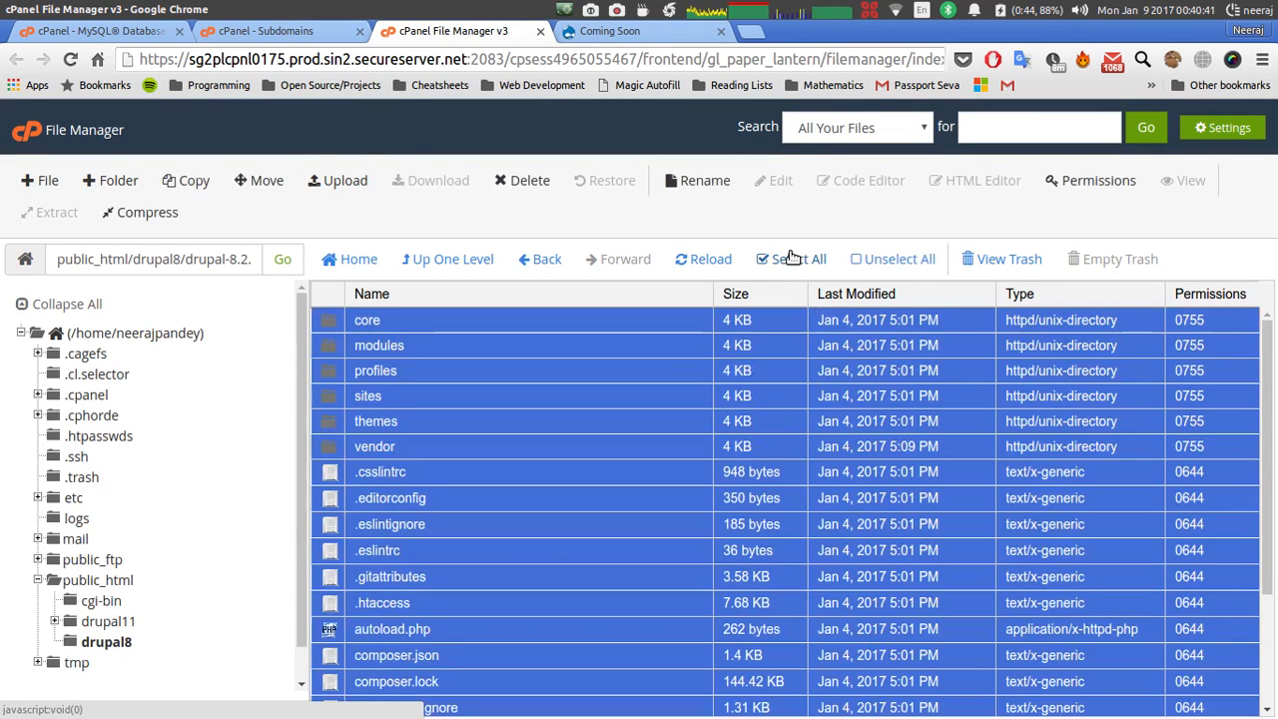
left_click(262, 180)
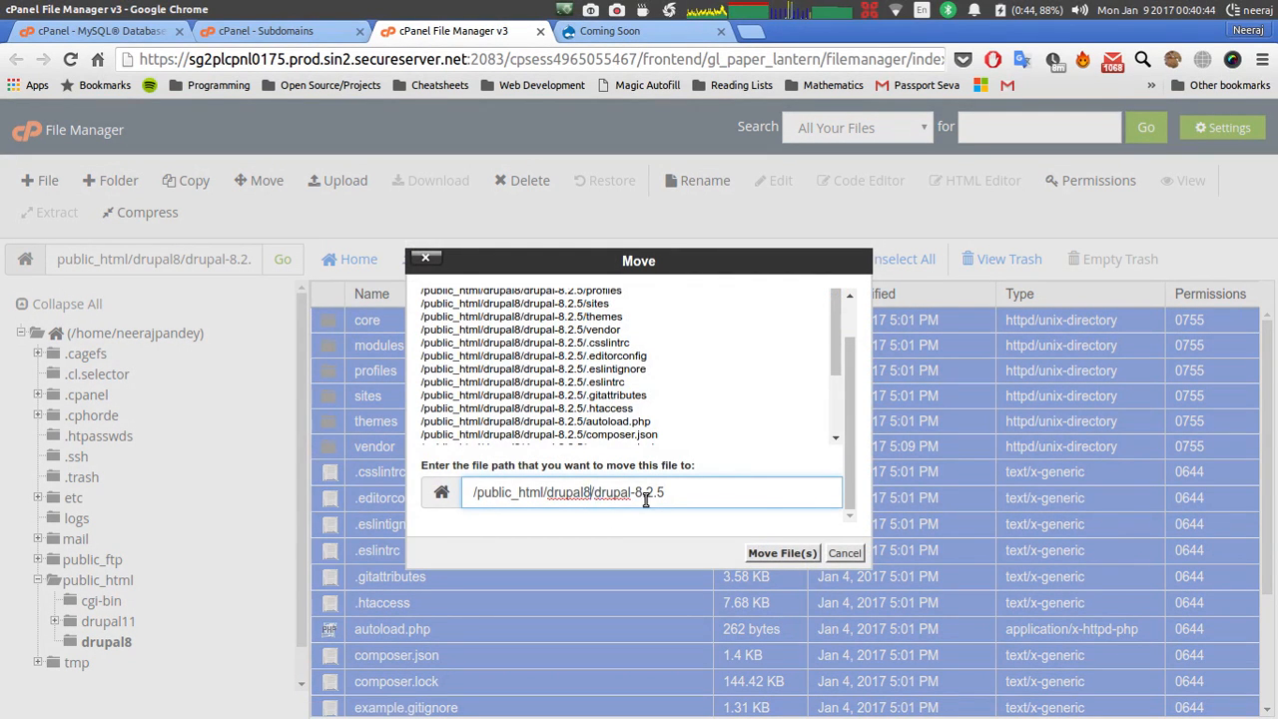
left_click_drag(666, 492, 590, 493)
key("BackSpace")
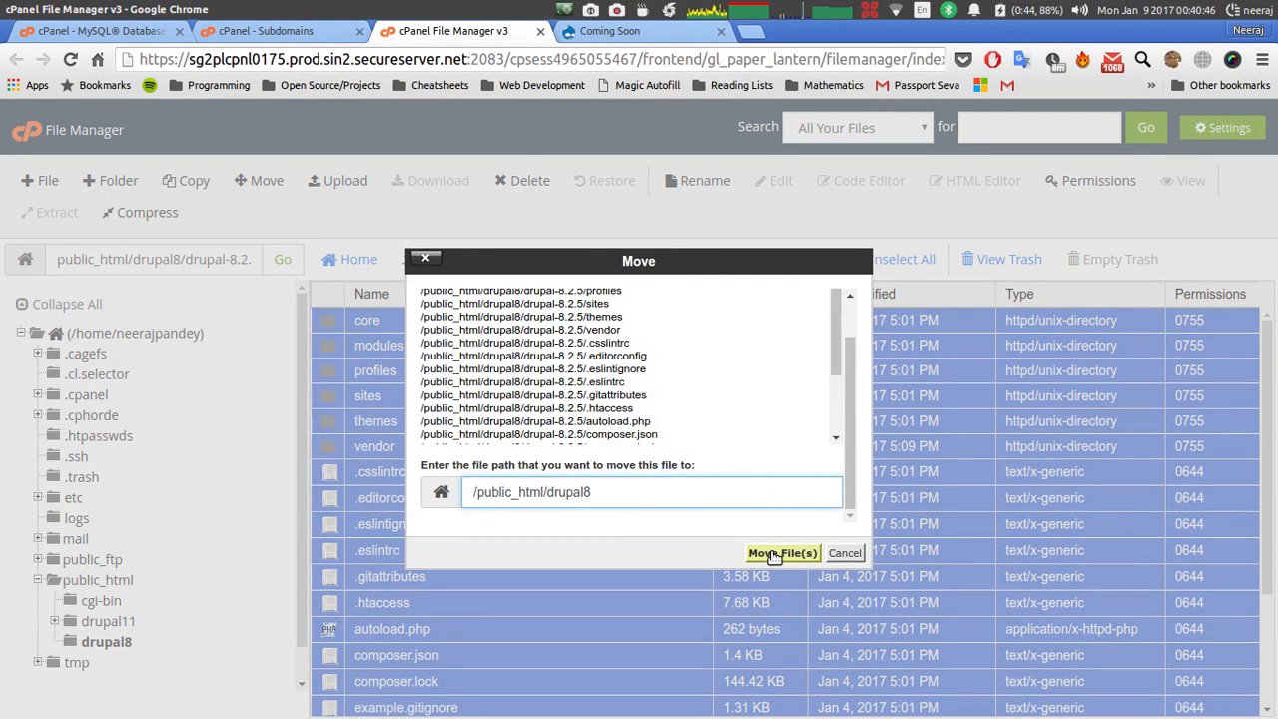
left_click(776, 555)
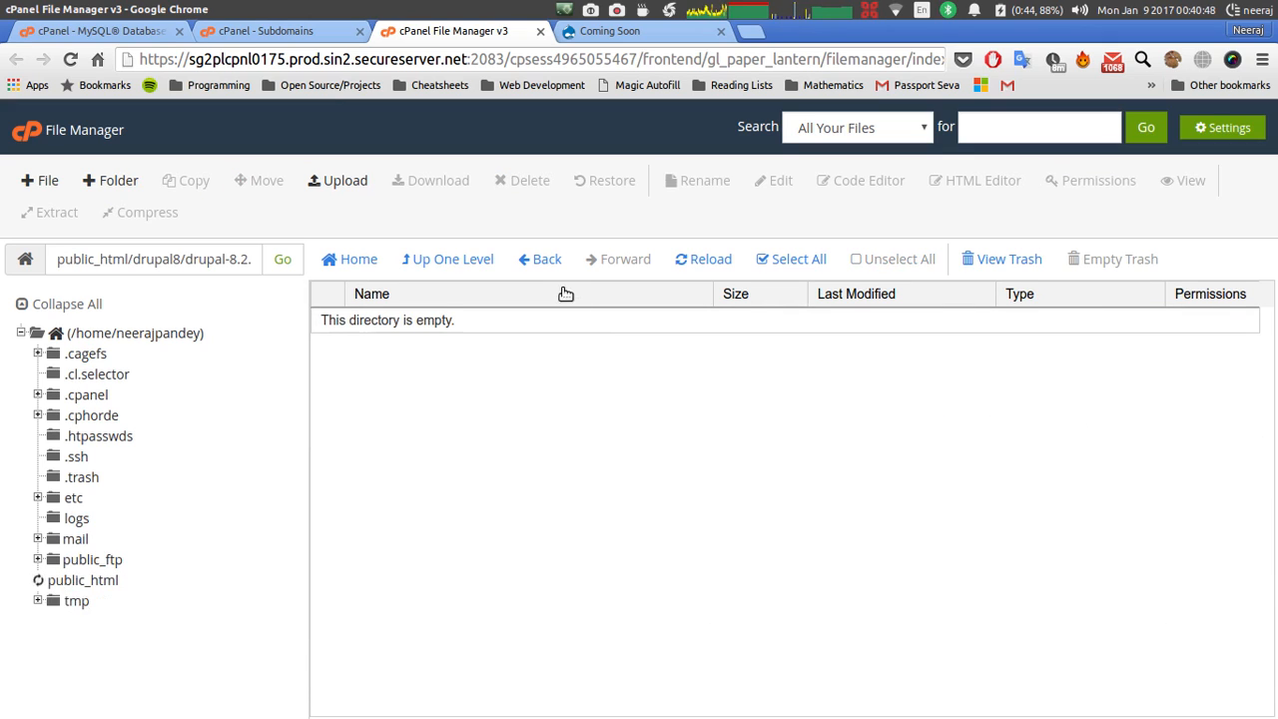
Permanently delete the emptied drupal-8.2.5 folder, skipping the trash.
left_click(540, 258)
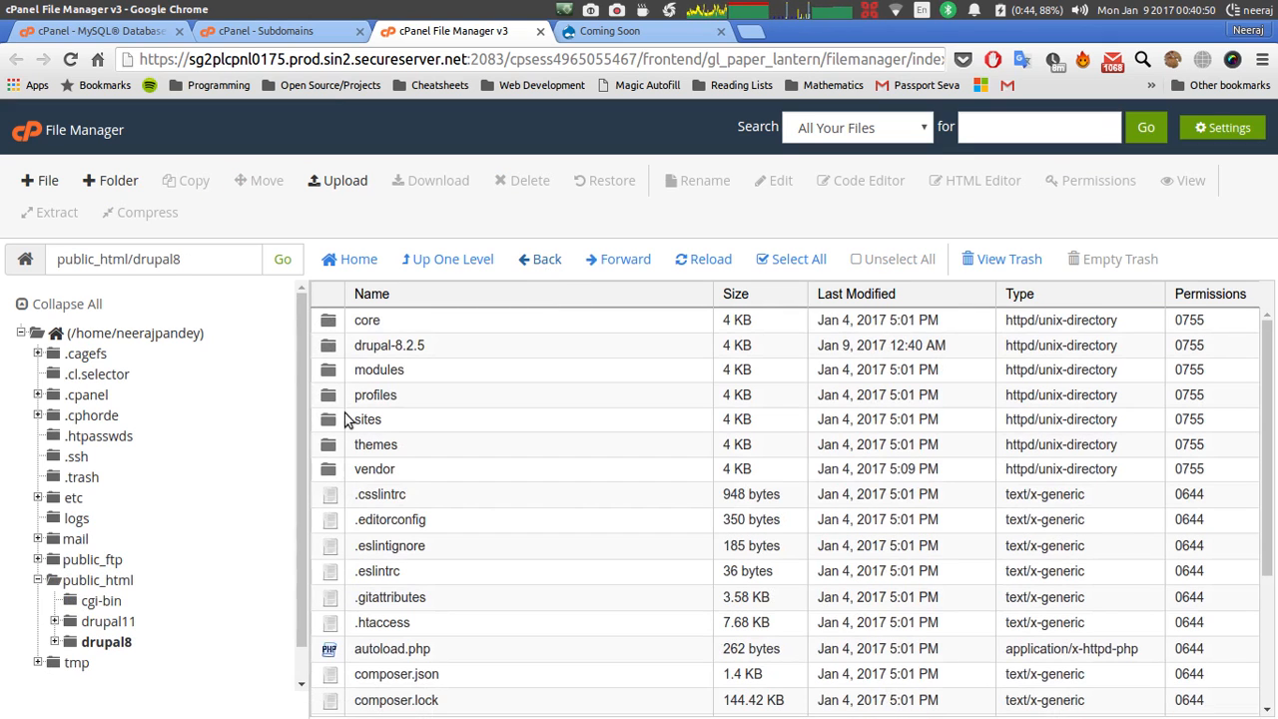
left_click(345, 346)
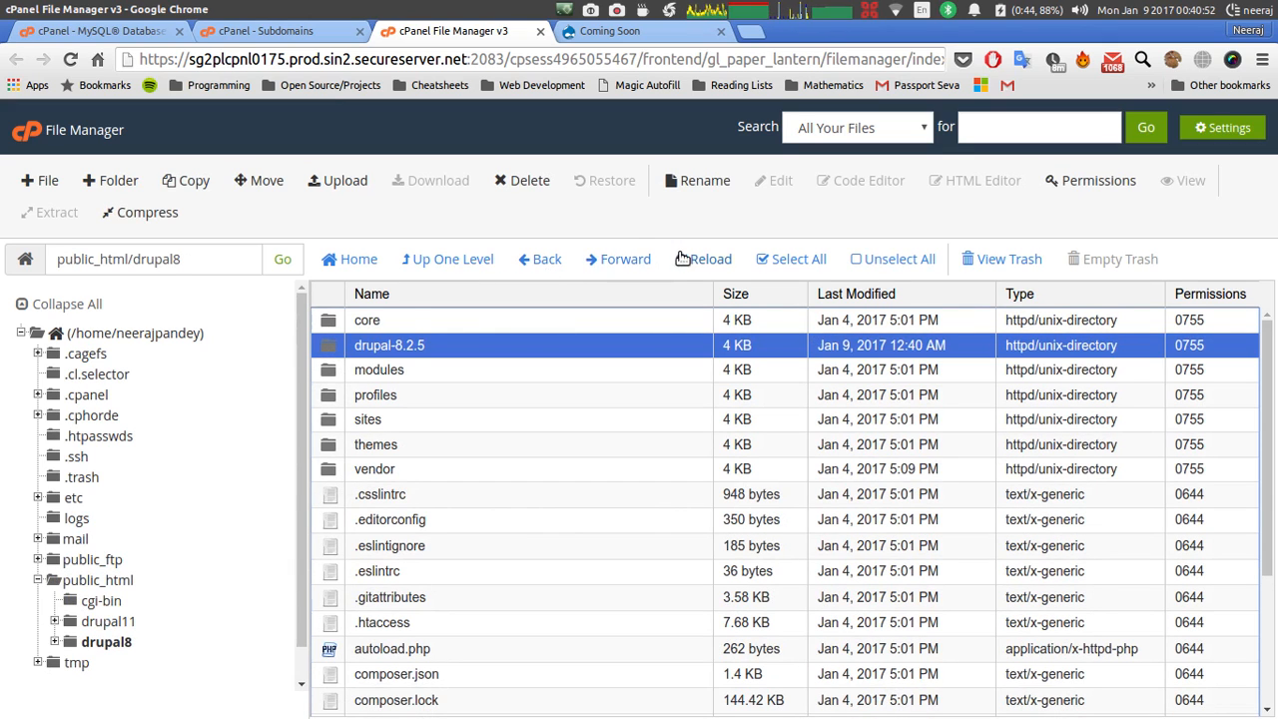
left_click(520, 180)
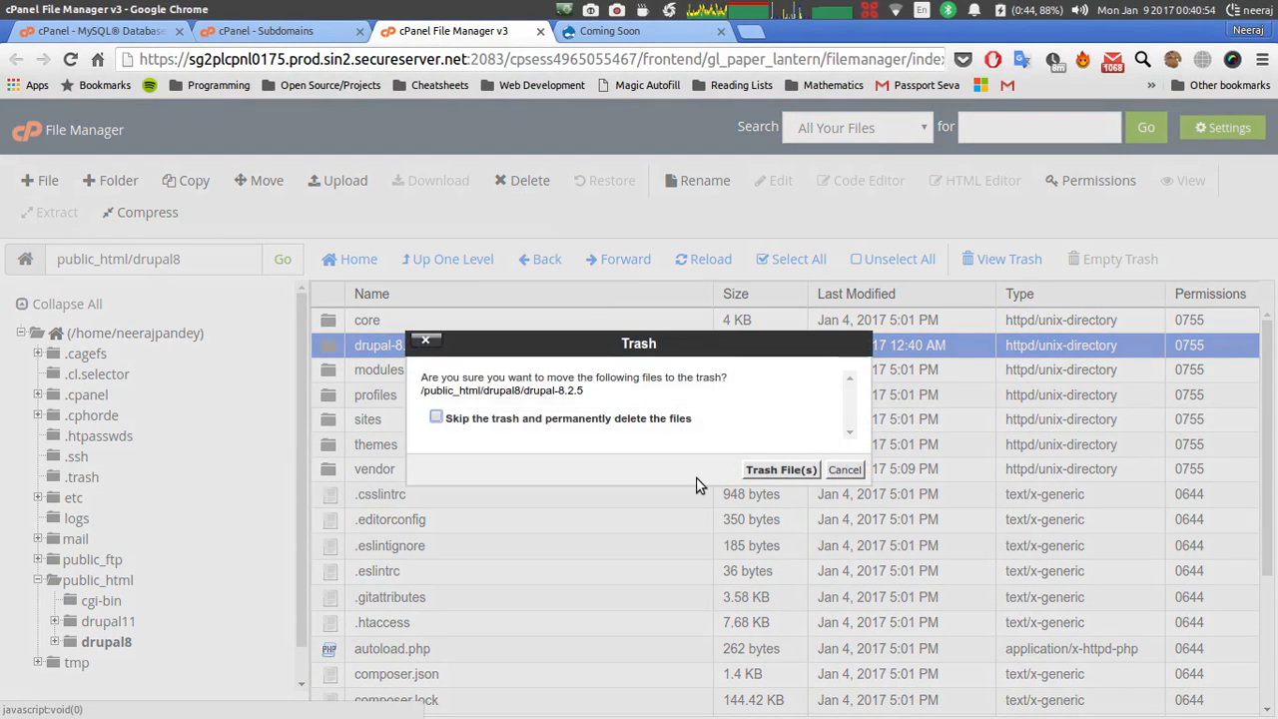
left_click(657, 420)
left_click(781, 469)
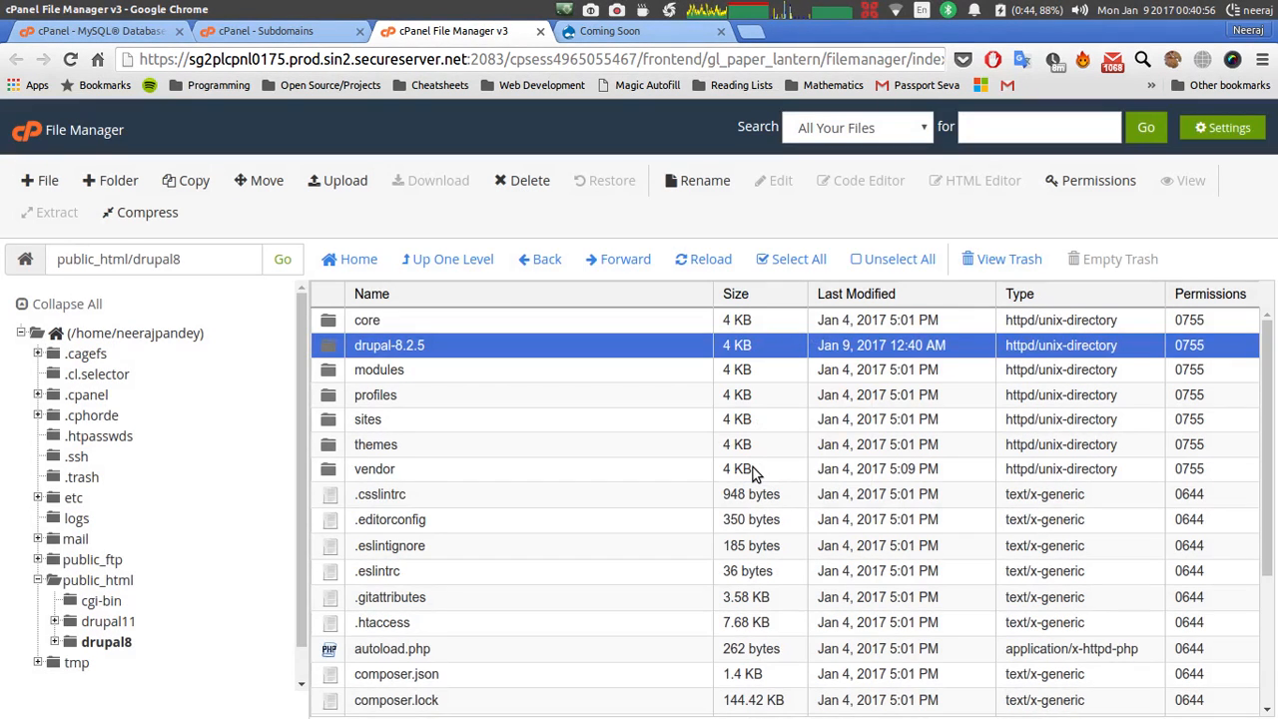
Load quizzingquotient.in/drupal8 to check the Drupal 8.2.5 installer appears, then close the tab.
left_click(657, 35)
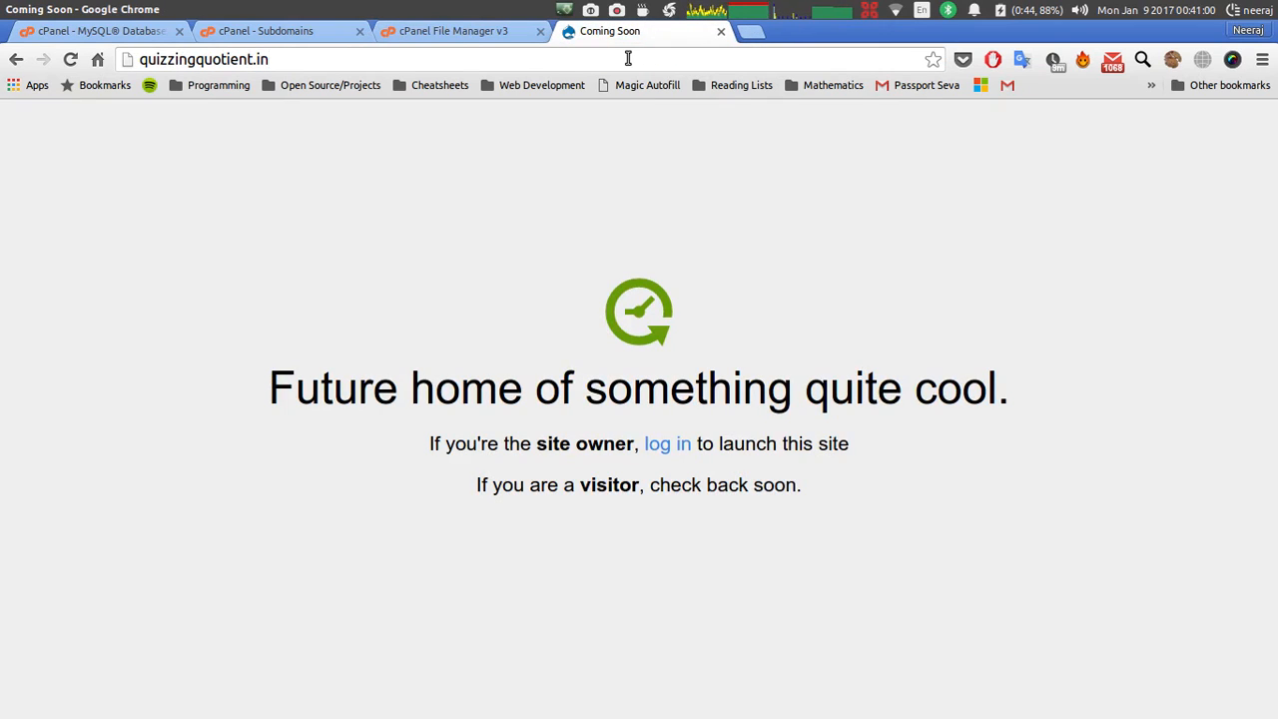
left_click(628, 59)
type("/drupal/")
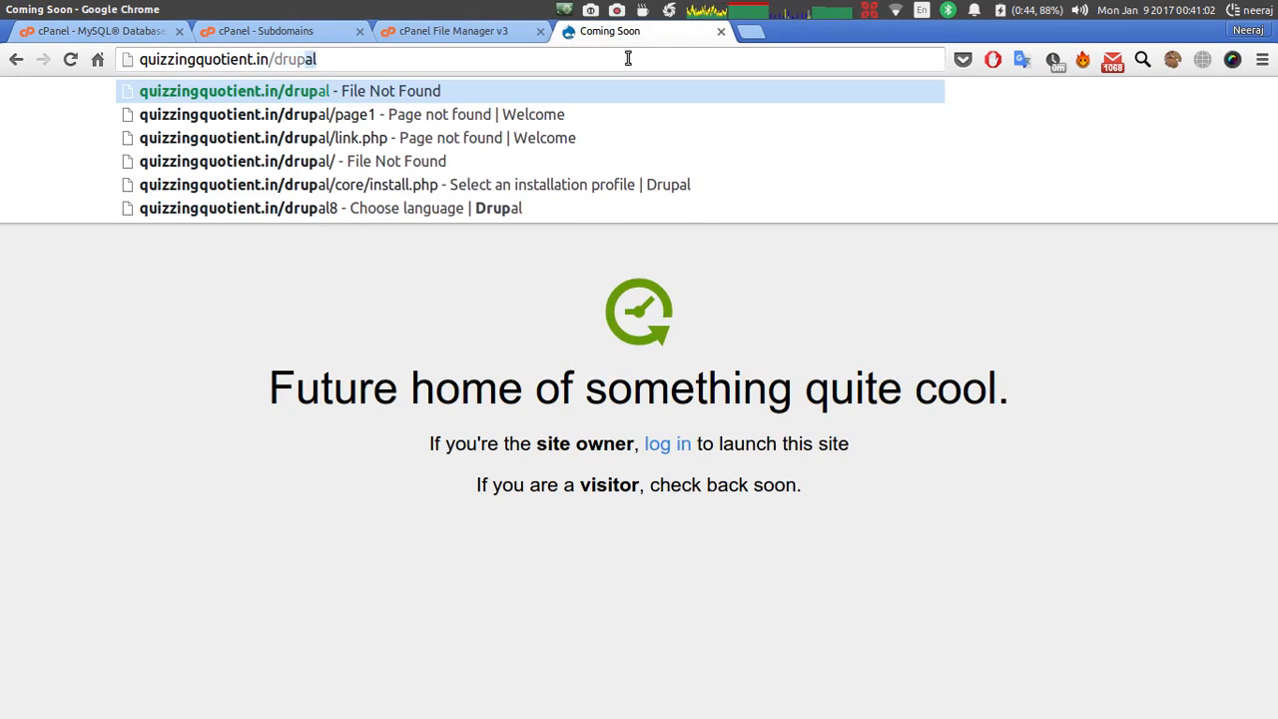
key("Return")
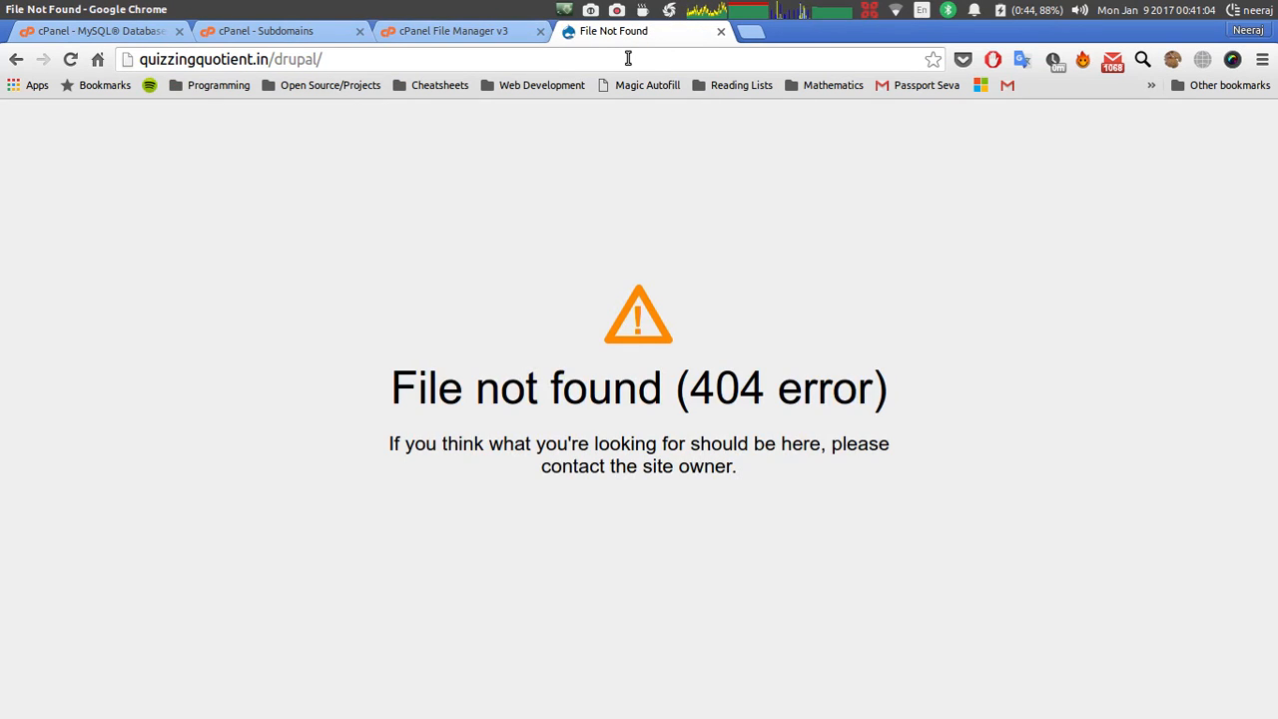
left_click(626, 57)
left_click(626, 58)
key("BackSpace")
type("8")
key("Return")
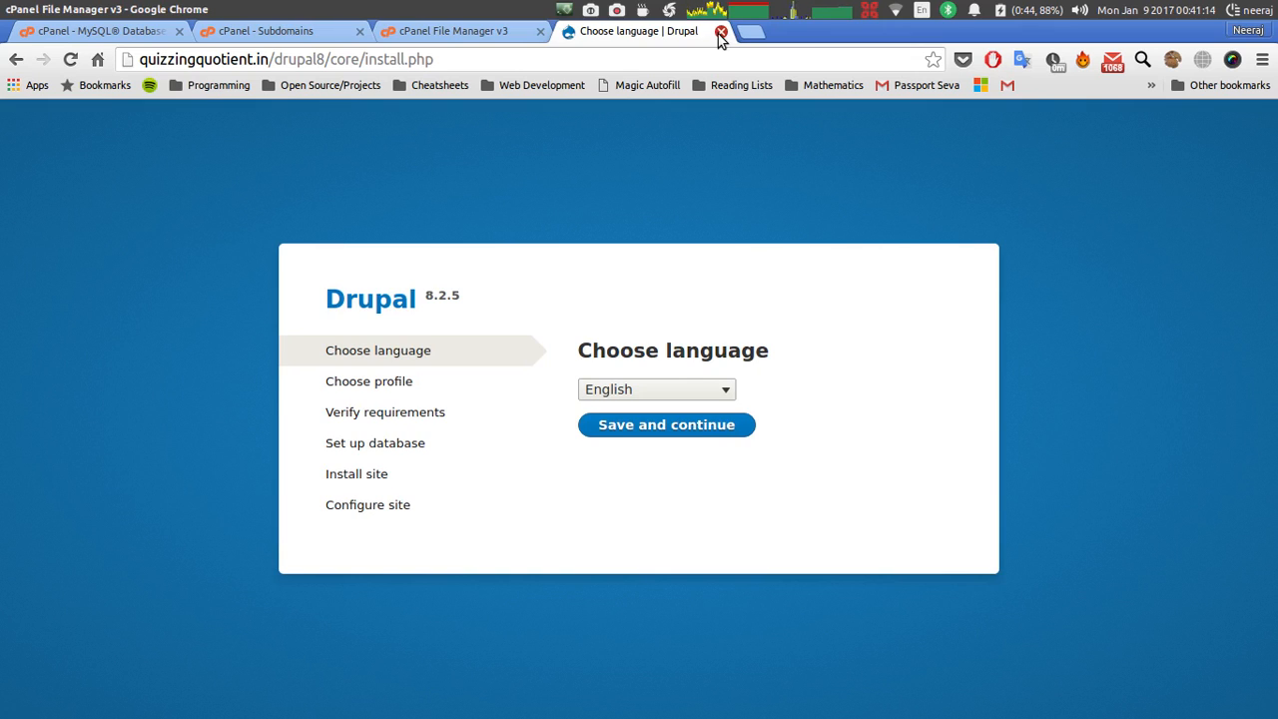
left_click(720, 32)
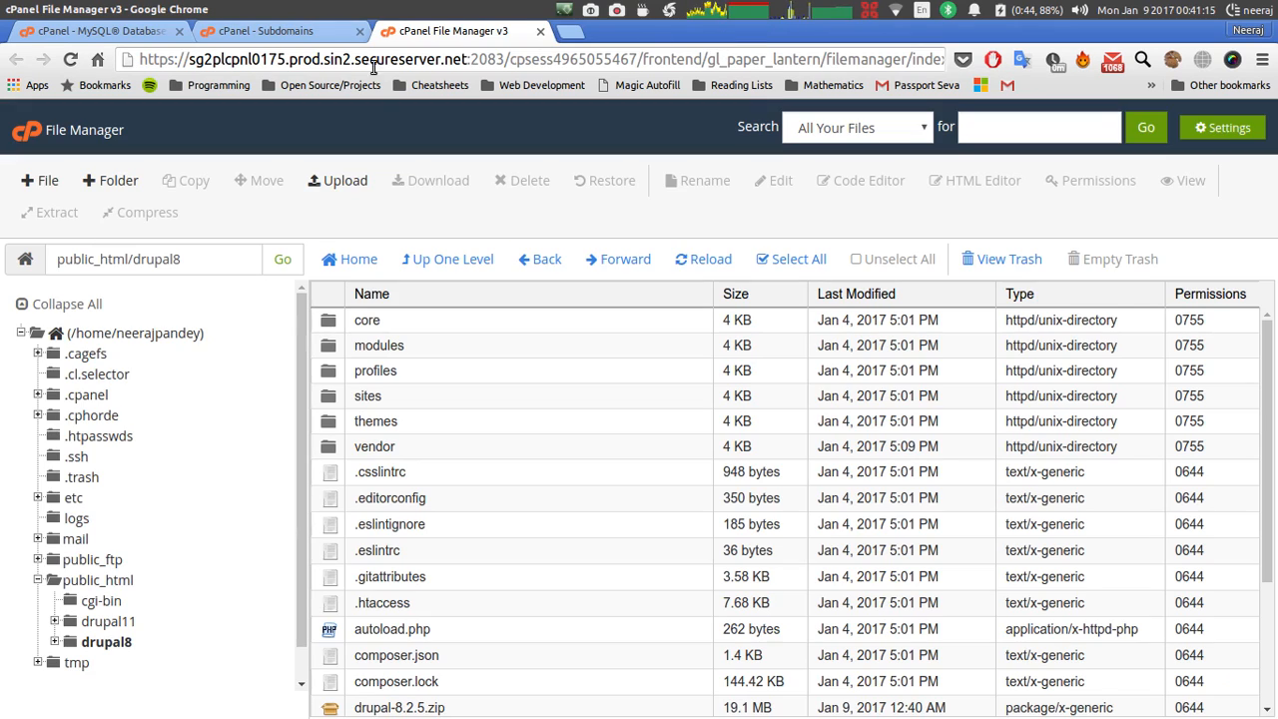
On the MySQL Databases page, scroll down to the Add User To Database section.
left_click(106, 32)
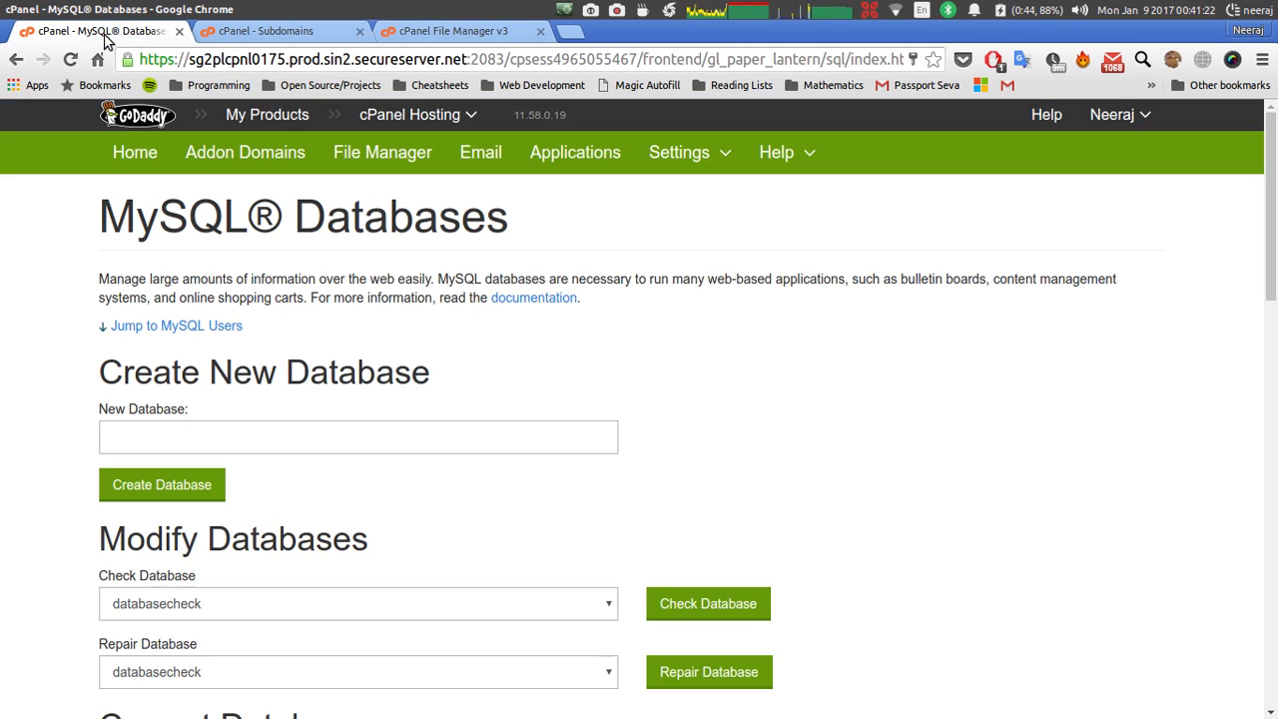
scroll(240, 297, "down", 3)
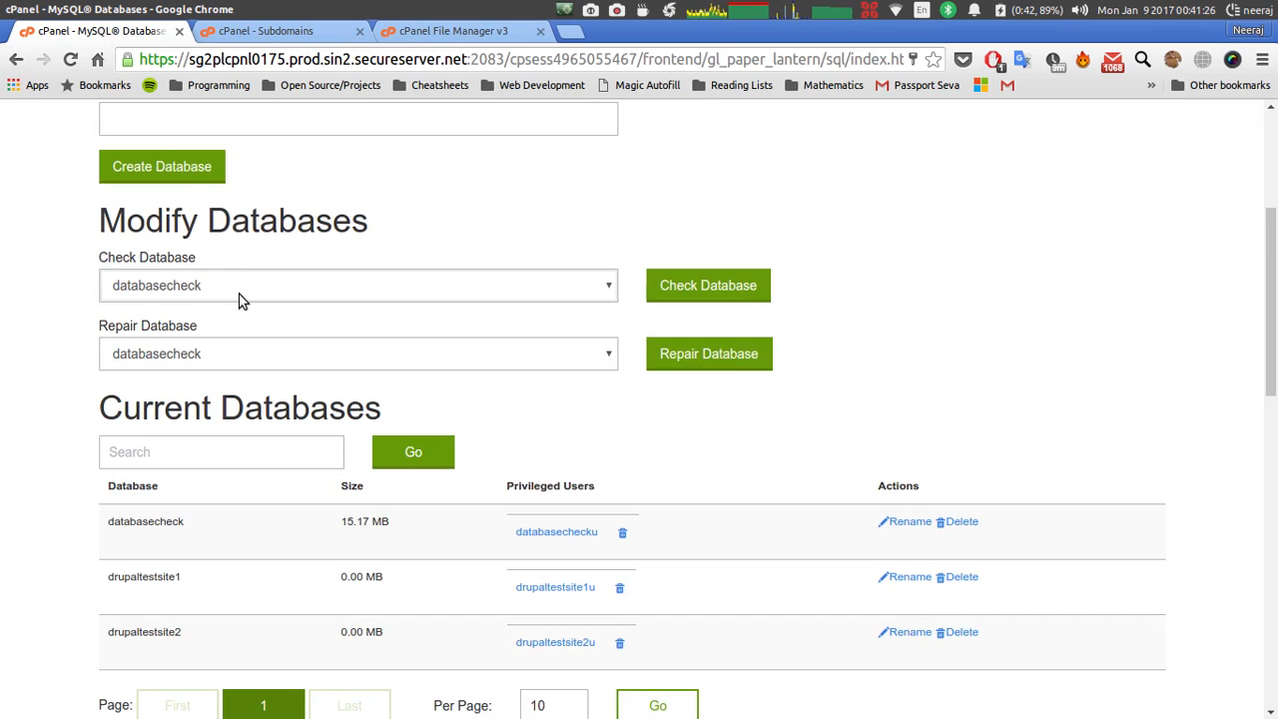
scroll(240, 299, "down", 3)
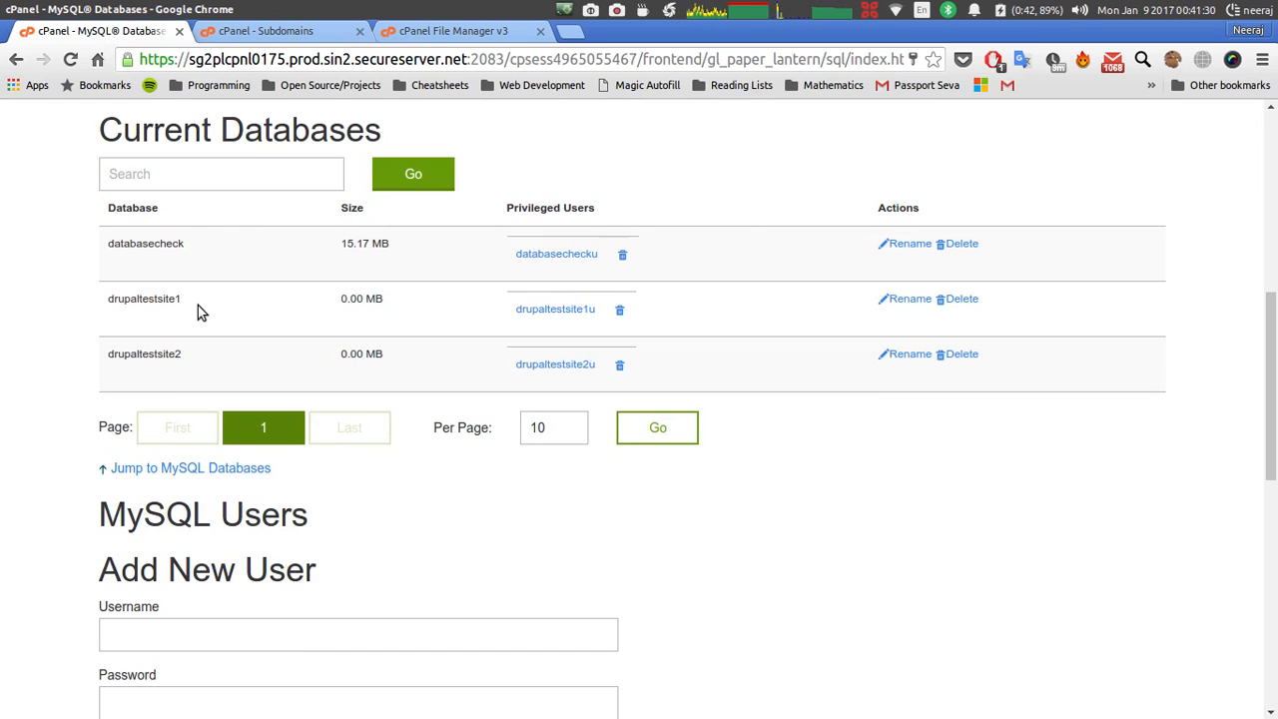
scroll(198, 308, "down", 3)
scroll(201, 305, "down", 2)
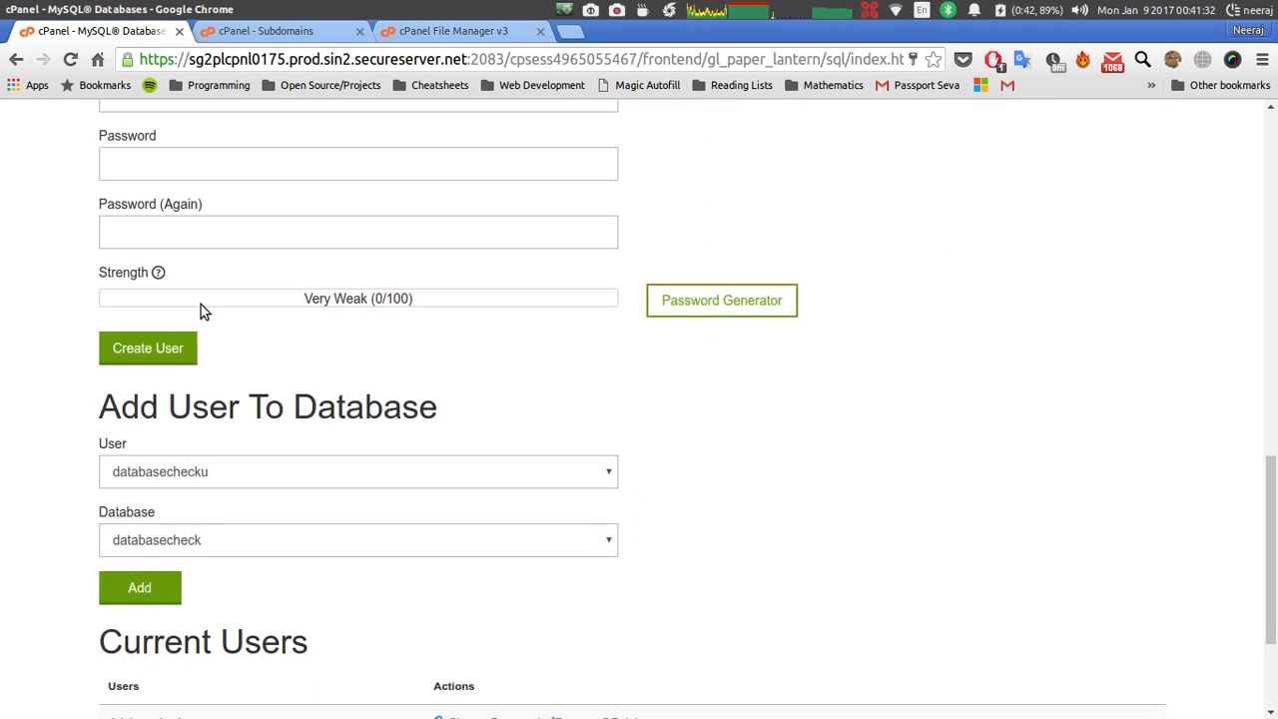
scroll(201, 305, "down", 2)
scroll(200, 305, "up", 1)
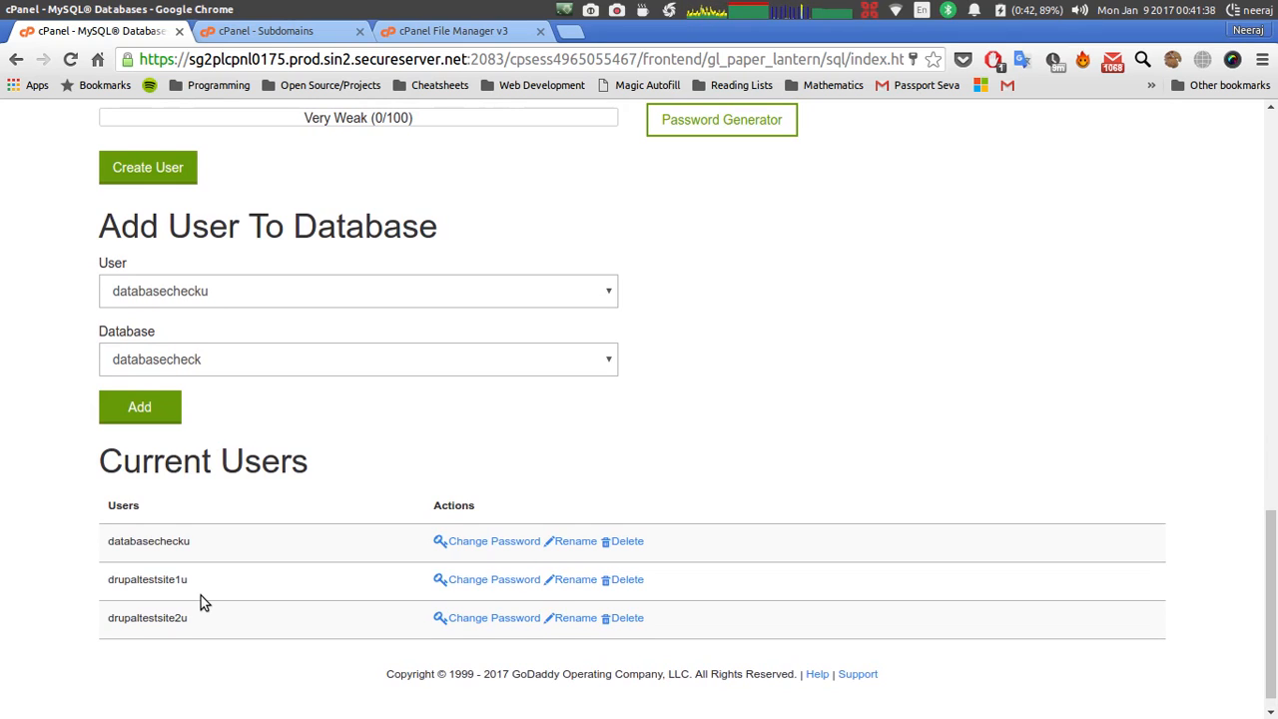
scroll(200, 597, "up", 1)
scroll(201, 598, "down", 1)
scroll(201, 597, "up", 1)
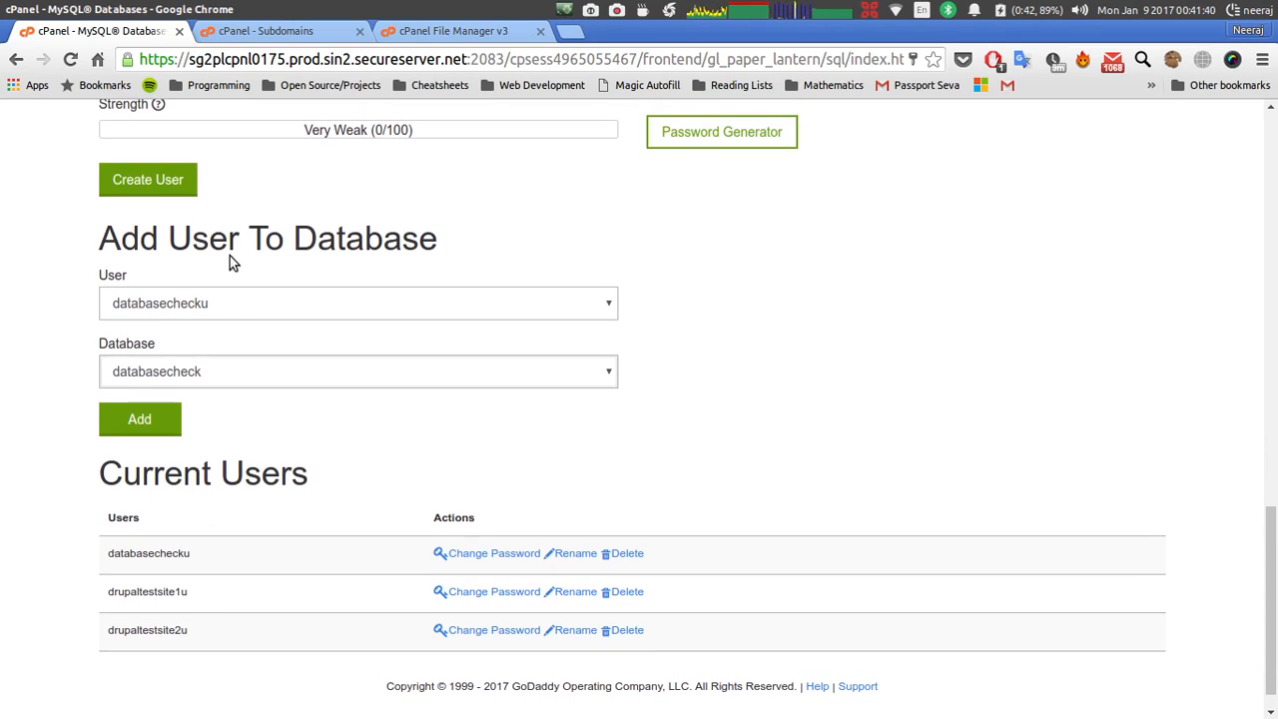
triple_click(183, 230)
left_click(503, 229)
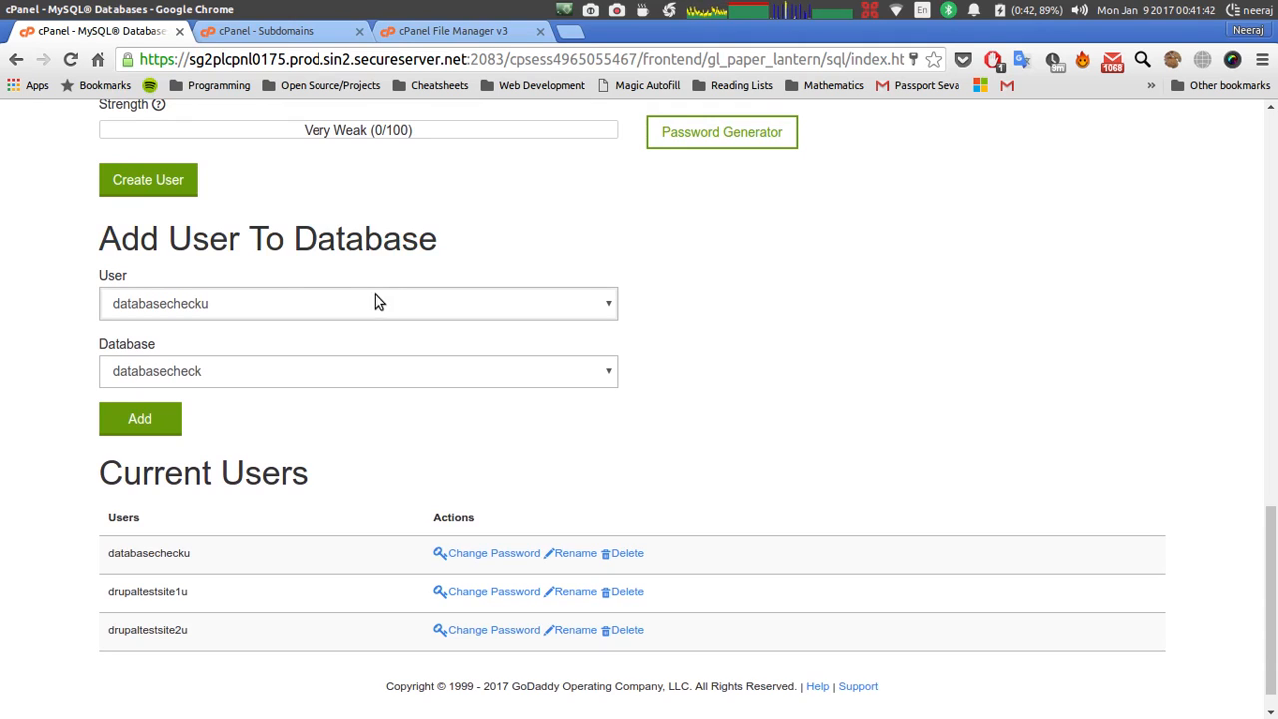
Select user drupaltestsite1u and database drupaltestsite1, then add the user.
left_click(364, 302)
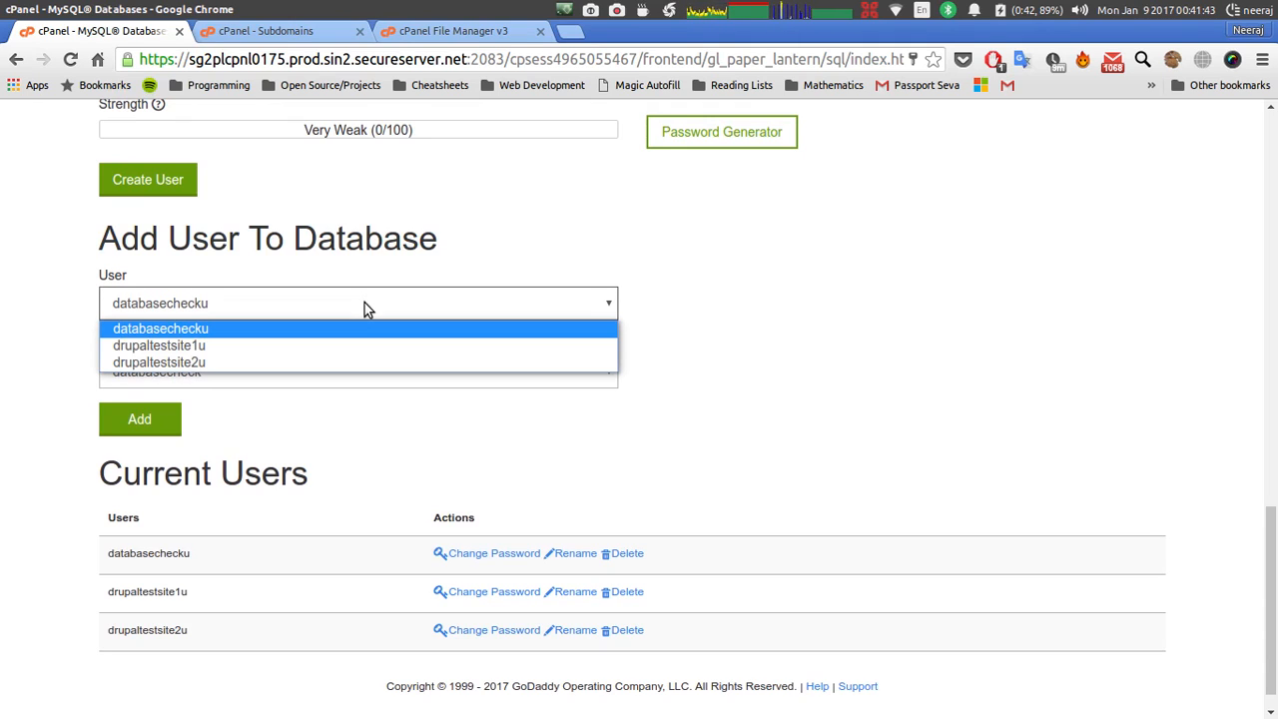
left_click(310, 344)
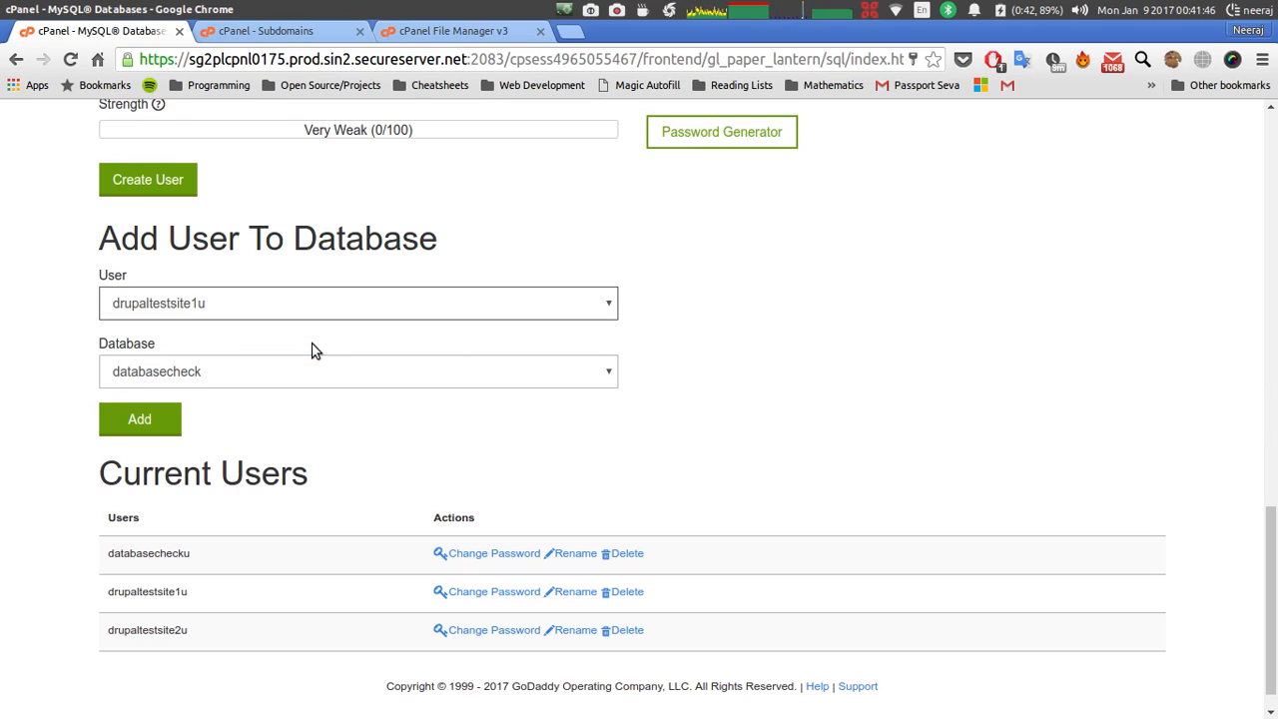
left_click(274, 371)
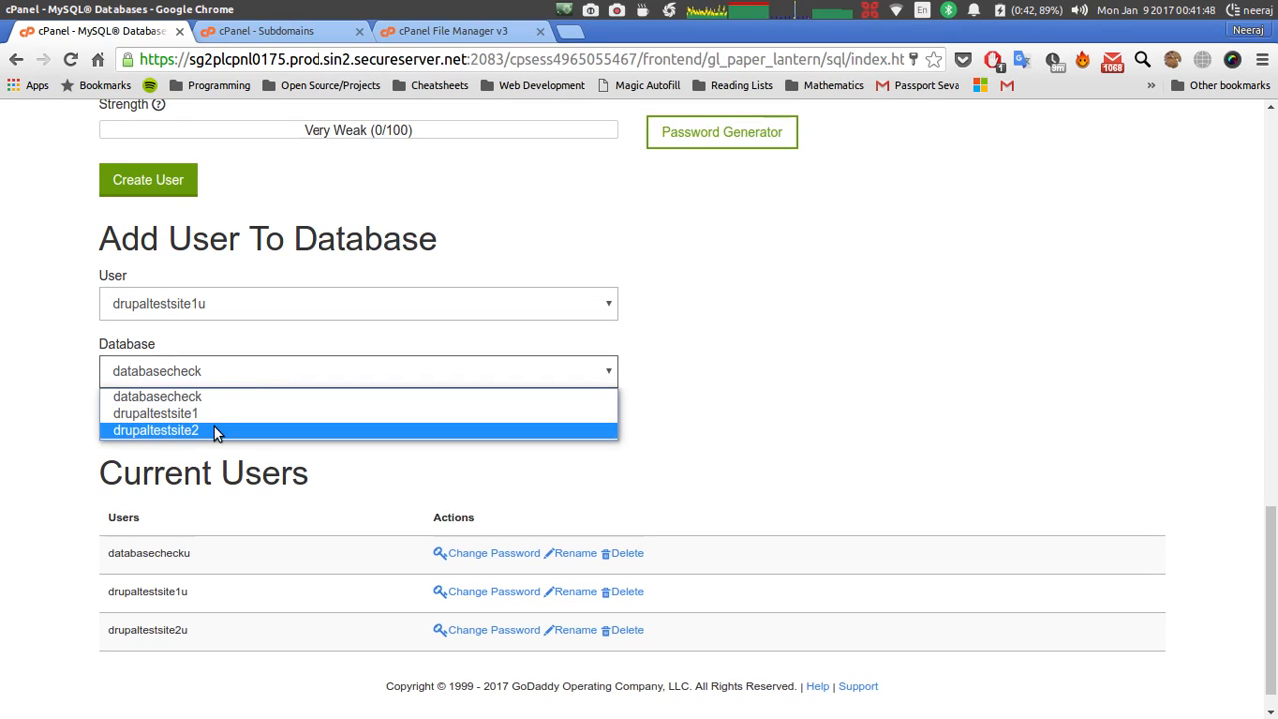
left_click(214, 416)
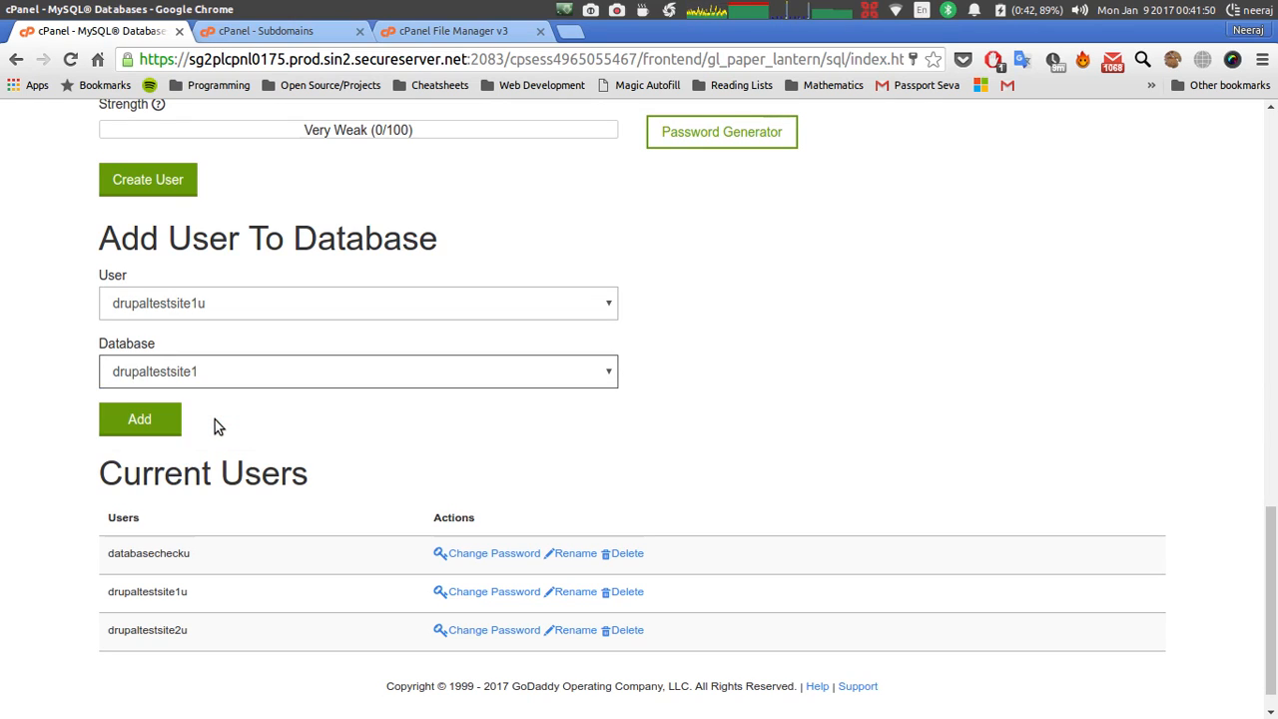
left_click(156, 427)
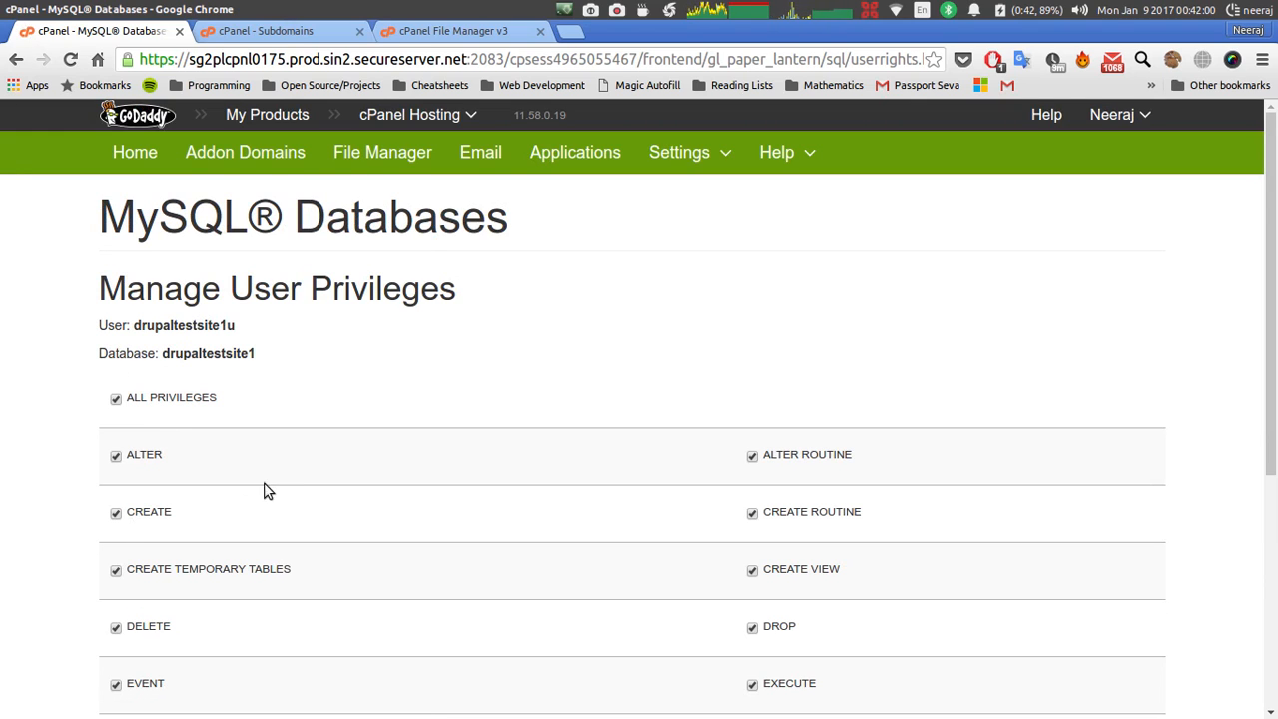
Tick ALL PRIVILEGES for drupaltestsite1u on drupaltestsite1 and save with Make Changes.
left_click(116, 401)
left_click(116, 401)
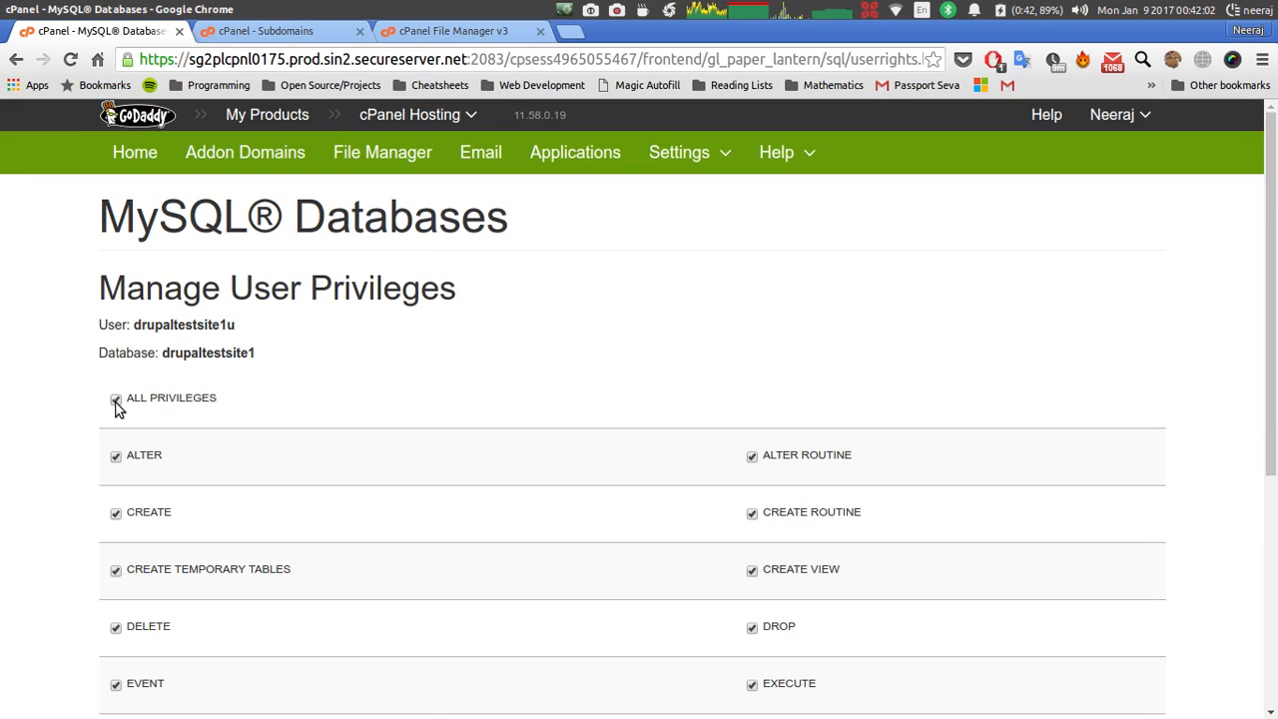
scroll(348, 471, "down", 4)
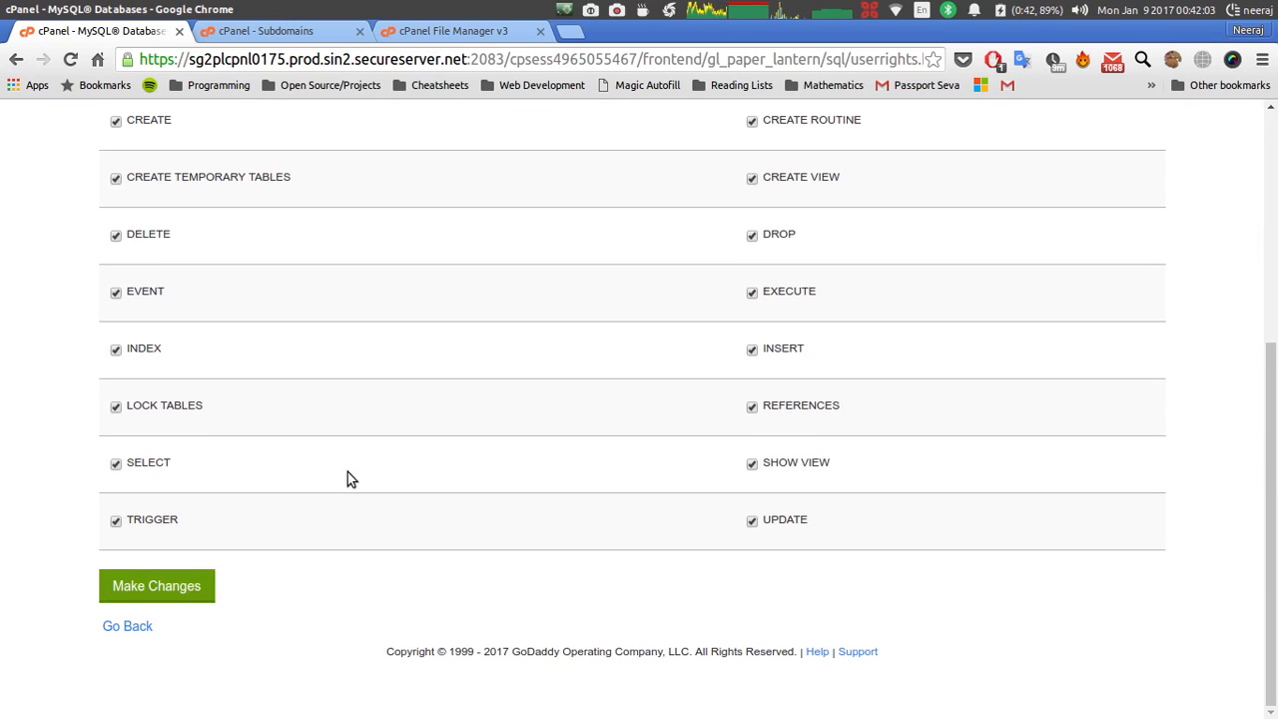
left_click(166, 597)
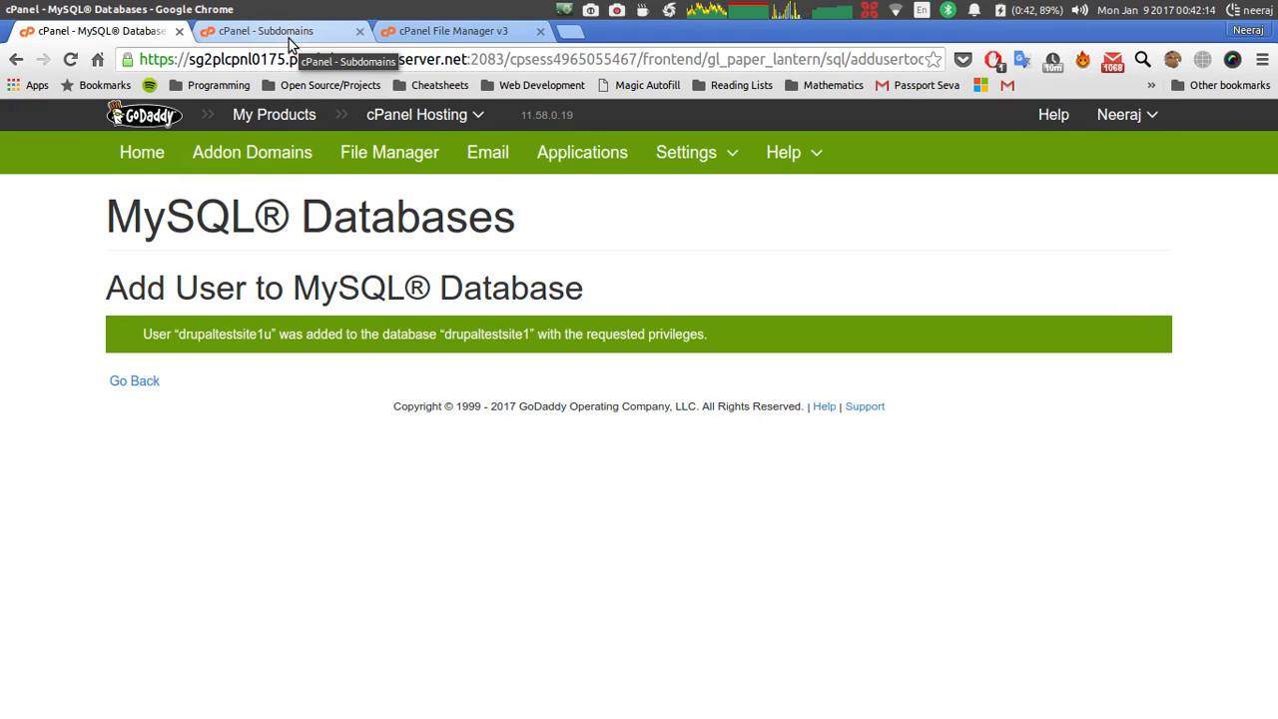
Add subdomains drupalgci1 and drupalgci2, with document roots public_html/drupalgci1 and public_html/drupalgci2.
left_click(289, 42)
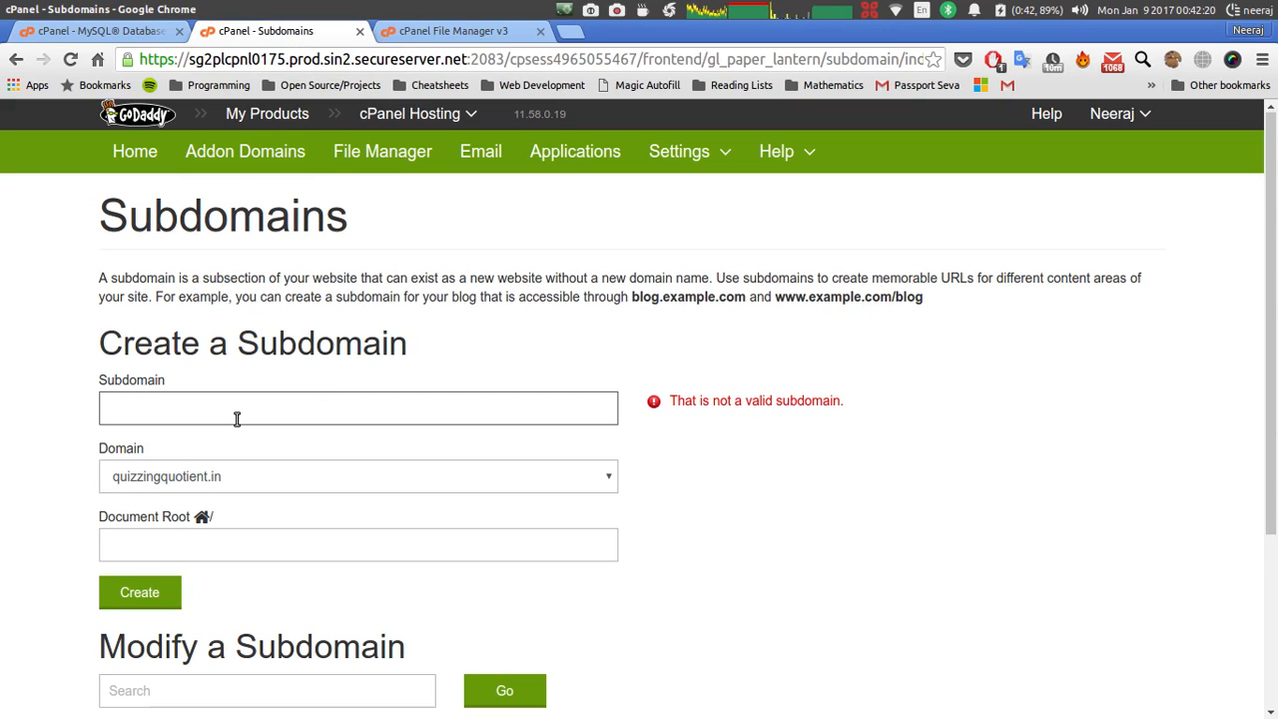
type("drupa")
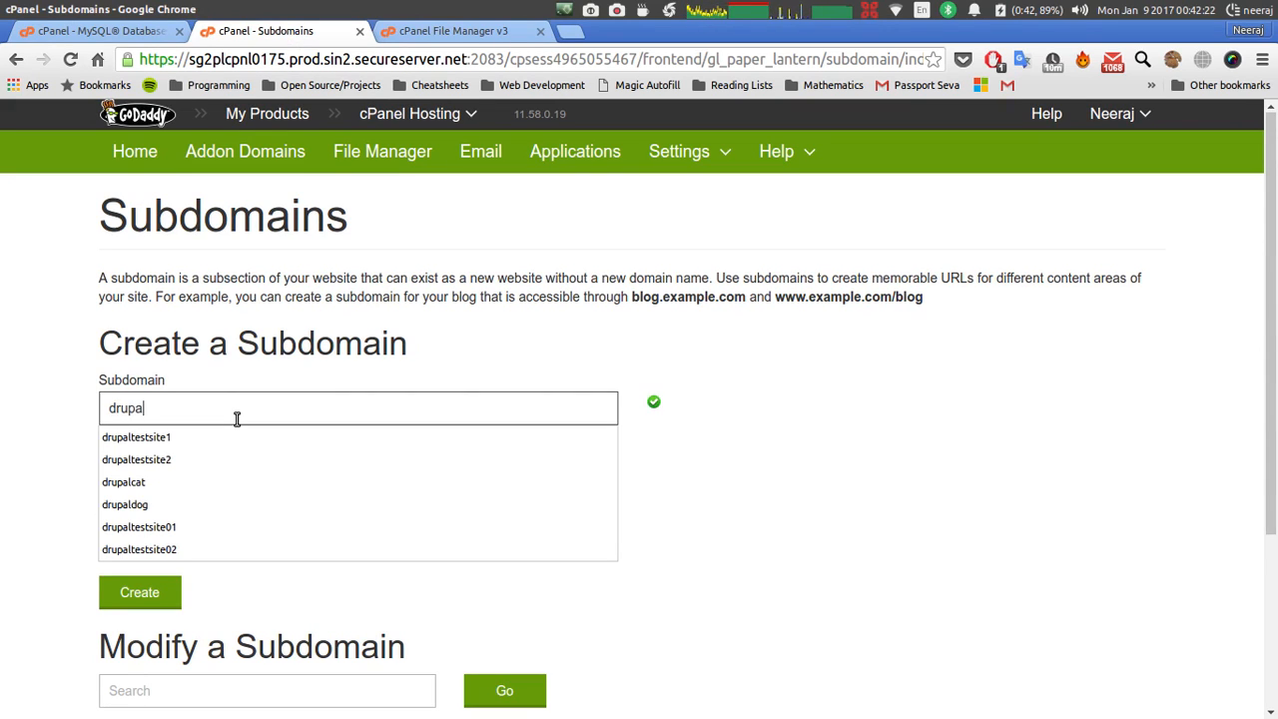
type("lgci")
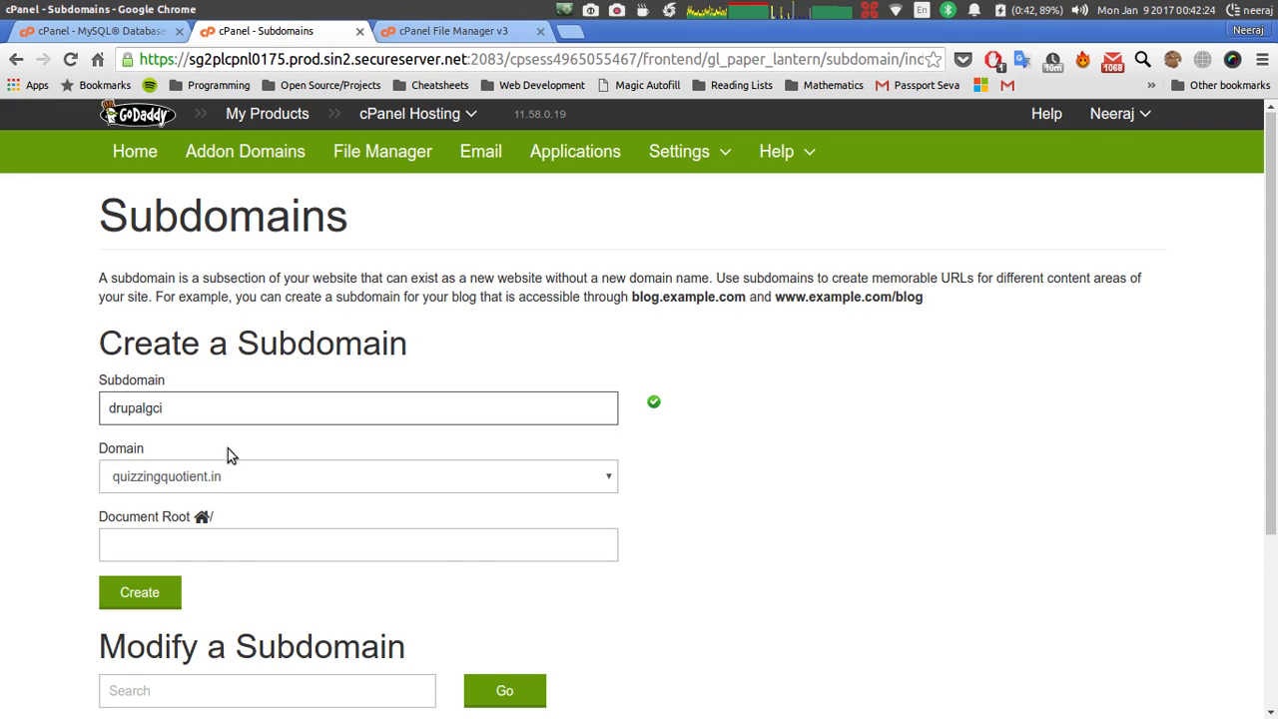
type("1")
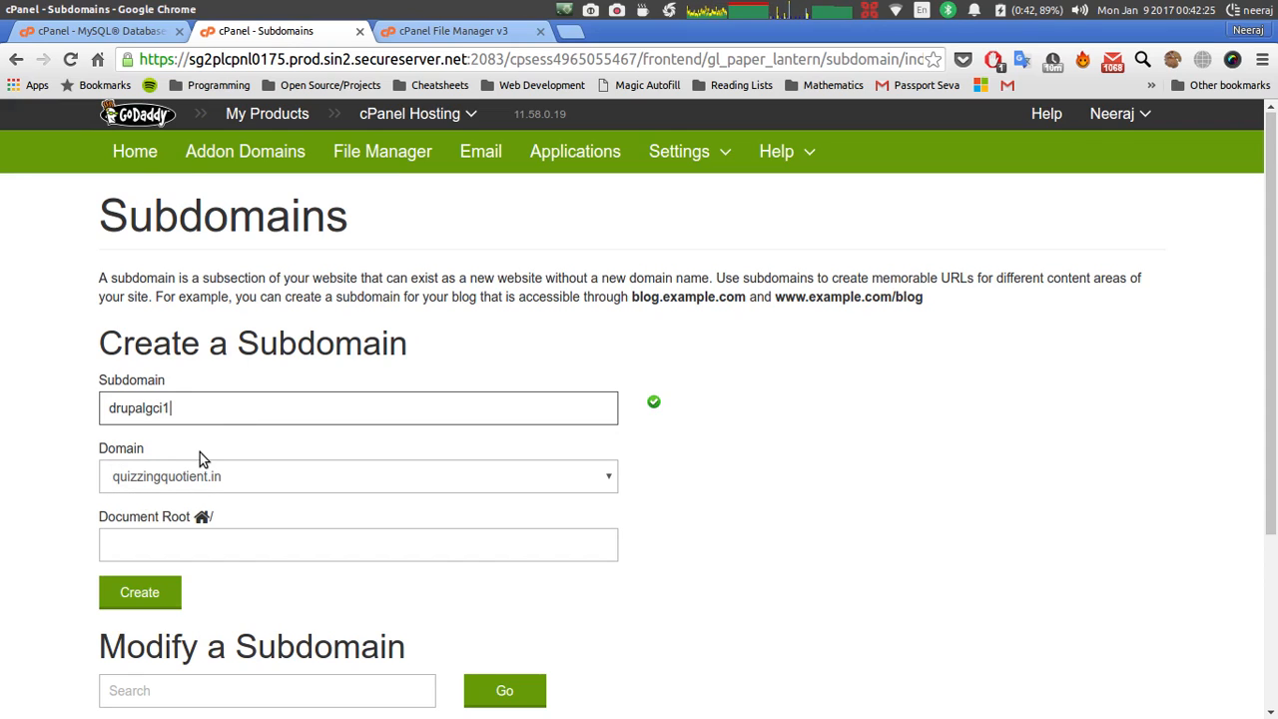
left_click(140, 587)
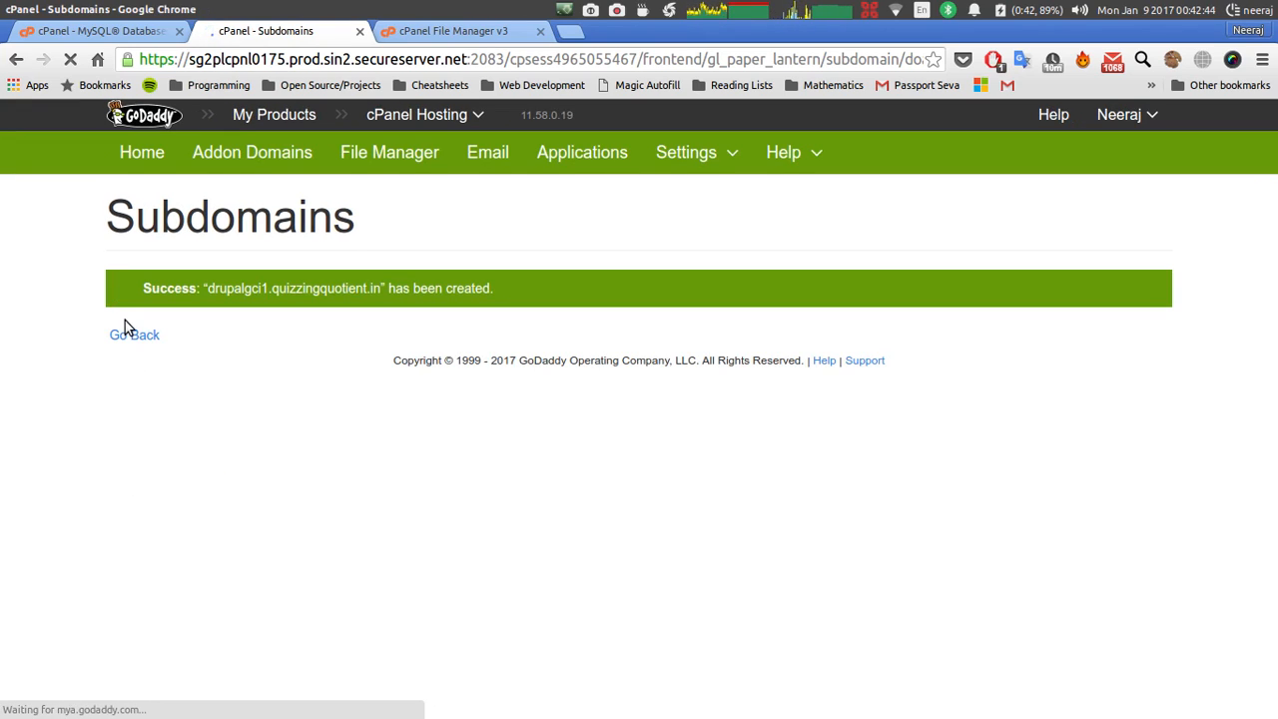
left_click(131, 336)
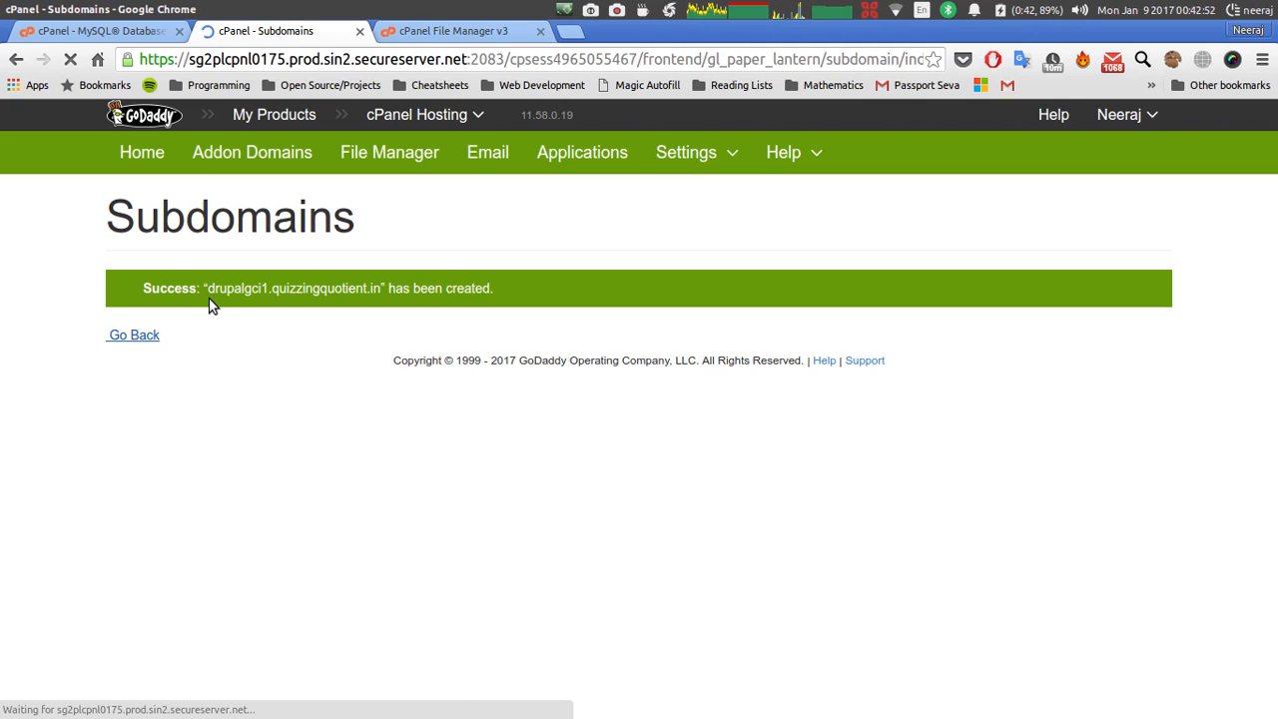
left_click(209, 408)
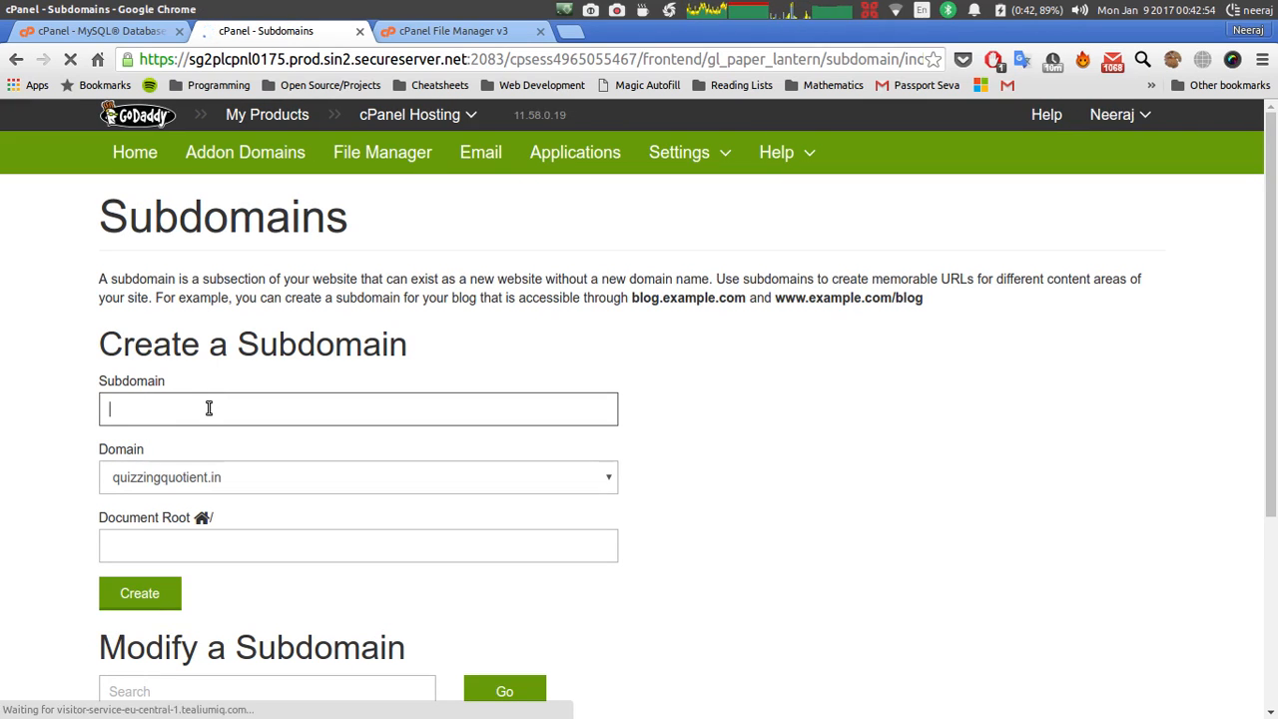
type("drupal")
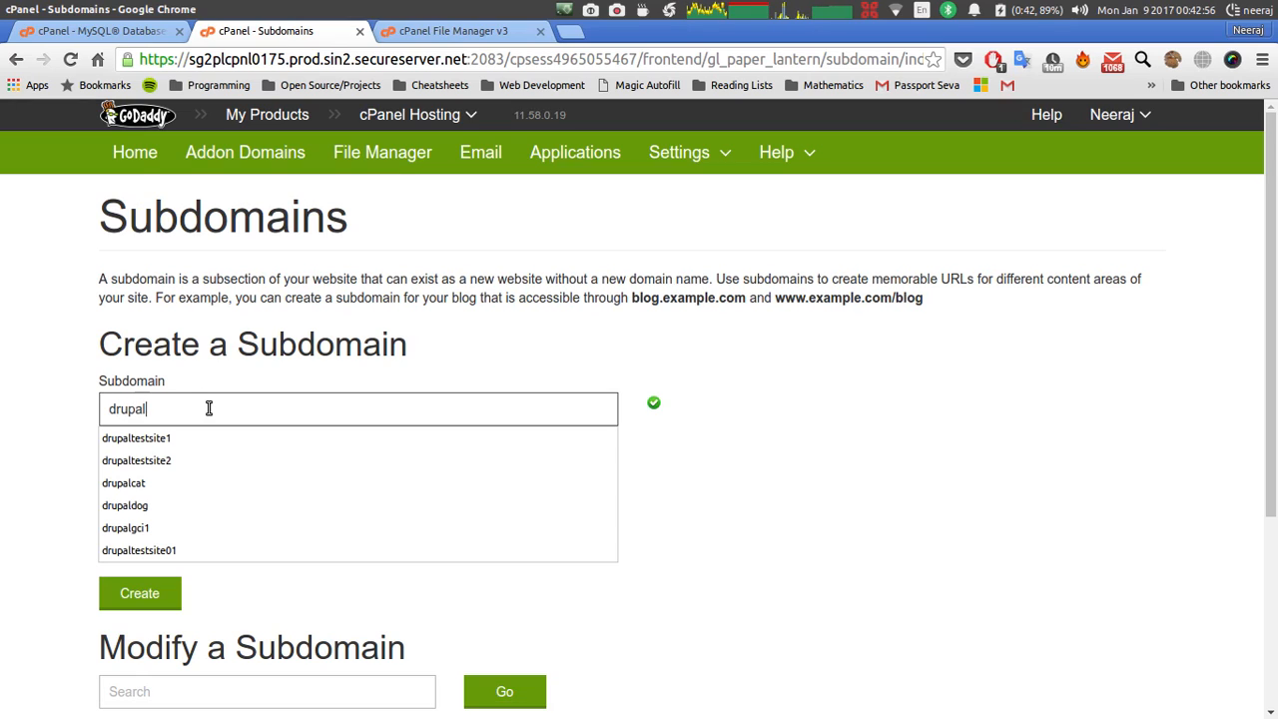
type("gci2")
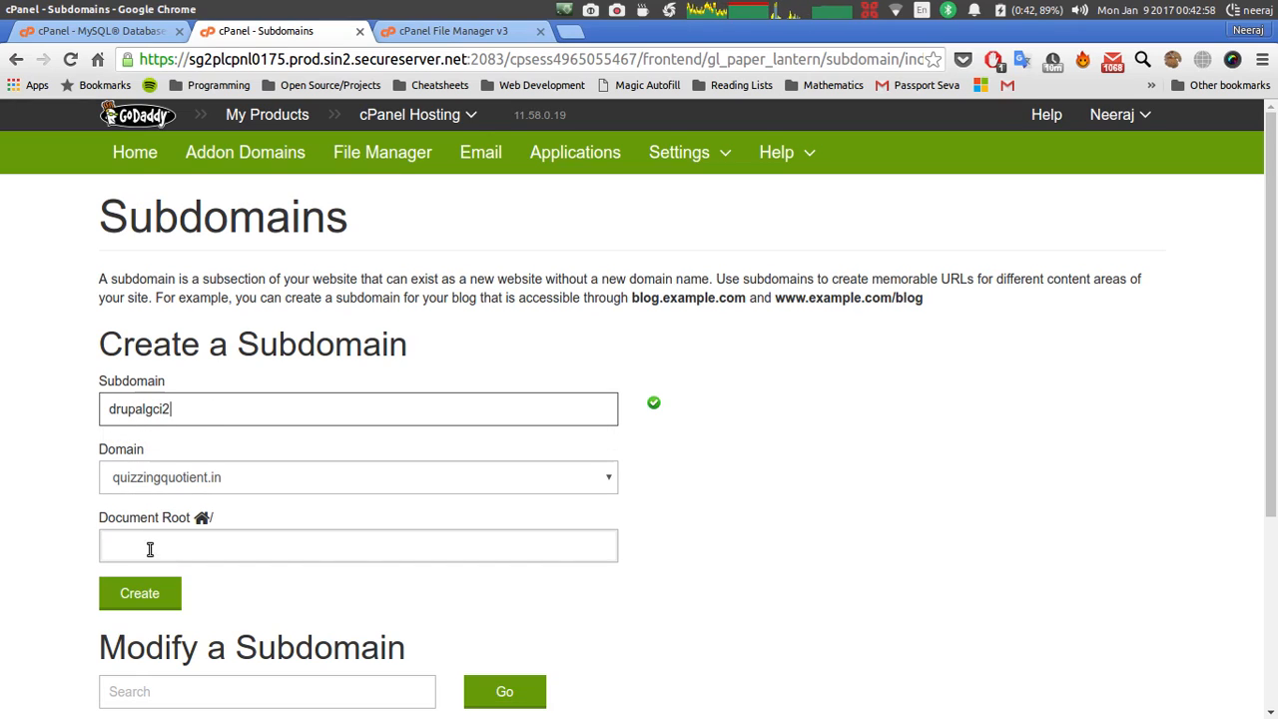
left_click(145, 598)
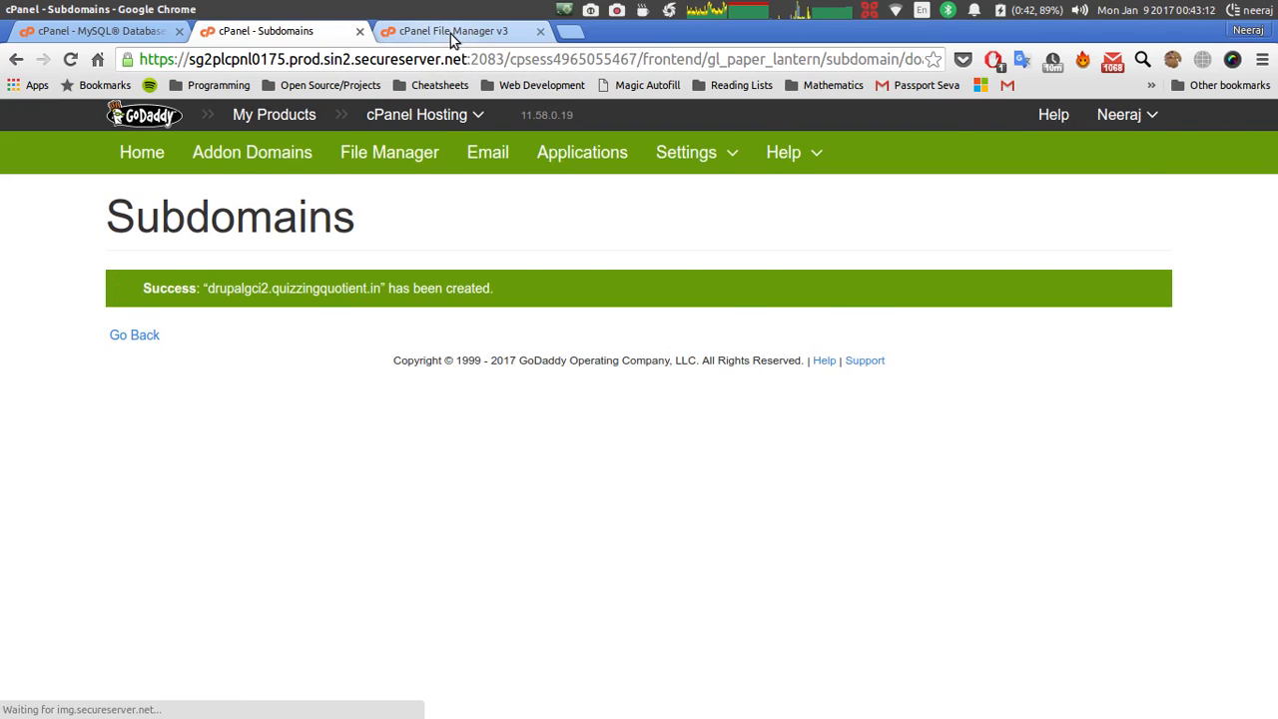
Open public_html/drupal8/sites/example.sites.php in the cPanel Code Editor.
left_click(452, 33)
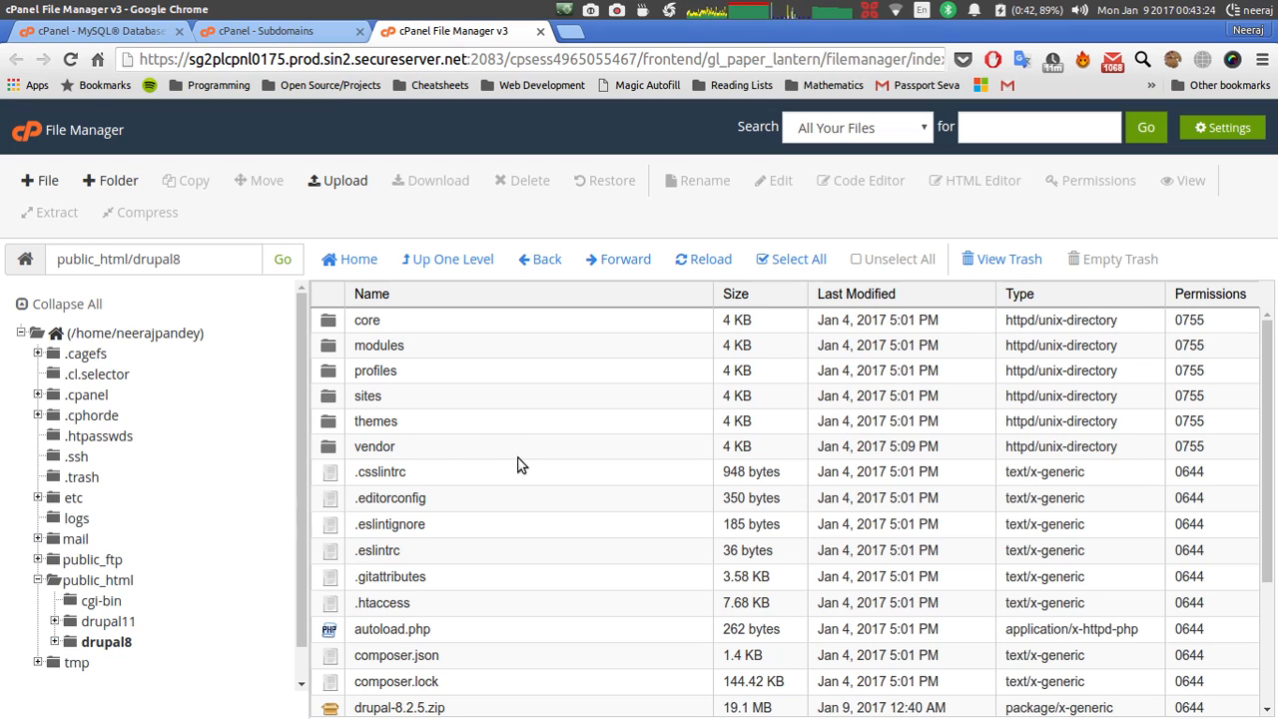
double_click(333, 398)
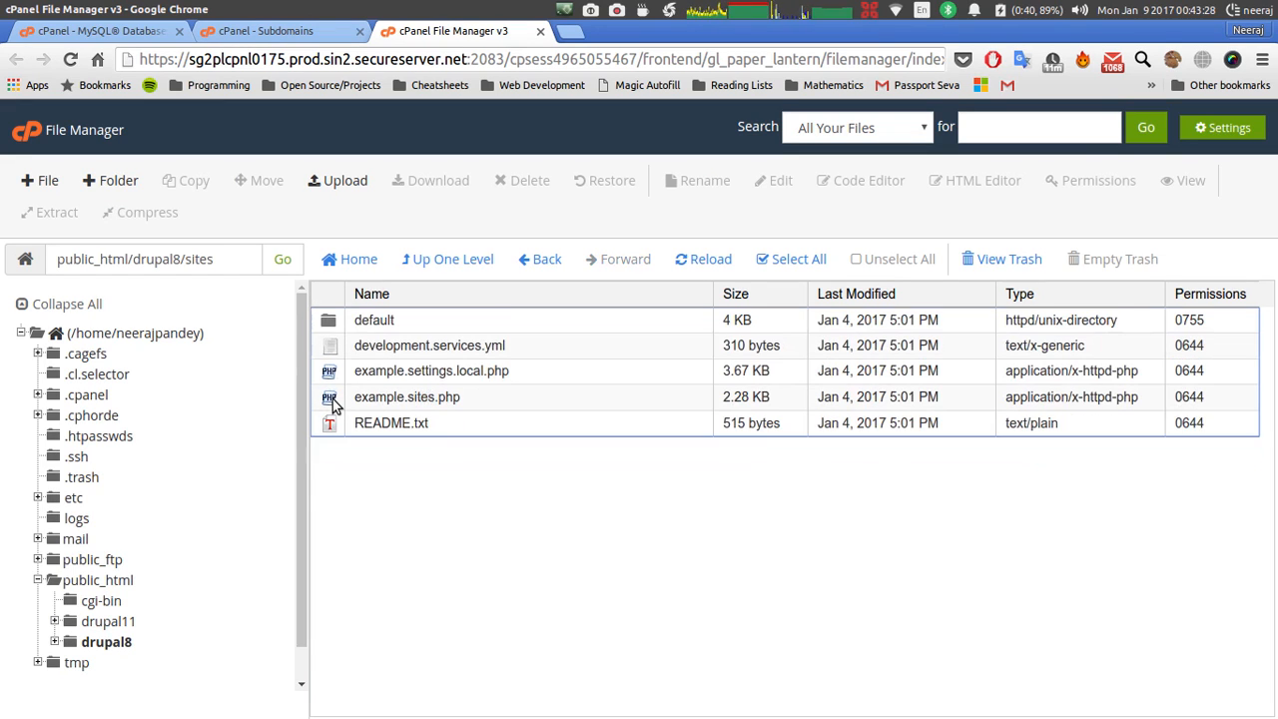
left_click(334, 404)
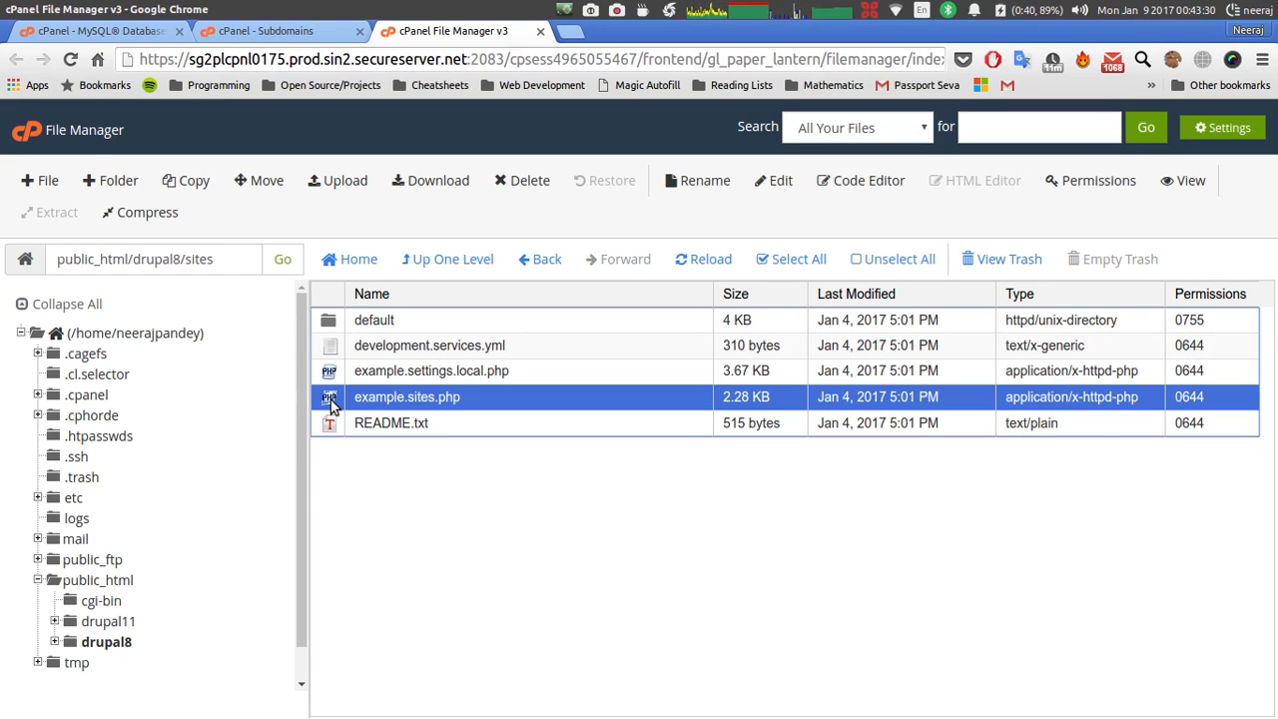
right_click(331, 399)
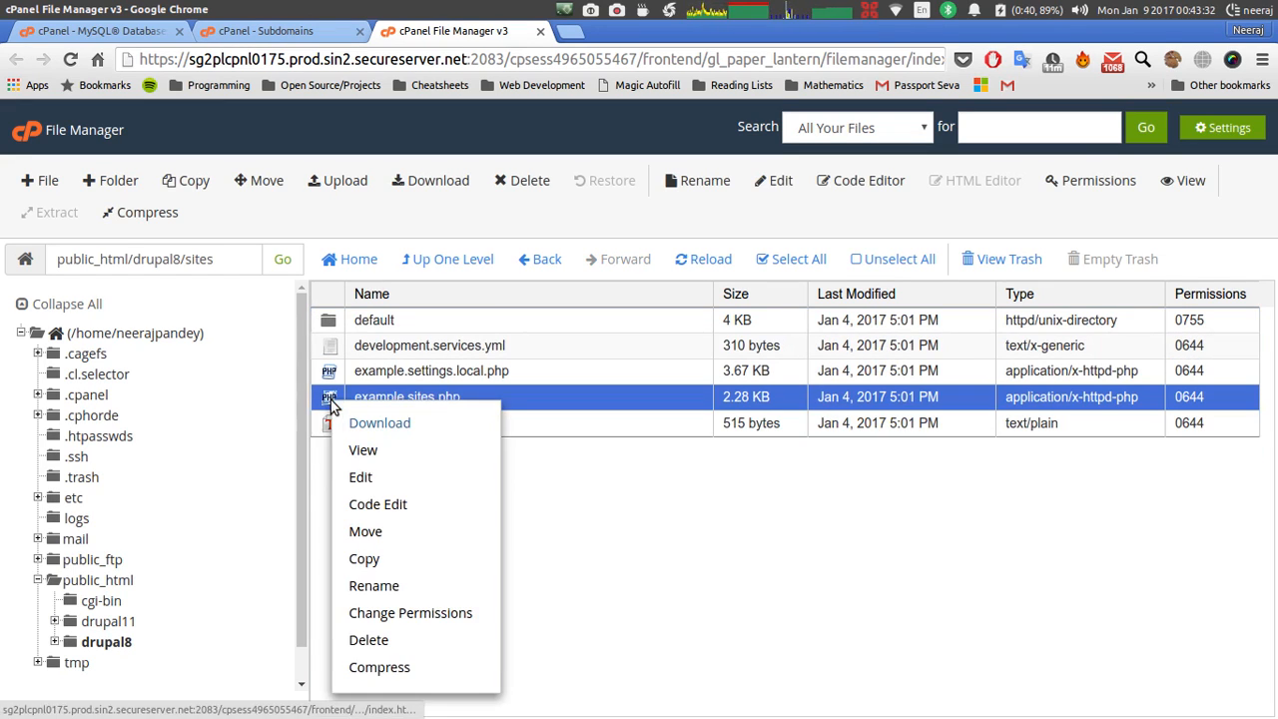
left_click(376, 503)
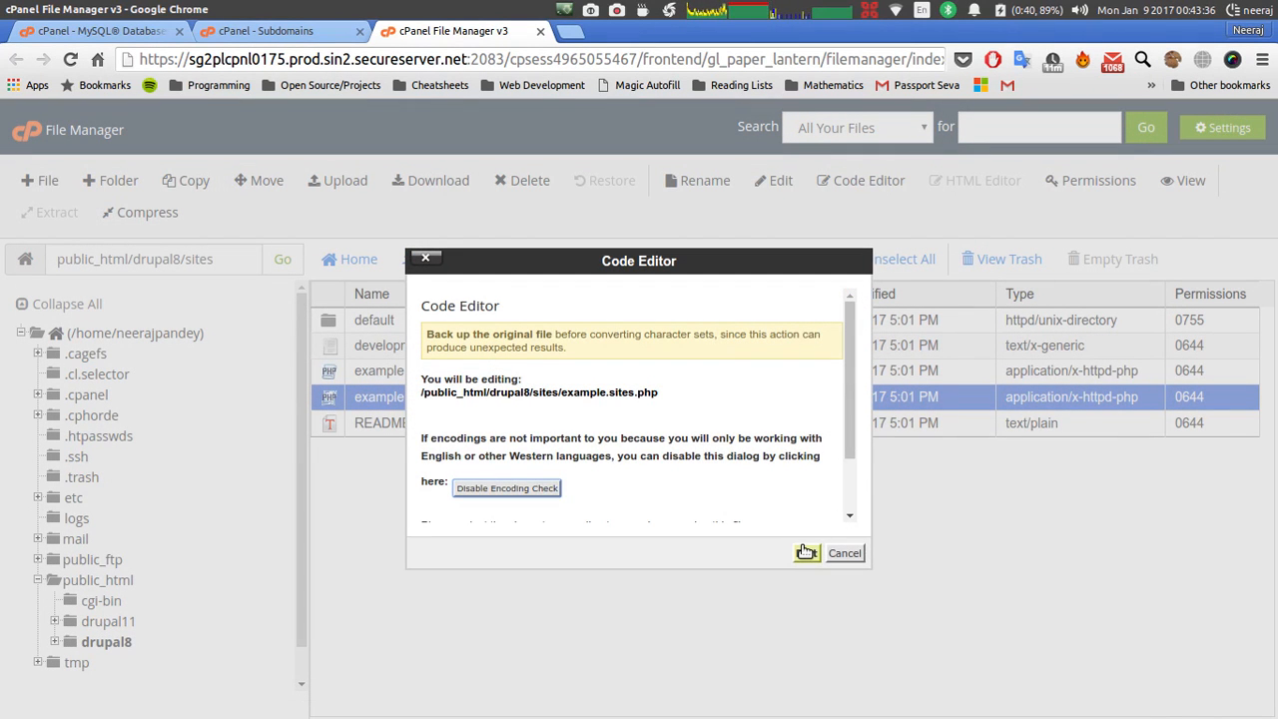
left_click(806, 552)
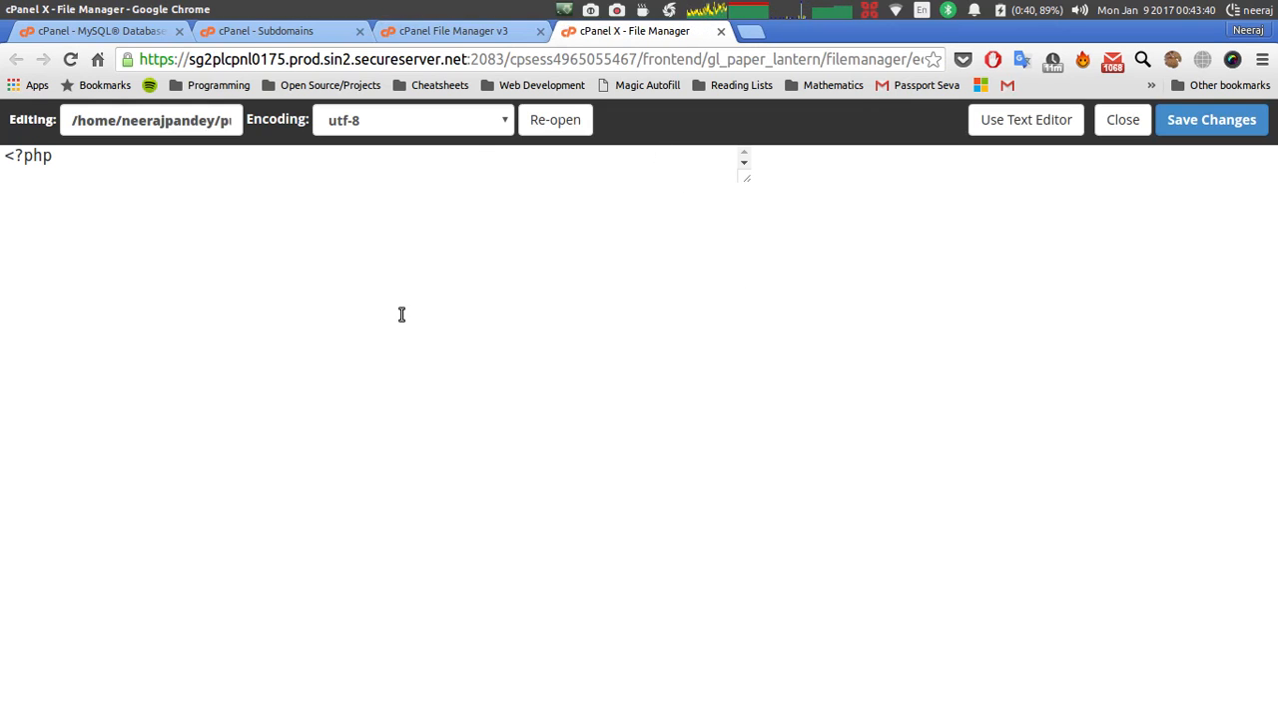
Scroll to and highlight the $sites domain-key example, then close the editor without changes.
scroll(400, 315, "down", 3)
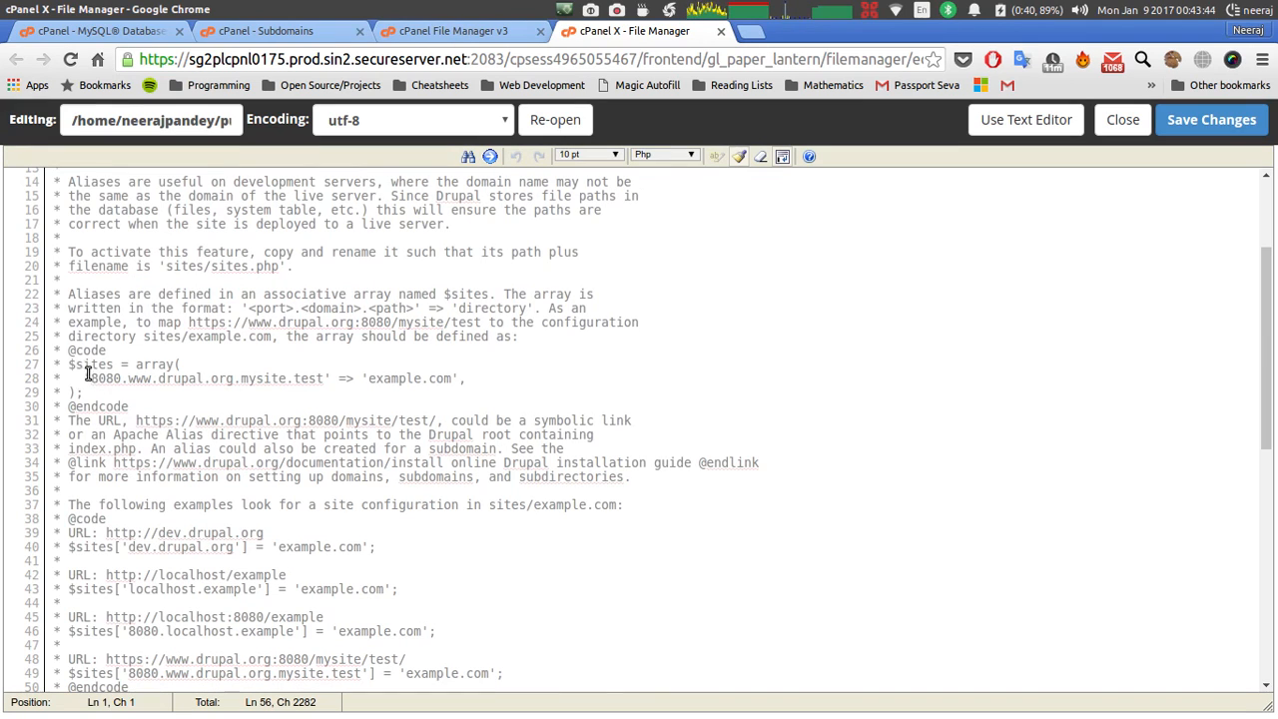
left_click_drag(67, 363, 110, 389)
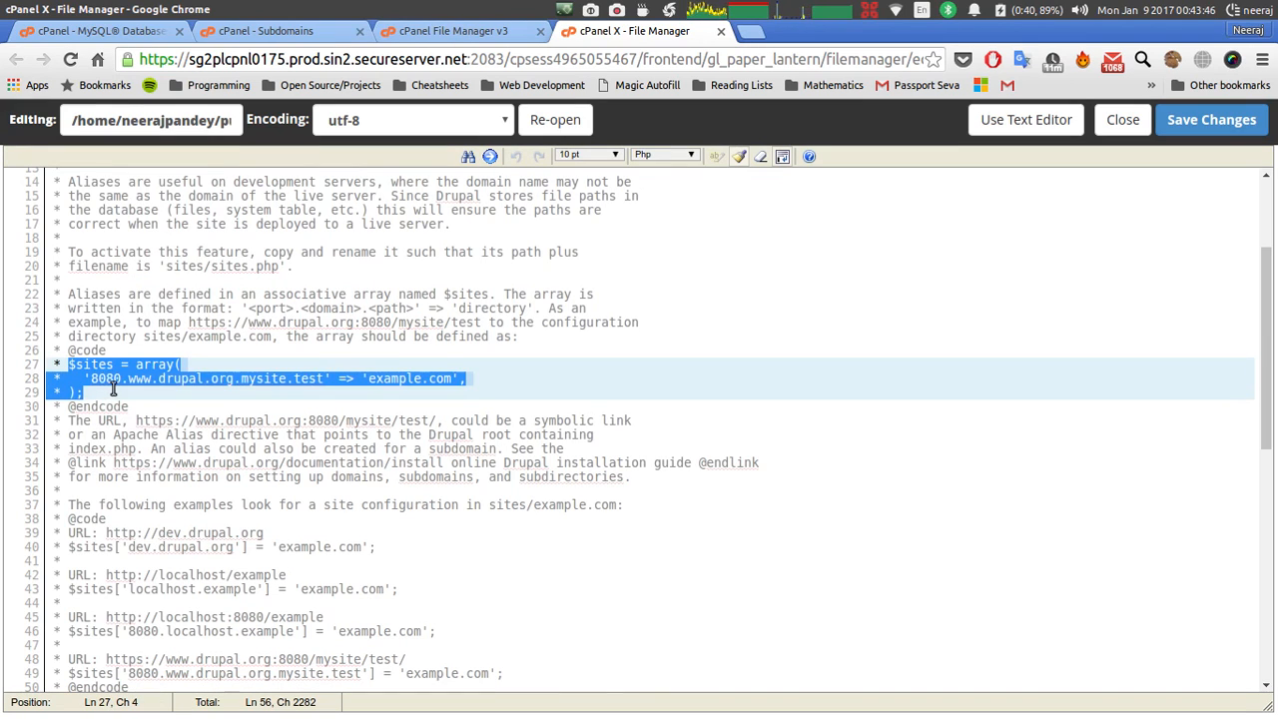
left_click(117, 389)
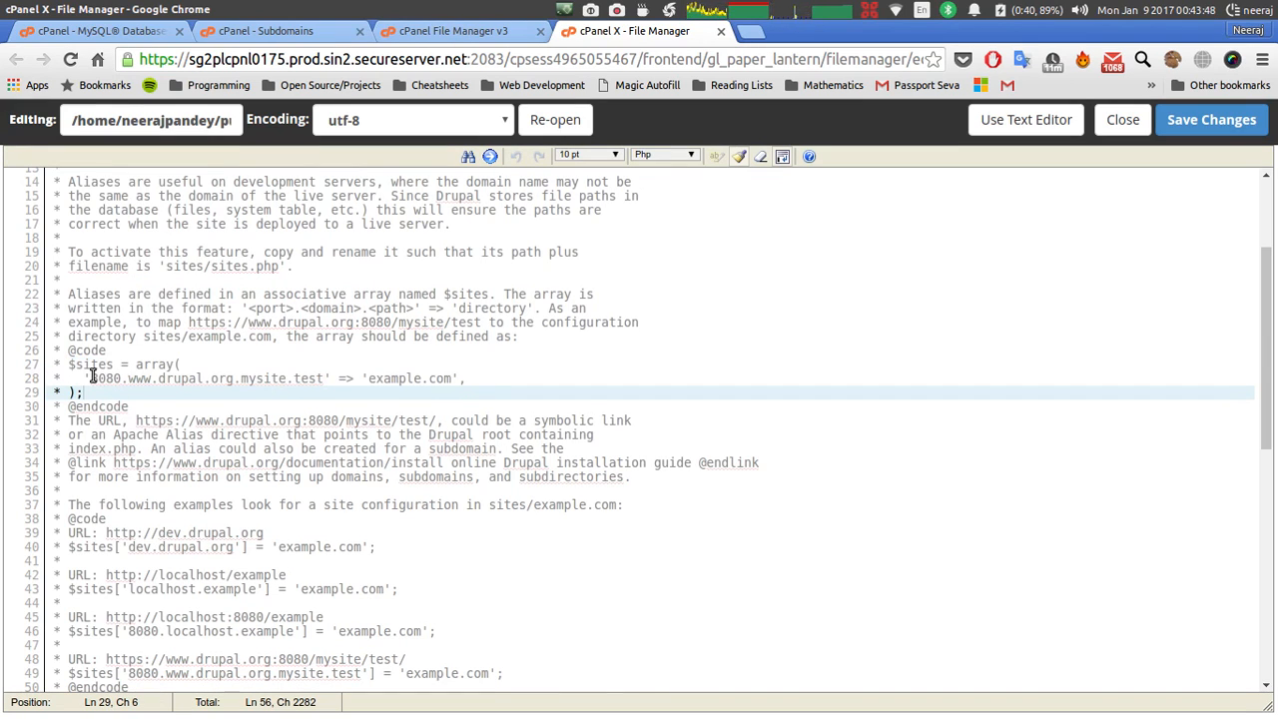
left_click_drag(91, 377, 286, 380)
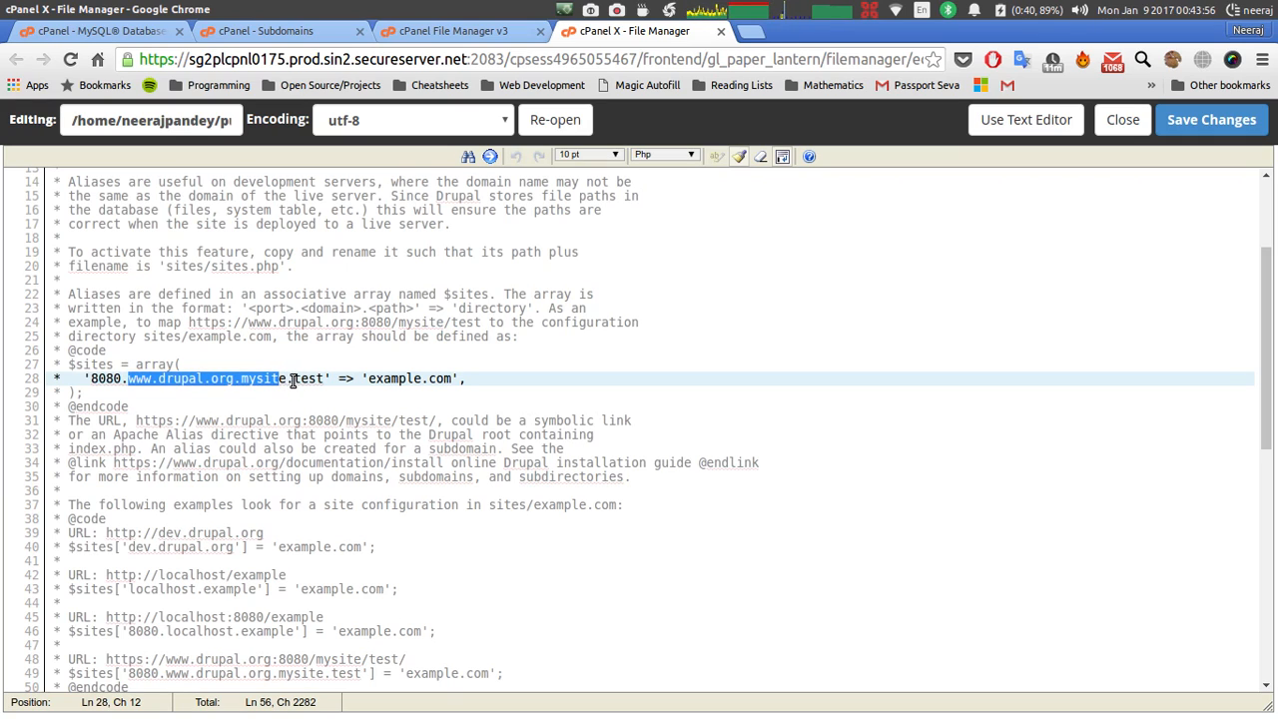
double_click(323, 381)
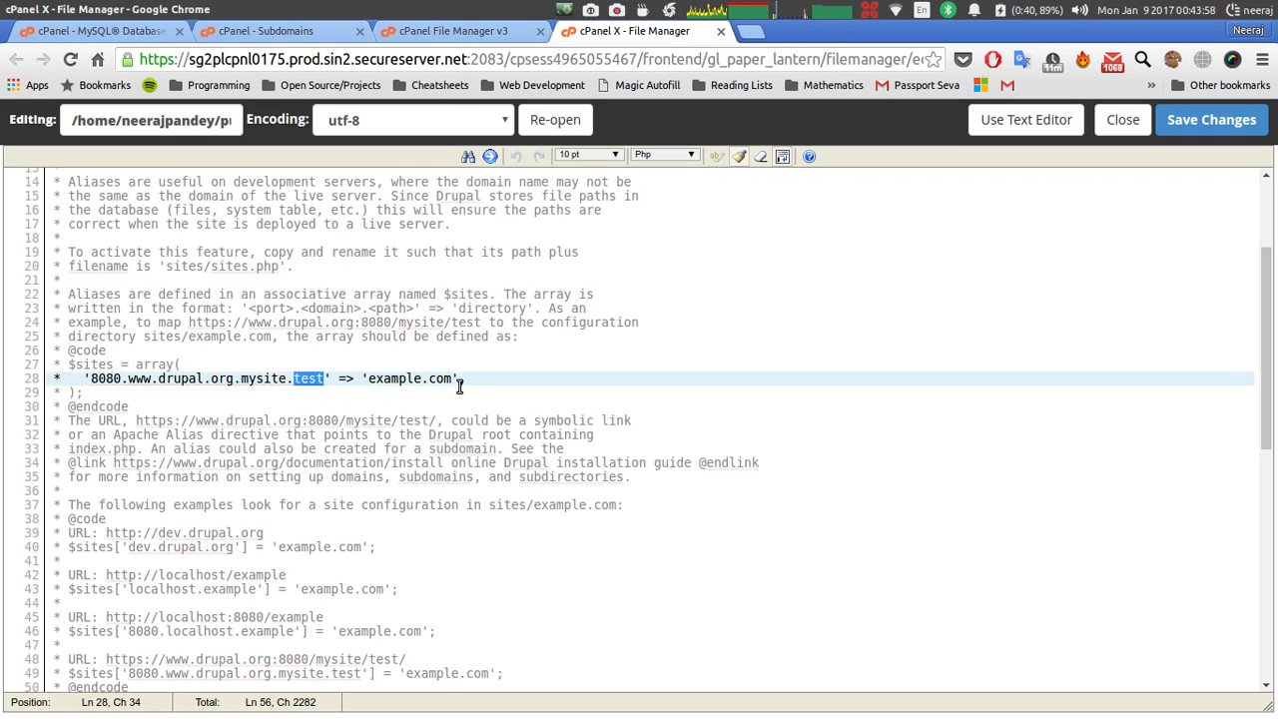
left_click(721, 31)
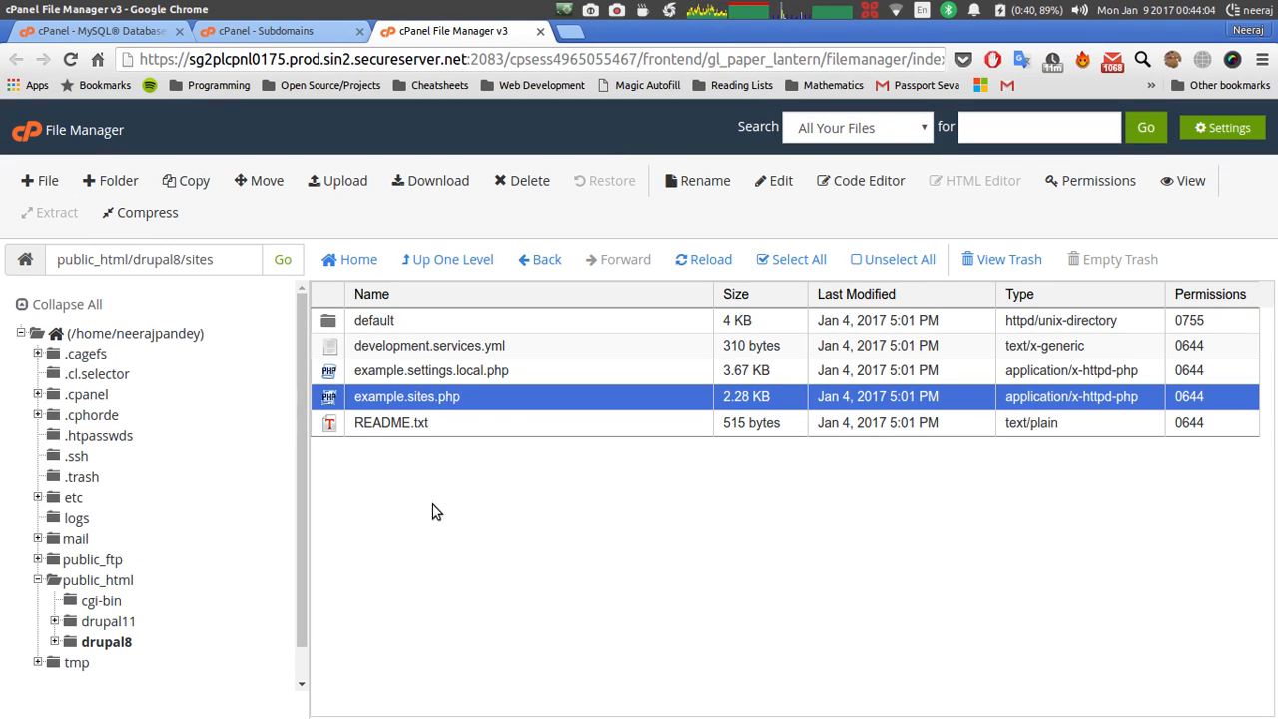
Create a new sites.php file in the sites folder and open it for code editing.
left_click(47, 187)
type("site")
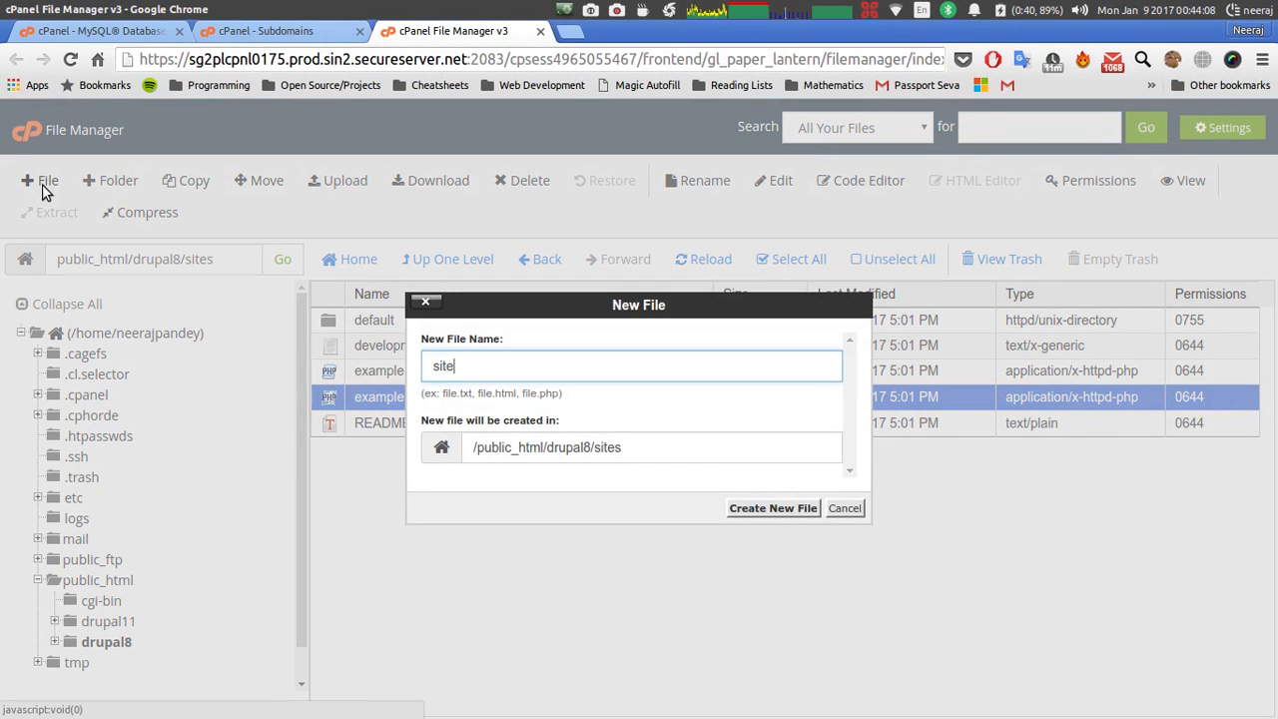
type("s.php")
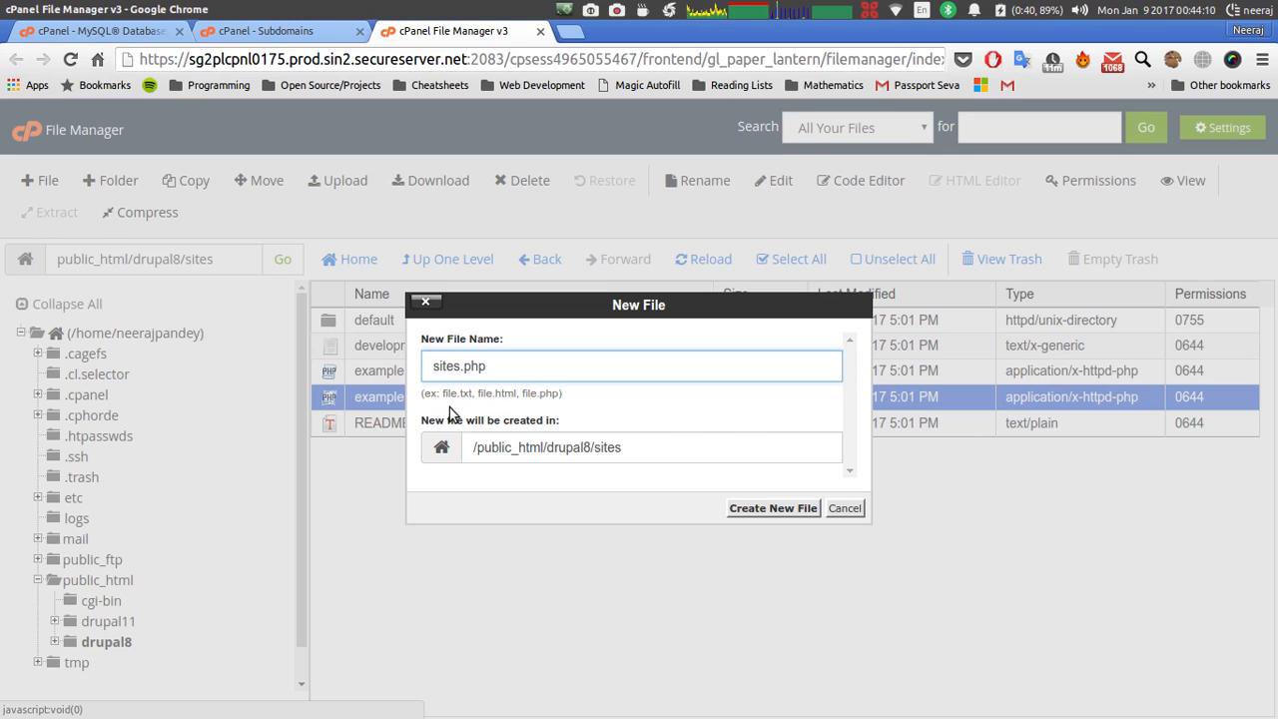
left_click(773, 509)
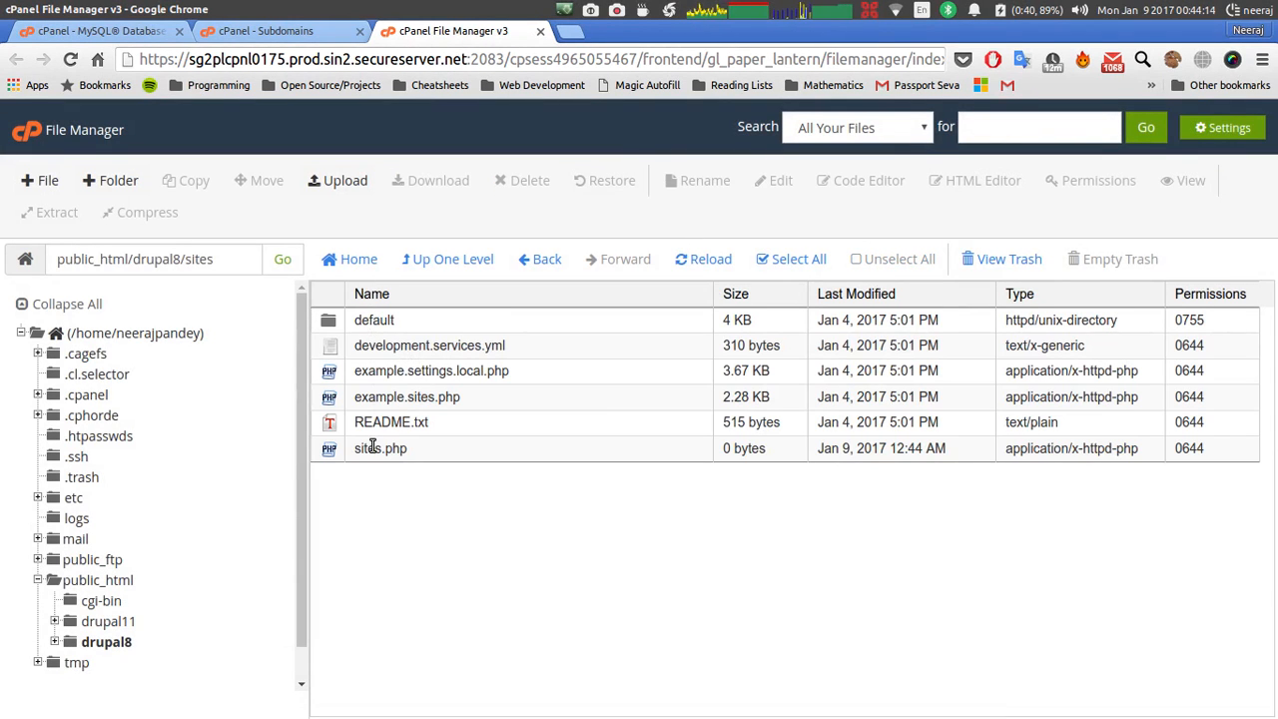
left_click(373, 449)
right_click(374, 451)
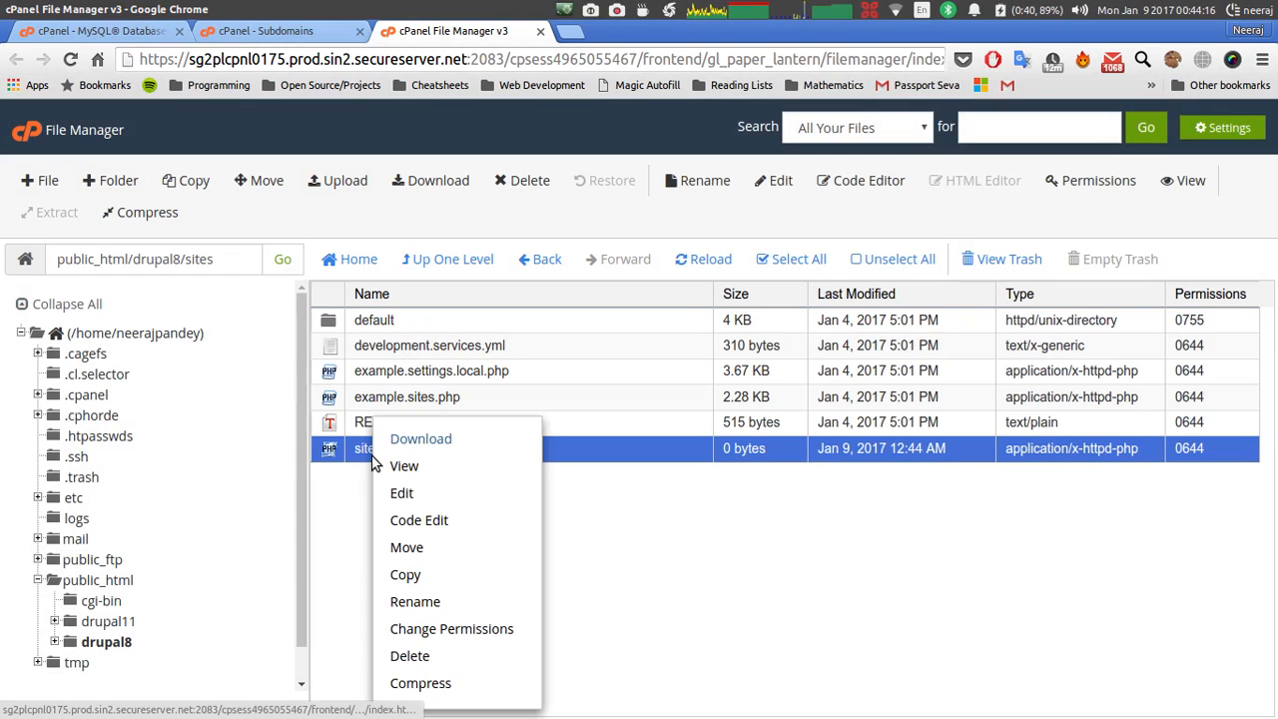
left_click(408, 520)
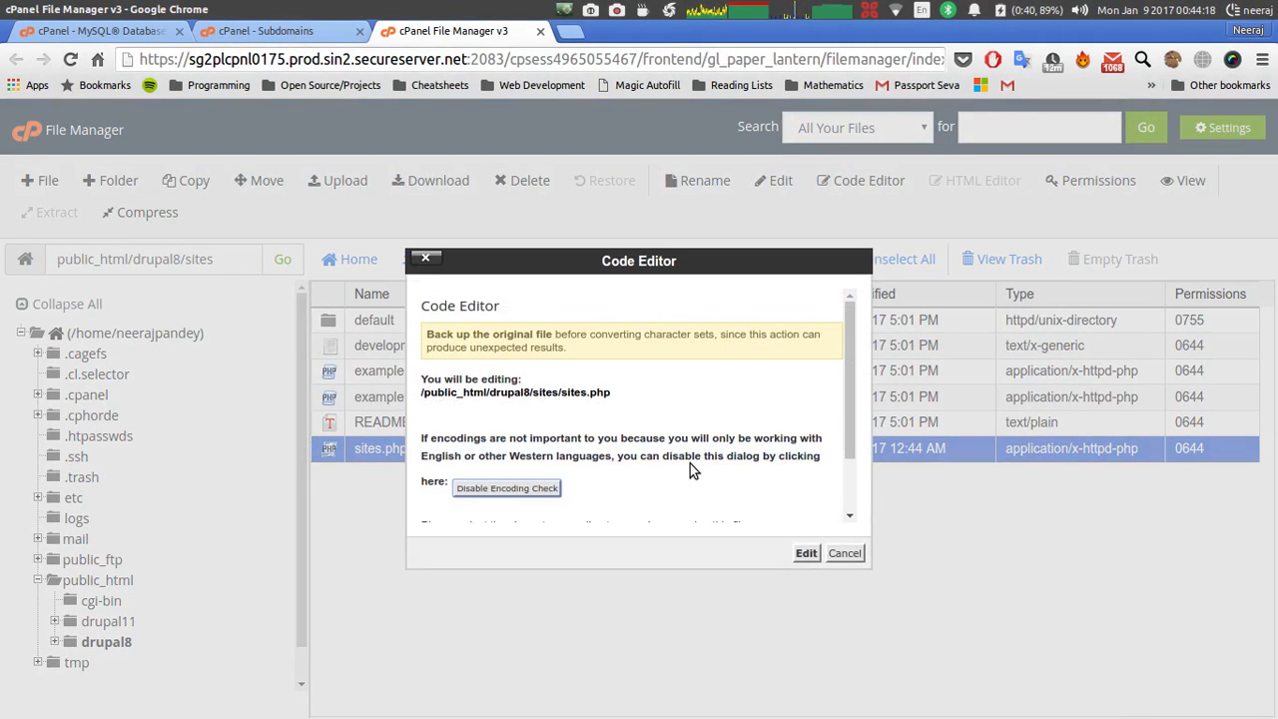
left_click(806, 553)
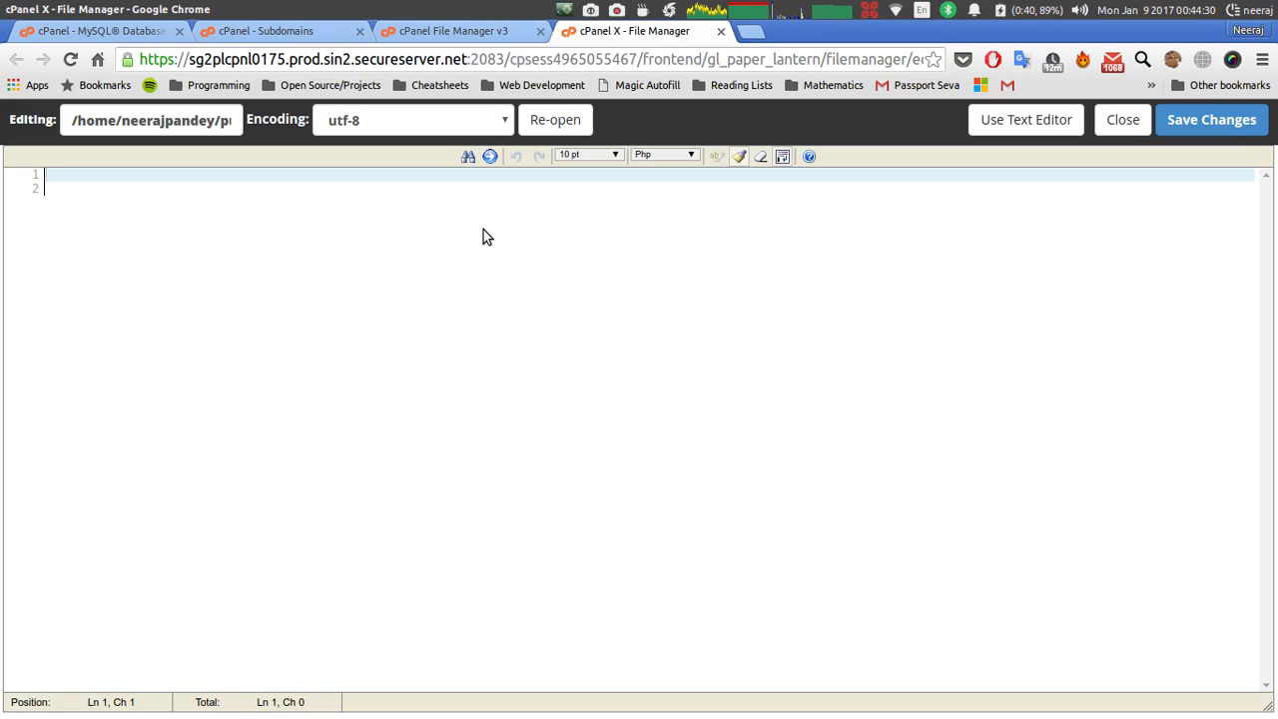
Start sites.php with <?php and a $sites array entry for 'drupalgci1.quizzingquotient.in'.
type("<?php")
key("Return")
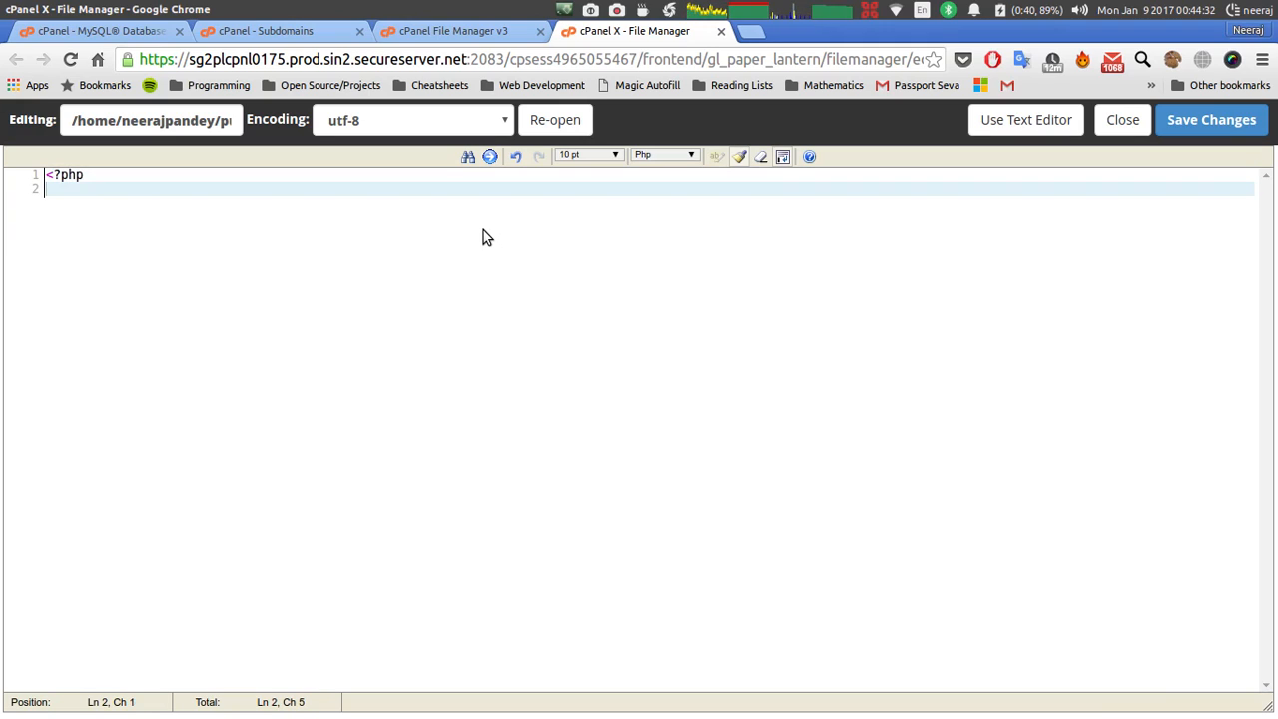
key("Return")
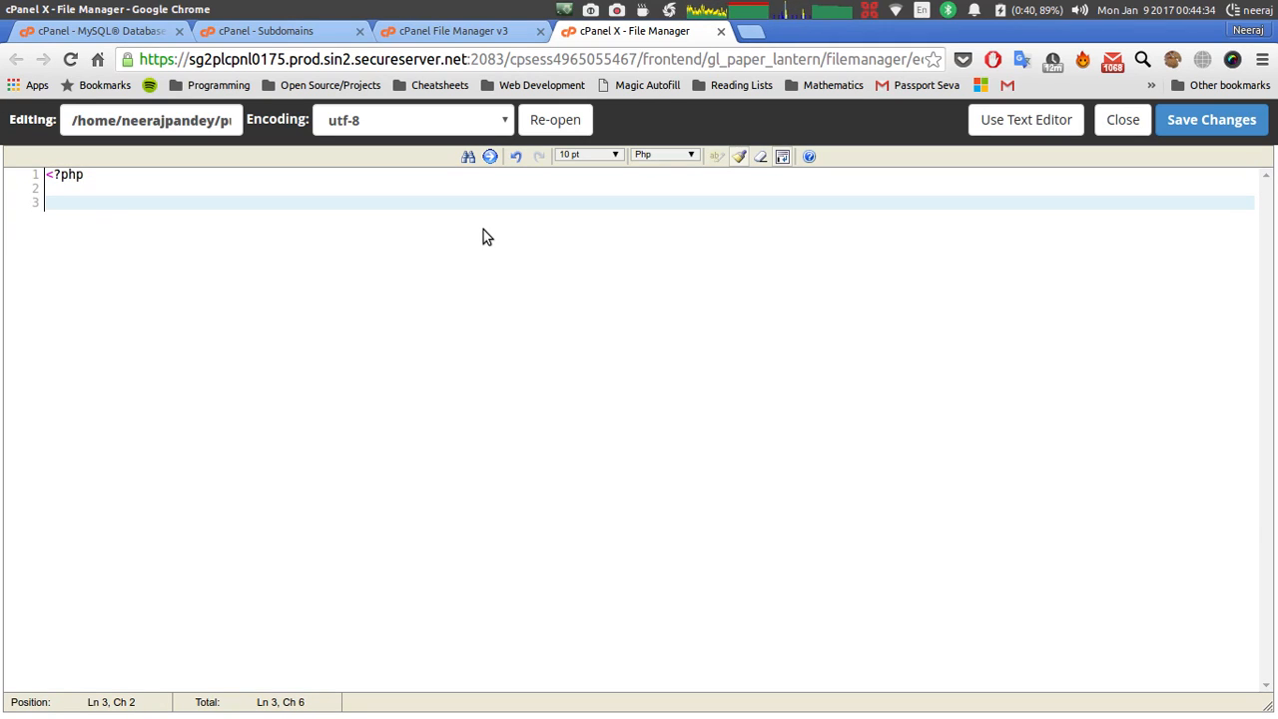
type("$sit")
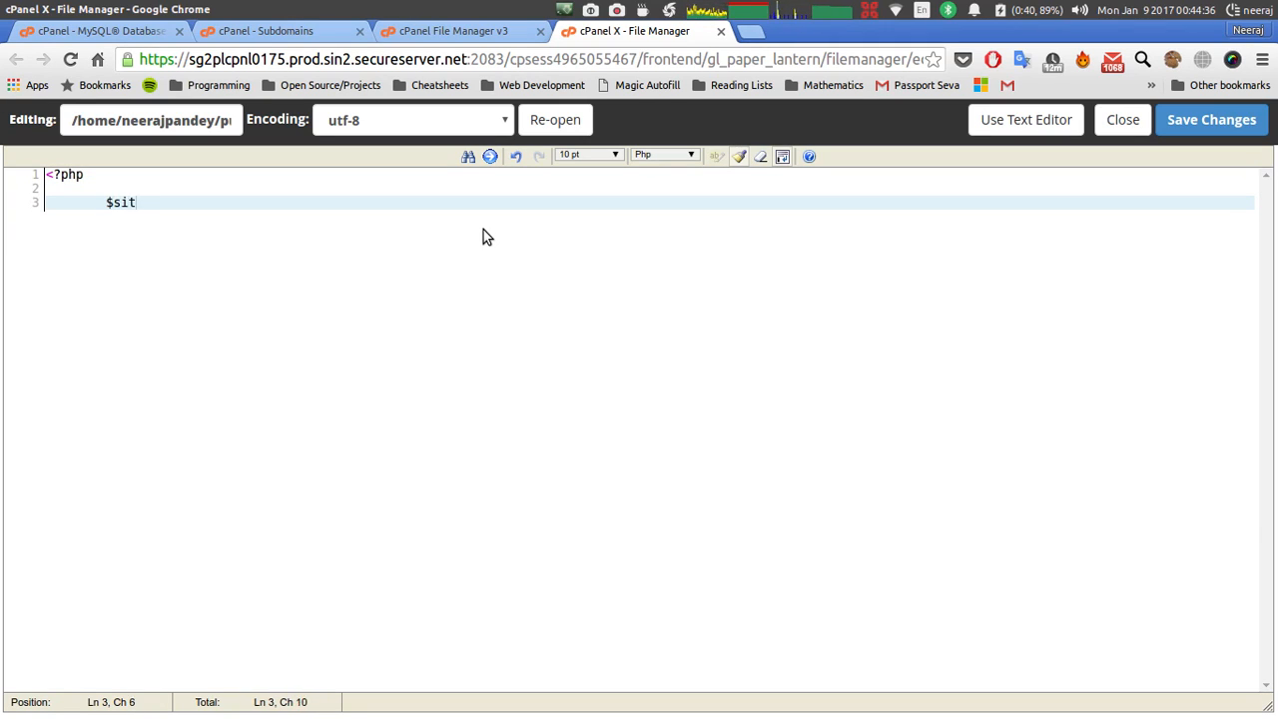
type("es = ar")
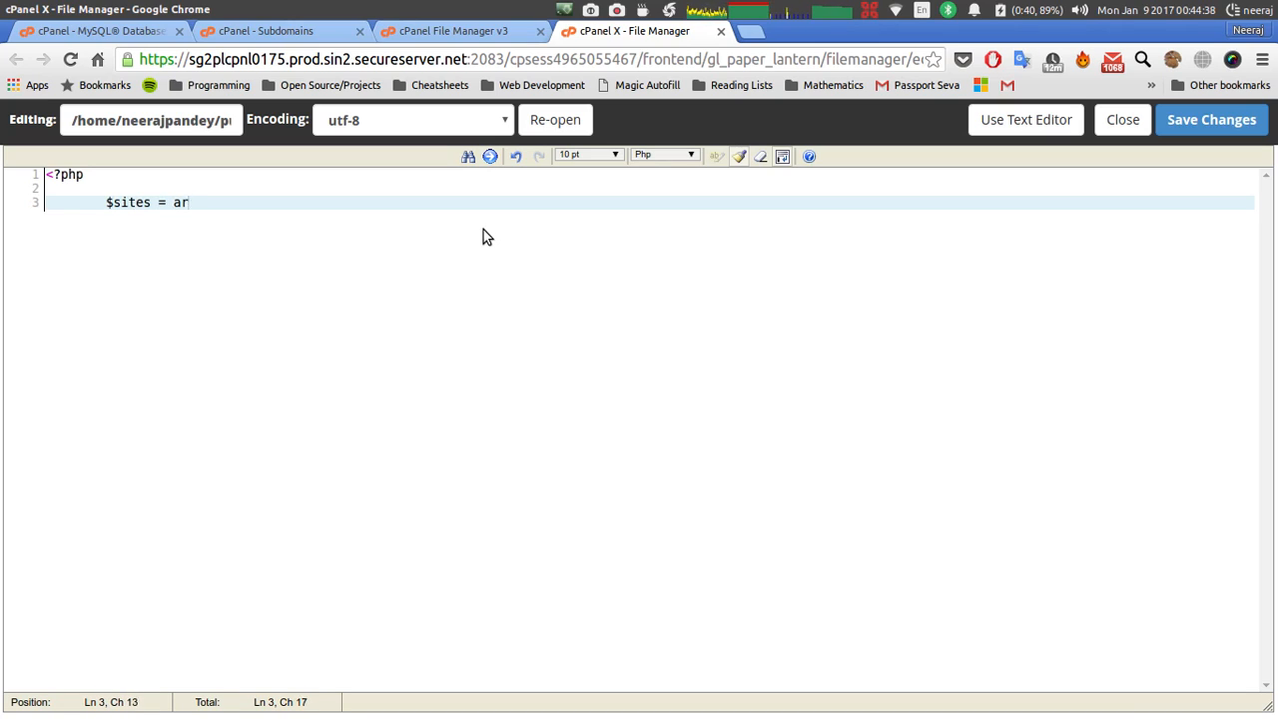
type("r")
type("ay")
type("(")
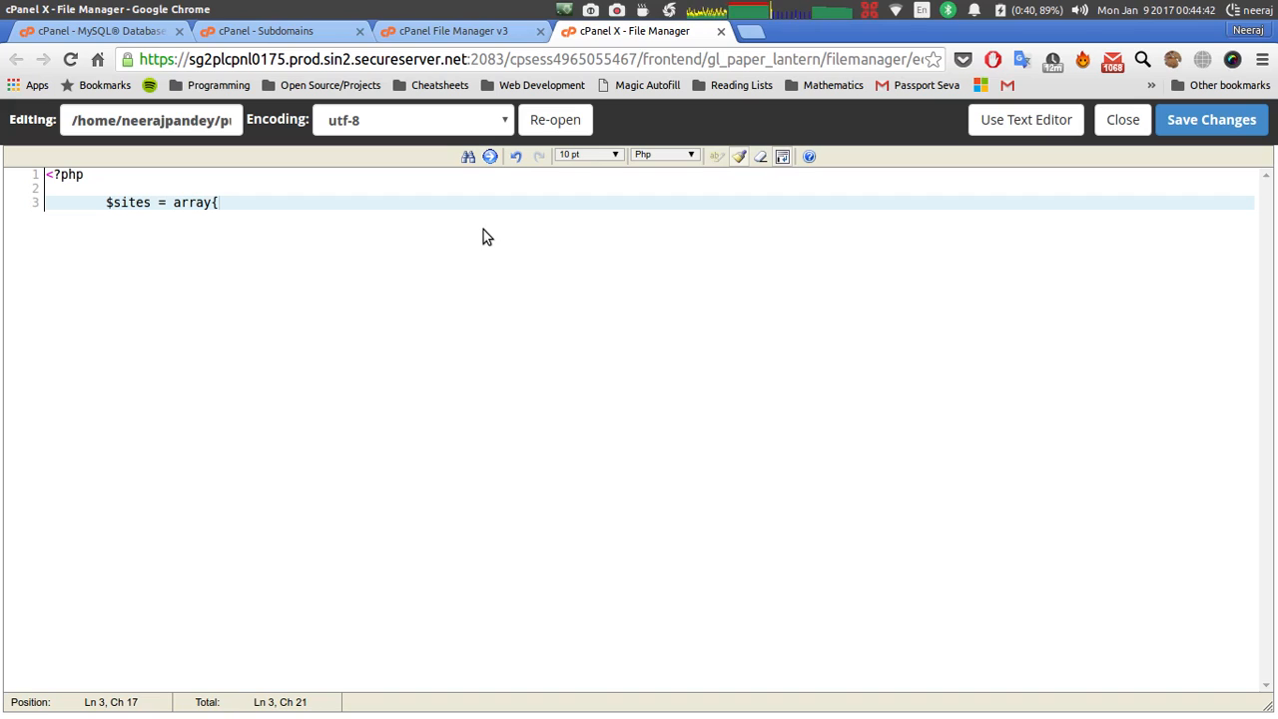
key("BackSpace")
type("(")
key("Return")
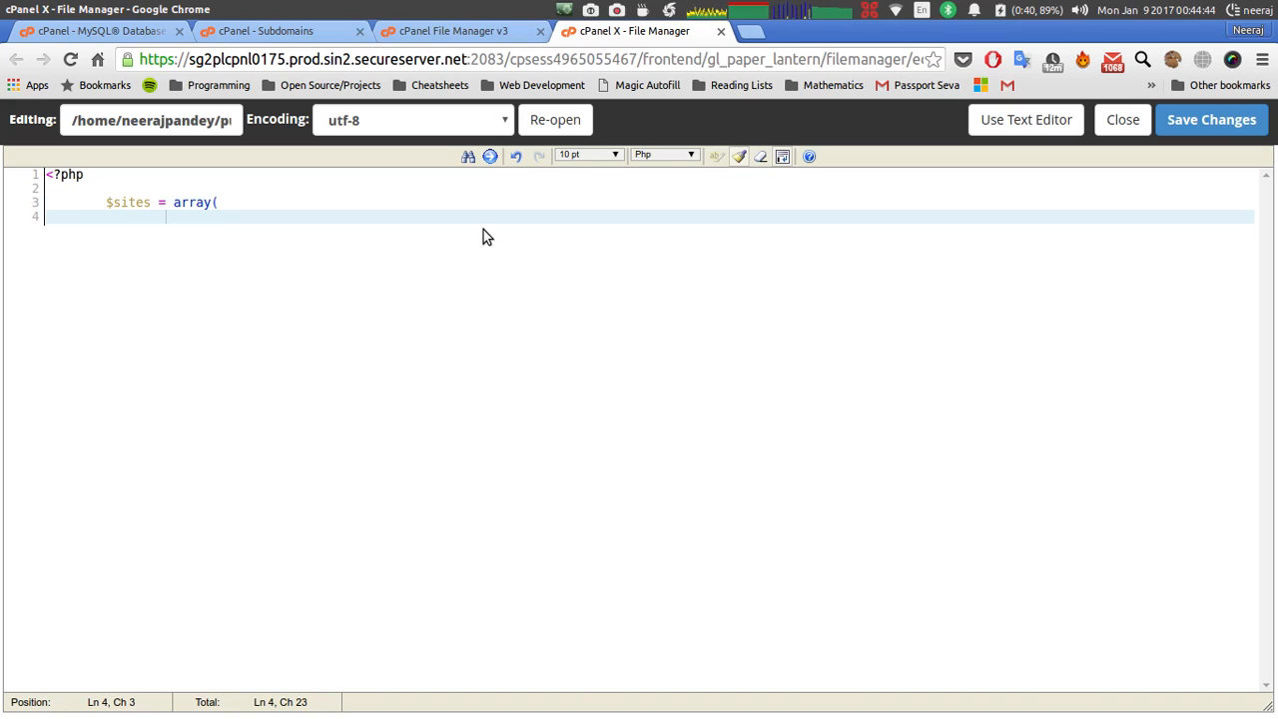
type("'")
type("drupalgci")
type("l")
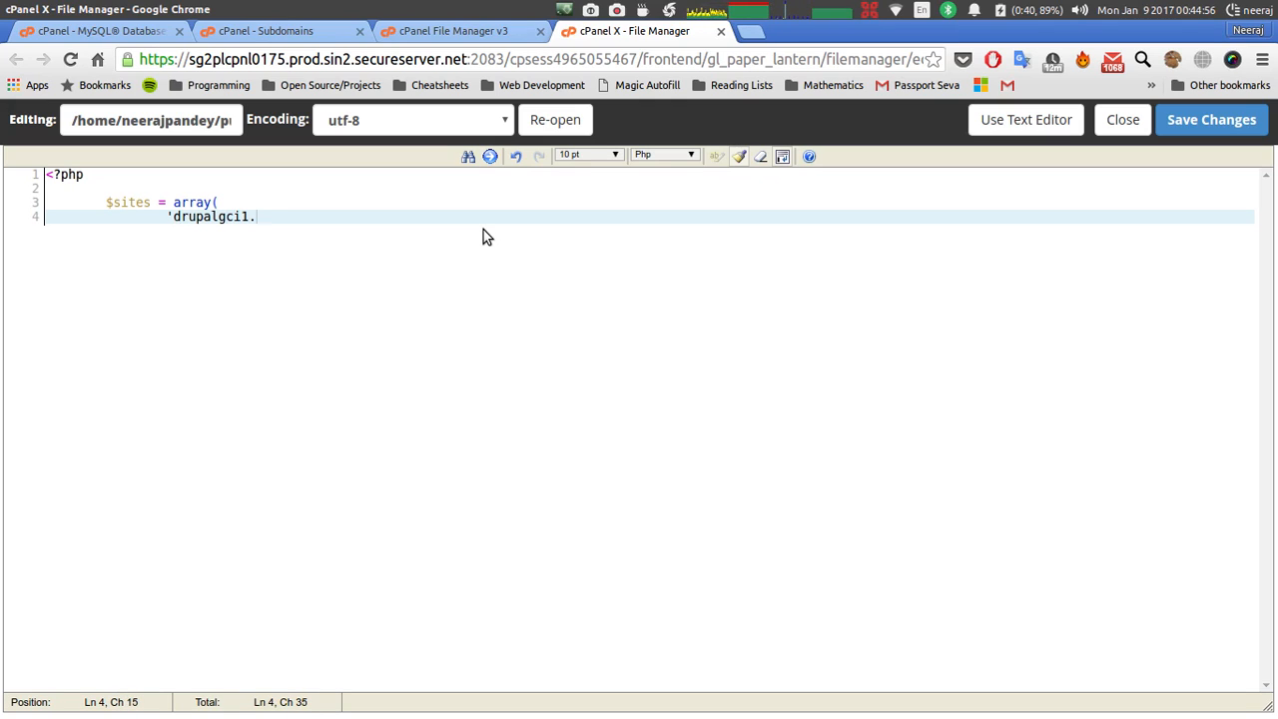
type(".quizzing")
type("quo")
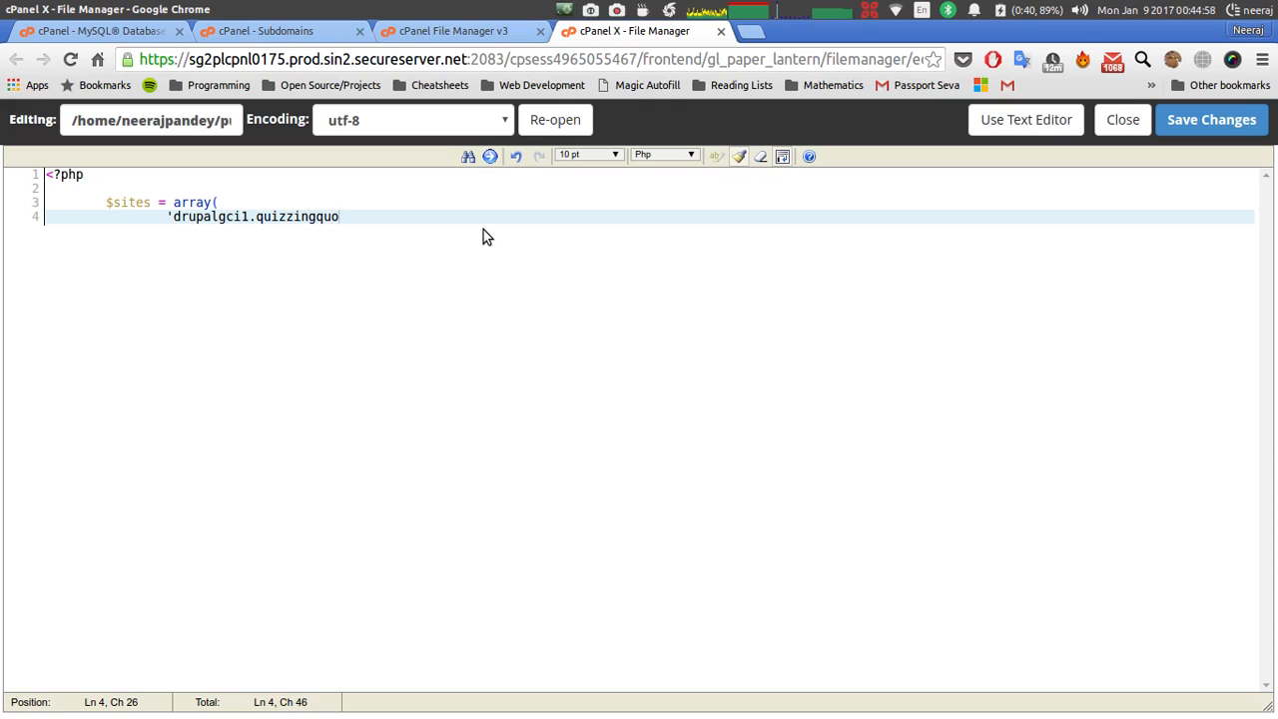
type("tient.in")
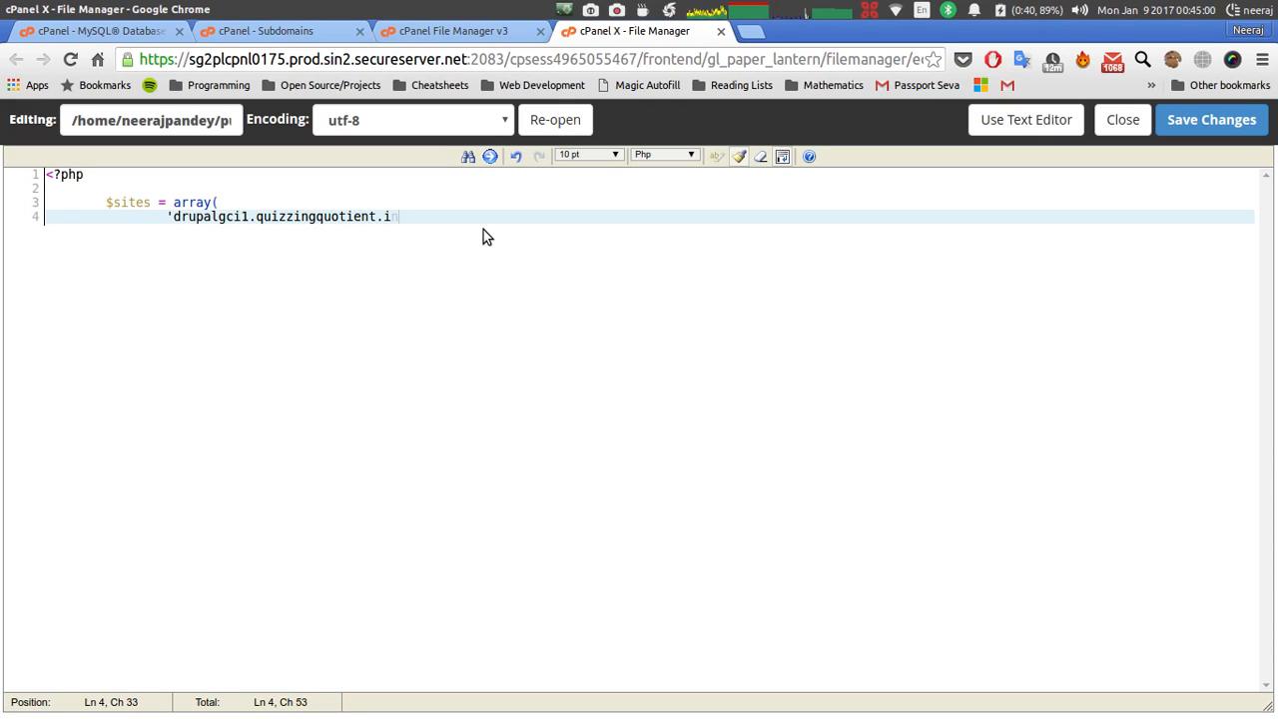
type("' => 'drupalgci1")
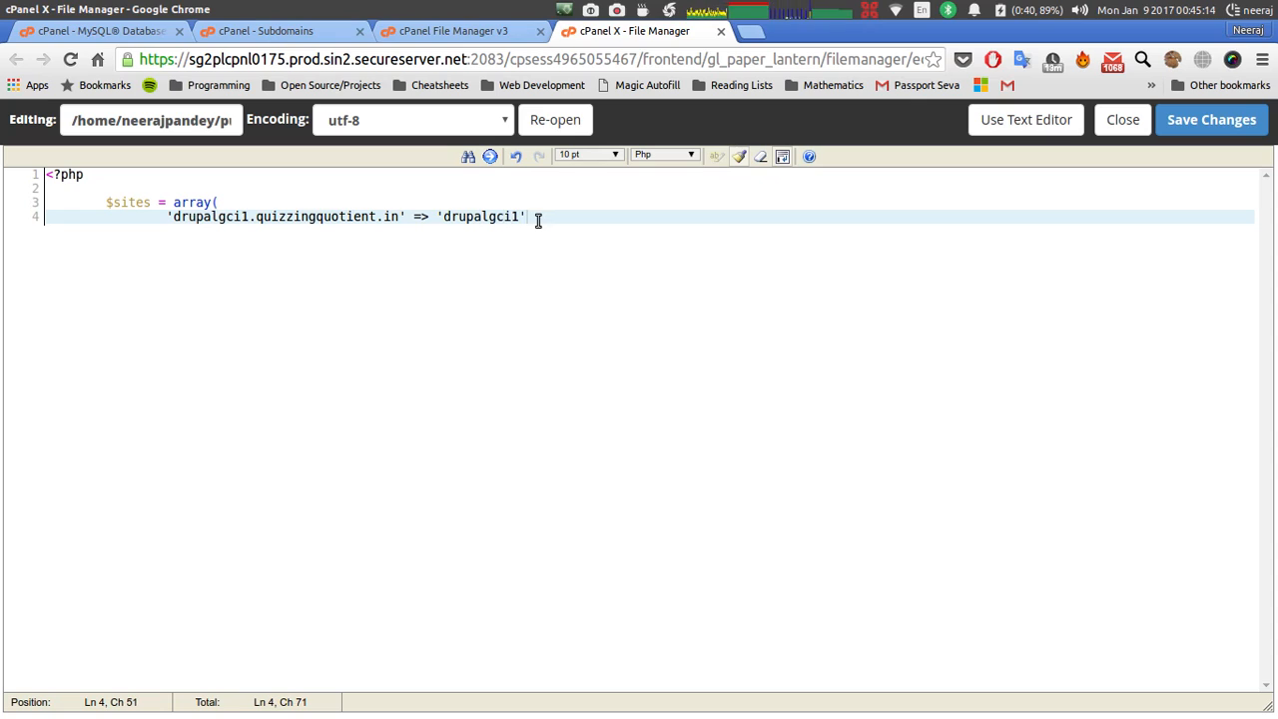
type(",")
Add 'drupalgci2.quizzingquotient.in' => 'drupalgci2', close with ); and ?>, and save.
key("Return")
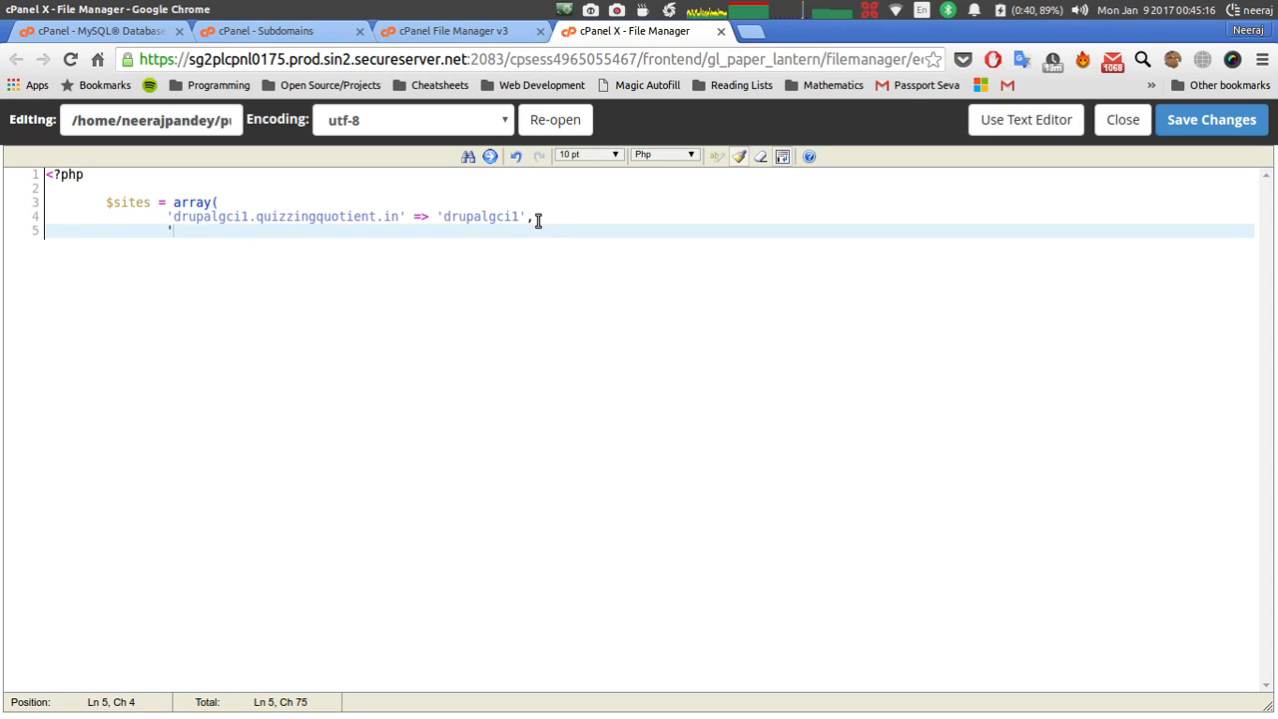
type("'drupalgci")
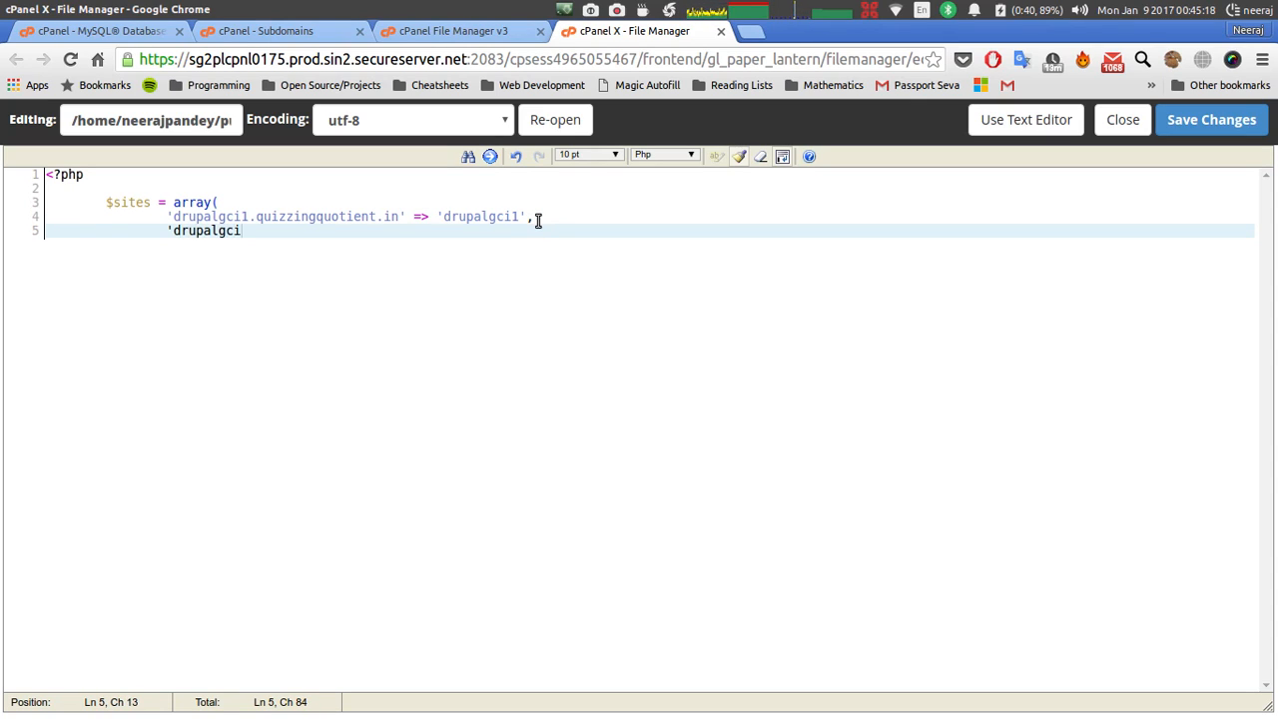
type("2.quizz")
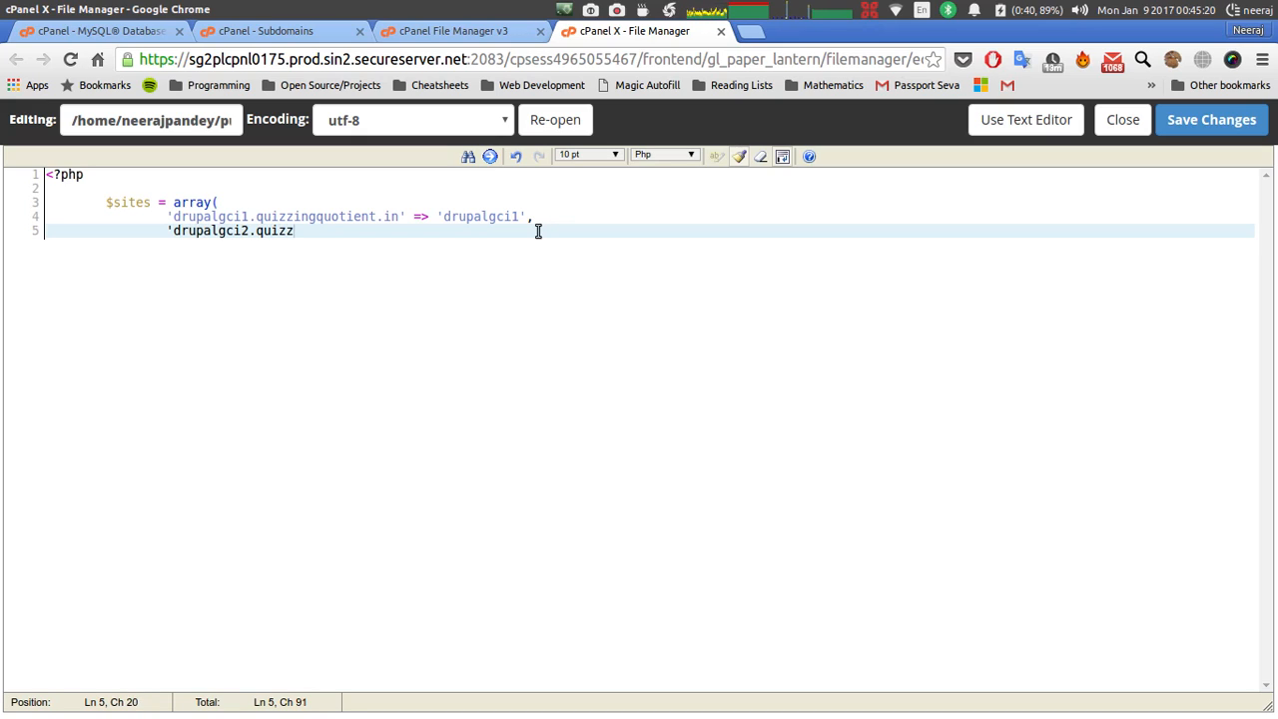
type("ingquoti")
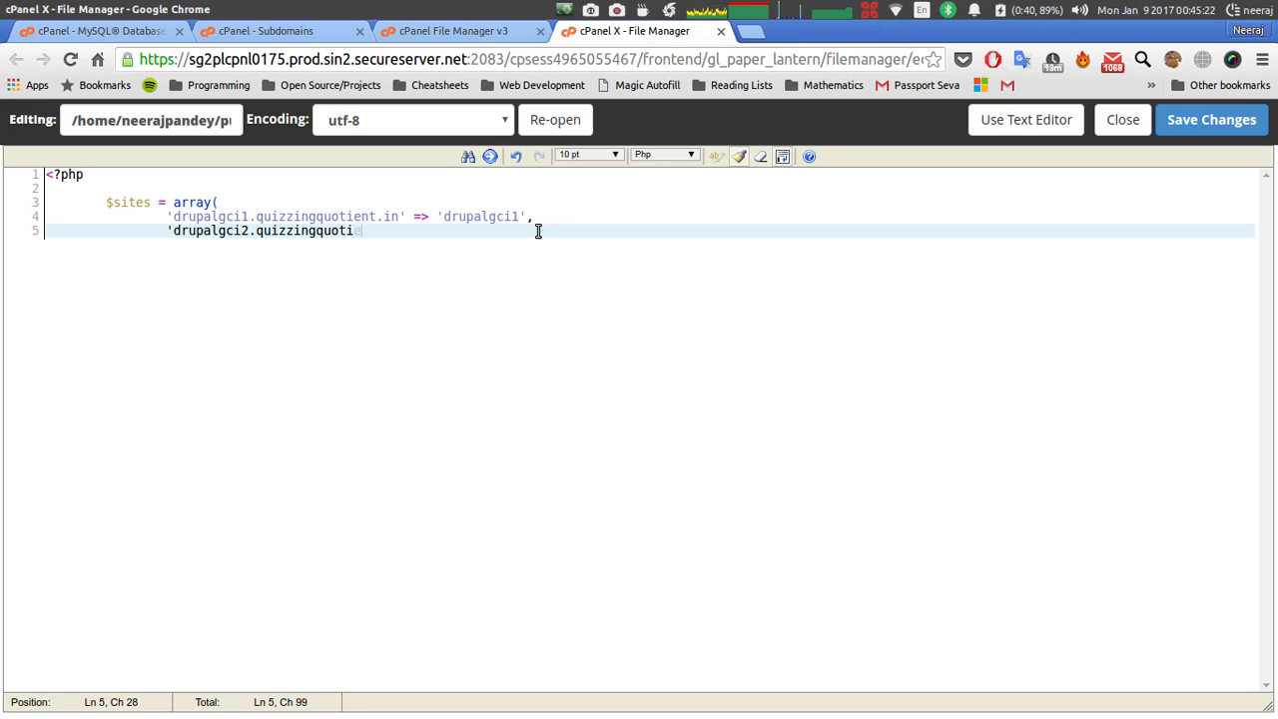
type("ent.in'")
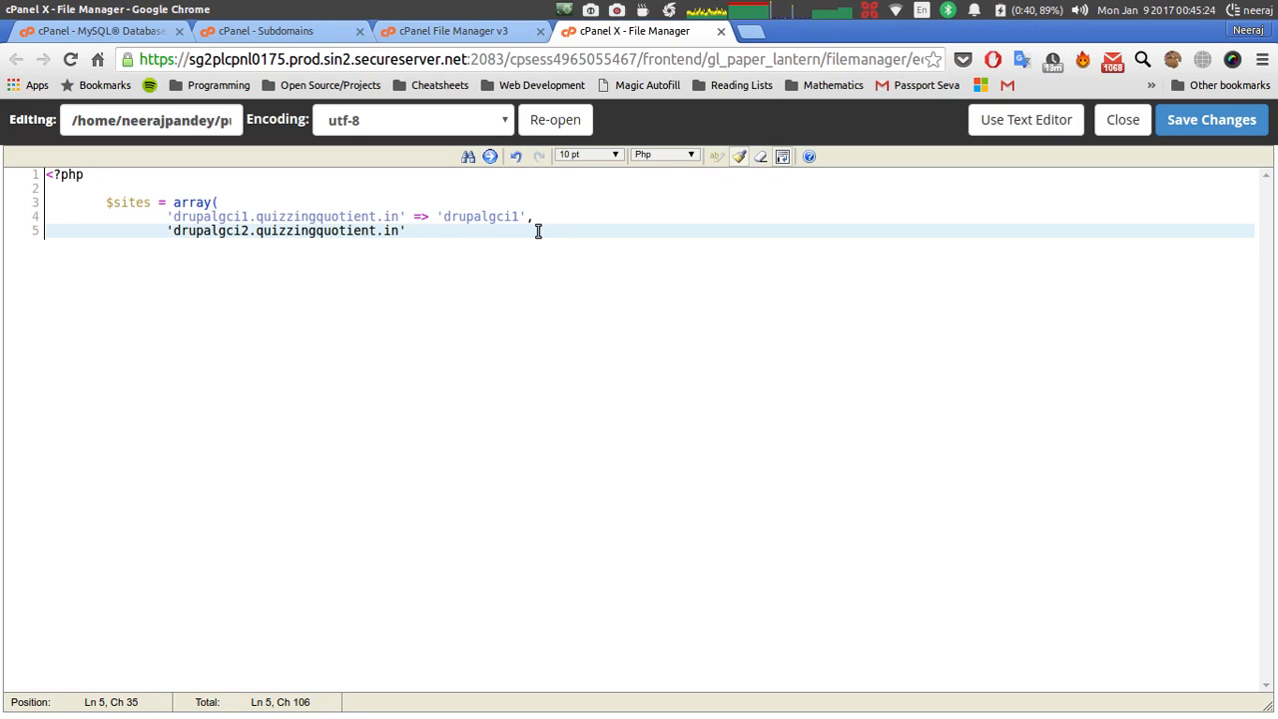
type(" => '")
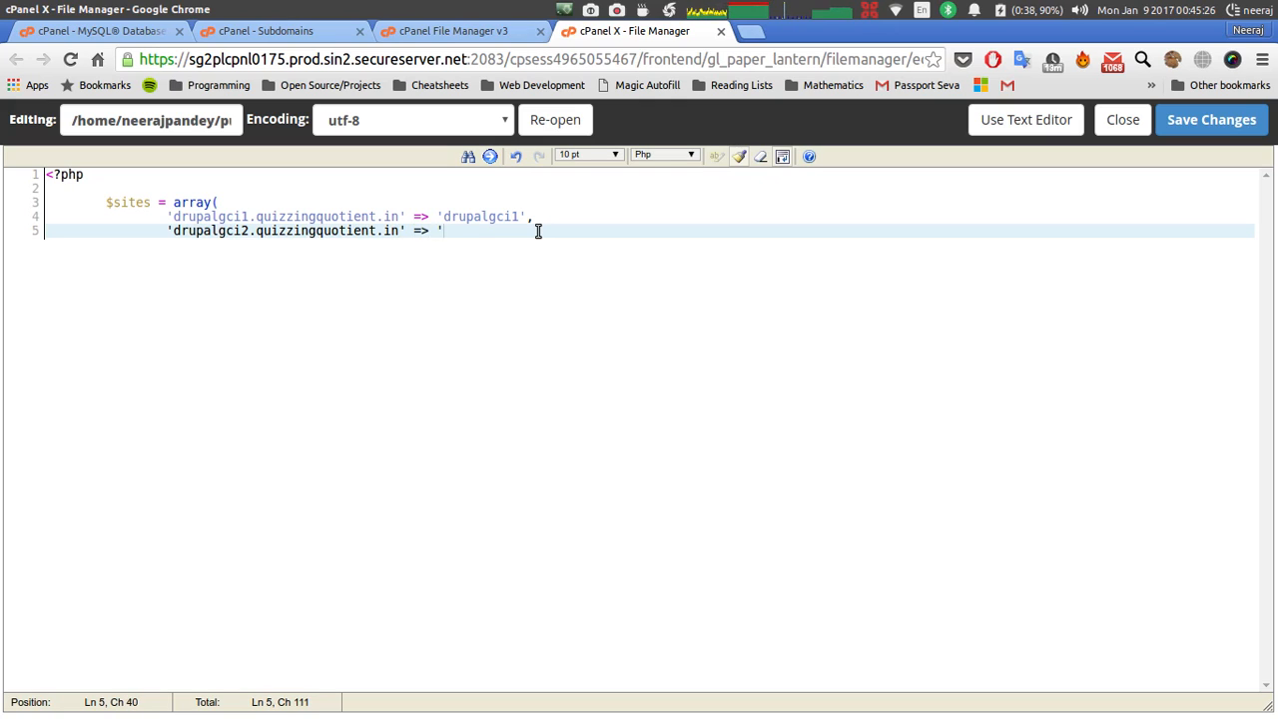
type("drupalgci2")
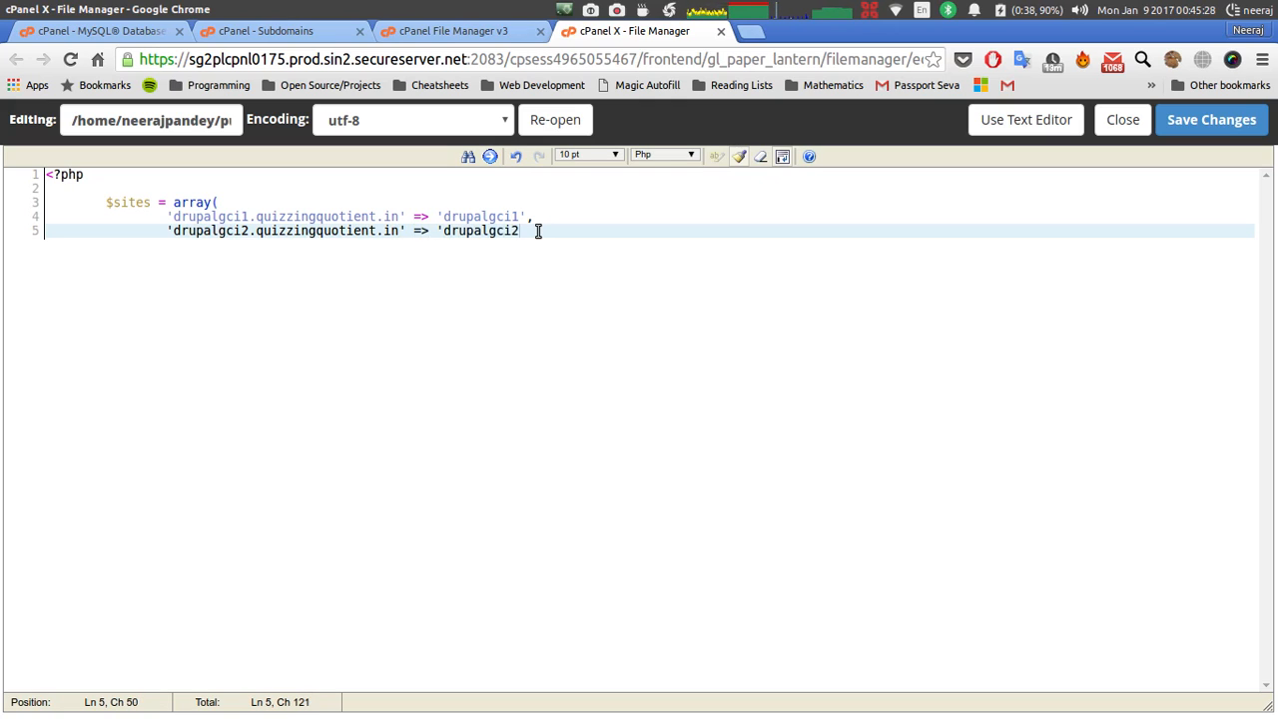
type("'")
key("Return")
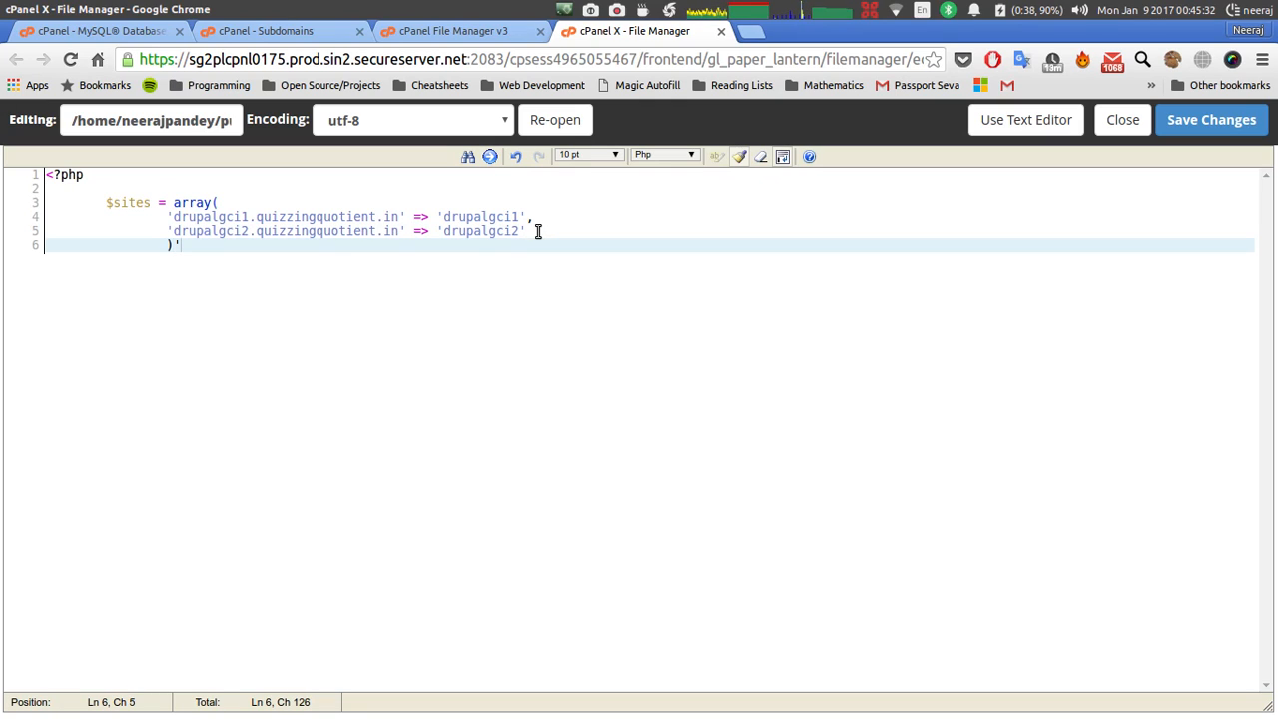
type(");")
key("Return")
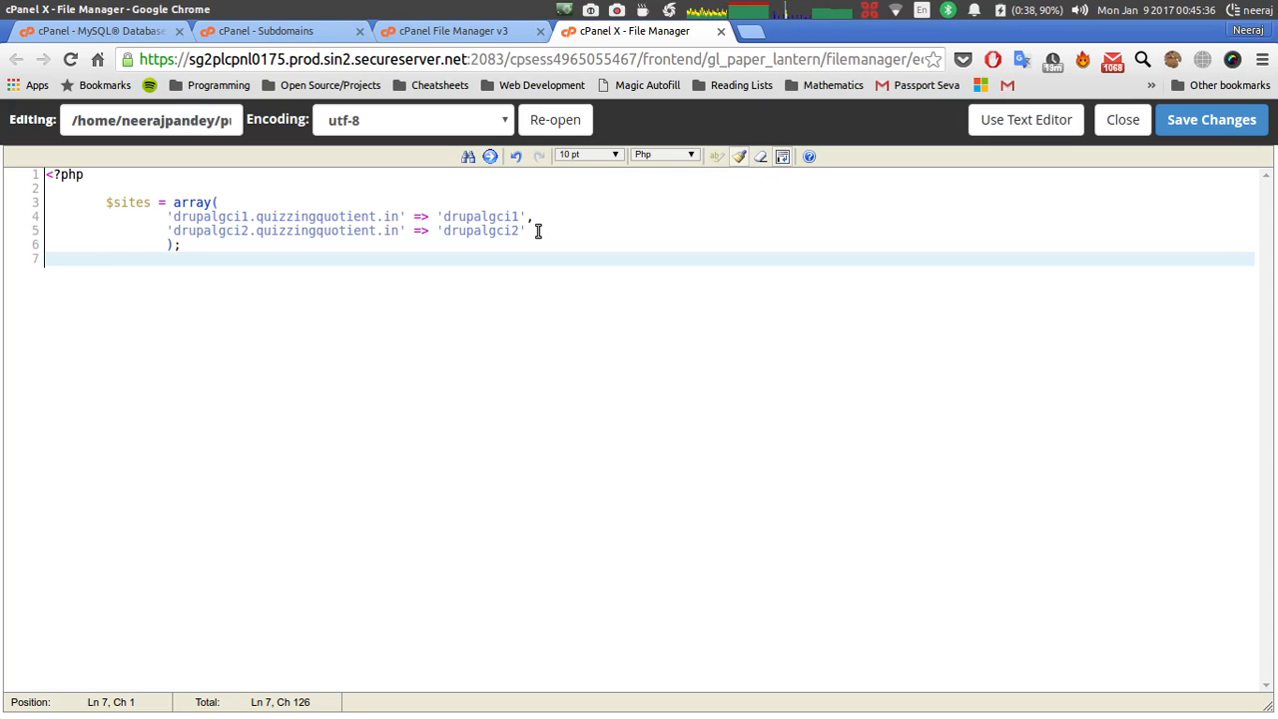
type("?>")
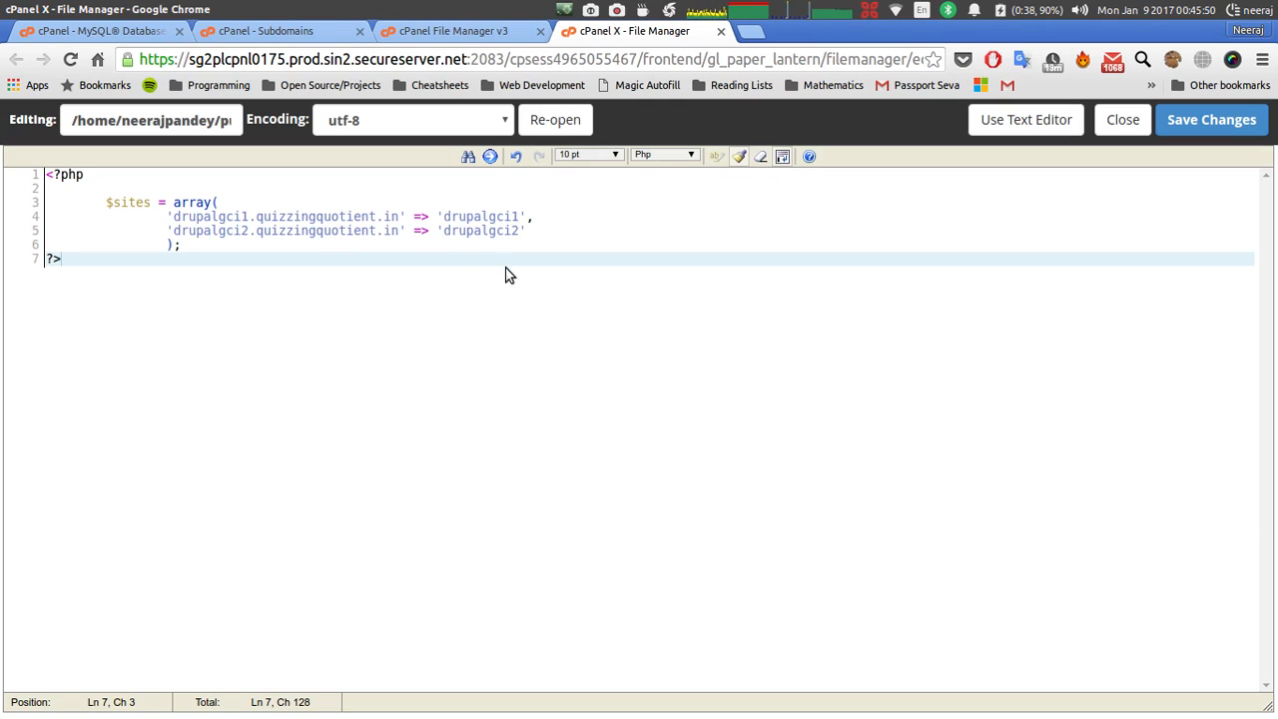
left_click(1194, 121)
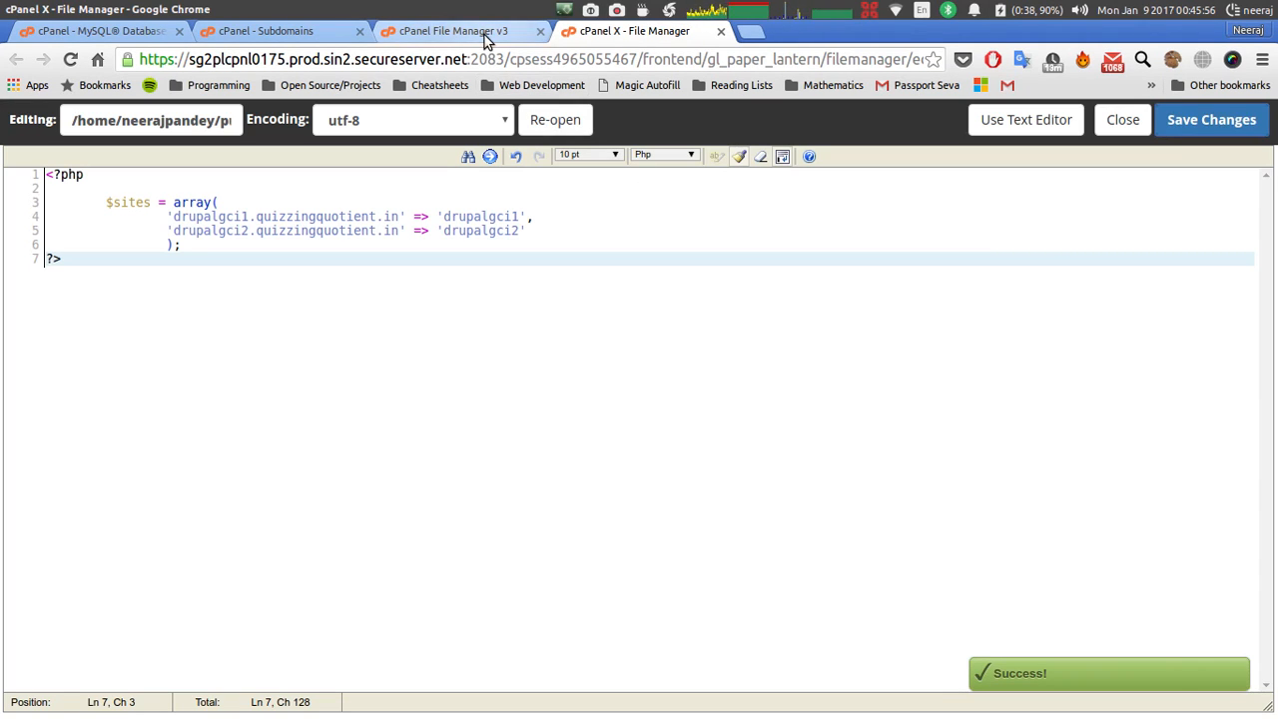
Close the sites.php editor, browse into default and back to sites, then show the SSH terminal.
left_click(467, 33)
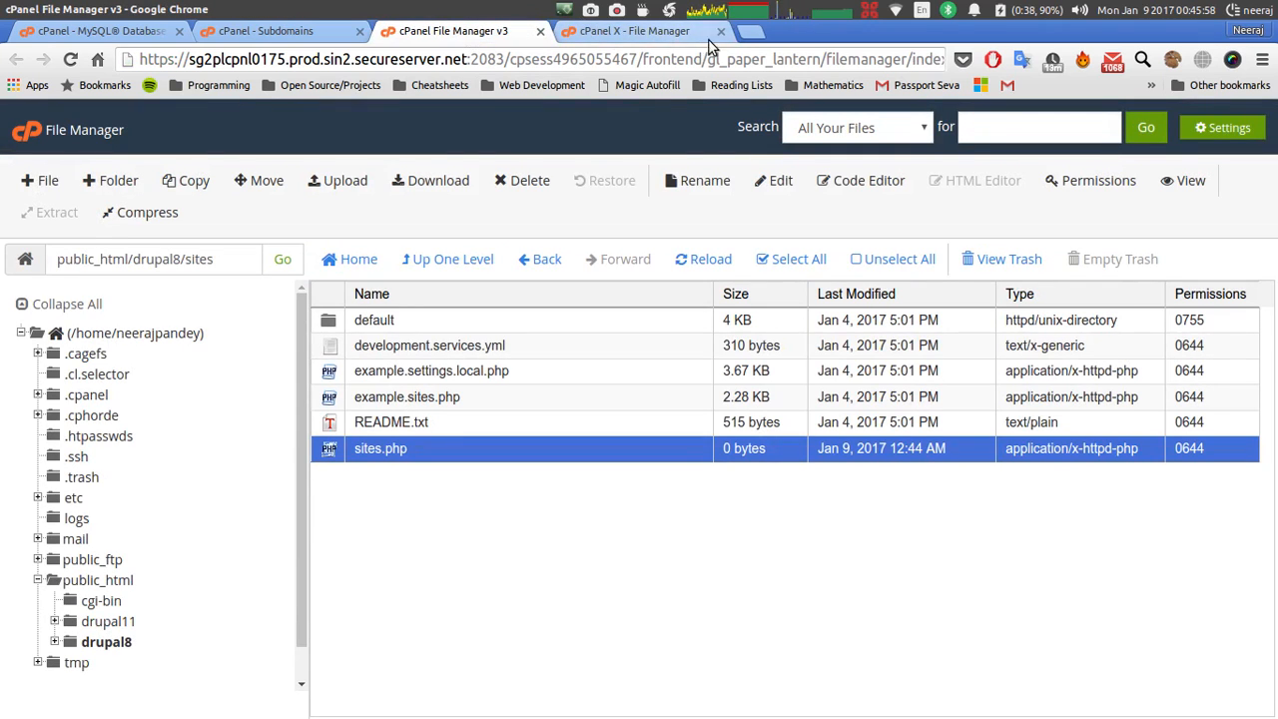
left_click(720, 31)
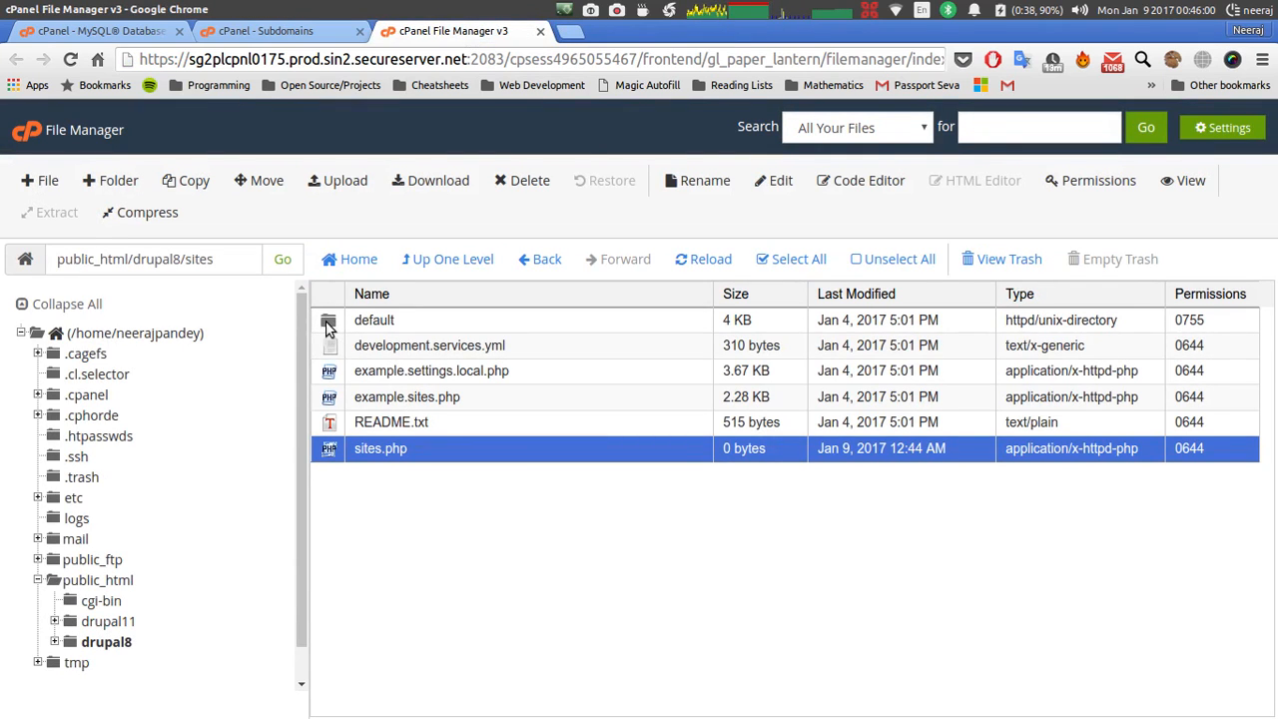
double_click(327, 319)
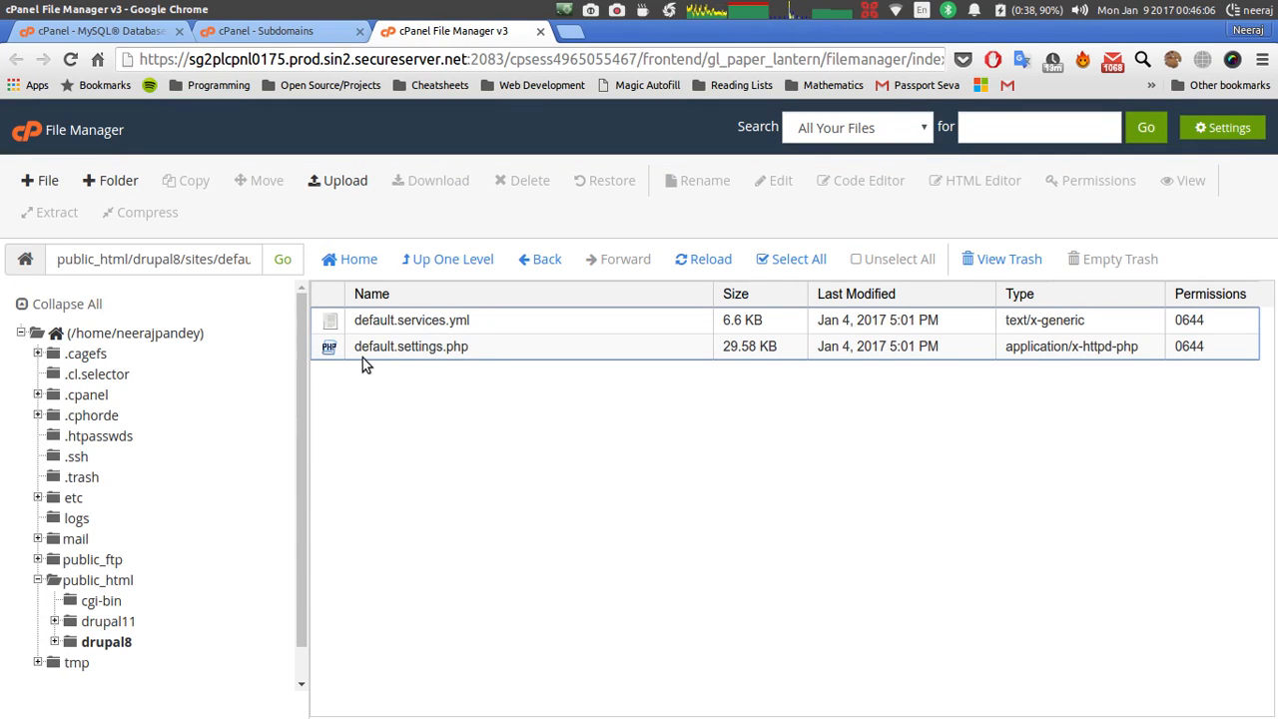
left_click(547, 258)
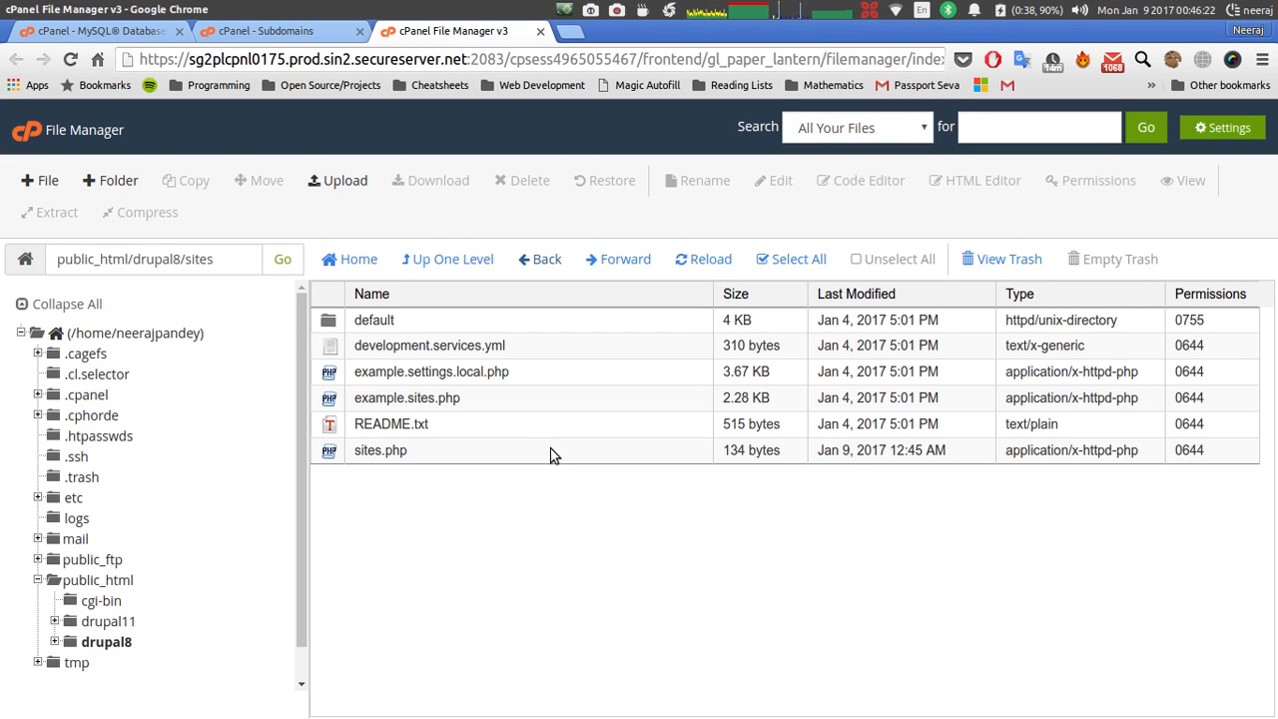
key("F12")
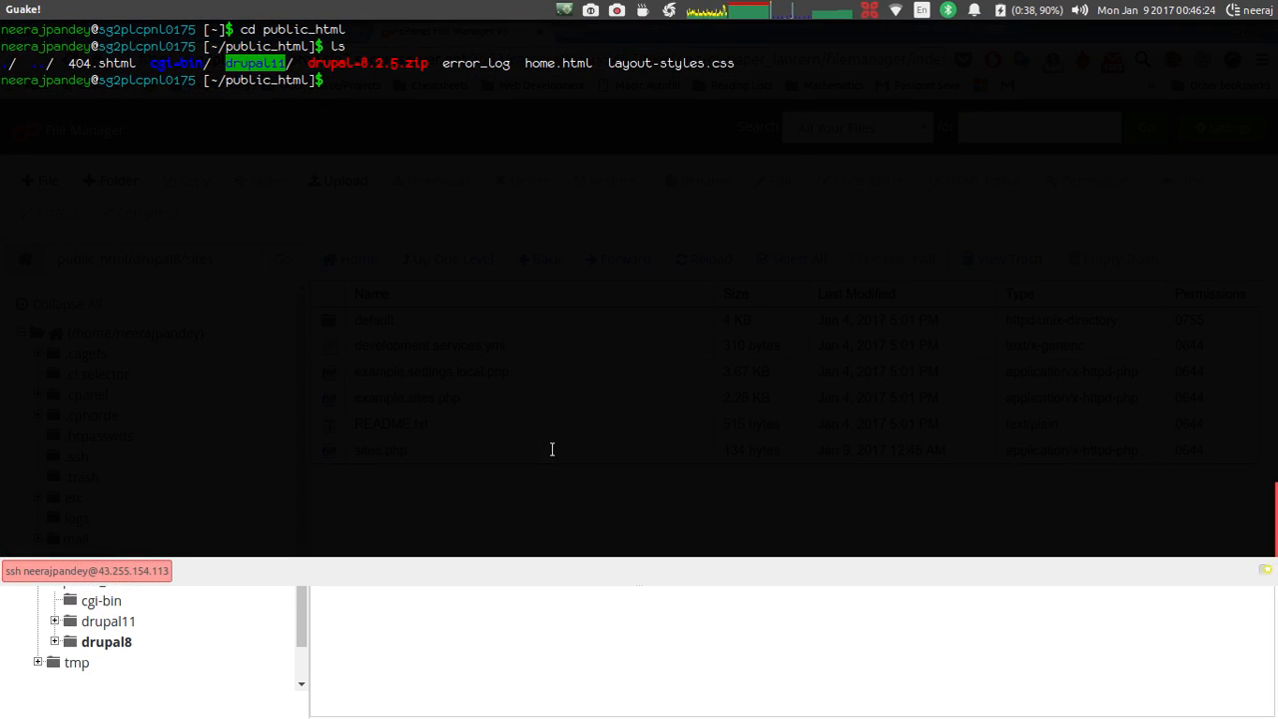
Clear the terminal, change into drupal8/sites, and list its contents.
type("clear")
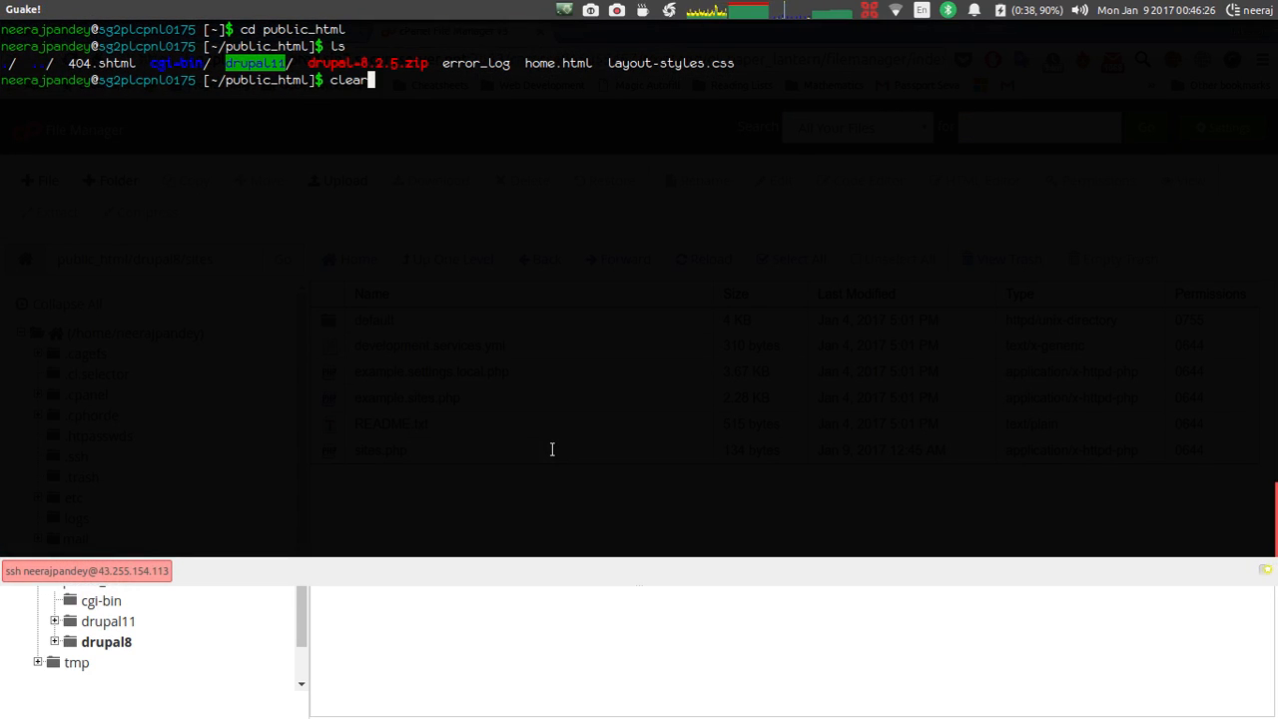
key("Return")
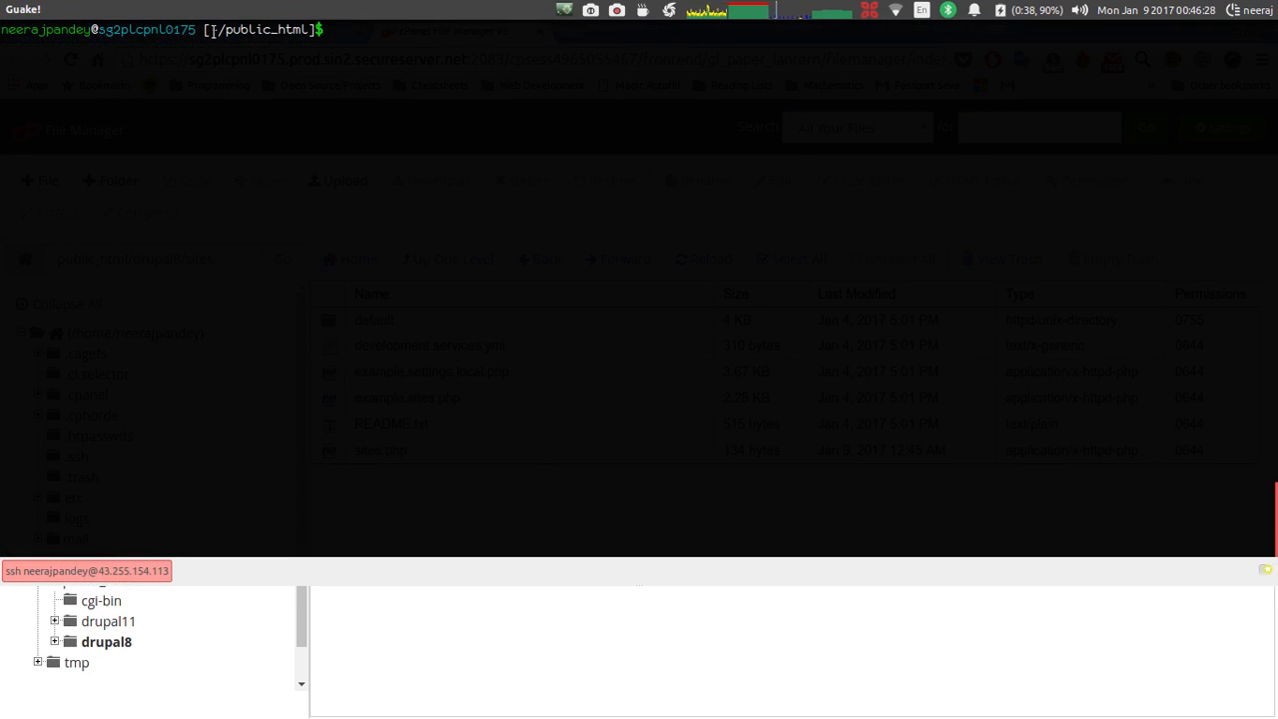
left_click_drag(213, 24, 312, 29)
left_click(310, 29)
type("cd drup")
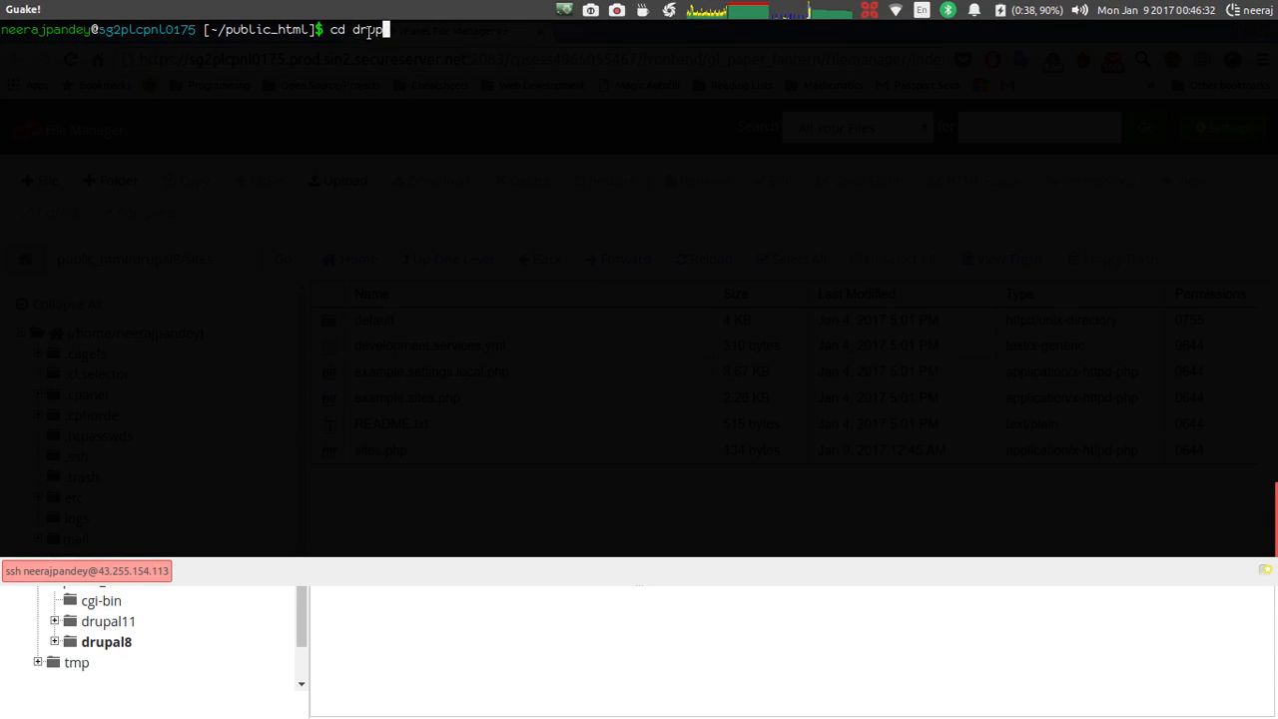
type("al8/sites")
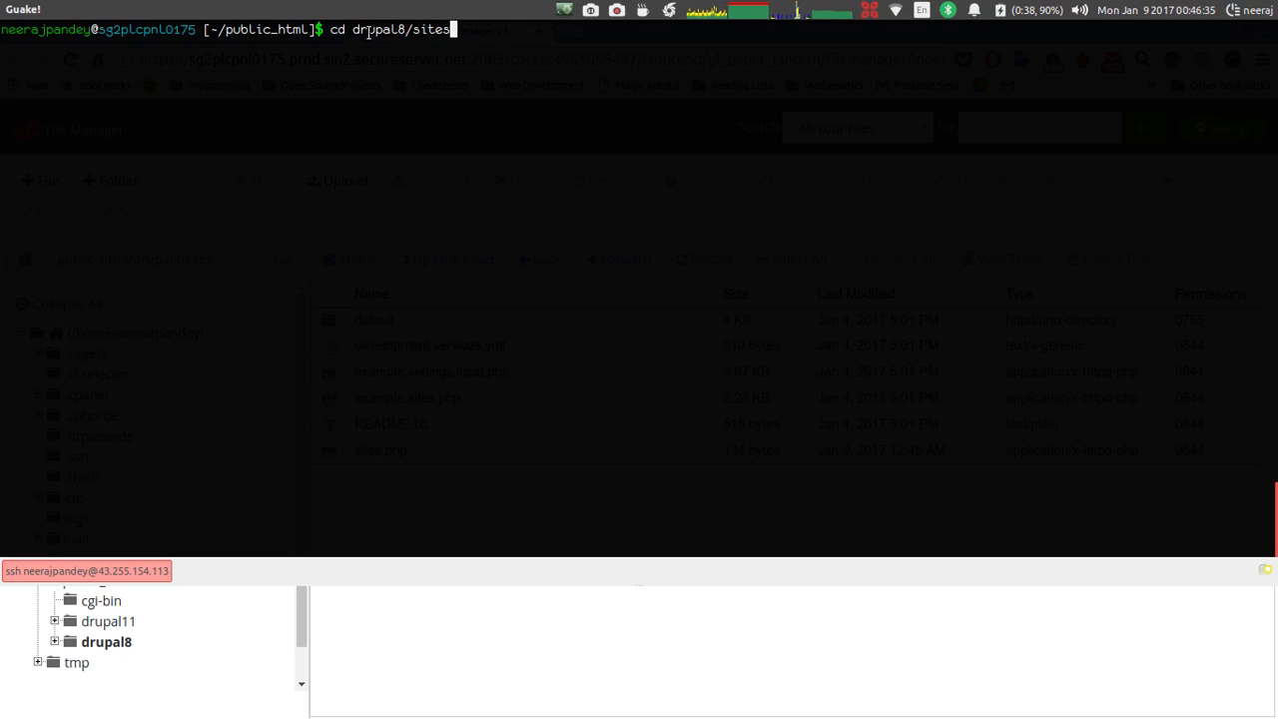
key("Return")
type("ls")
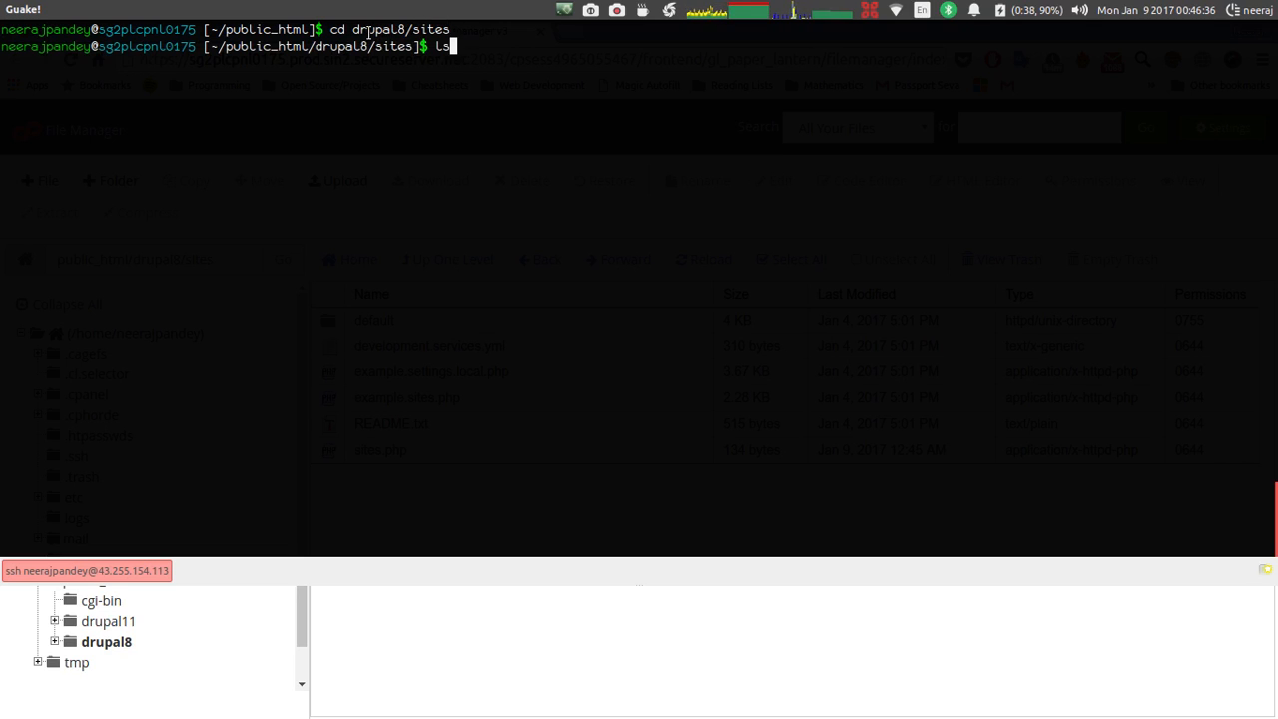
key("Return")
Create the drupalgci1 and drupalgci2 folders with mkdir and confirm them with ls.
type("4")
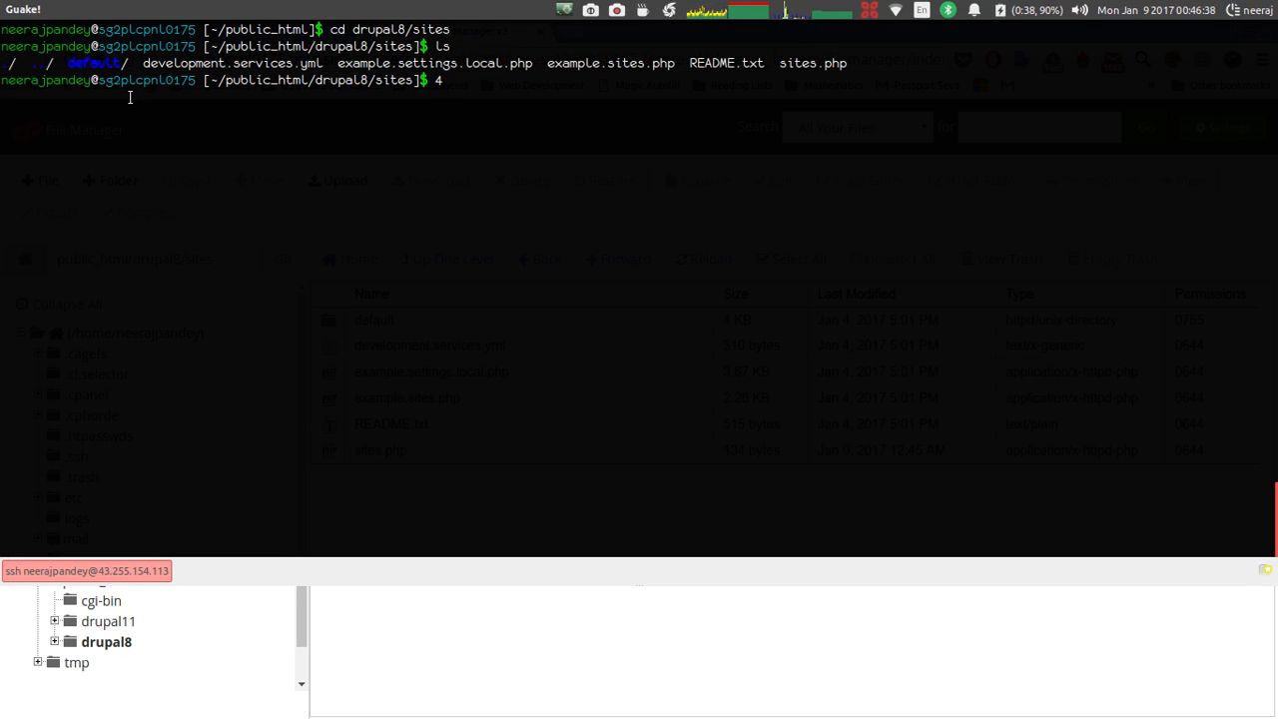
type("mkdir ")
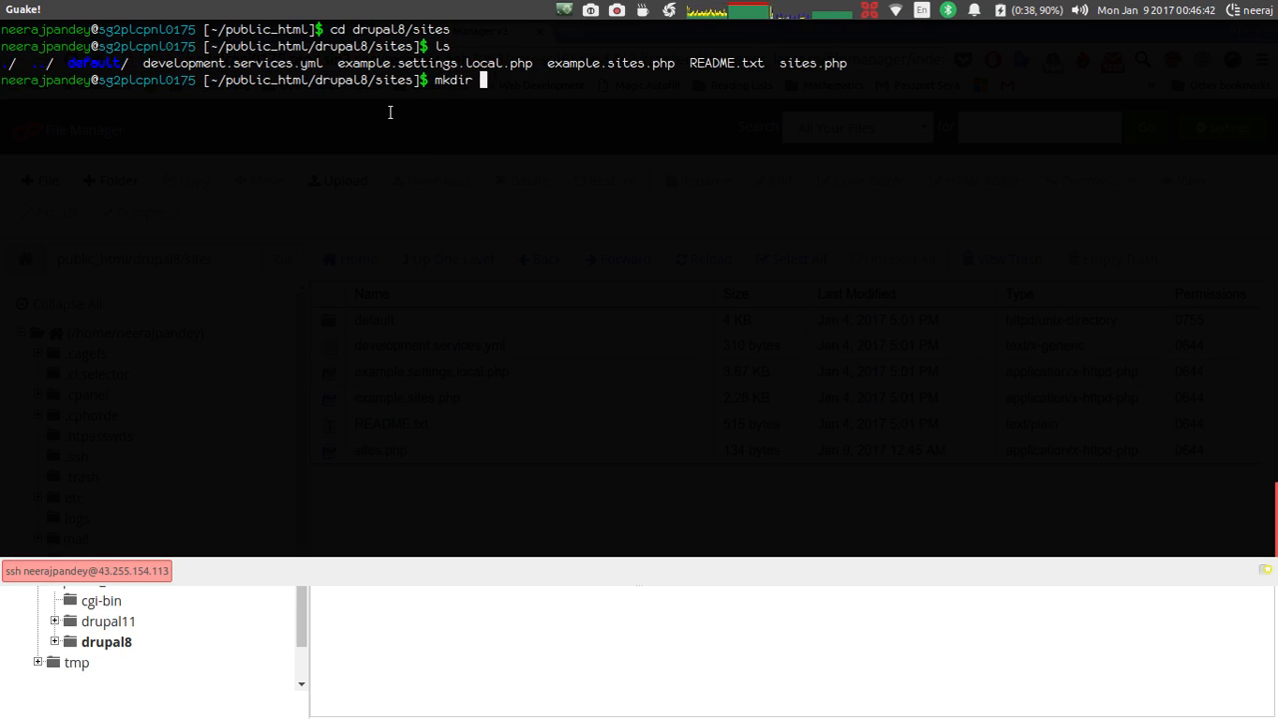
type("drupalgc")
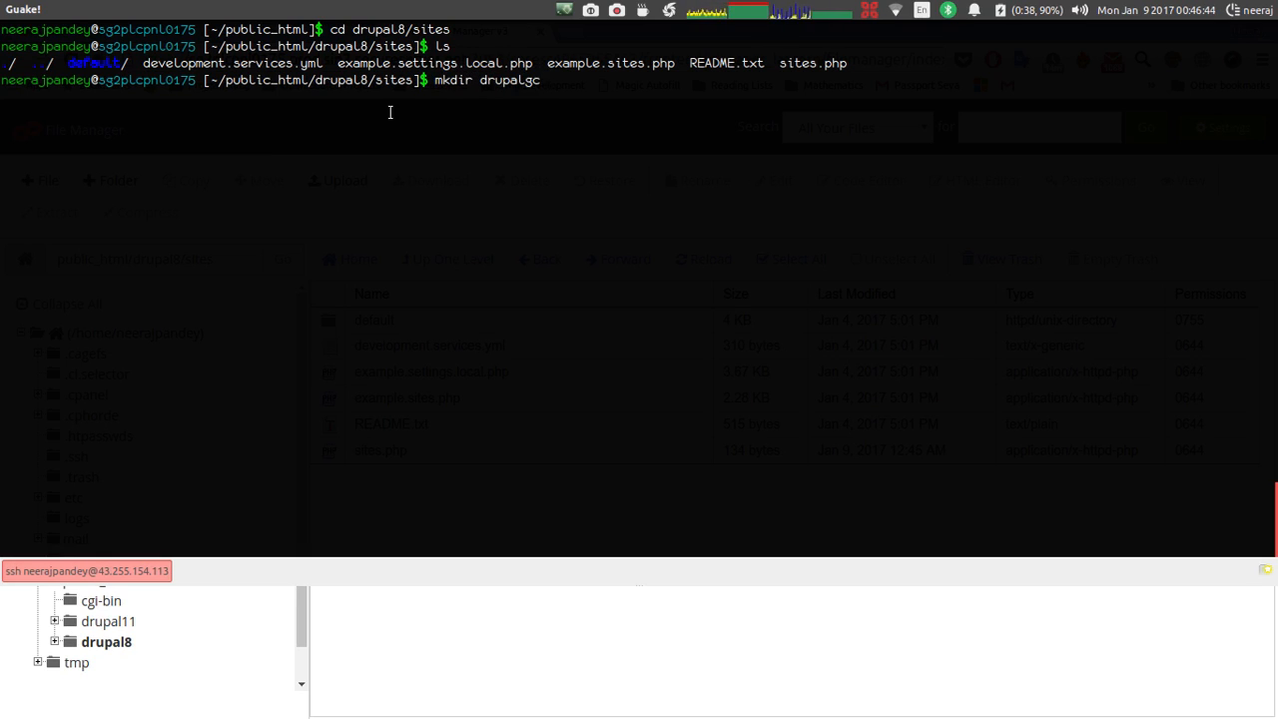
key("BackSpace")
type("ci1")
key("Return")
type("mkdir")
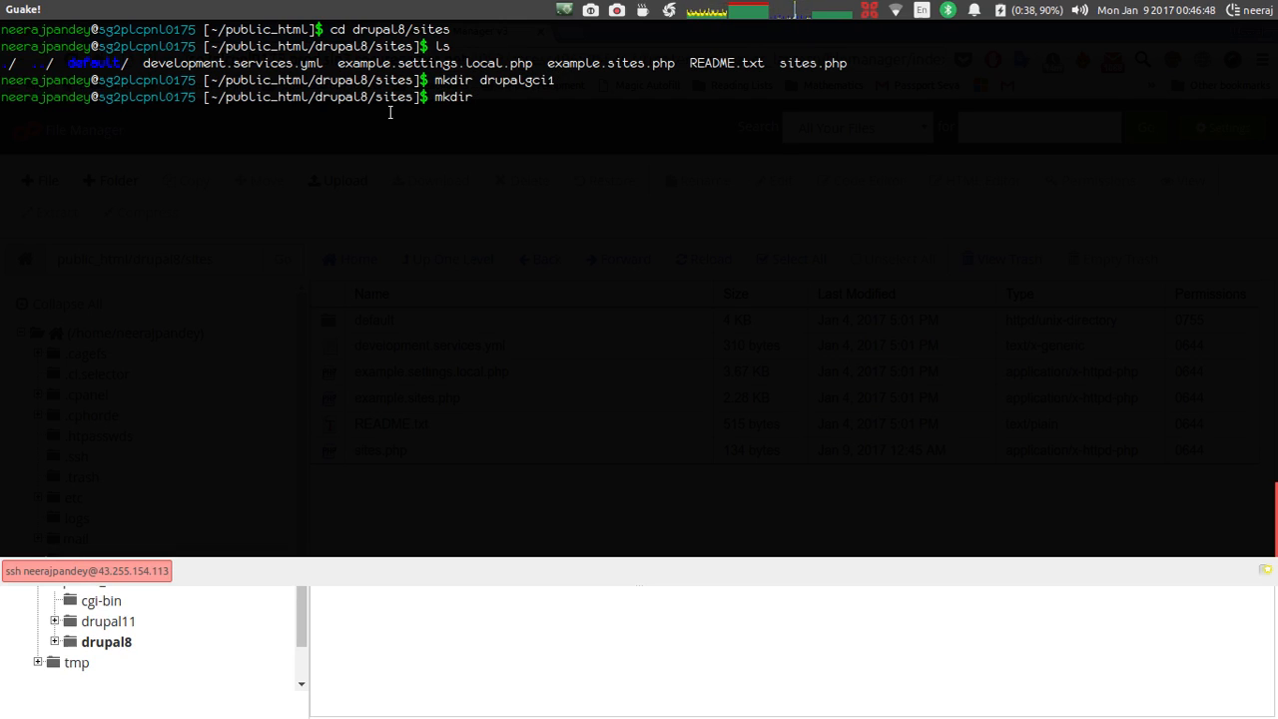
type(" drupalgci2")
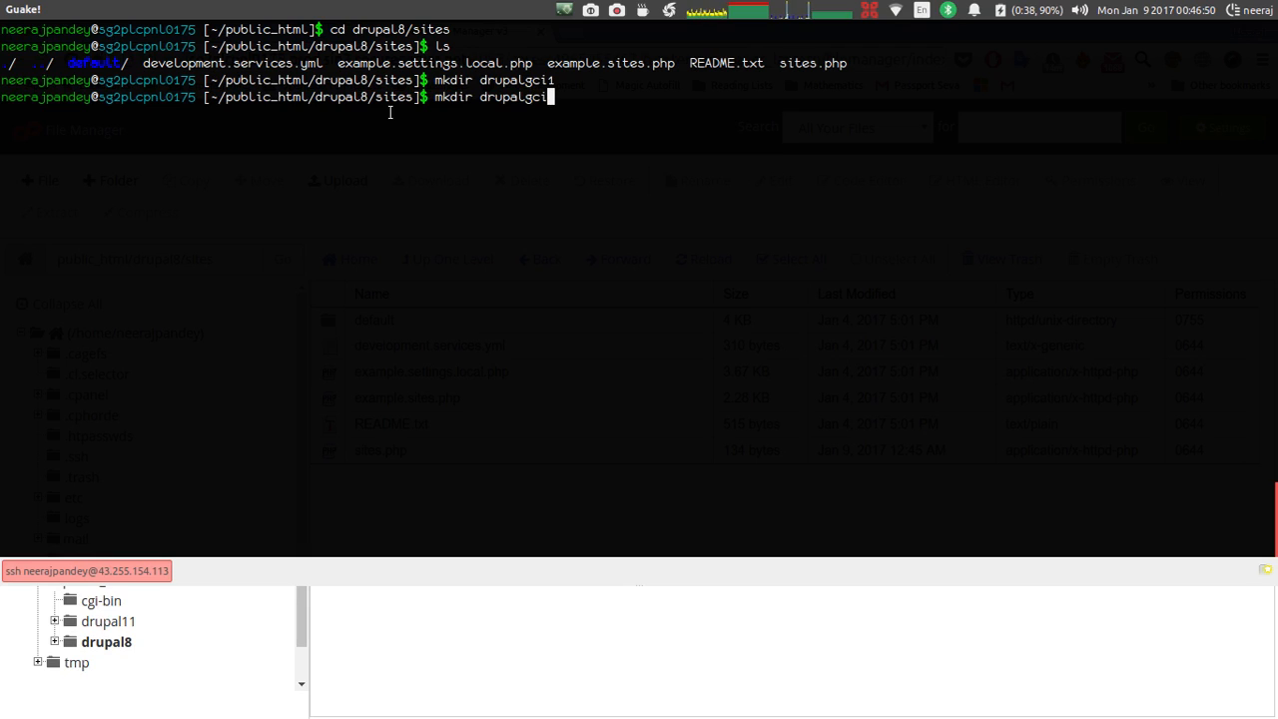
key("Return")
type("ls")
key("Return")
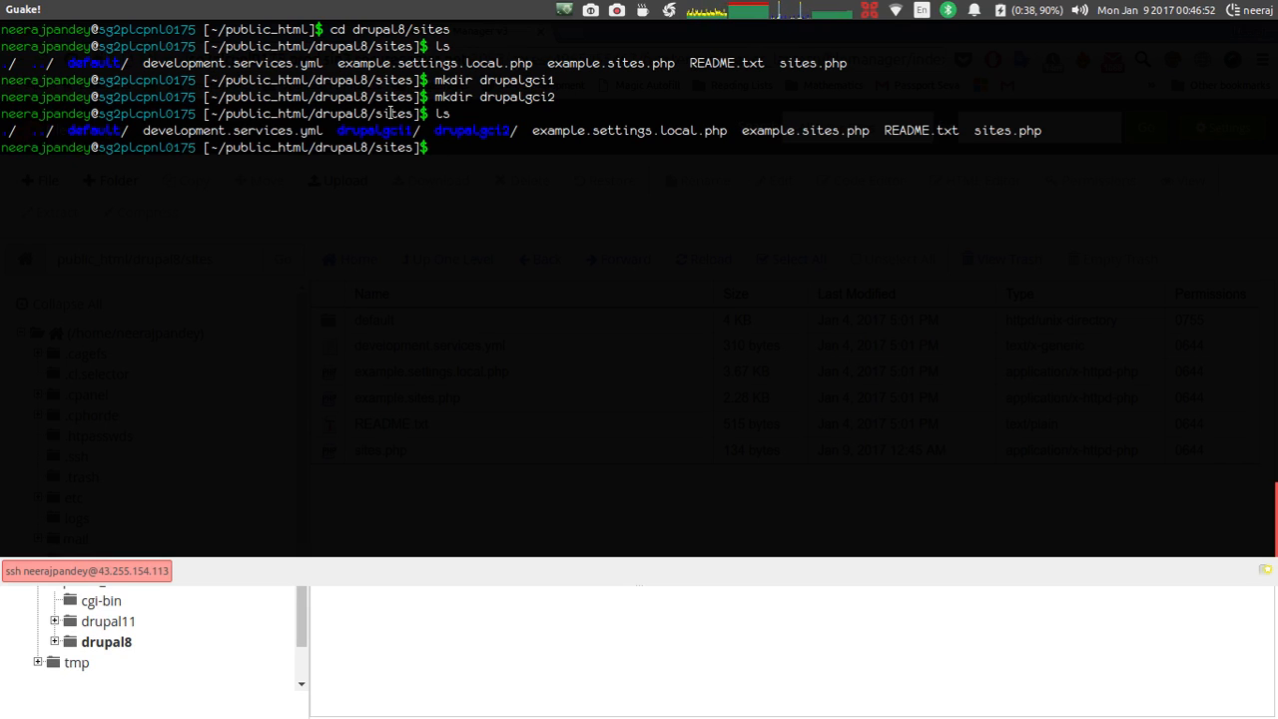
left_click_drag(345, 133, 498, 133)
left_click(498, 133)
Begin a cp command copying from the default/ folder.
type("cp ")
type("deaf")
key("BackSpace")
key("BackSpace")
type("fault/")
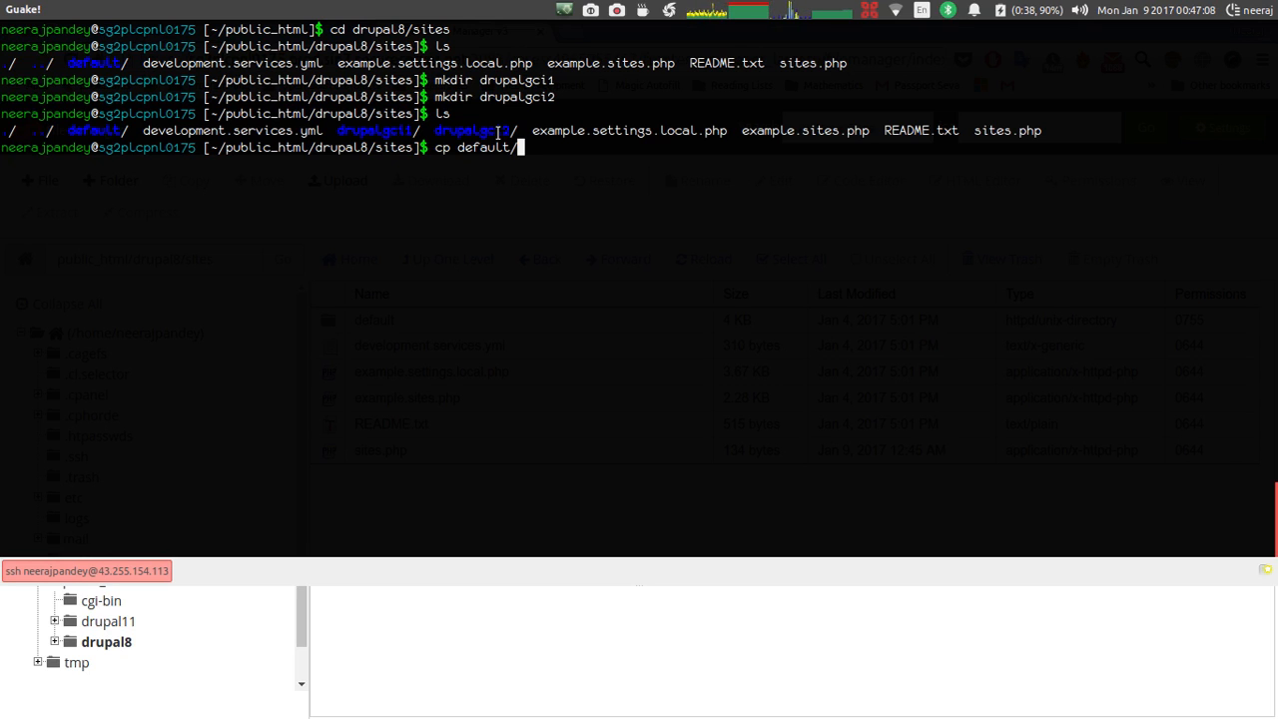
Copy default/default.services.yml to drupalgci1/services.yml.
key("F12")
left_click(355, 322)
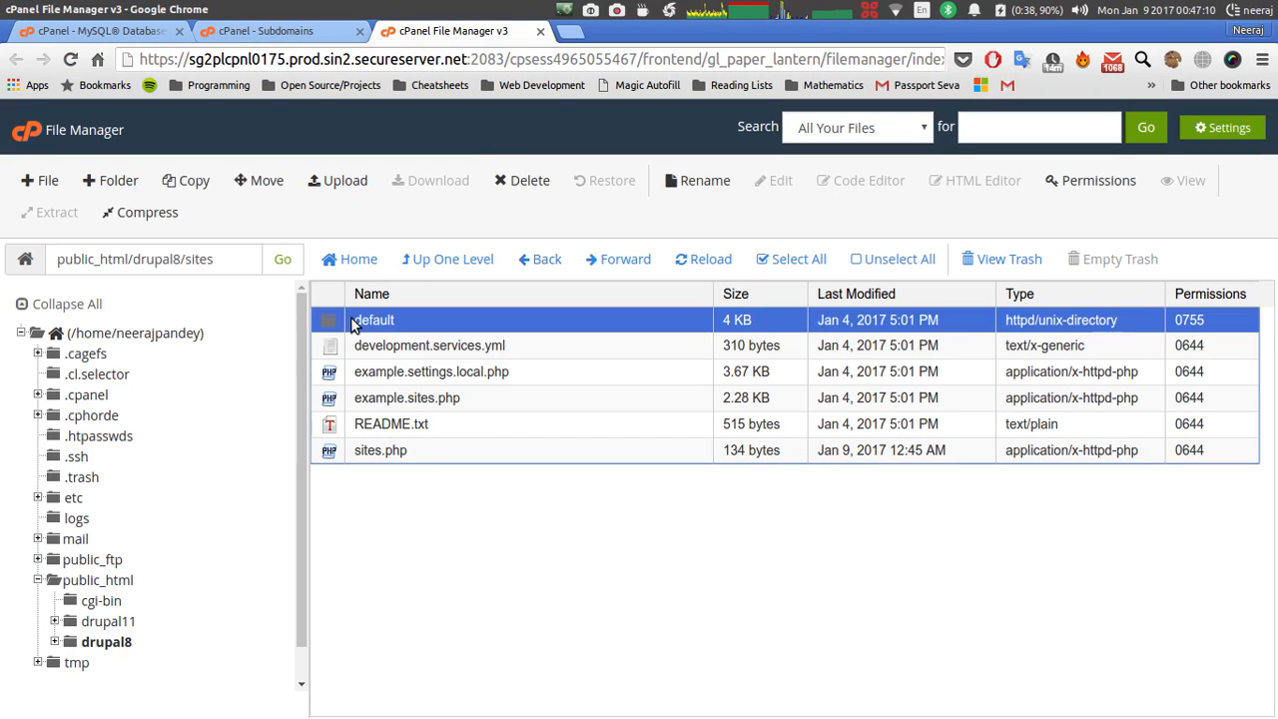
double_click(354, 323)
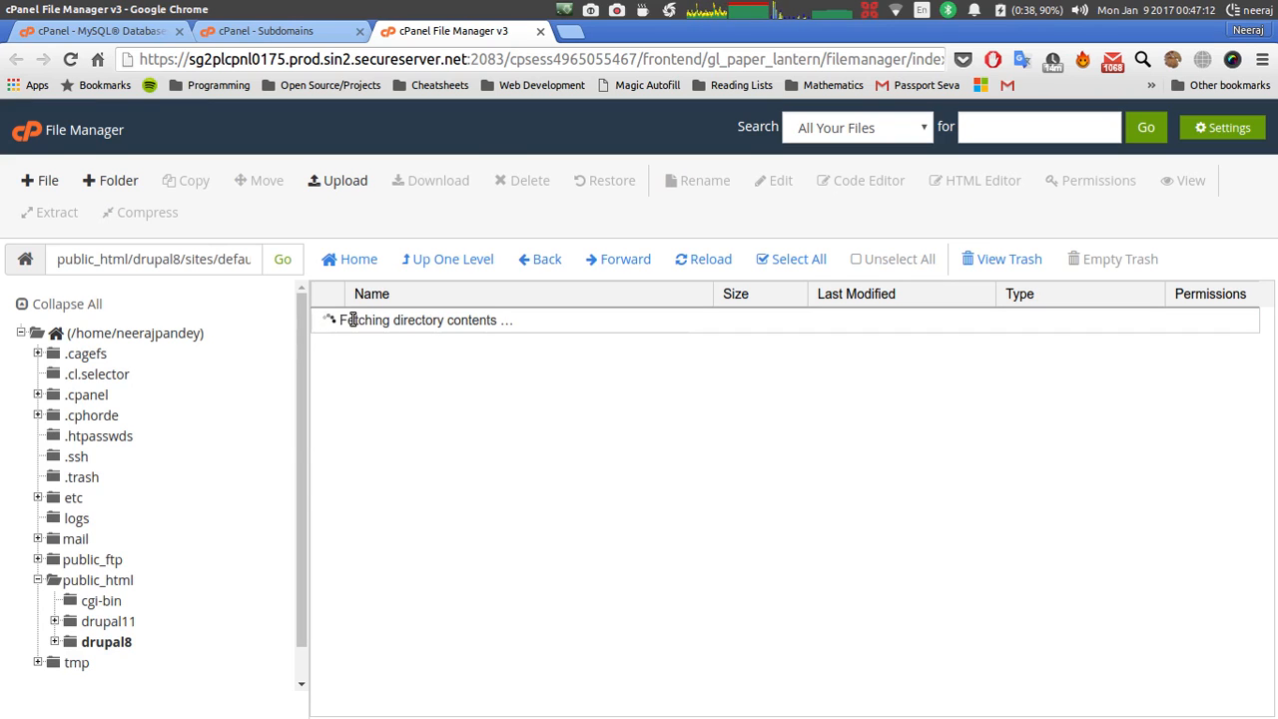
key("F12")
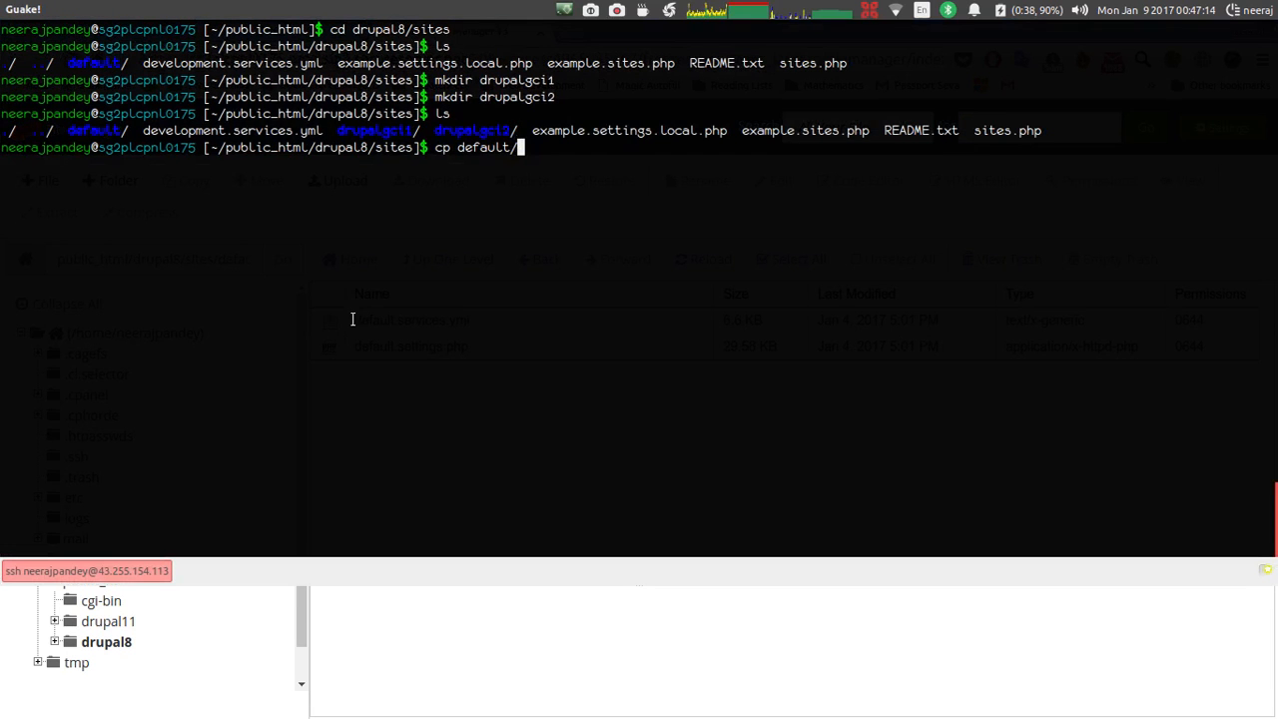
type("defaul")
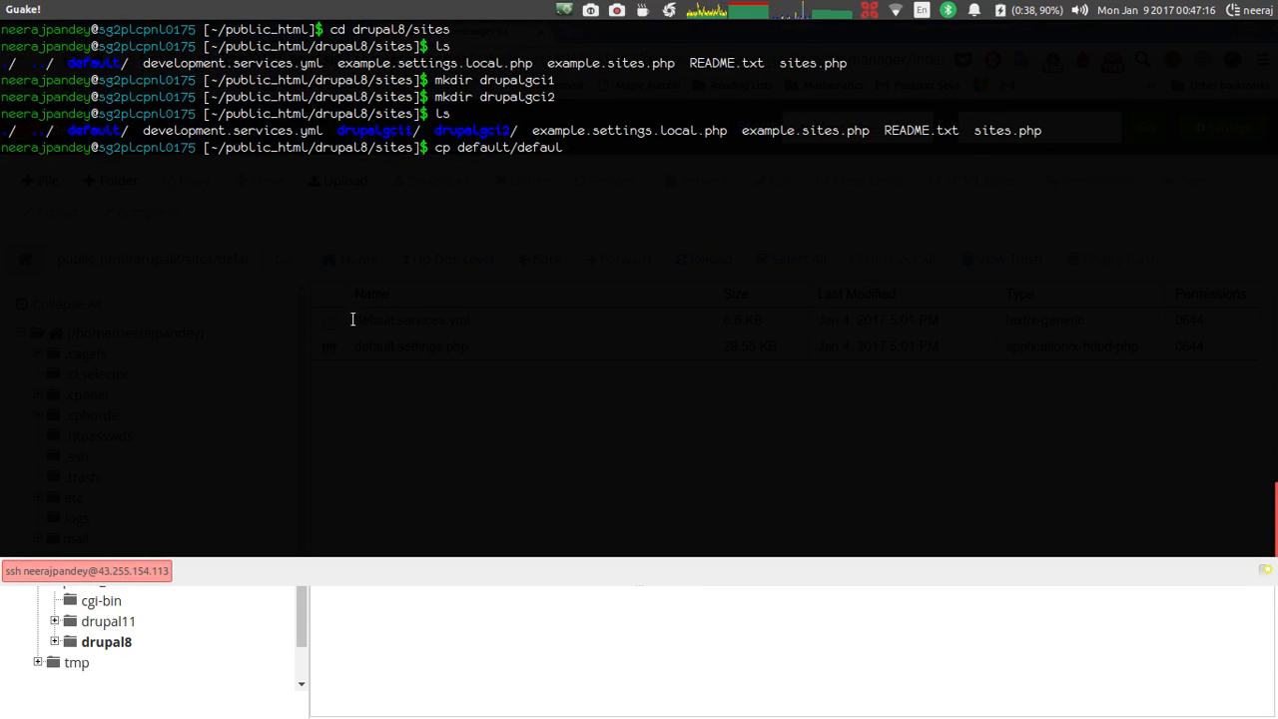
type("t.servi")
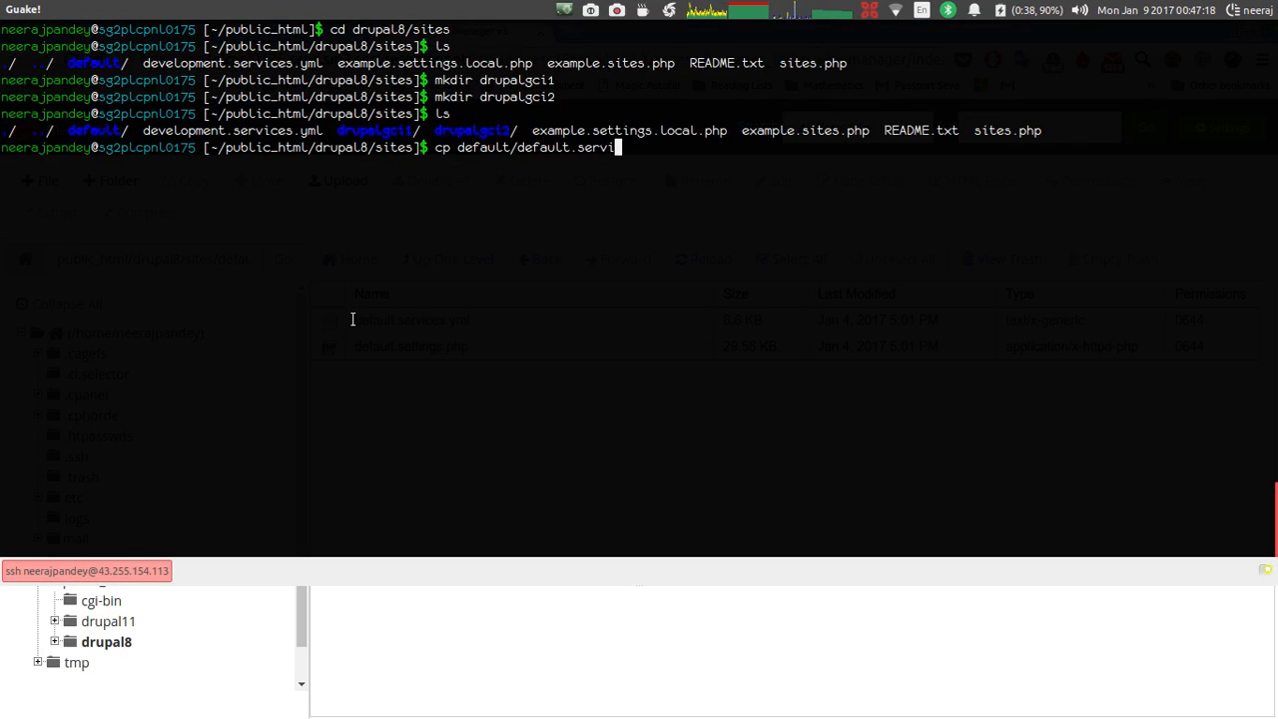
type("ces.yml")
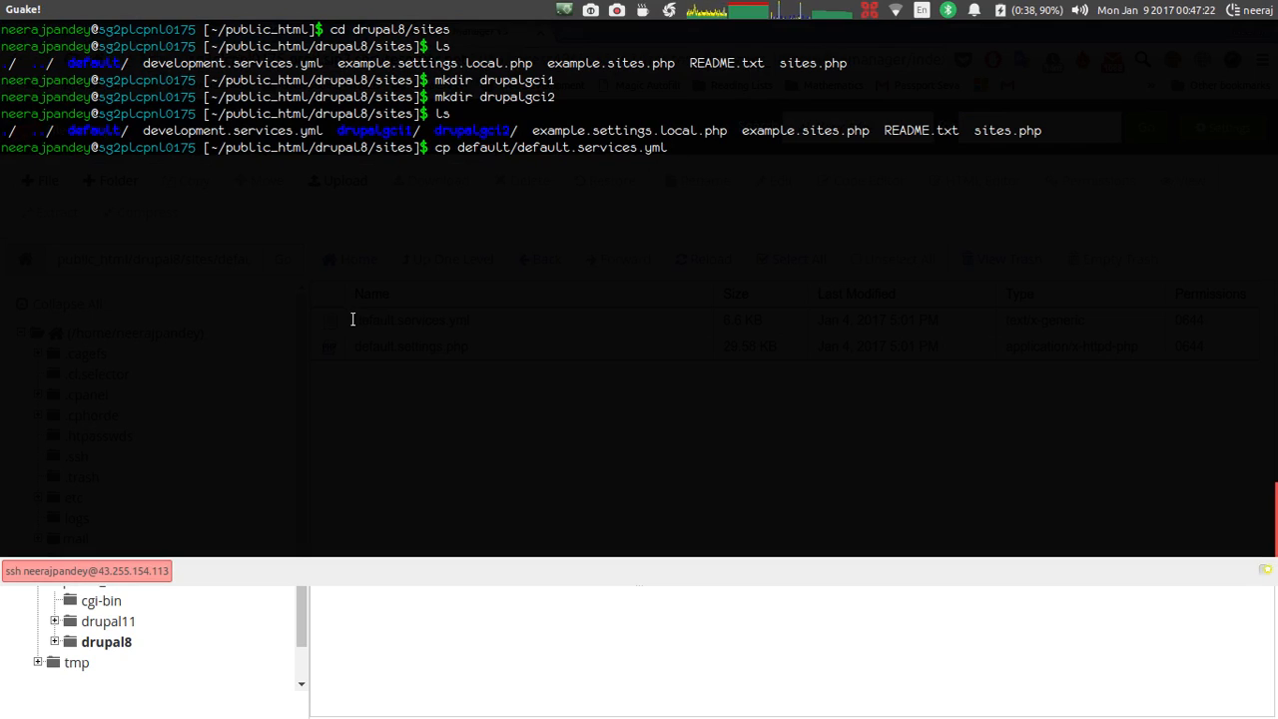
type(" drupalg")
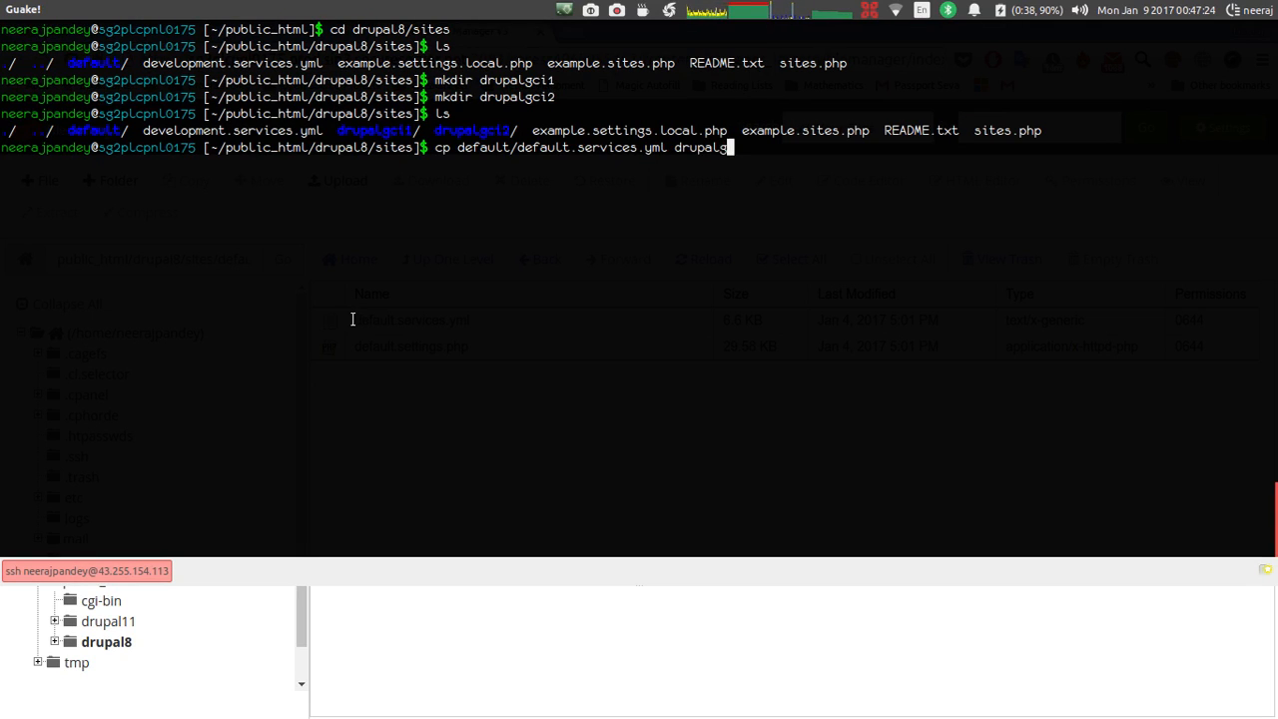
type("ci1")
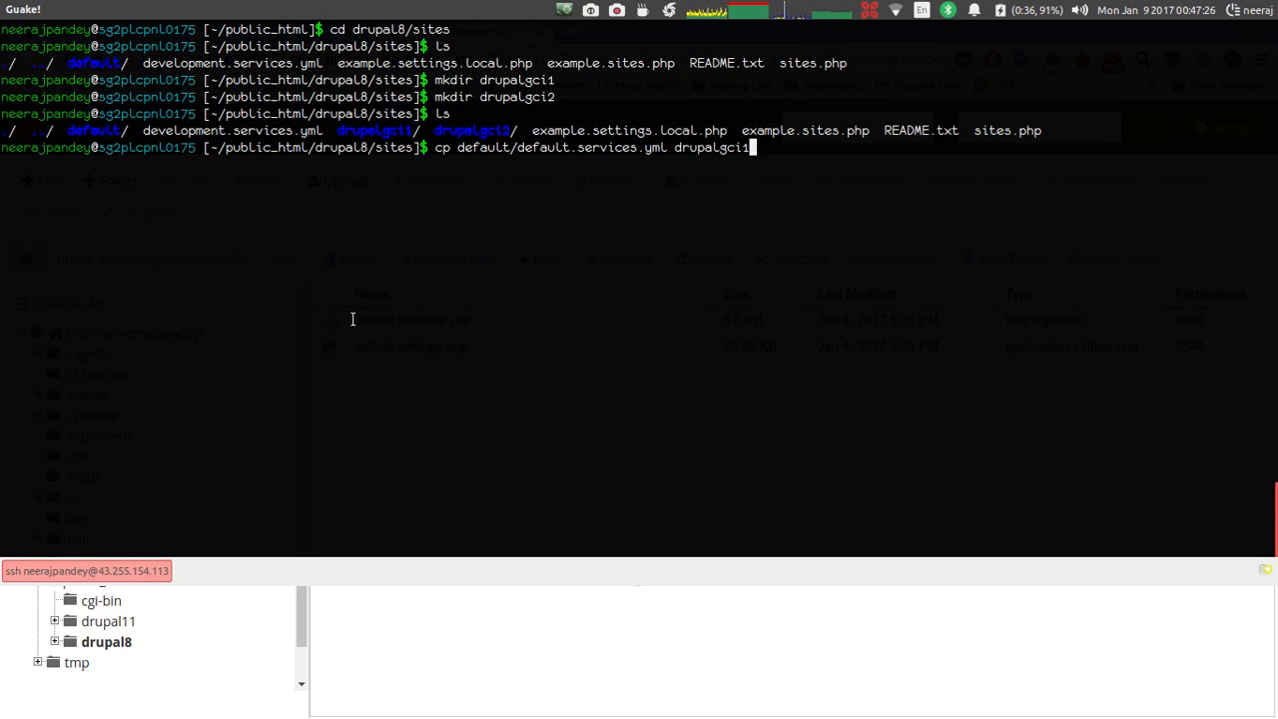
type("/services.yml")
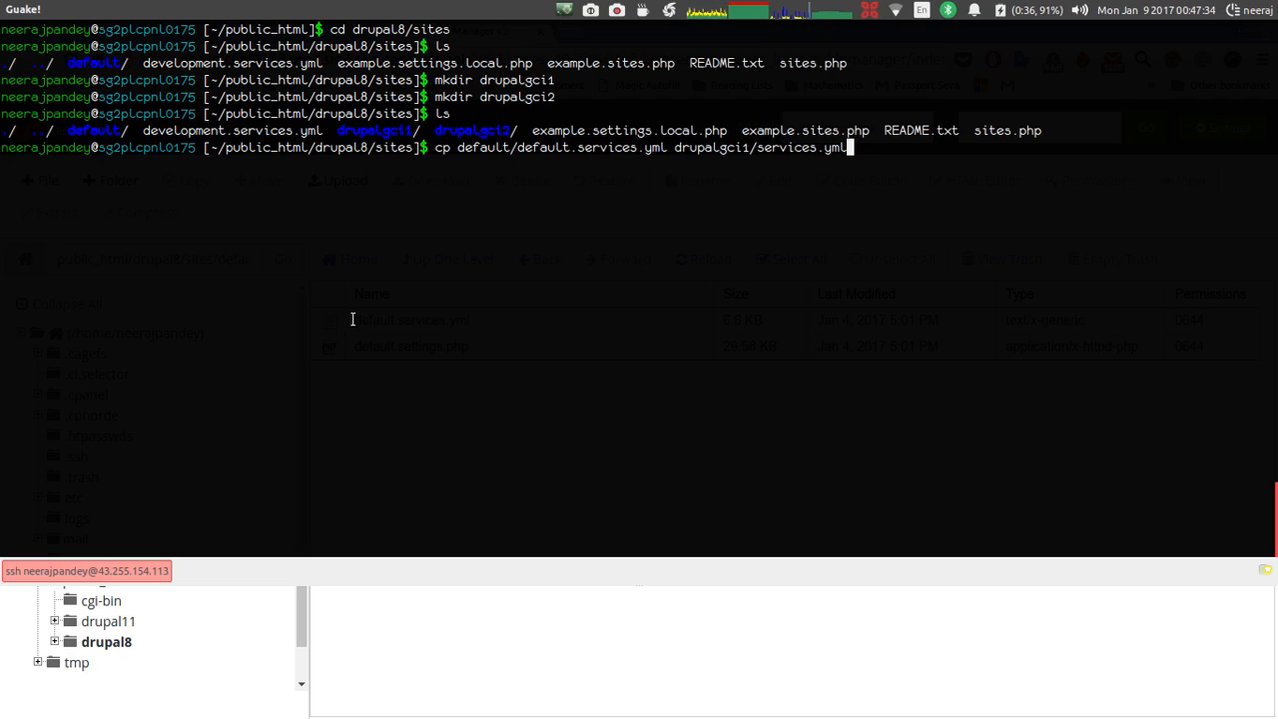
key("Return")
Copy default.services.yml to drupalgci2/services.yml by editing the previous command.
key("Up")
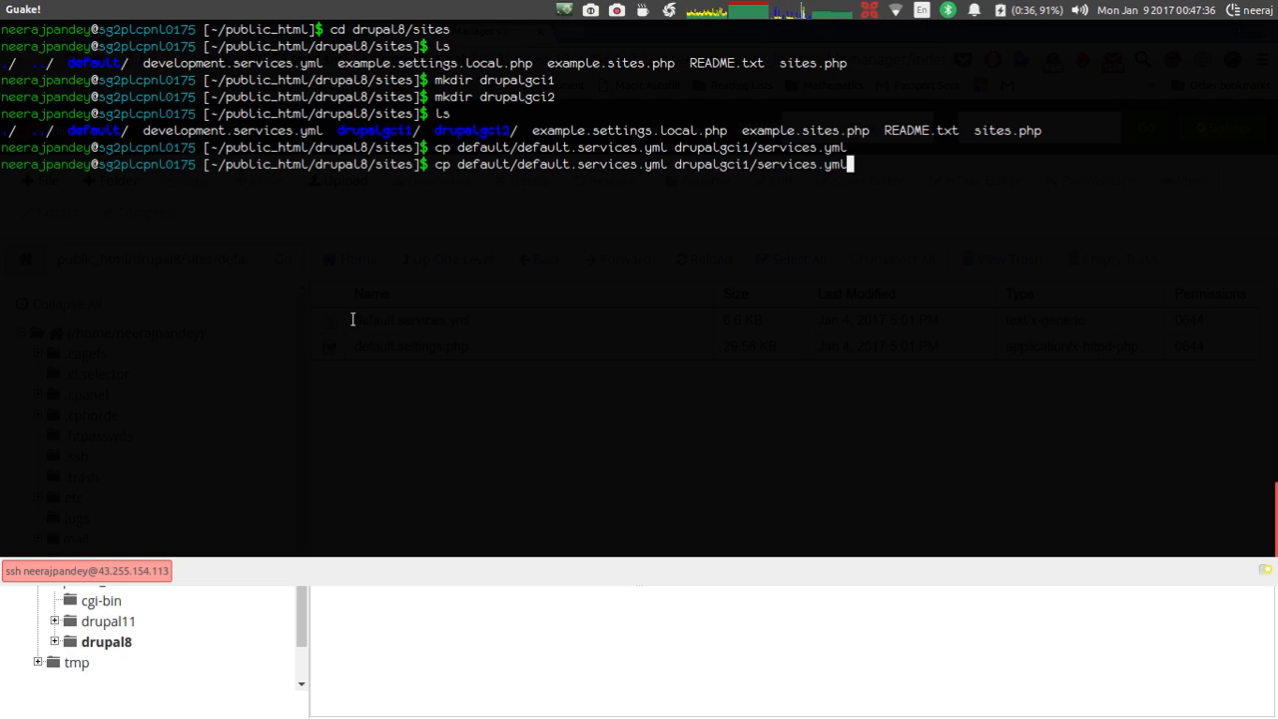
key("Left")
key("Left")
key("Left")
key("Left")
key("Left")
key("Left")
key("Left")
key("Left")
key("Left")
key("Left")
key("Left")
key("Left")
key("Left")
key("Left")
key("BackSpace")
type("2")
key("Return")
Copy default/default.settings.php to drupalgci2/settings.php.
key("Up")
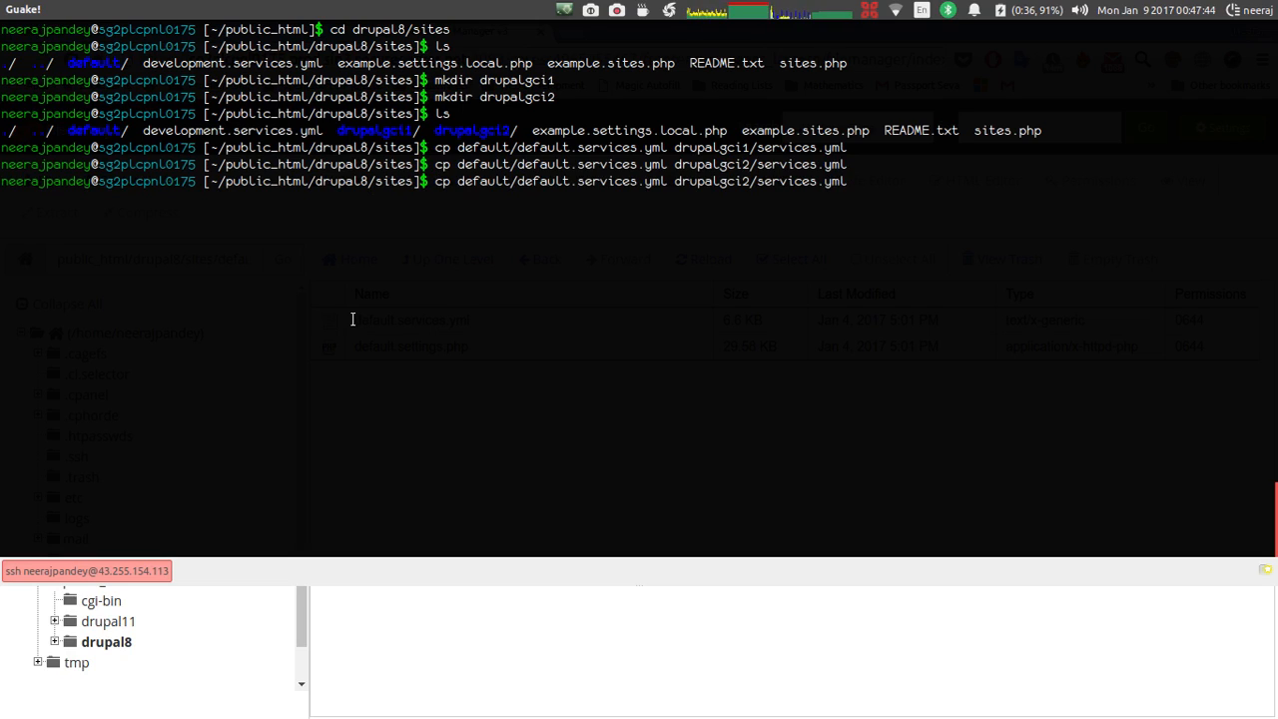
key("ctrl+Left")
key("ctrl+Left")
key("ctrl+Left")
key("ctrl+Left")
key("Right")
key("Right")
key("BackSpace")
key("BackSpace")
key("BackSpace")
key("BackSpace")
key("BackSpace")
key("BackSpace")
key("BackSpace")
key("BackSpace")
key("BackSpace")
key("BackSpace")
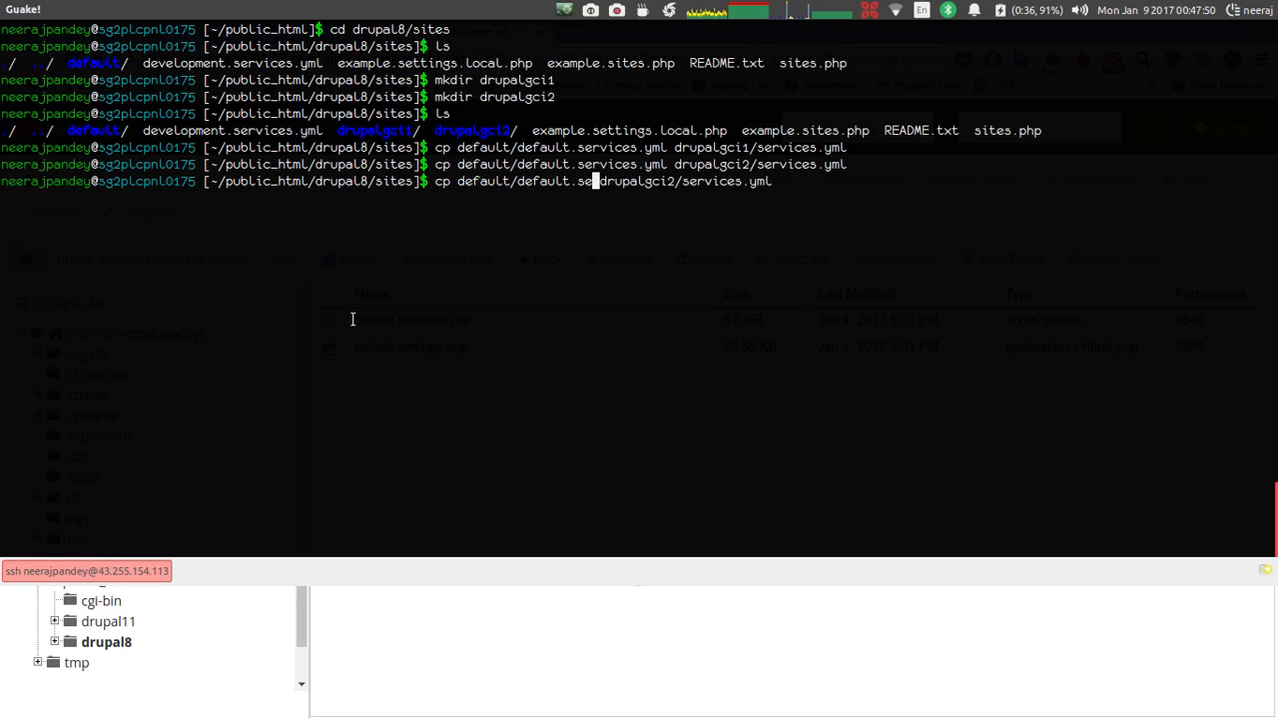
key("BackSpace")
type("etti")
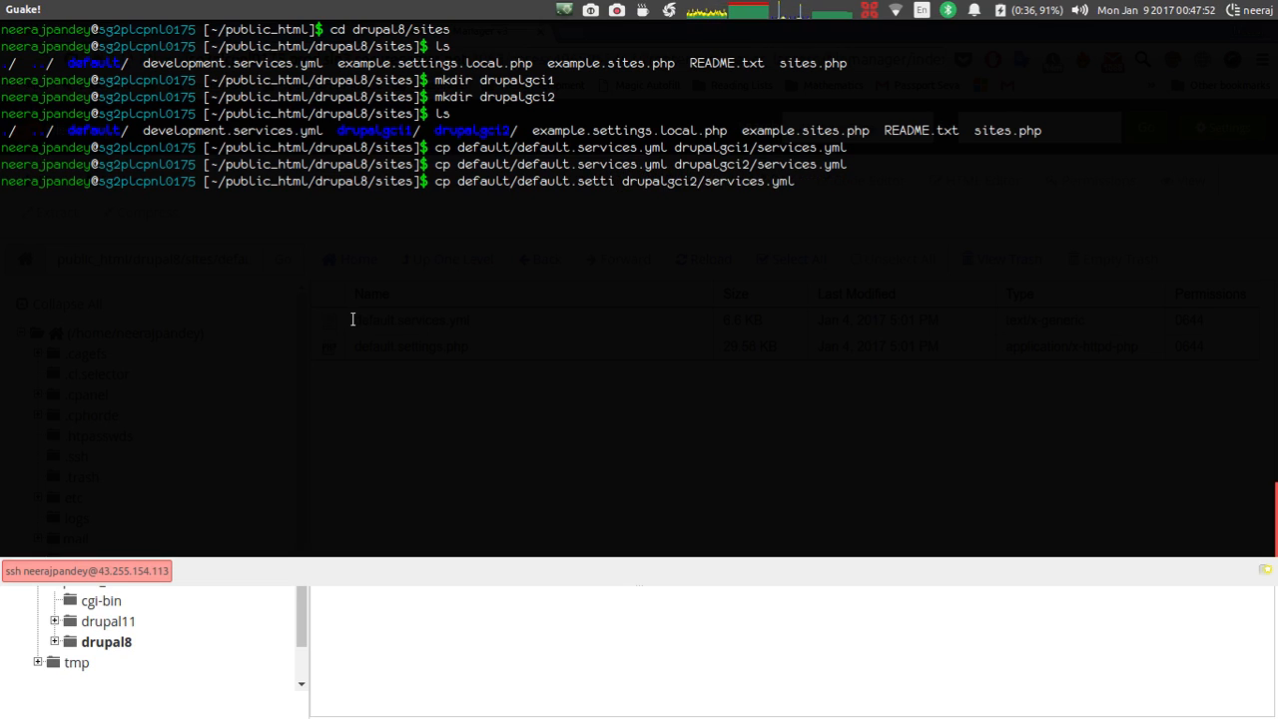
type("ngs")
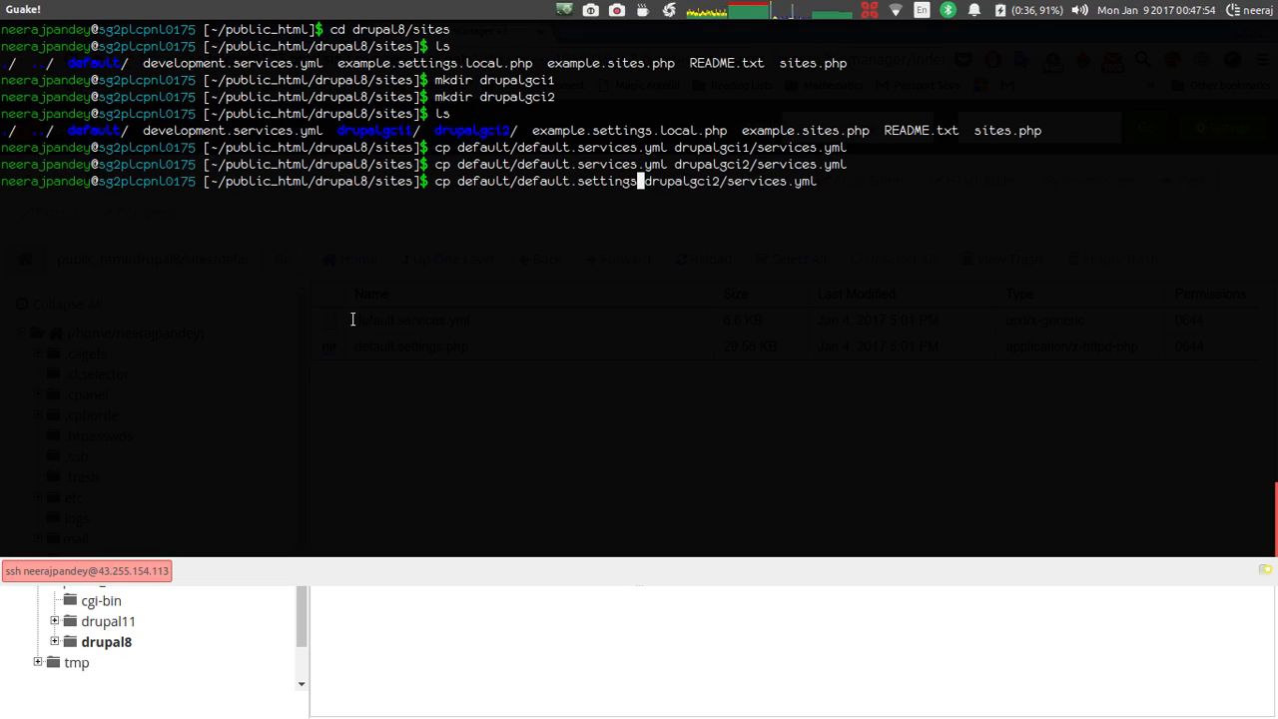
type(".php")
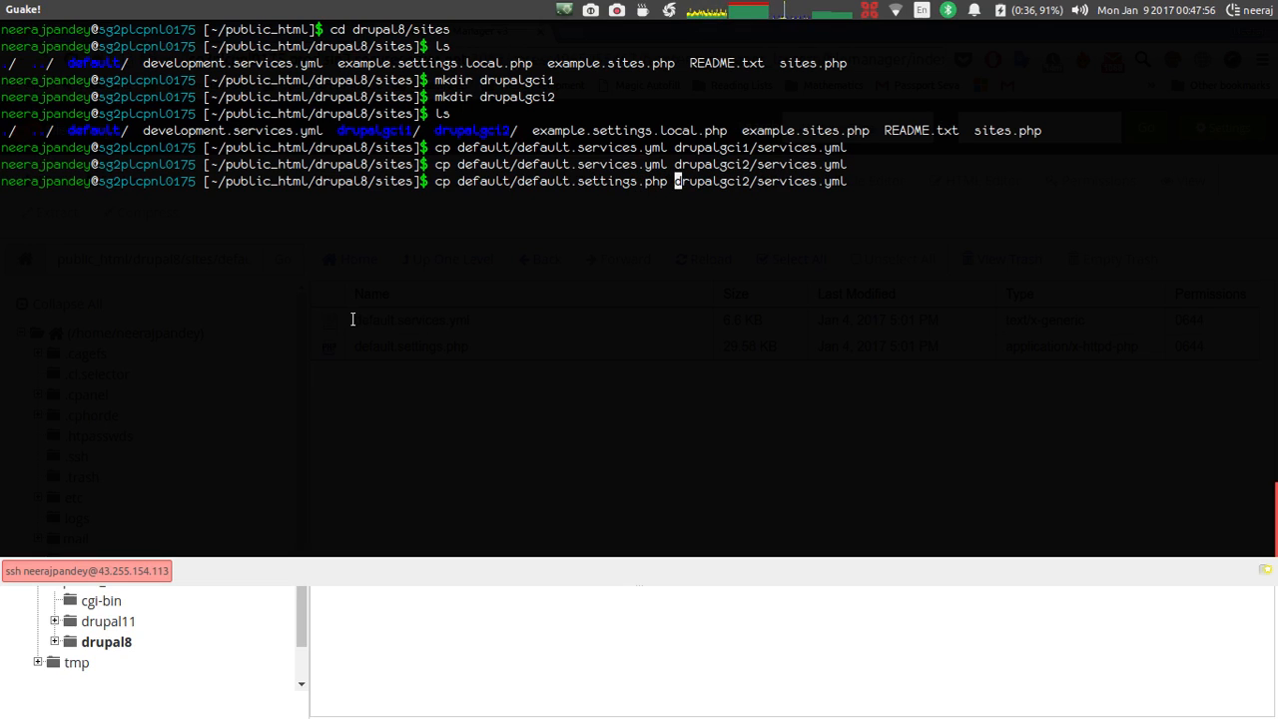
key("Right")
key("Right")
key("Right")
key("Right")
key("Right")
key("Right")
key("Right")
key("Right")
key("Right")
key("Right")
key("Right")
key("Right")
key("Right")
key("Right")
key("Right")
key("Right")
key("Right")
key("Right")
key("Right")
key("Right")
key("Left")
key("Left")
key("Delete")
key("Delete")
key("Delete")
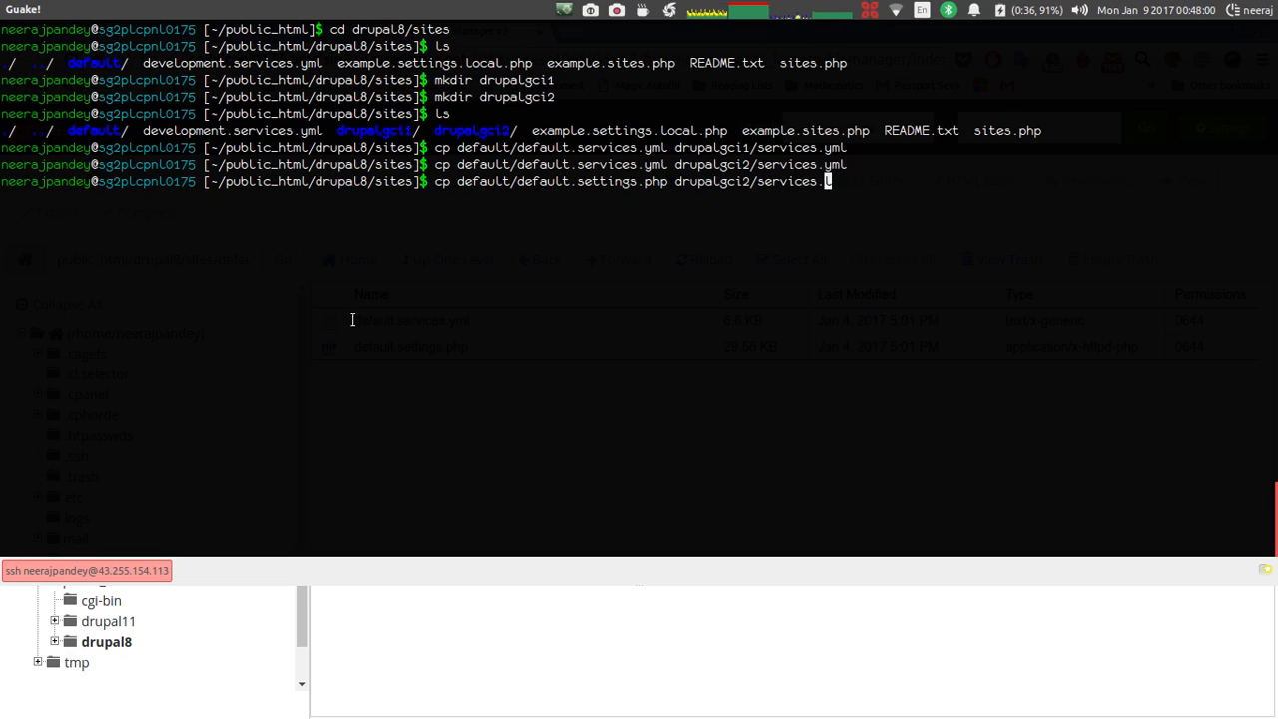
key("BackSpace")
key("BackSpace")
key("BackSpace")
key("BackSpace")
key("BackSpace")
key("BackSpace")
key("BackSpace")
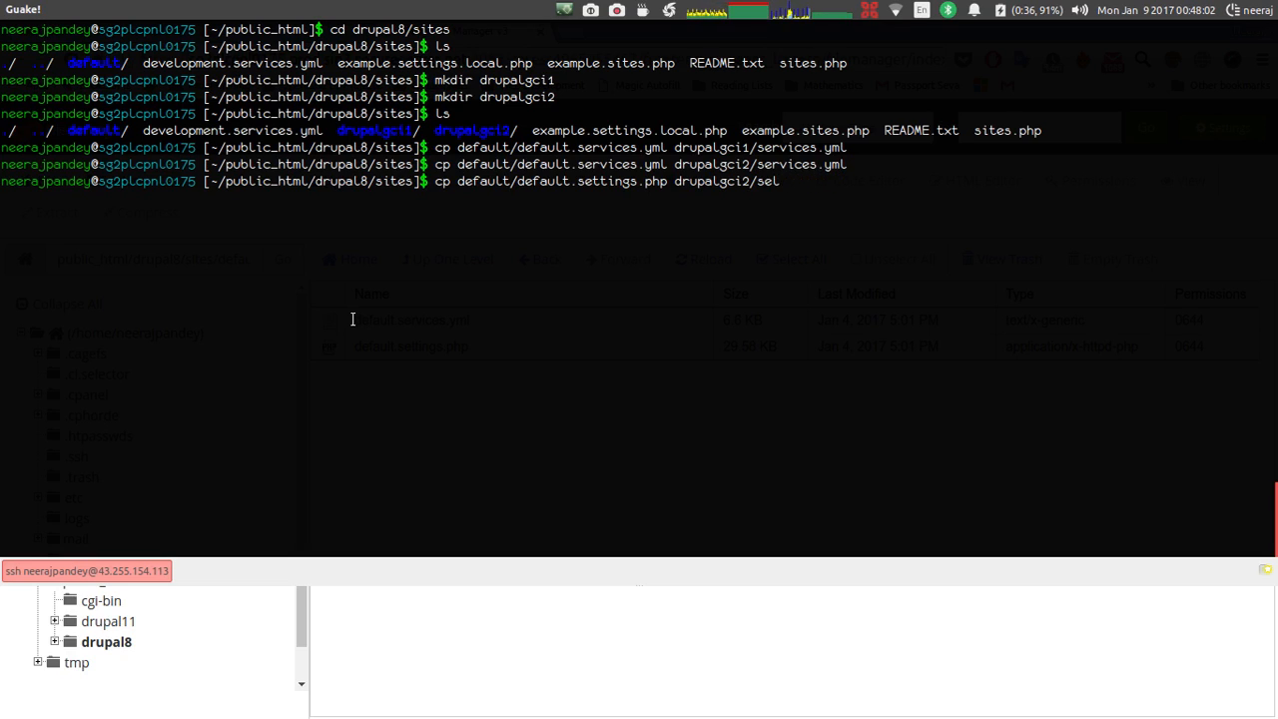
type("ttings.php")
key("Return")
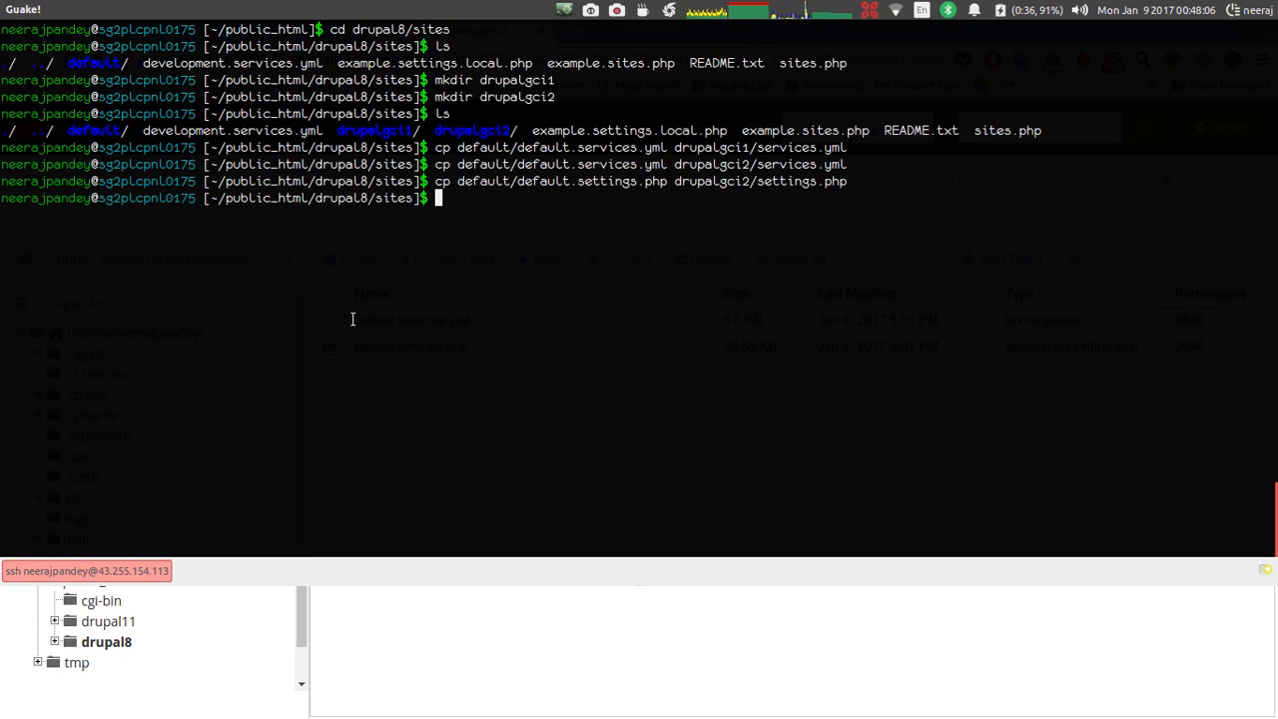
Copy default.settings.php to drupalgci1/settings.php.
key("Up")
key("Left")
key("Left")
key("Left")
key("Left")
key("Left")
key("Left")
key("Left")
key("Left")
key("Left")
key("Left")
key("Left")
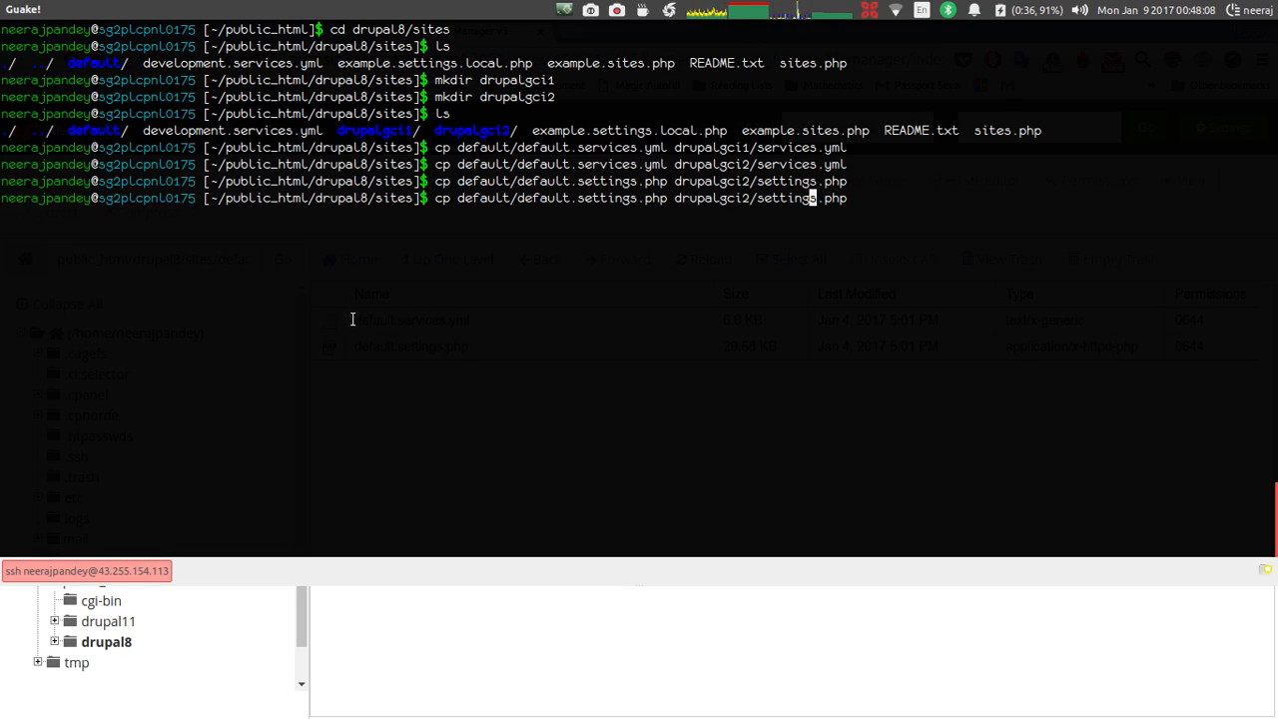
key("Left")
key("Left")
key("BackSpace")
type("1")
key("Return")
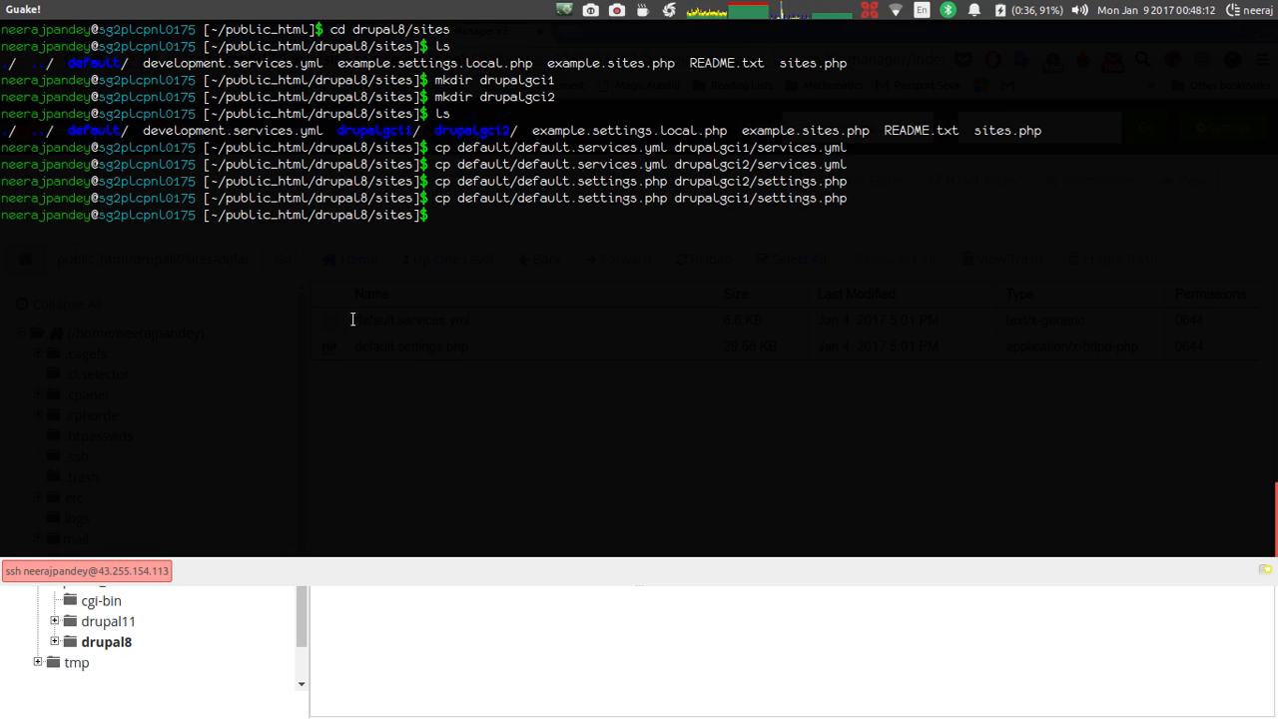
type("drupalgci1")
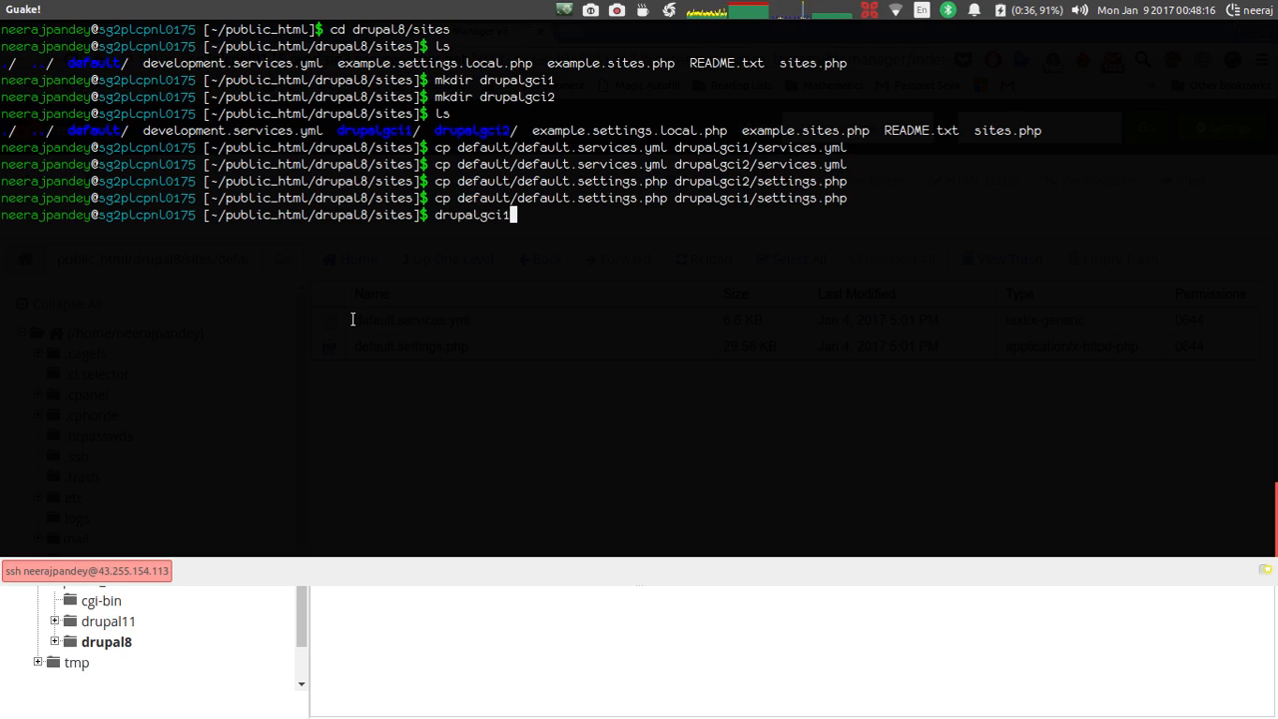
List drupalgci1 and drupalgci2 to confirm each holds services.yml and settings.php.
type("cd")
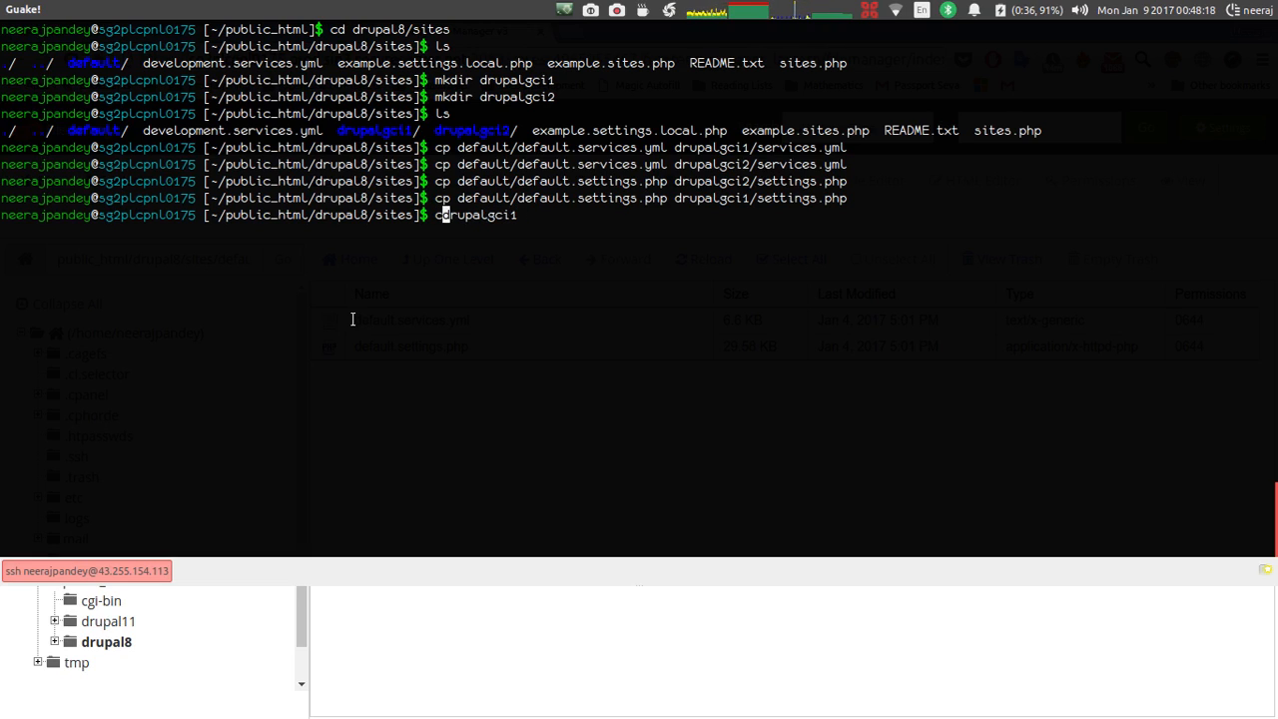
key("Return")
type("ls")
key("Return")
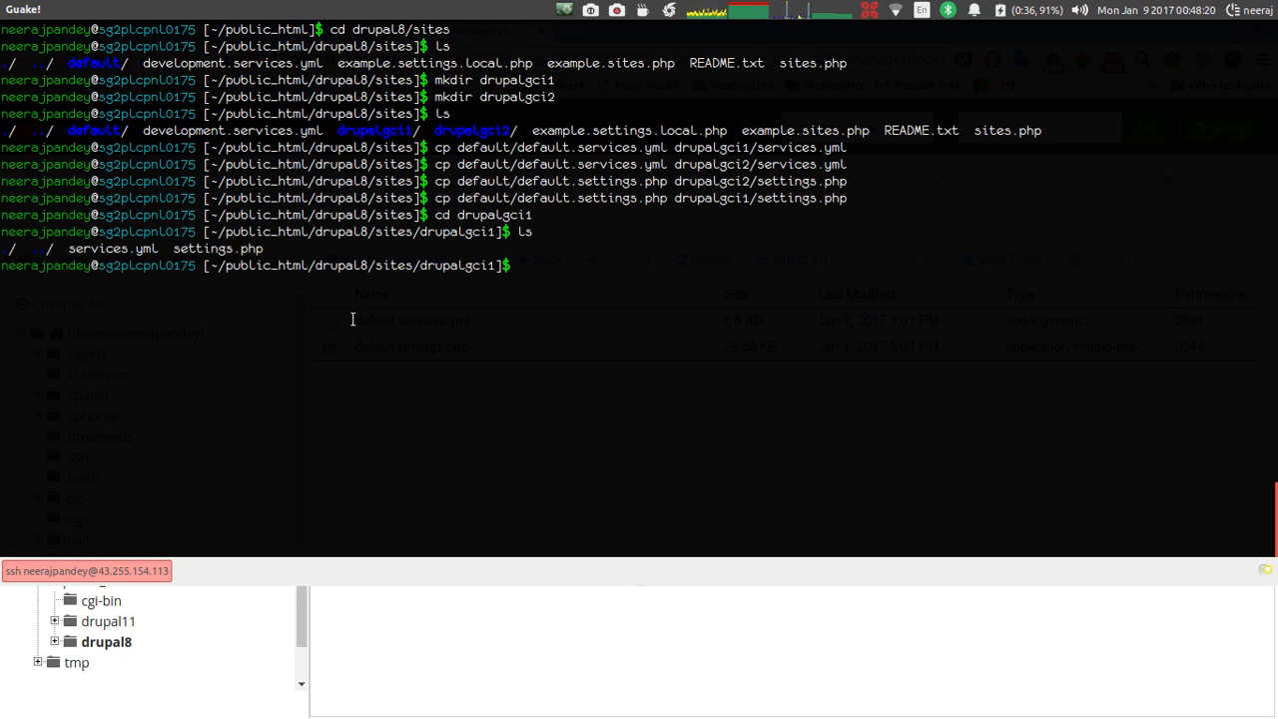
left_click_drag(284, 252, 67, 250)
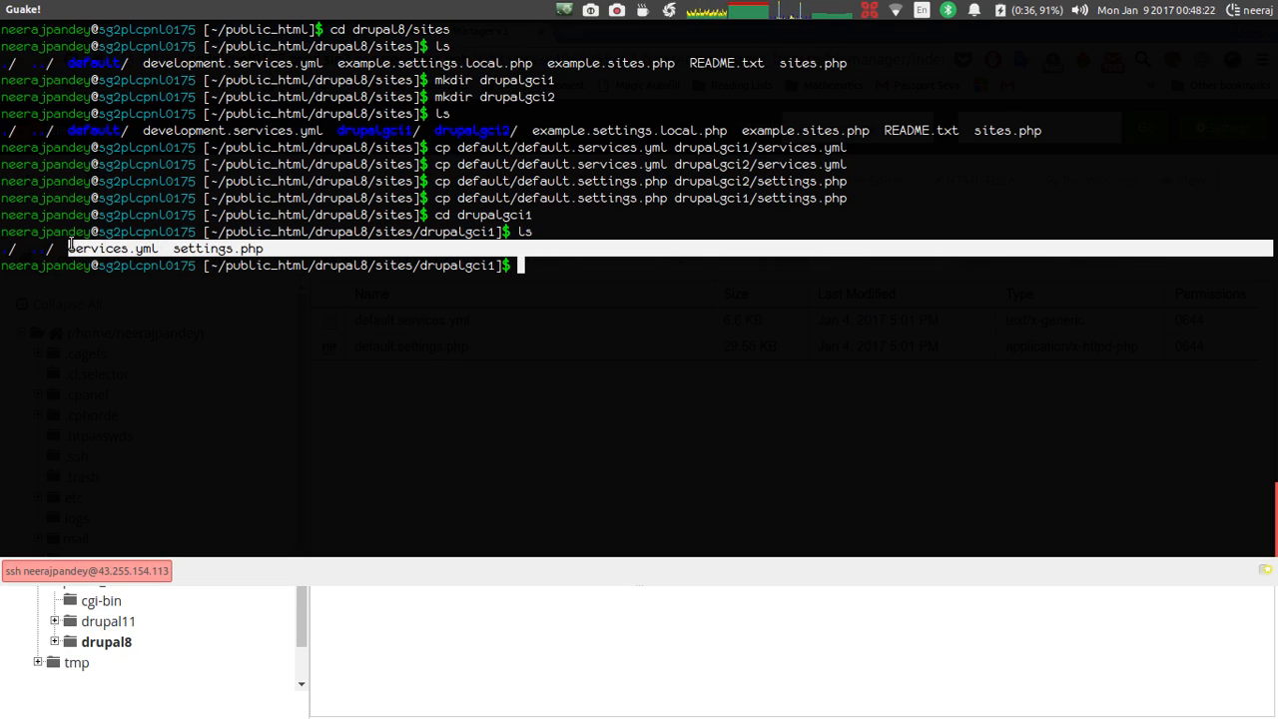
left_click(411, 263)
type("cd ..")
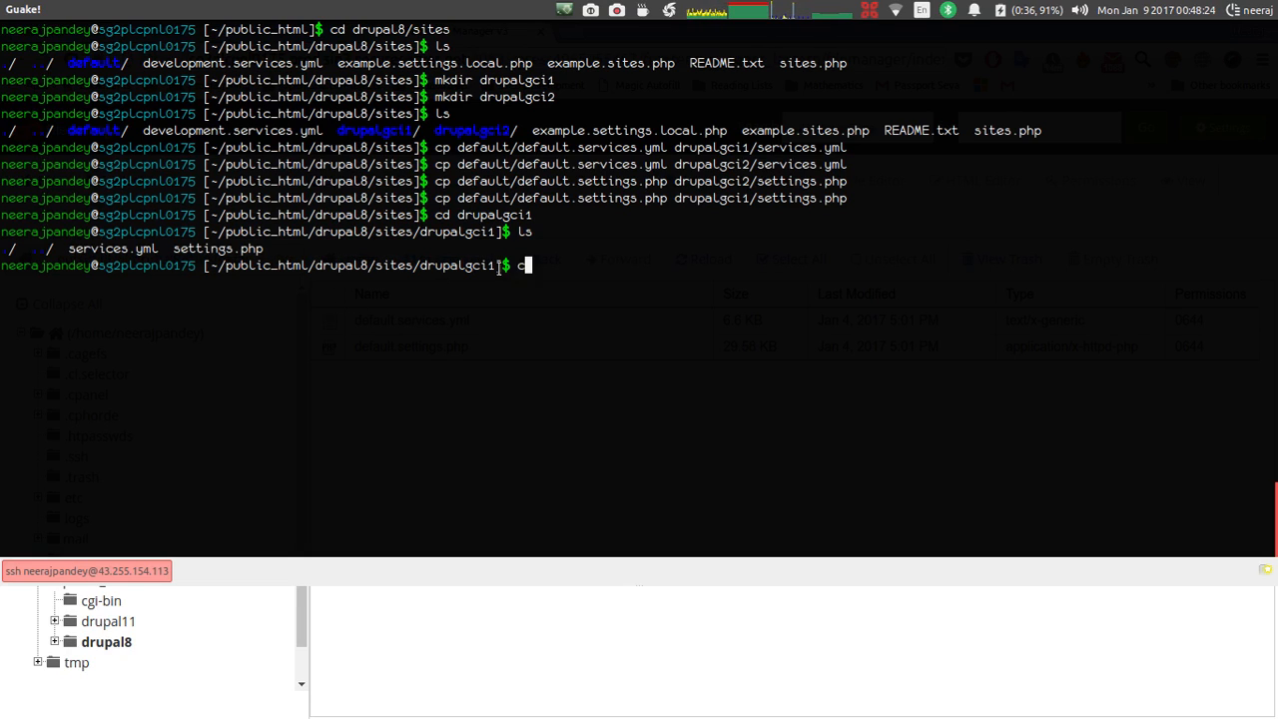
key("Return")
type("cd ")
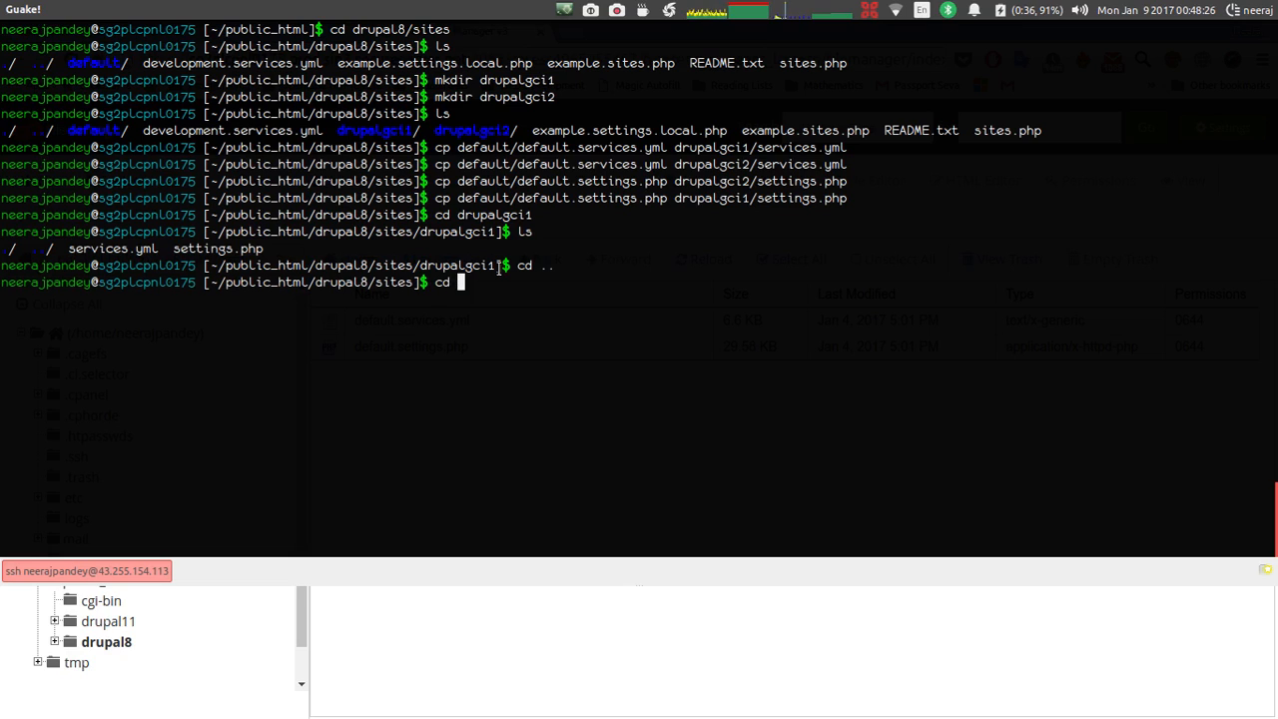
type("drupalgci2")
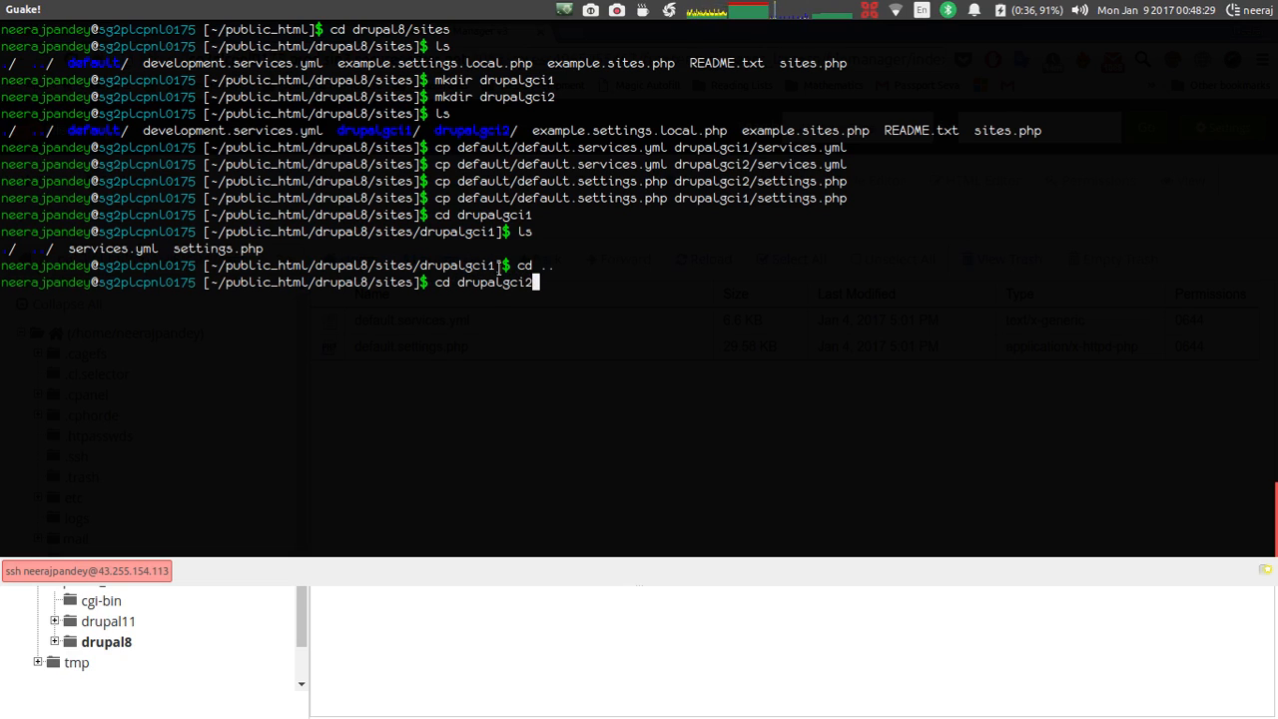
key("Return")
type("ls")
key("Return")
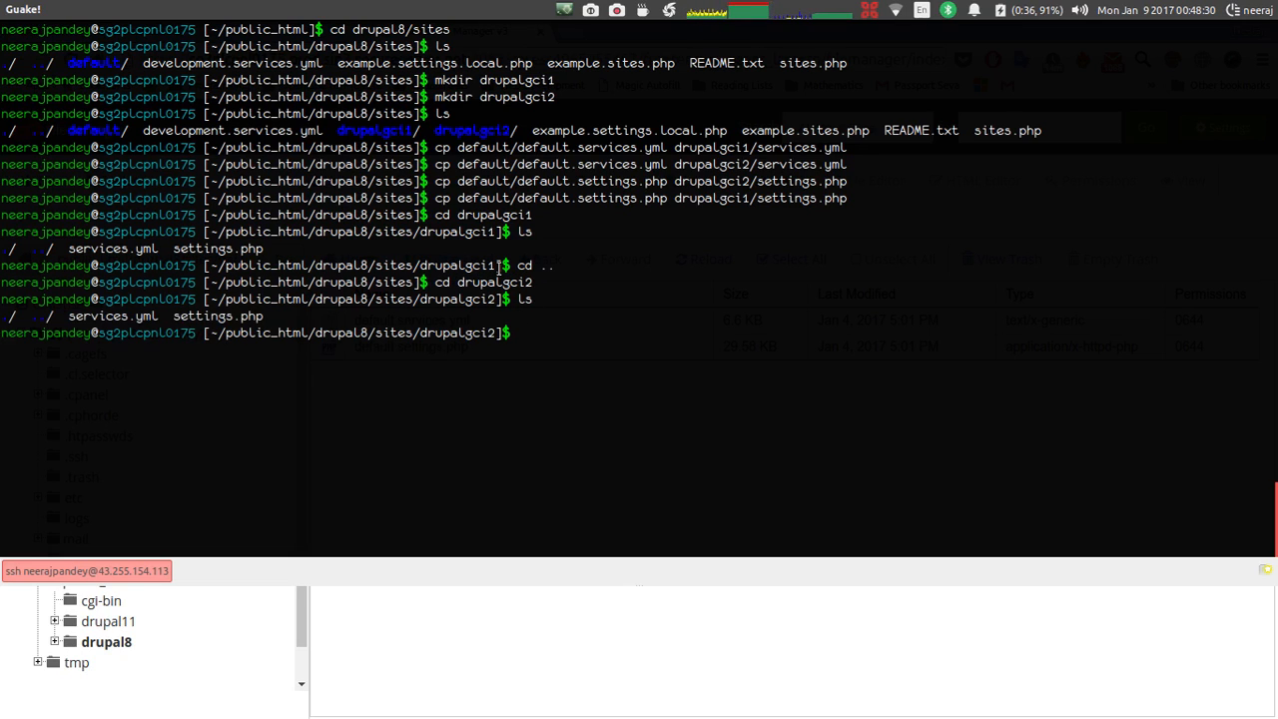
Go up three levels with cd .. back to ~/public_html.
type("cd ..")
key("Return")
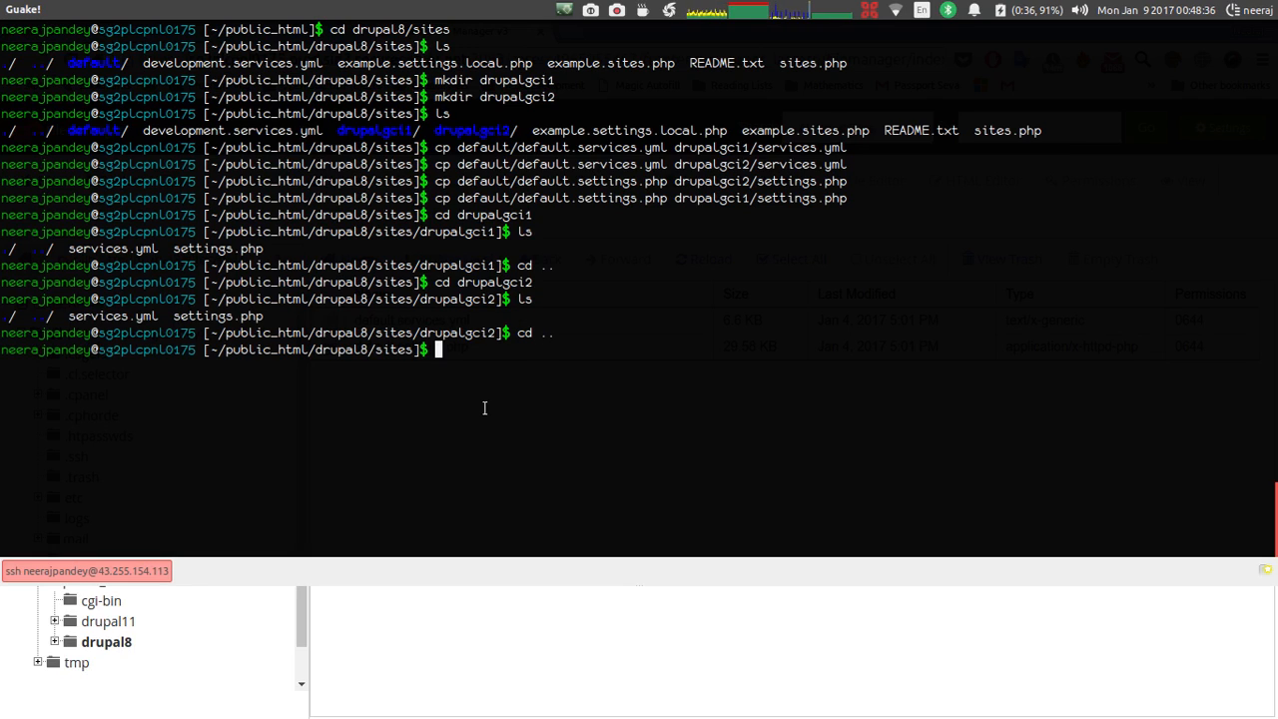
type("cd ..")
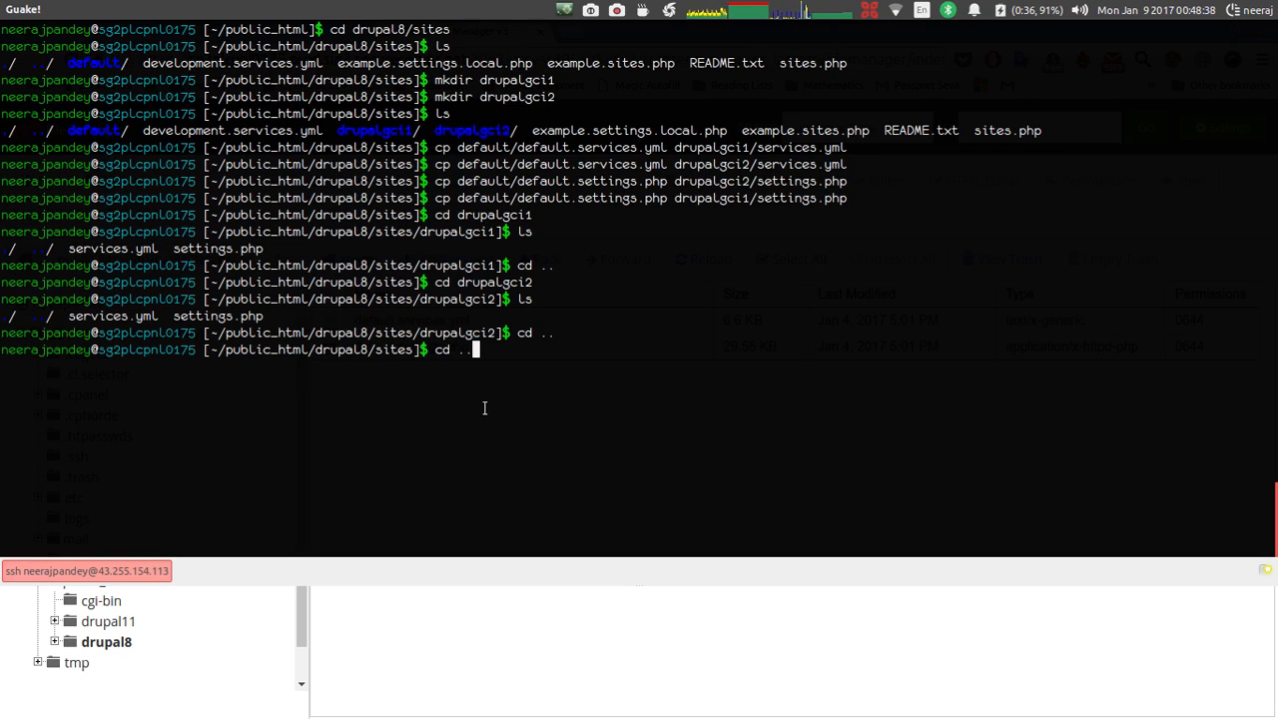
key("Return")
type("cd ")
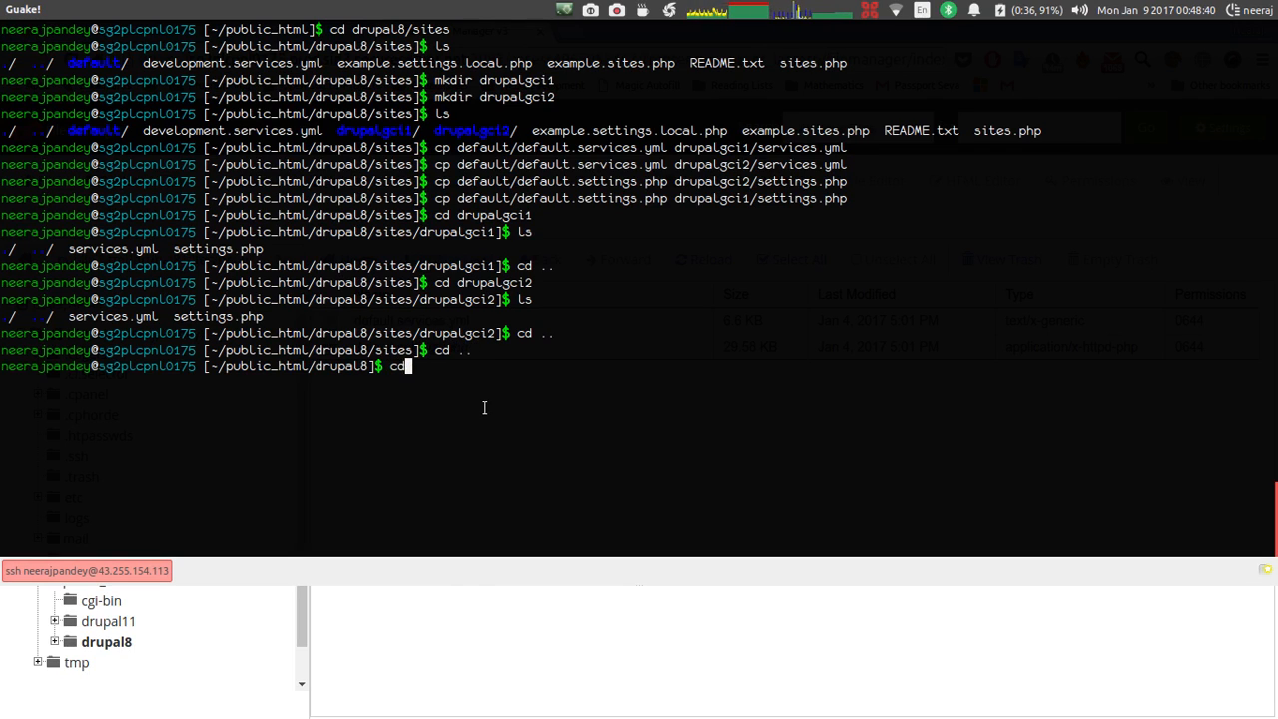
type("..")
key("Return")
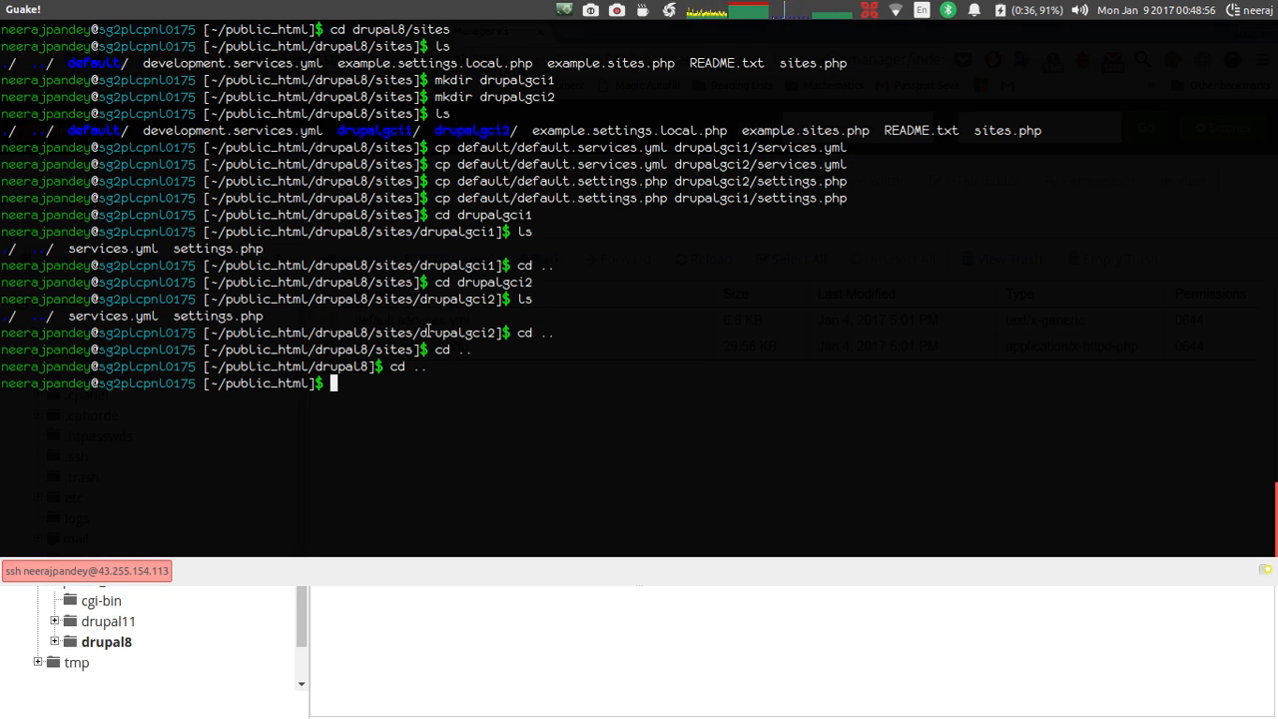
List public_html and run ln -s drupal drupalgci1.
type("ls")
key("Return")
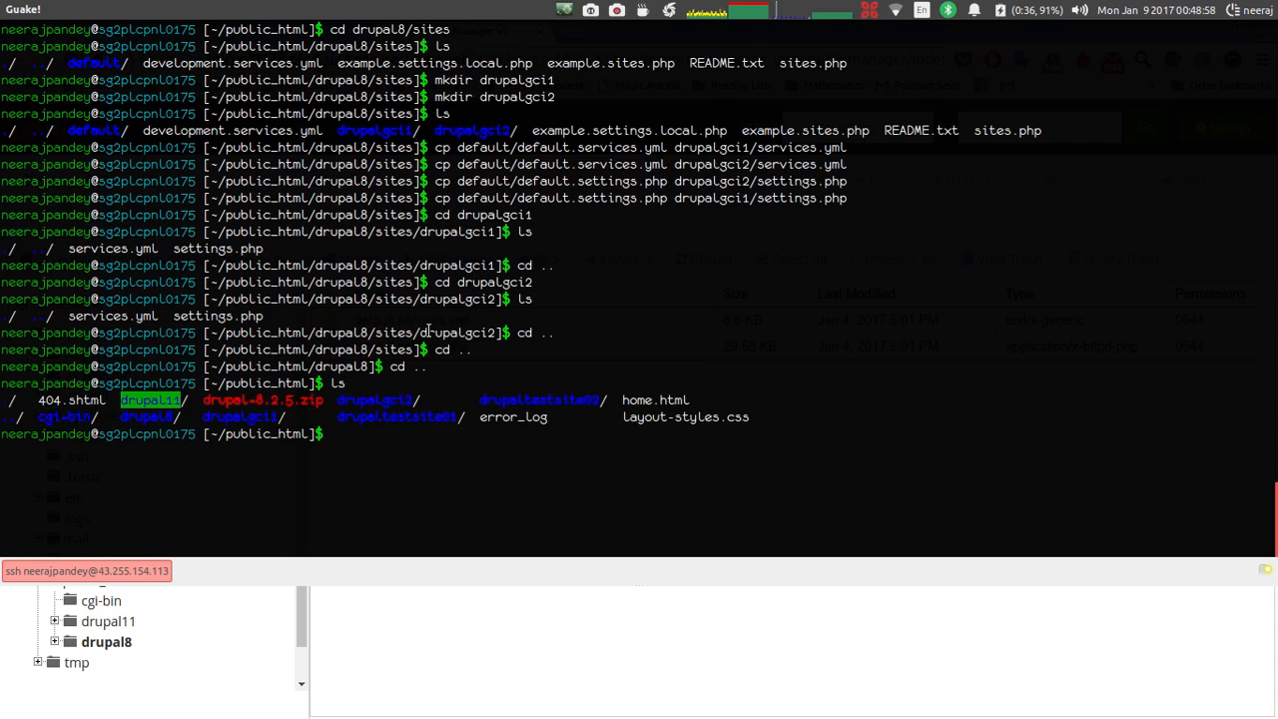
left_click_drag(336, 402, 593, 400)
left_click(594, 399)
left_click_drag(286, 419, 339, 431)
left_click(337, 432)
type("ls")
key("BackSpace")
type("n -s")
type("drupal ")
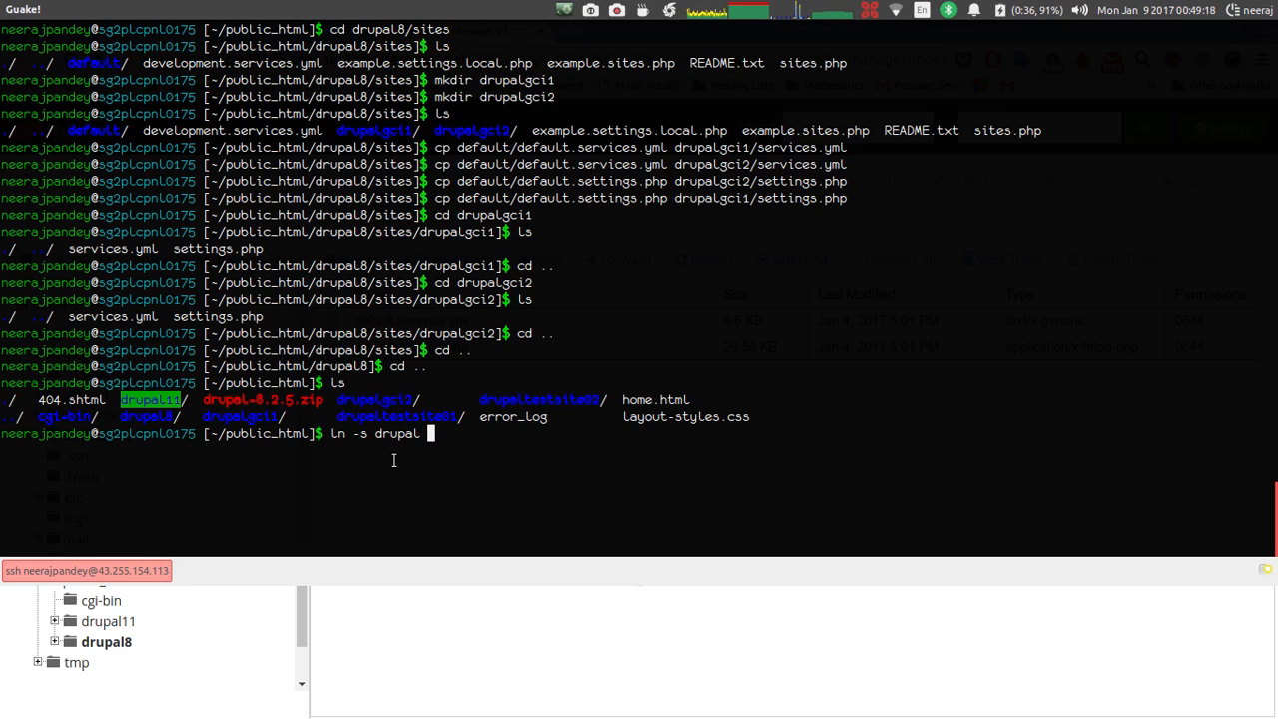
type("drupalgci1")
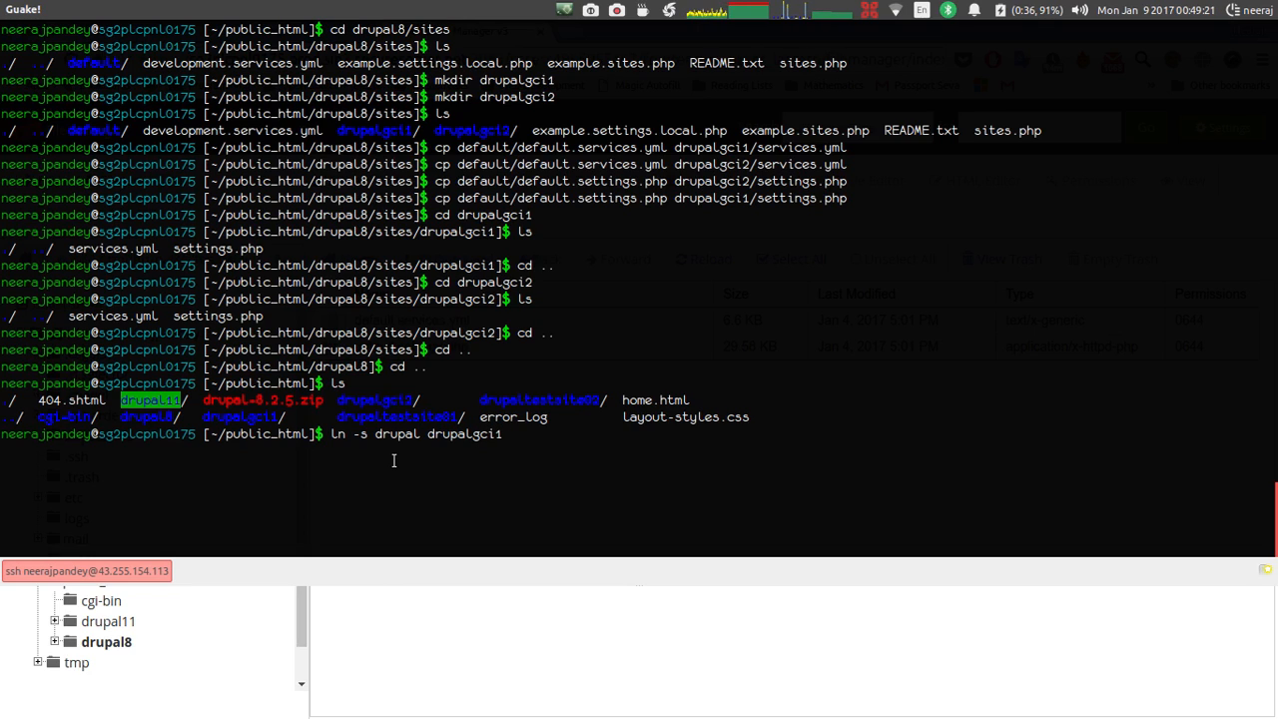
key("Return")
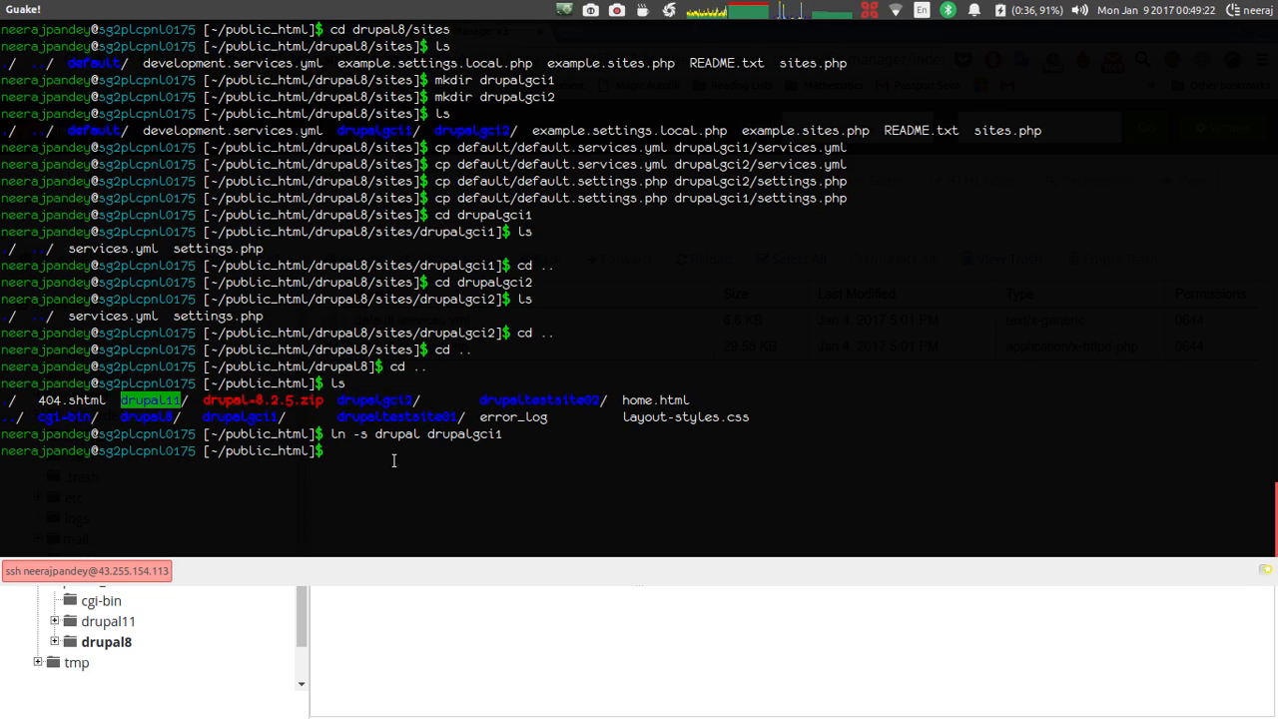
Inspect drupalgci1, finding the drupal symlink inside it, then return to public_html.
type("cd drupal")
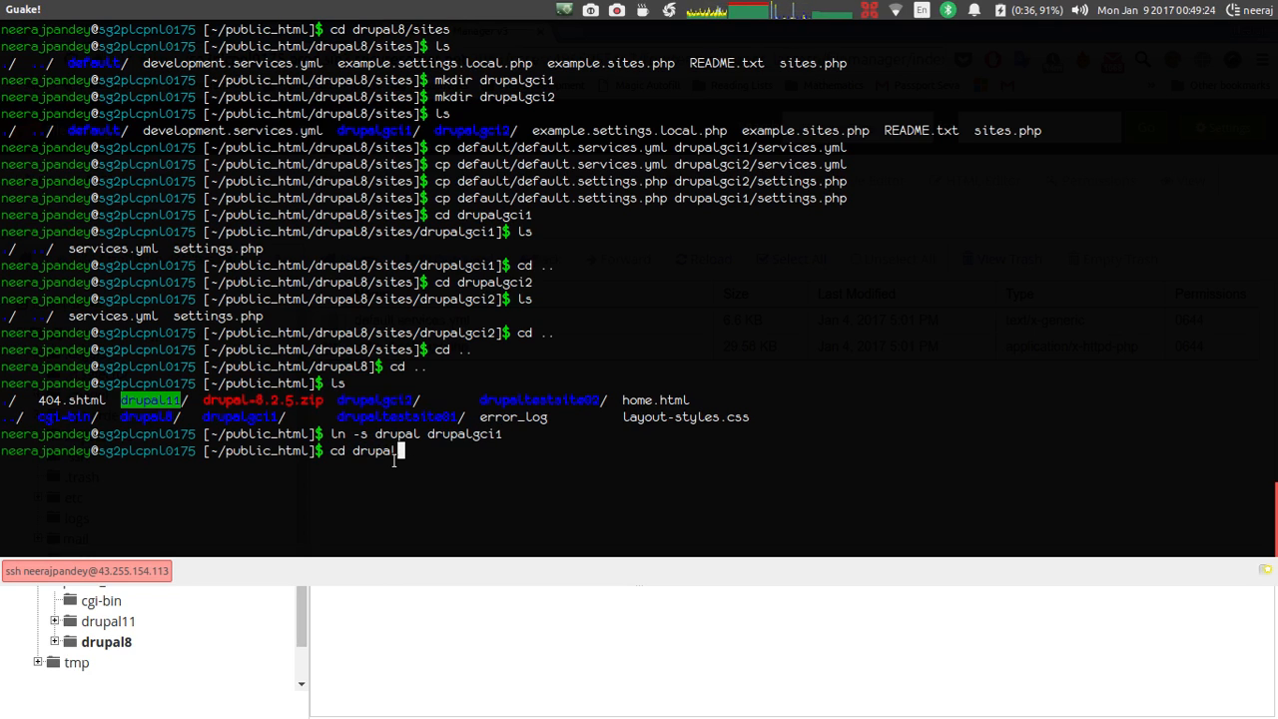
type("gci1")
key("Return")
type("l")
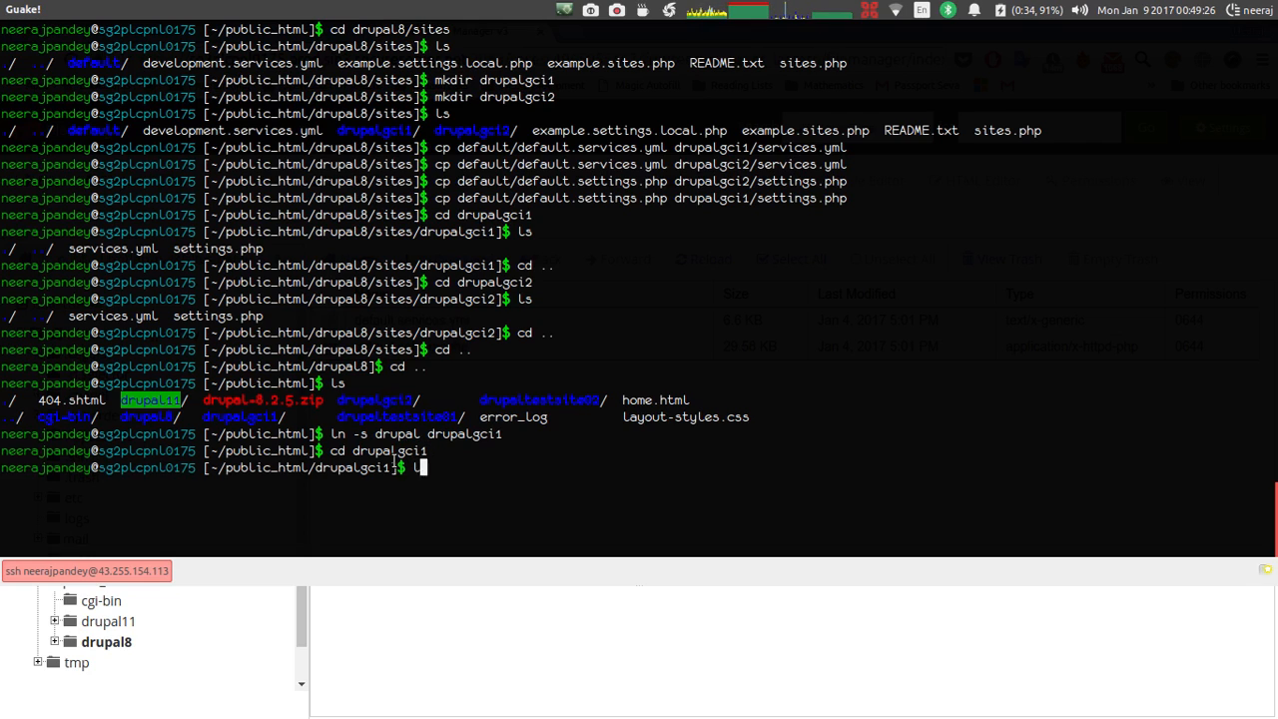
type("s")
key("Return")
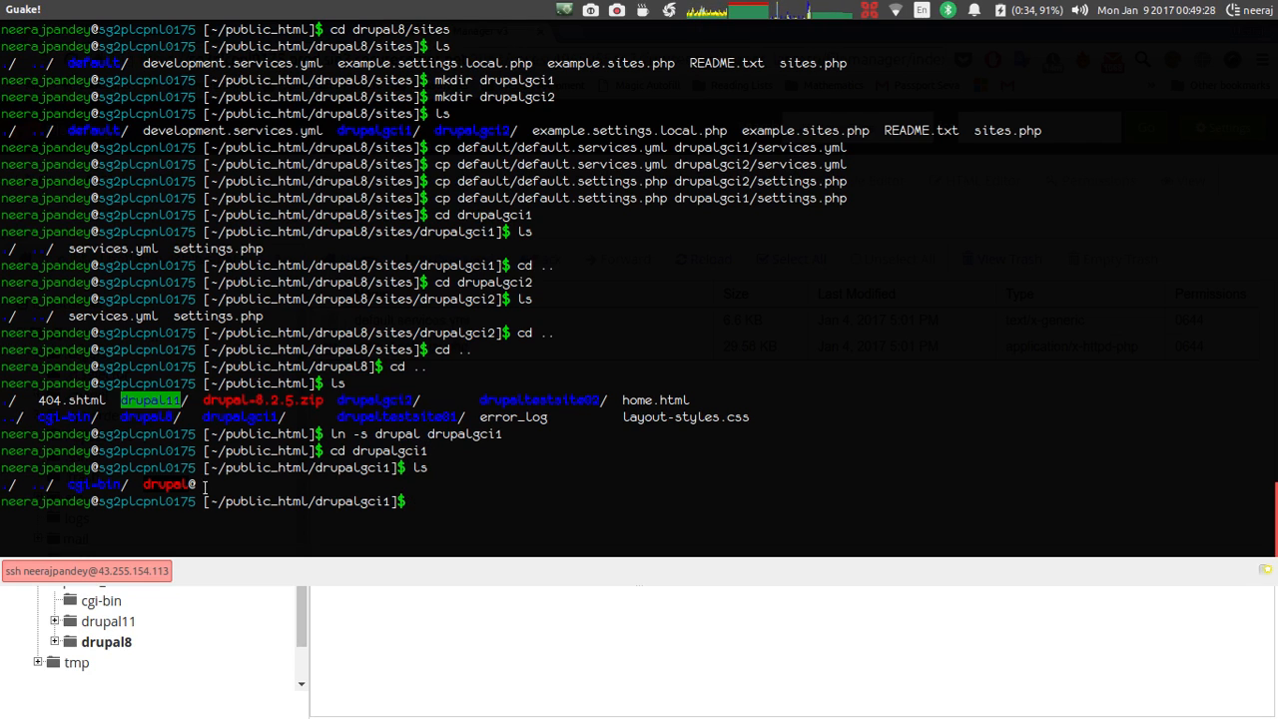
mouse_move(205, 488)
left_mouse_down()
mouse_move(138, 486)
mouse_move(198, 483)
left_mouse_up()
left_click(140, 487)
left_click(198, 484)
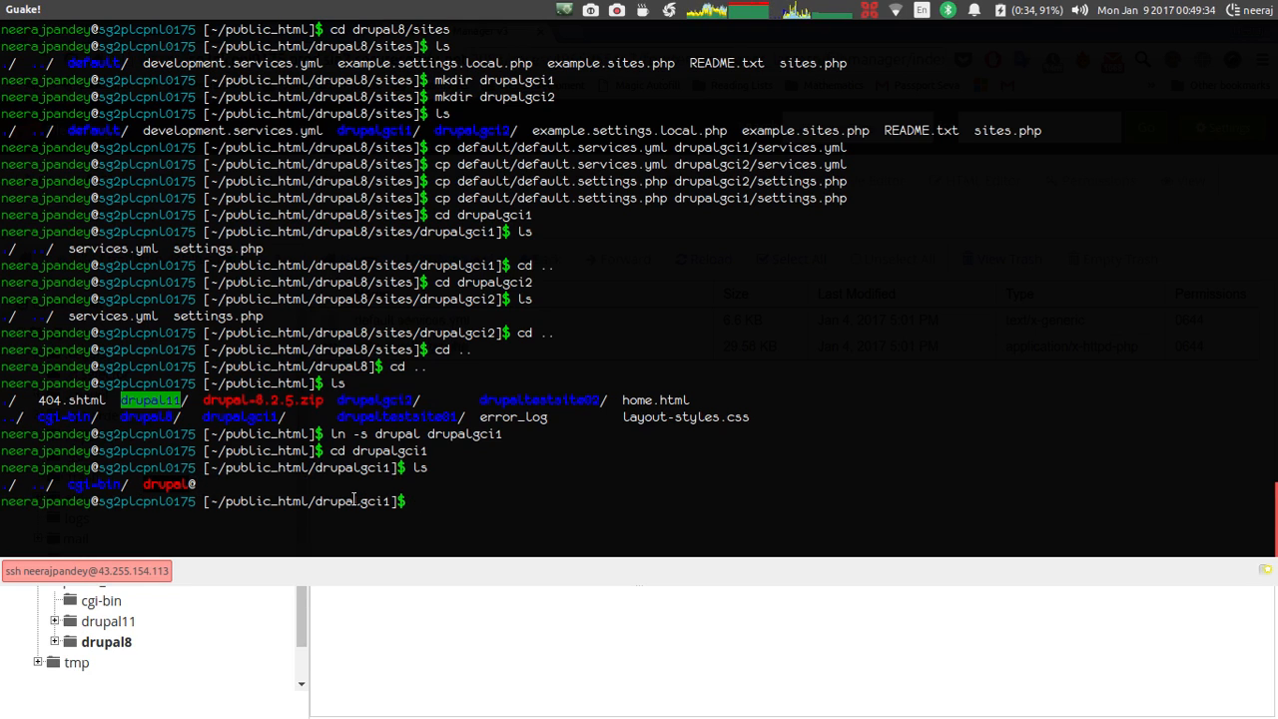
type("cd ..")
key("Return")
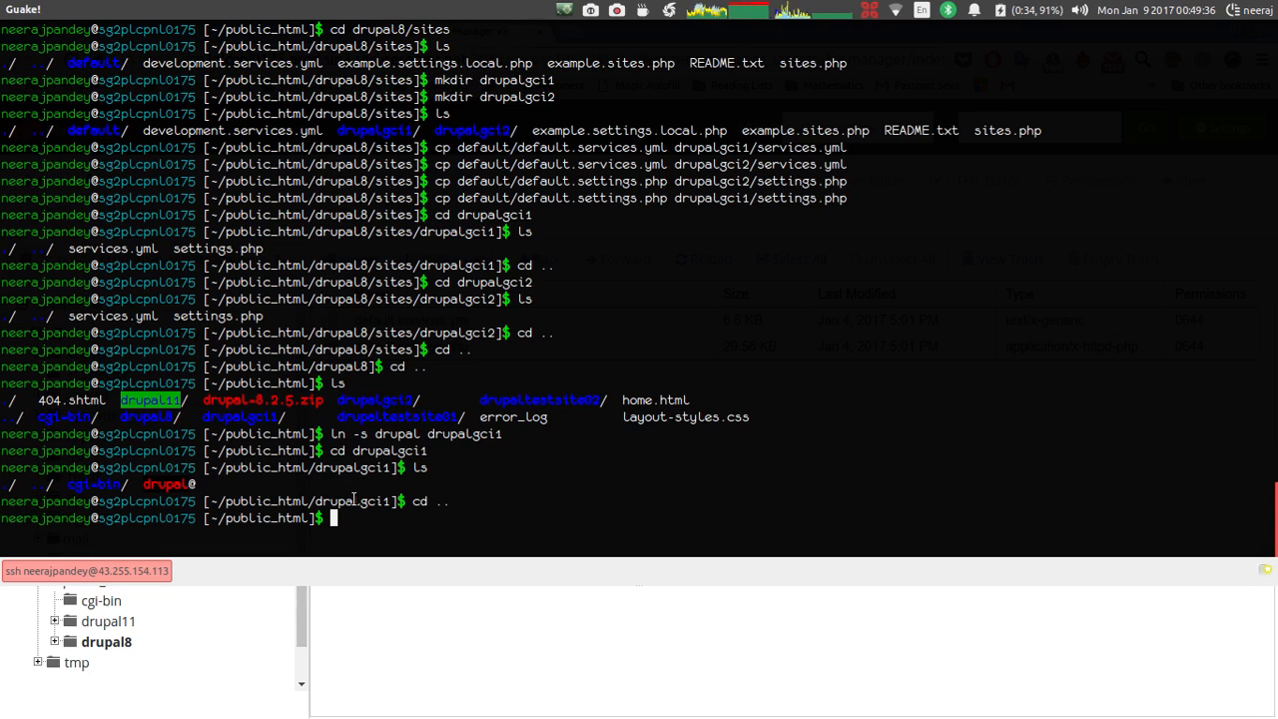
Delete the drupalgci1 and drupalgci2 folders from public_html and list what remains.
type("rm -rf ")
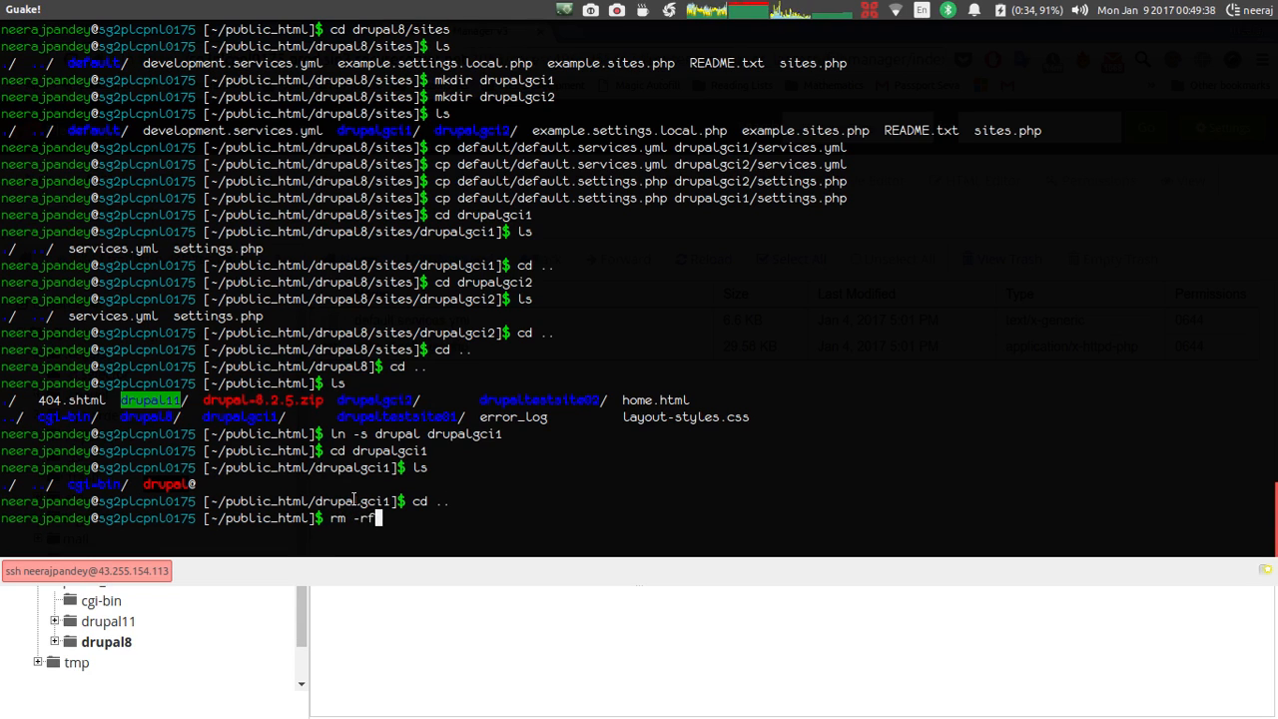
type("dru")
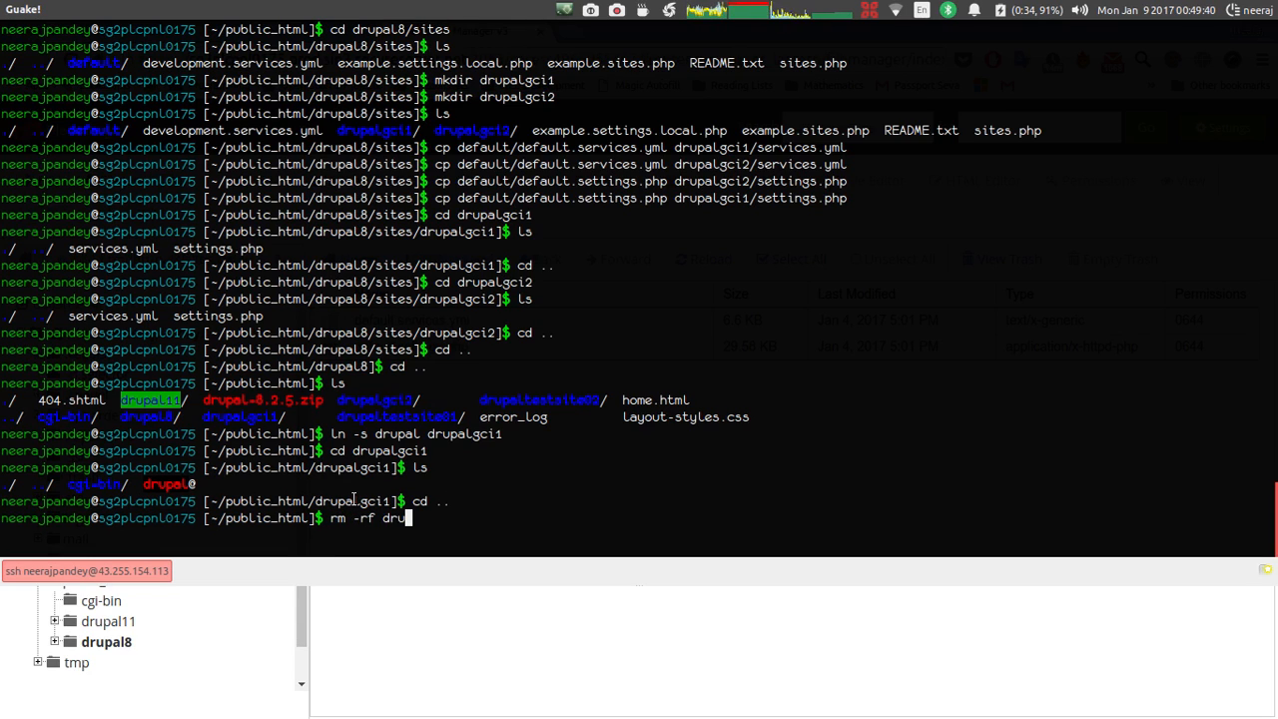
type("palgci")
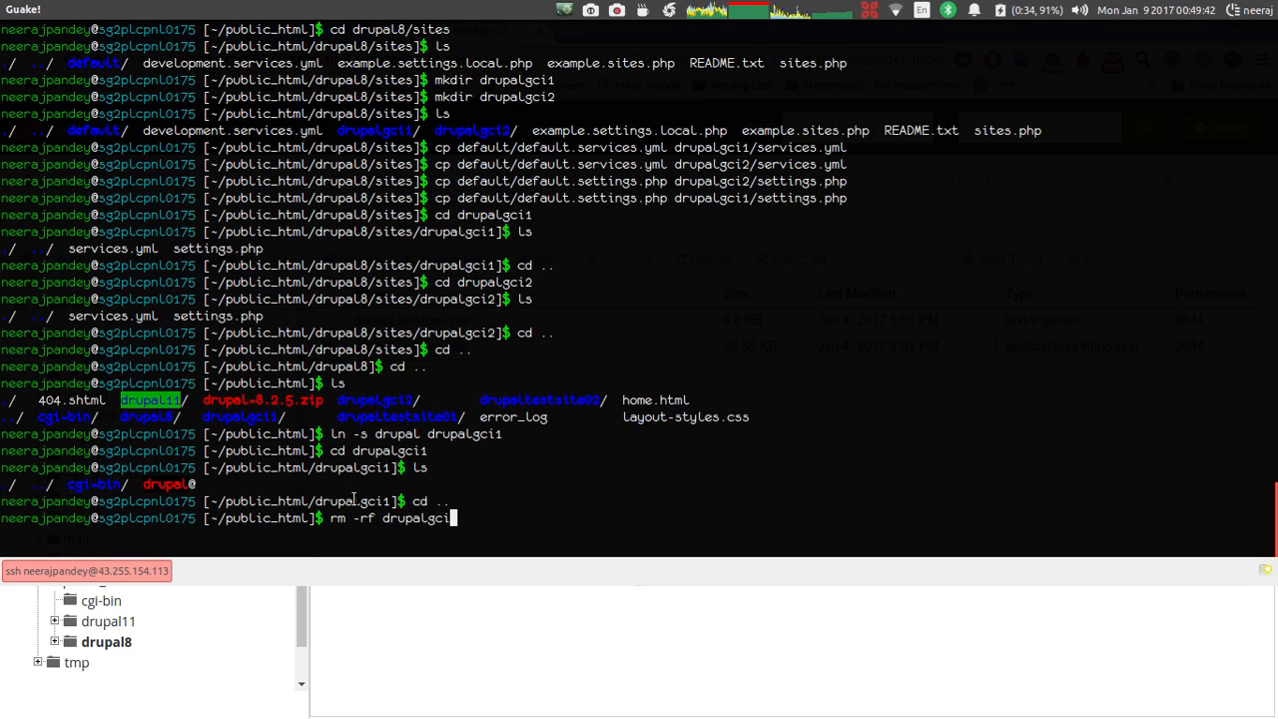
type("1")
key("Return")
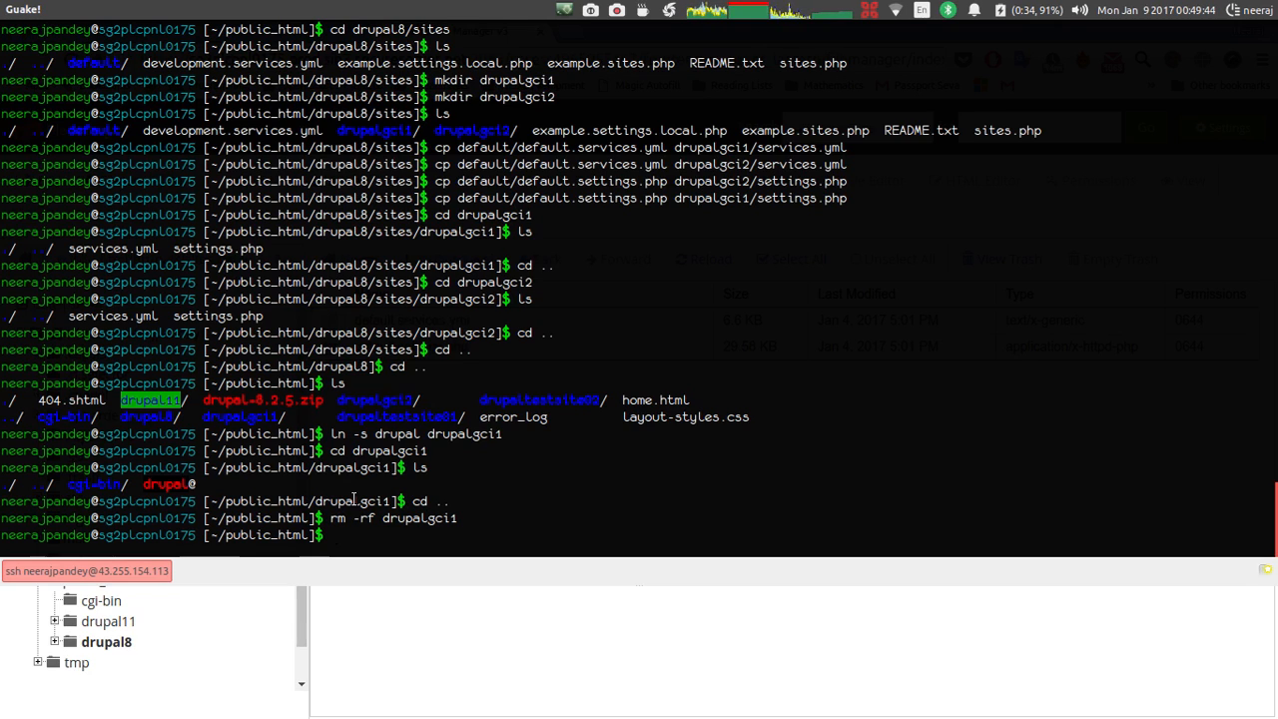
type("rm -rf drupal")
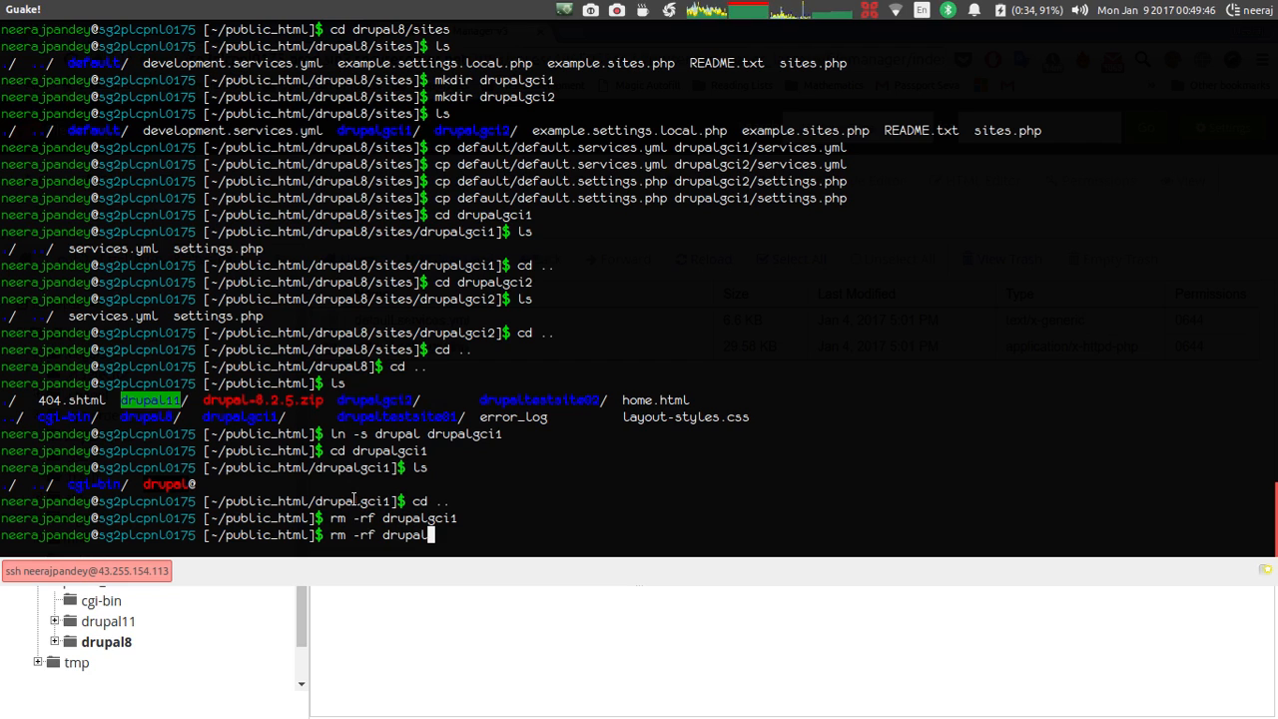
type("gci2")
key("Return")
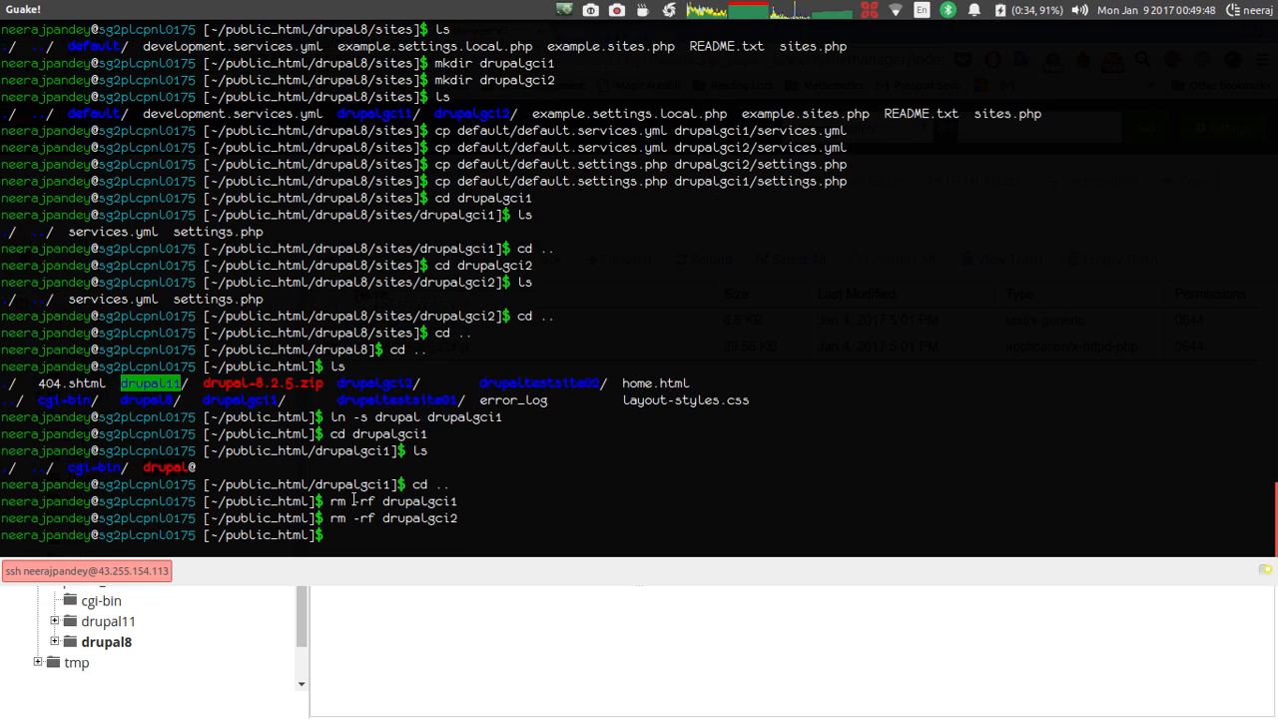
type("ls")
key("Return")
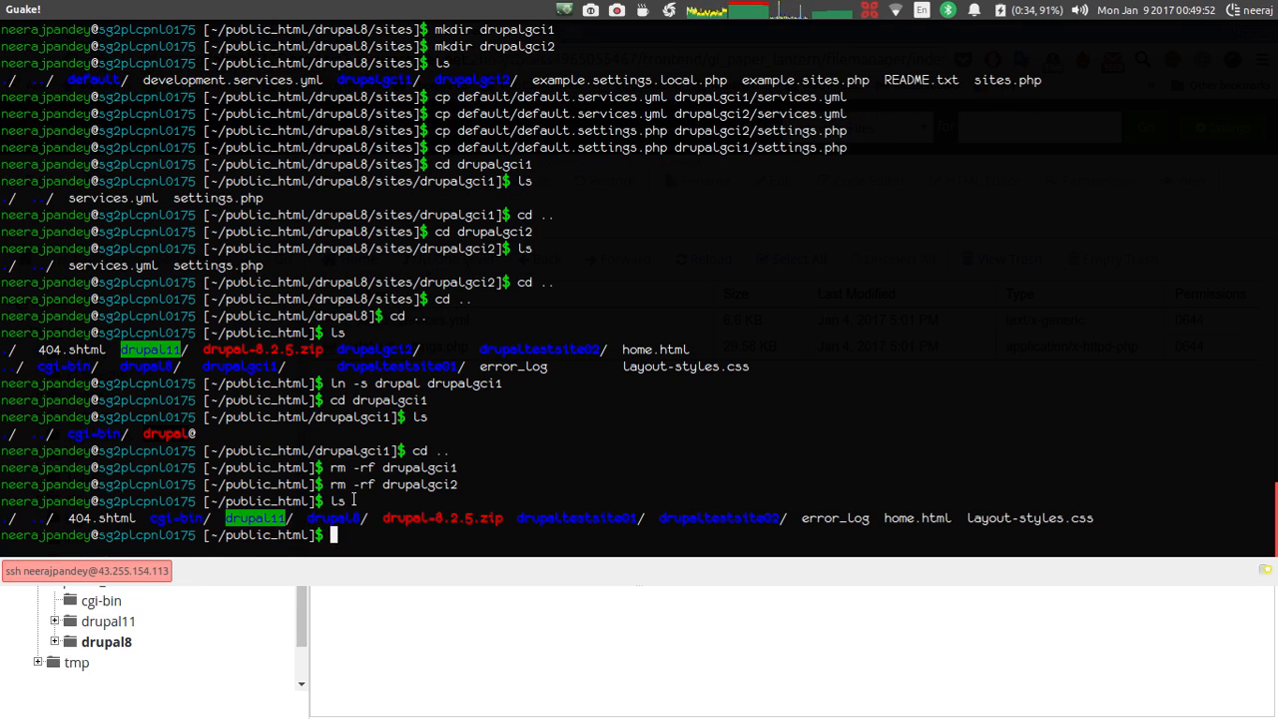
Create drupalgci1 and drupalgci2 symlinks to drupal with ln -s, then list to verify.
type("ln -r")
key("BackSpace")
type("s drupal drupalgci1")
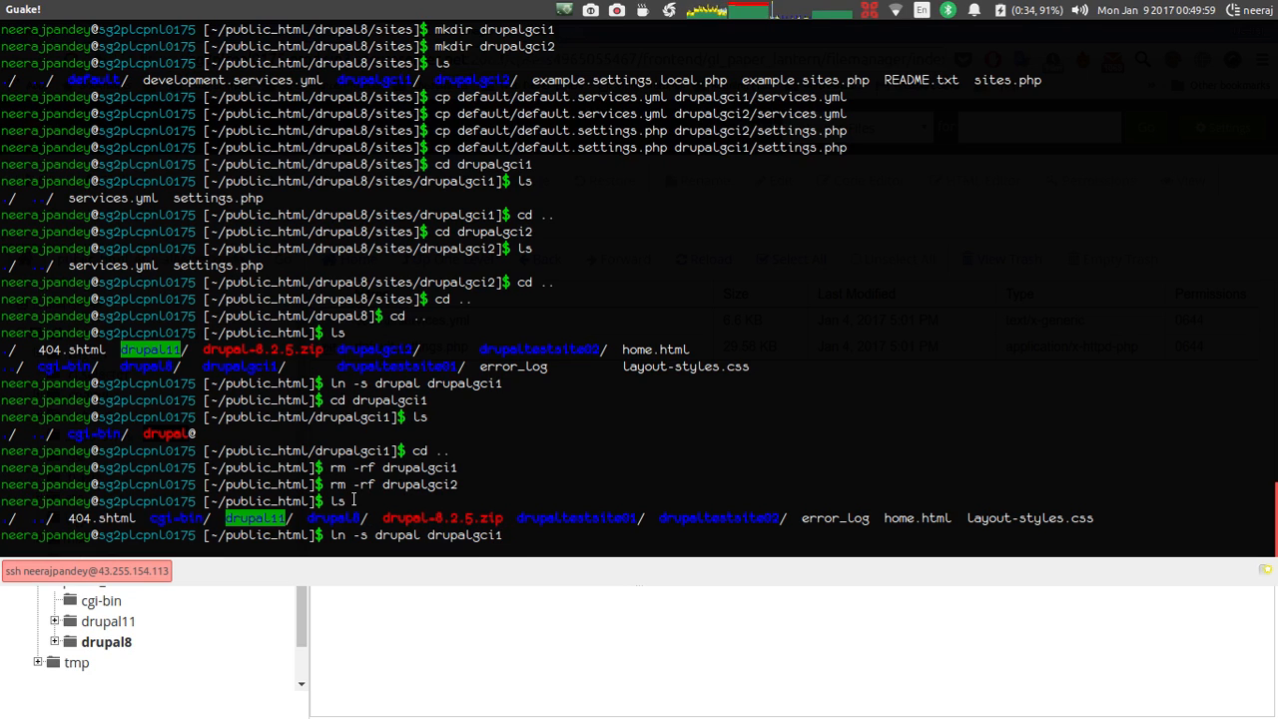
key("Return")
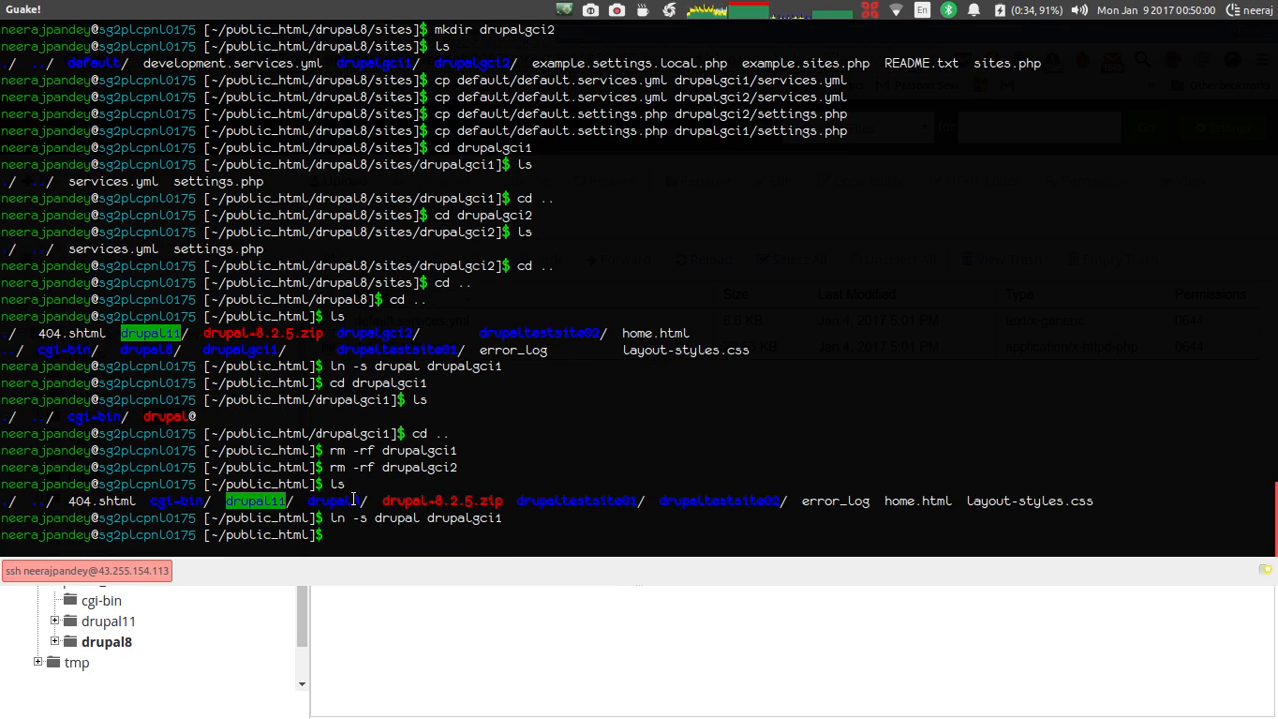
type("ln -s drupal")
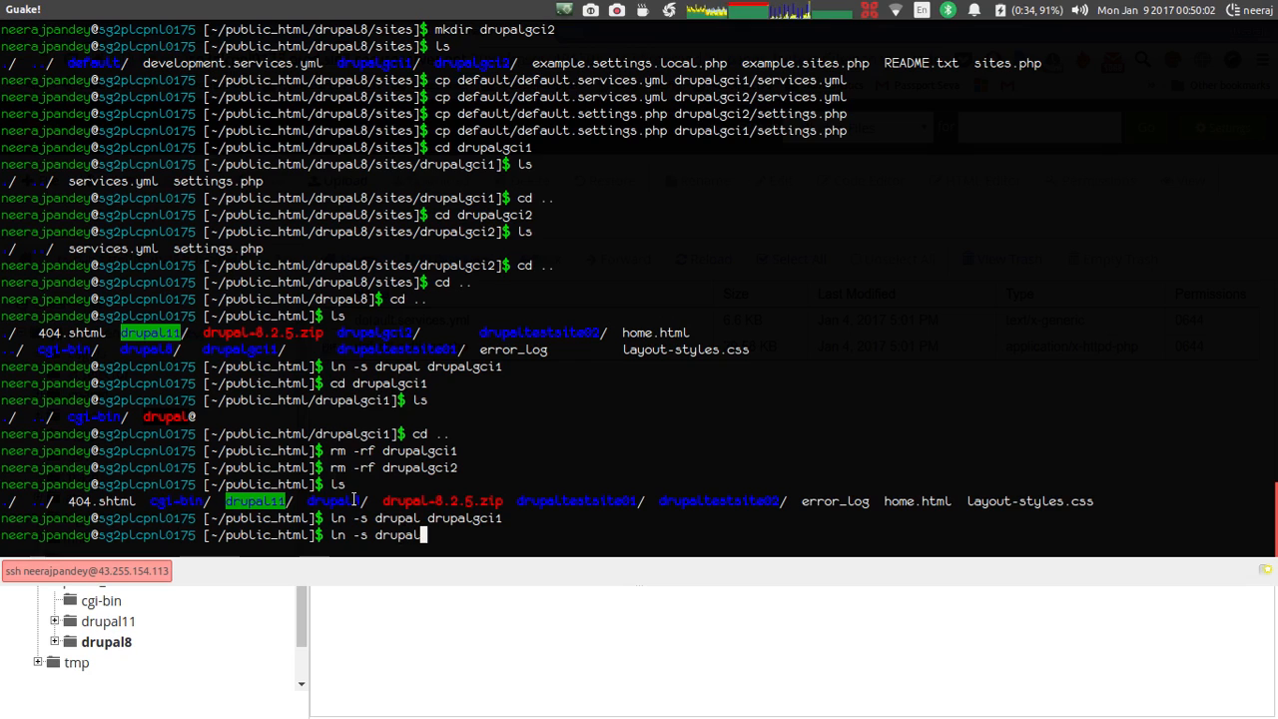
type("gci2")
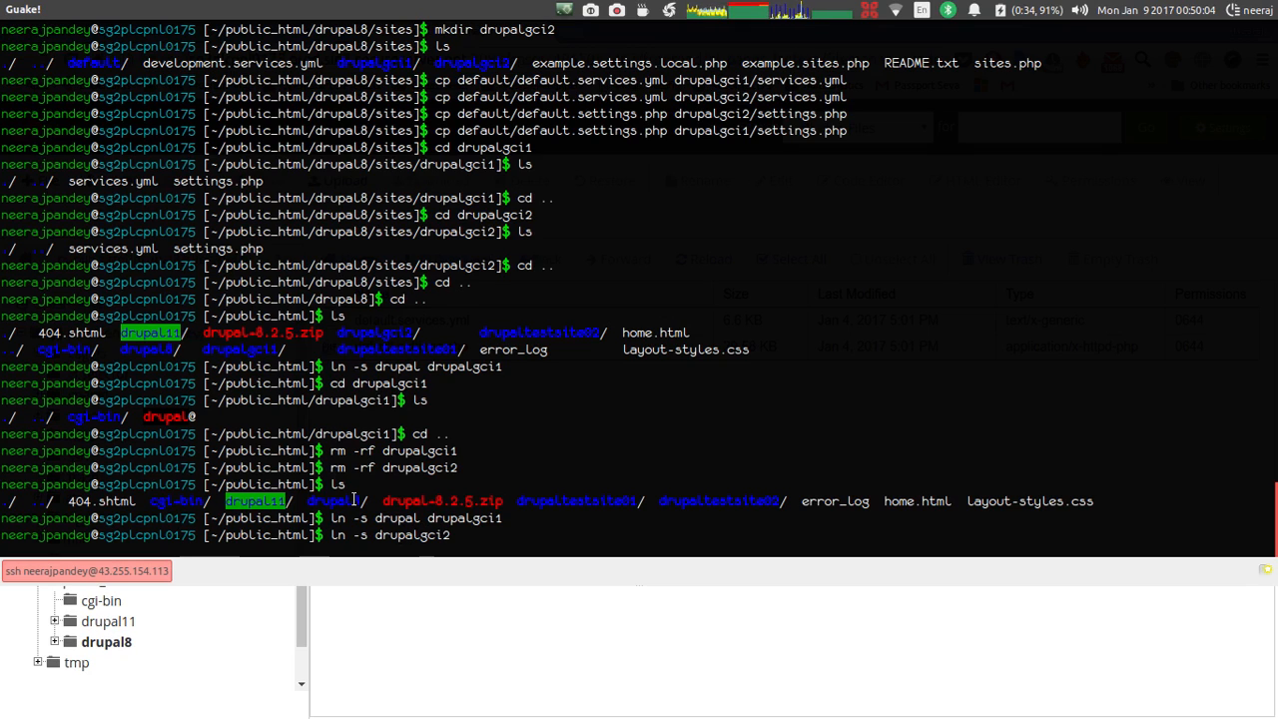
key("BackSpace")
key("BackSpace")
key("BackSpace")
key("BackSpace")
type("drupa")
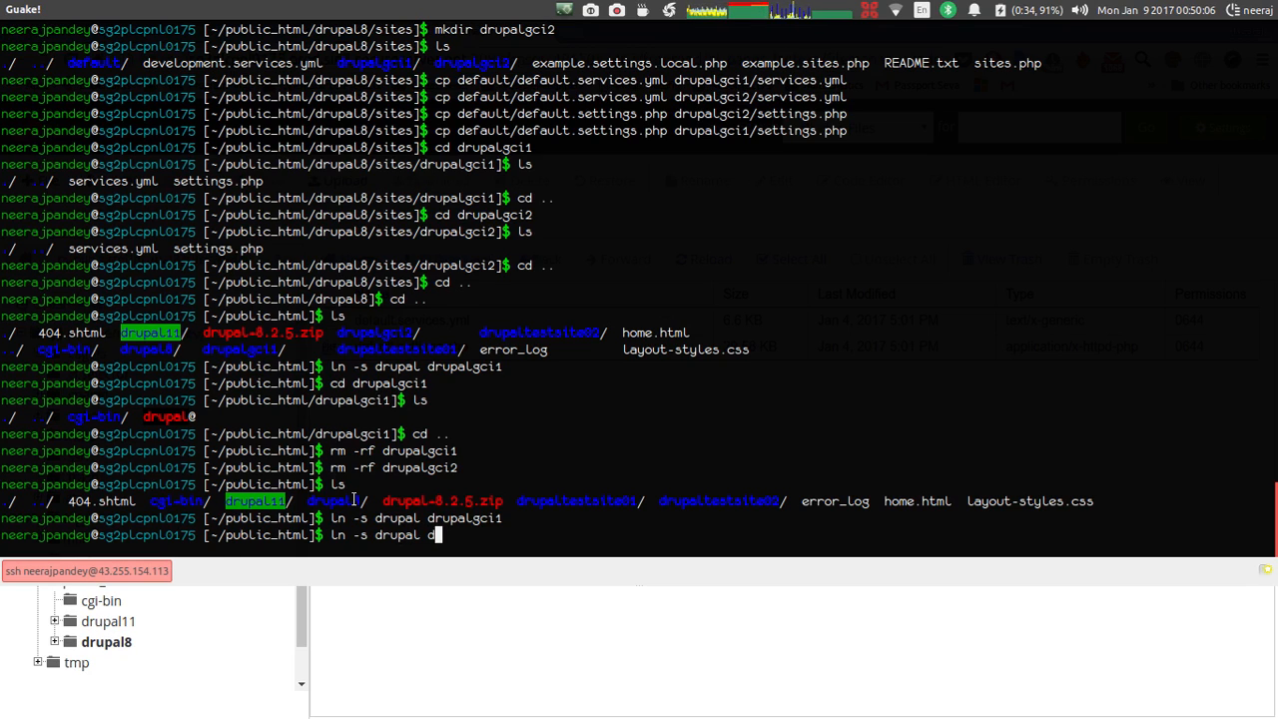
type("lgci2")
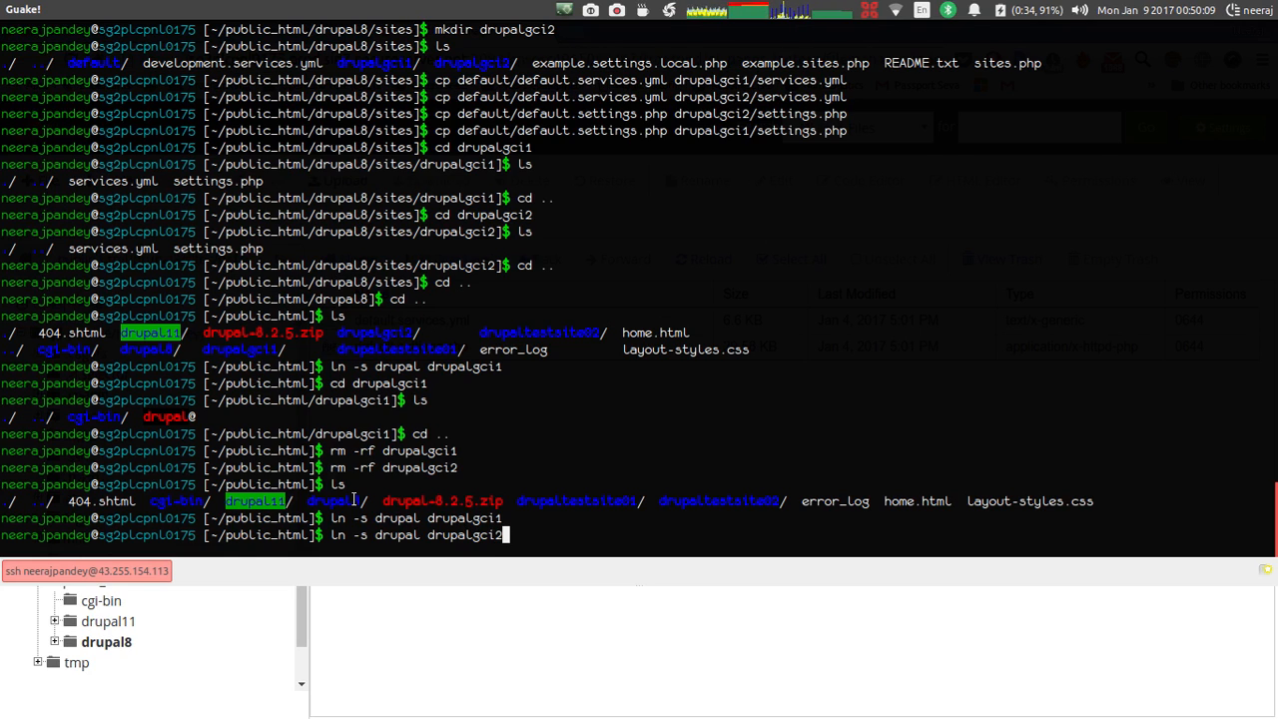
key("Return")
type("ls")
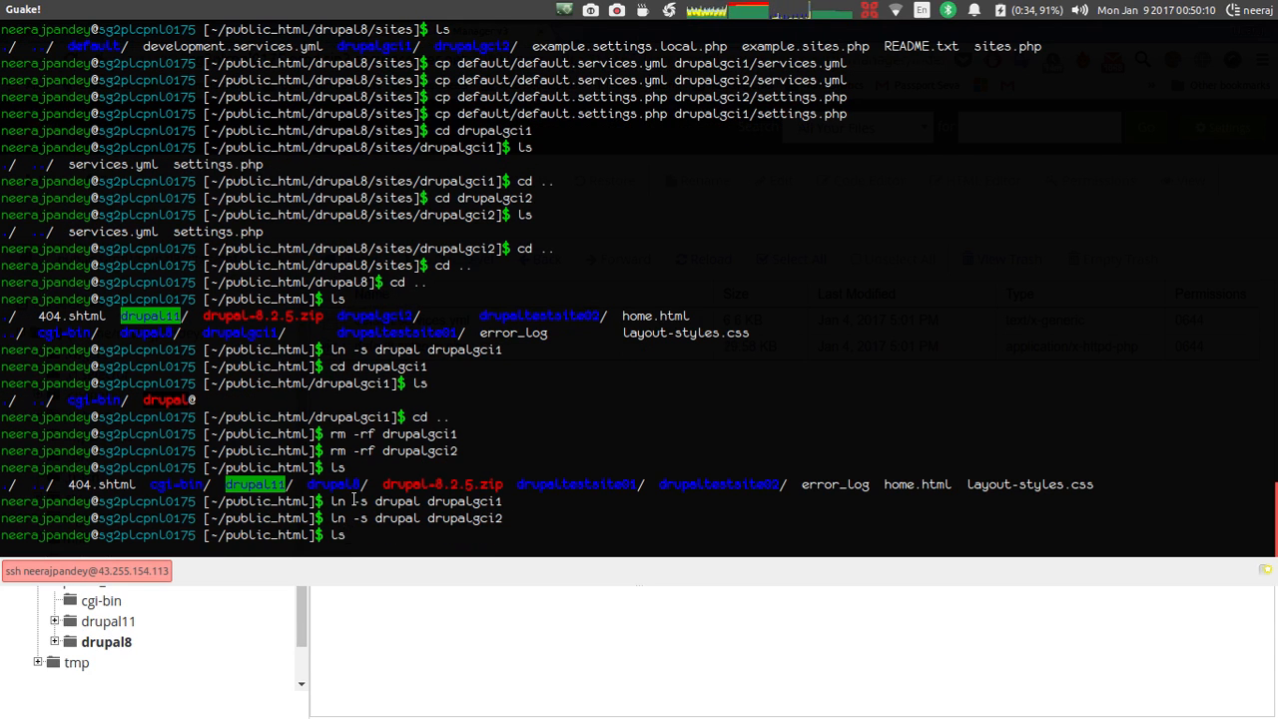
key("Return")
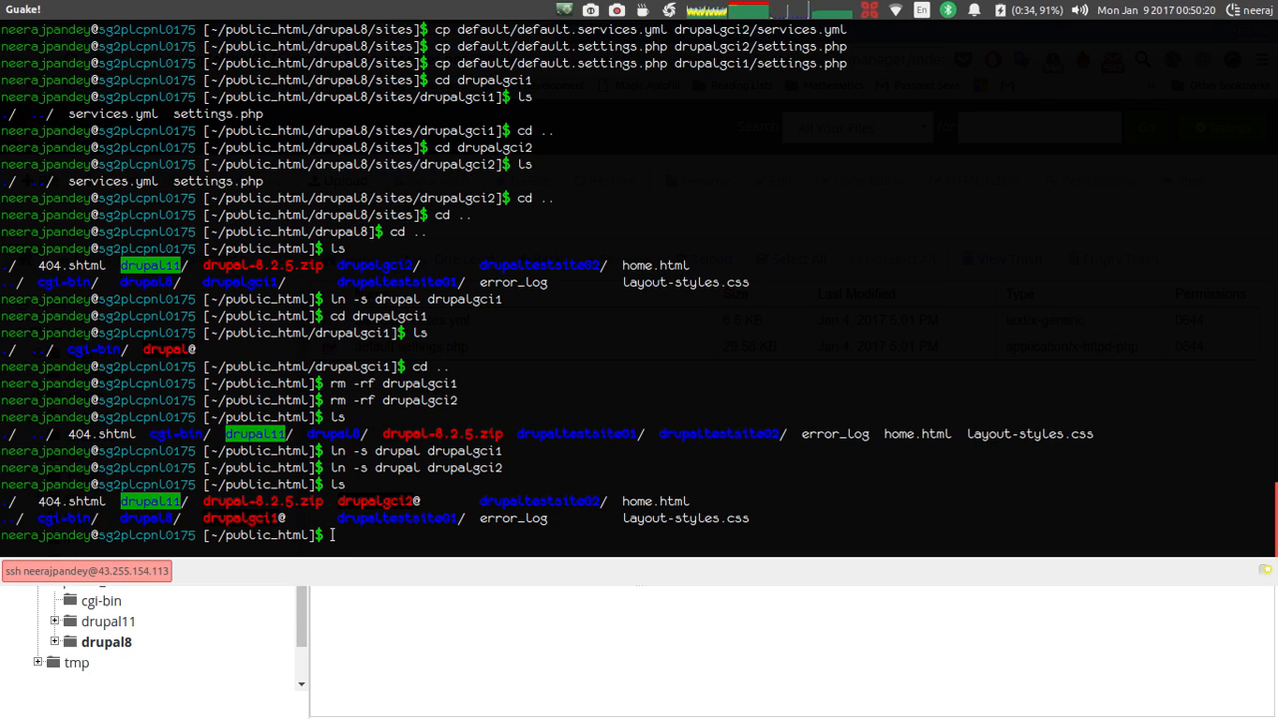
Check the drupal8 folder name, then remove the old drupalgci1 and drupalgci2 links.
type("rm")
key("F12")
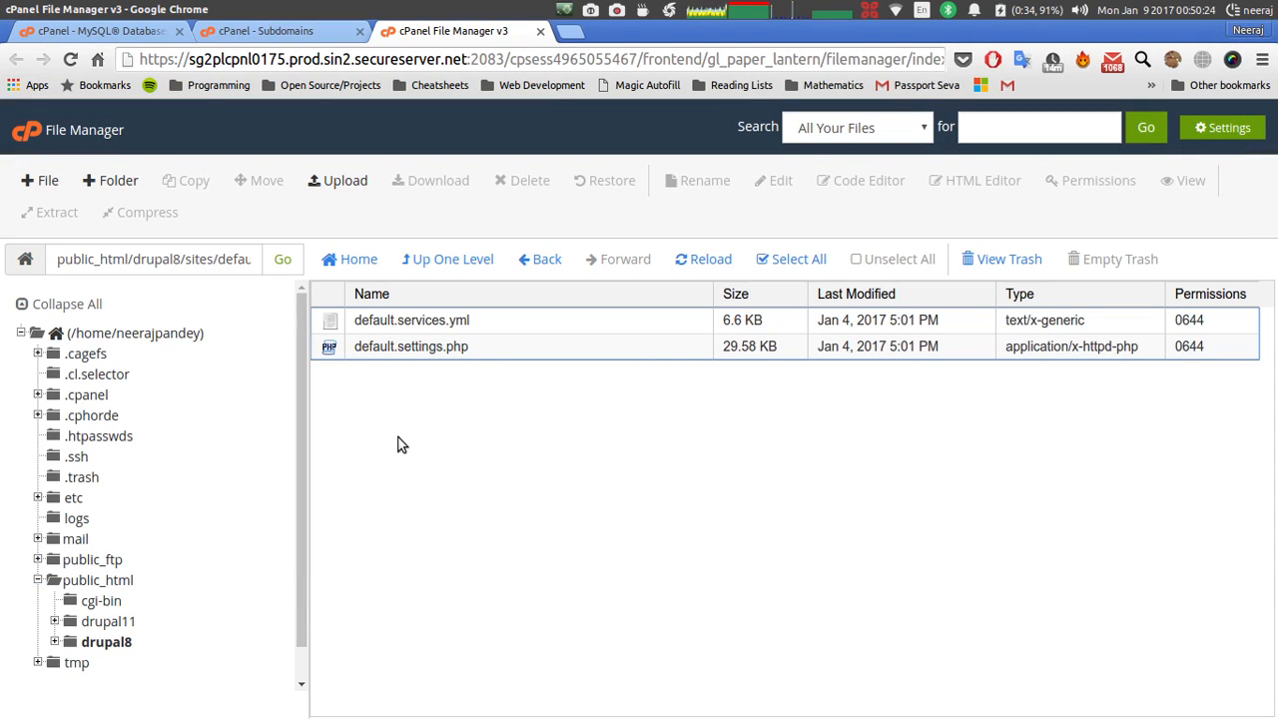
double_click(179, 260)
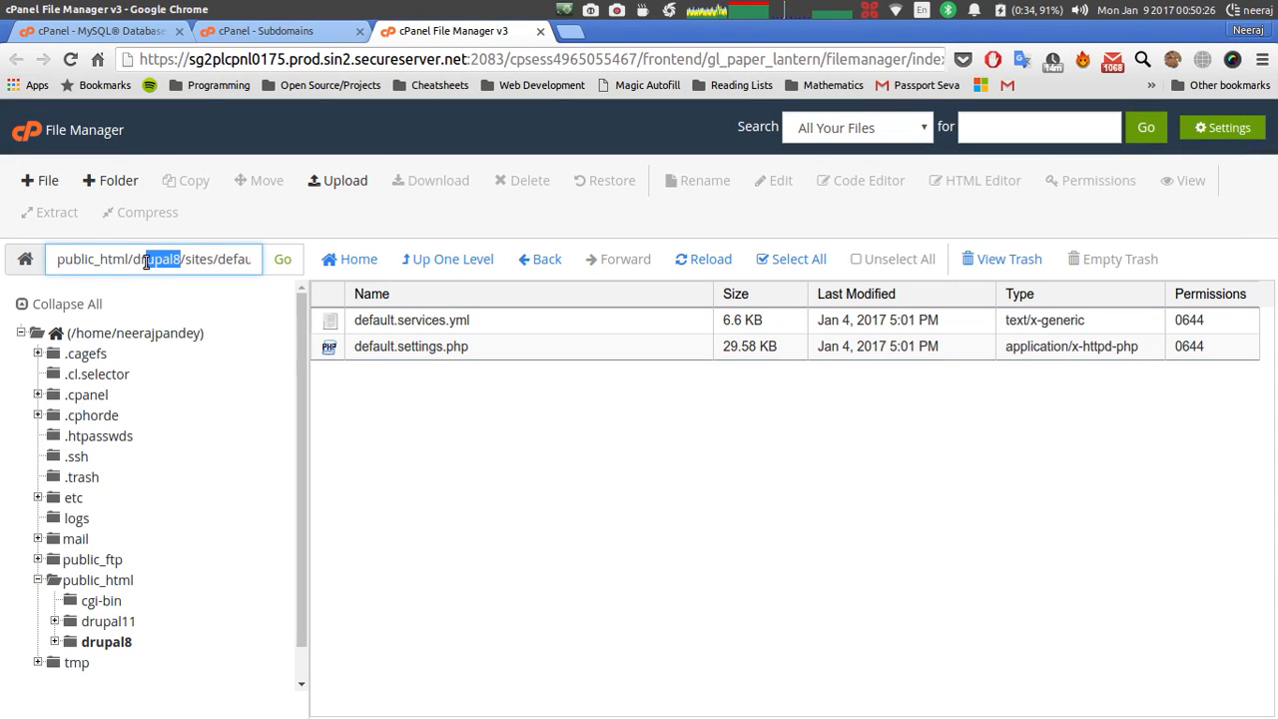
left_click(139, 259)
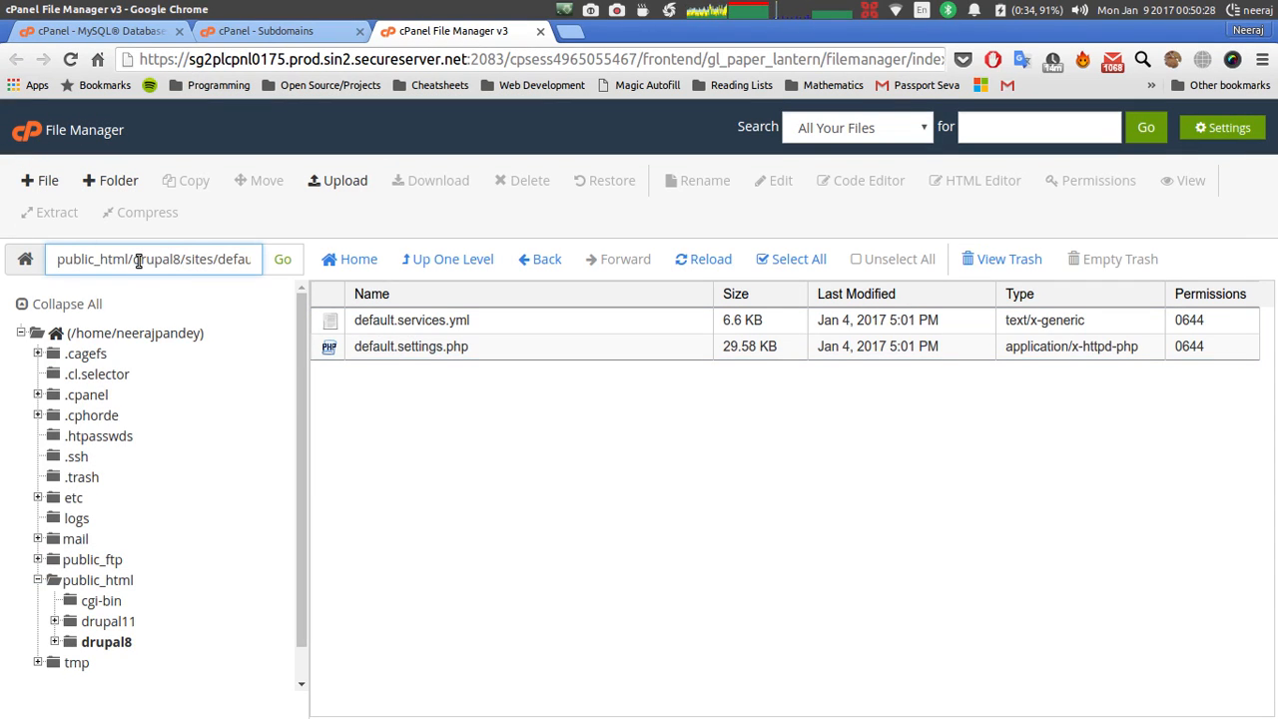
key("F12")
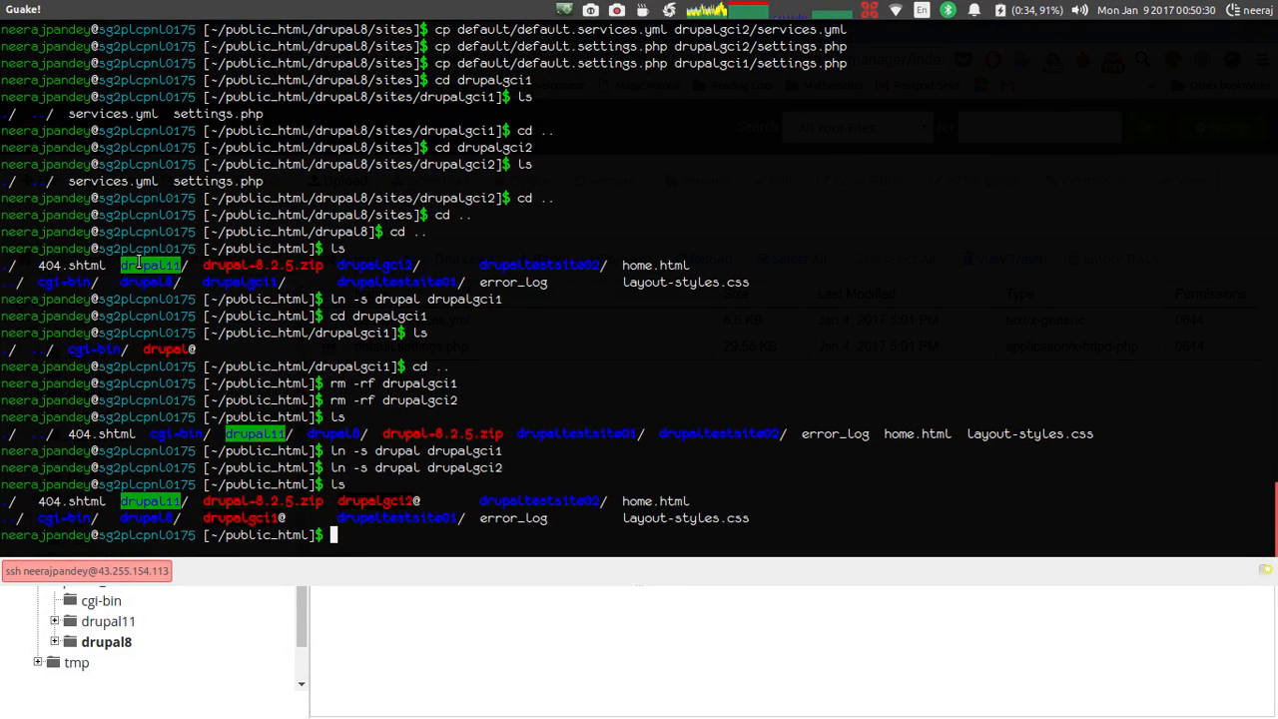
type("-rf drupalgci")
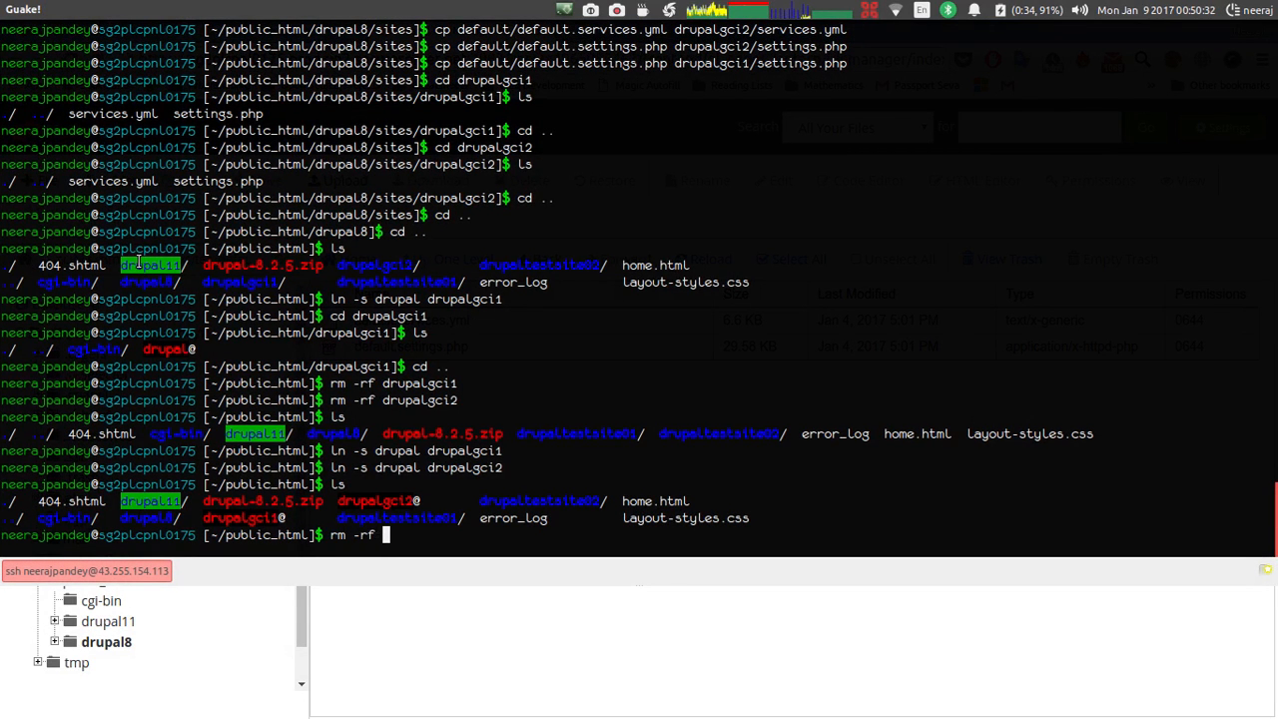
type("1")
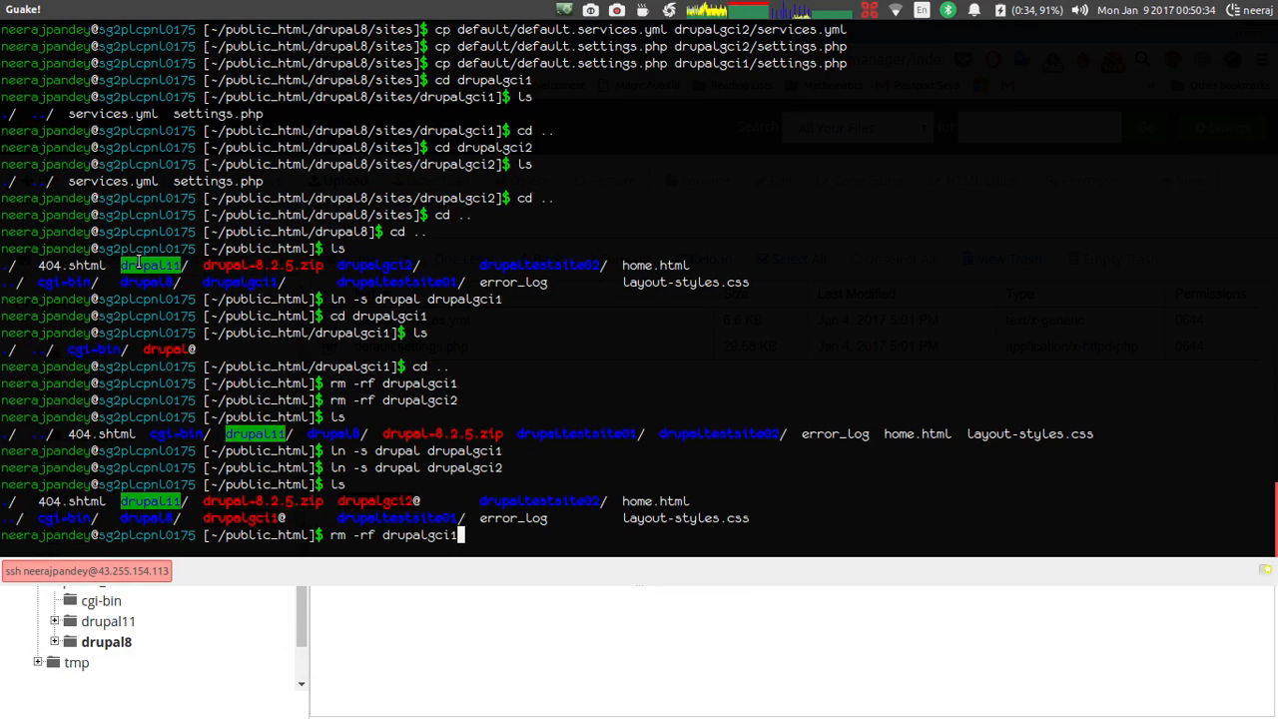
key("Return")
type("rm")
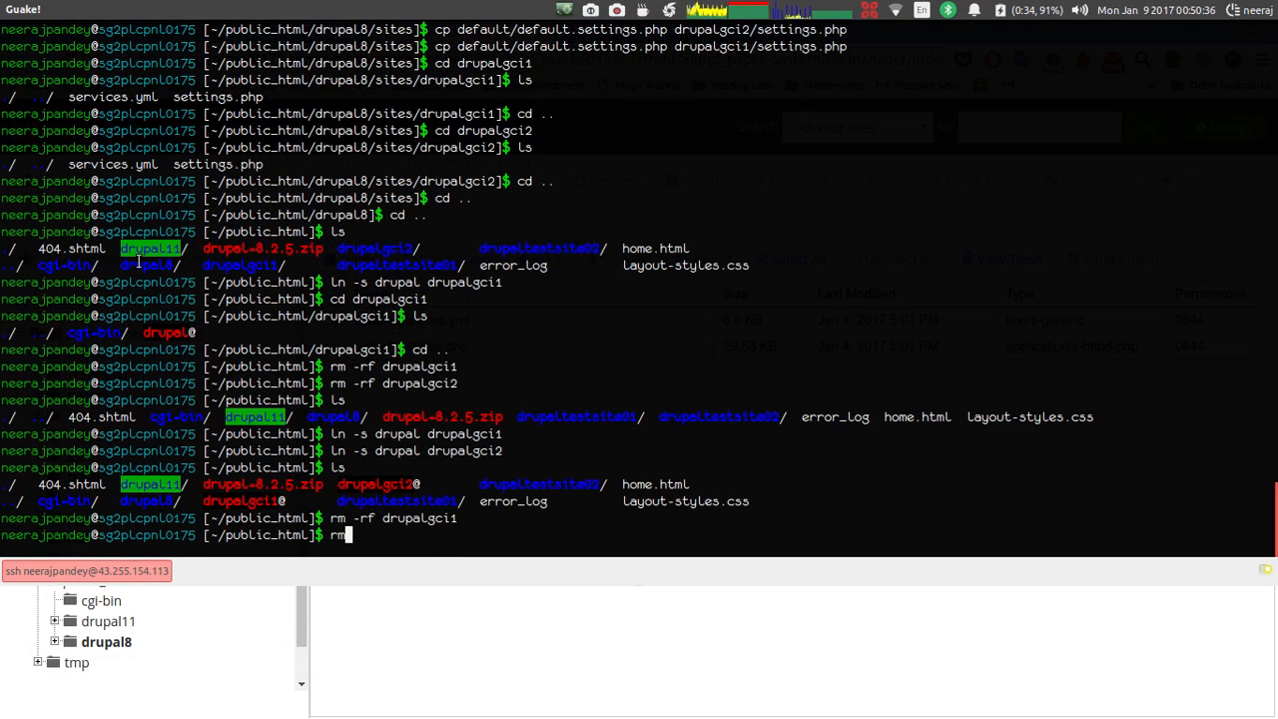
type(" -rf drupal")
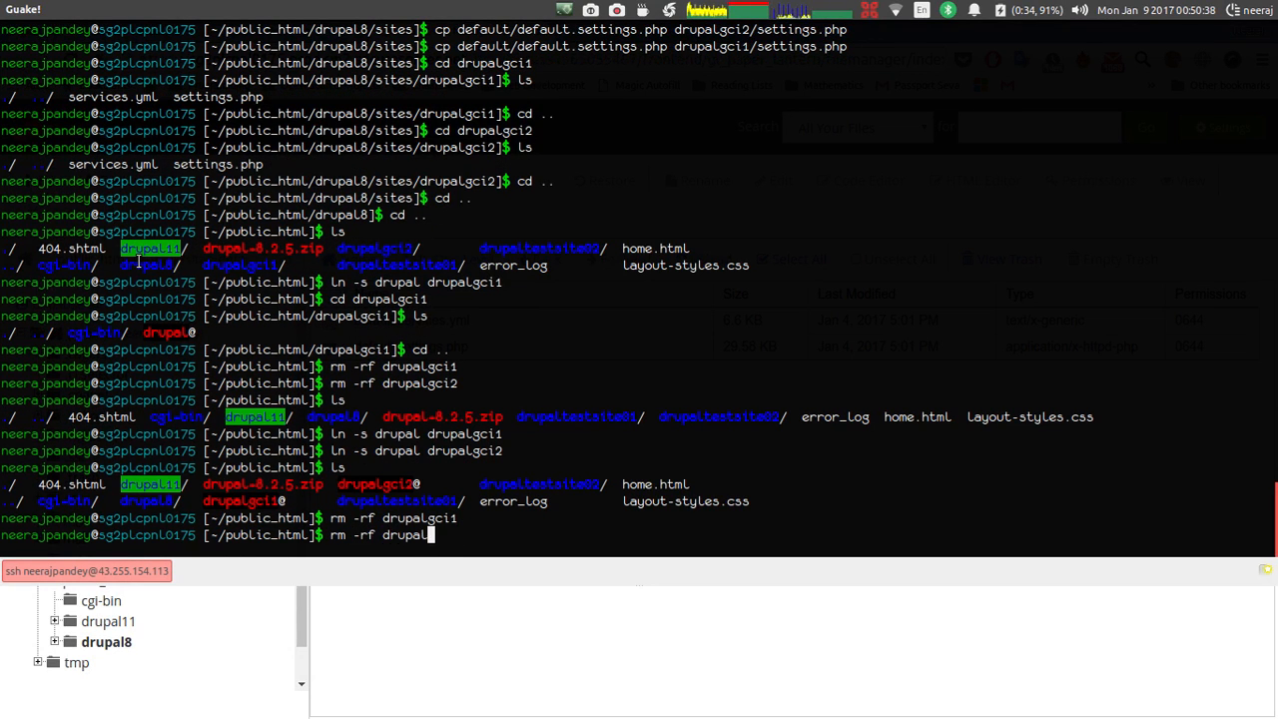
type("gci2")
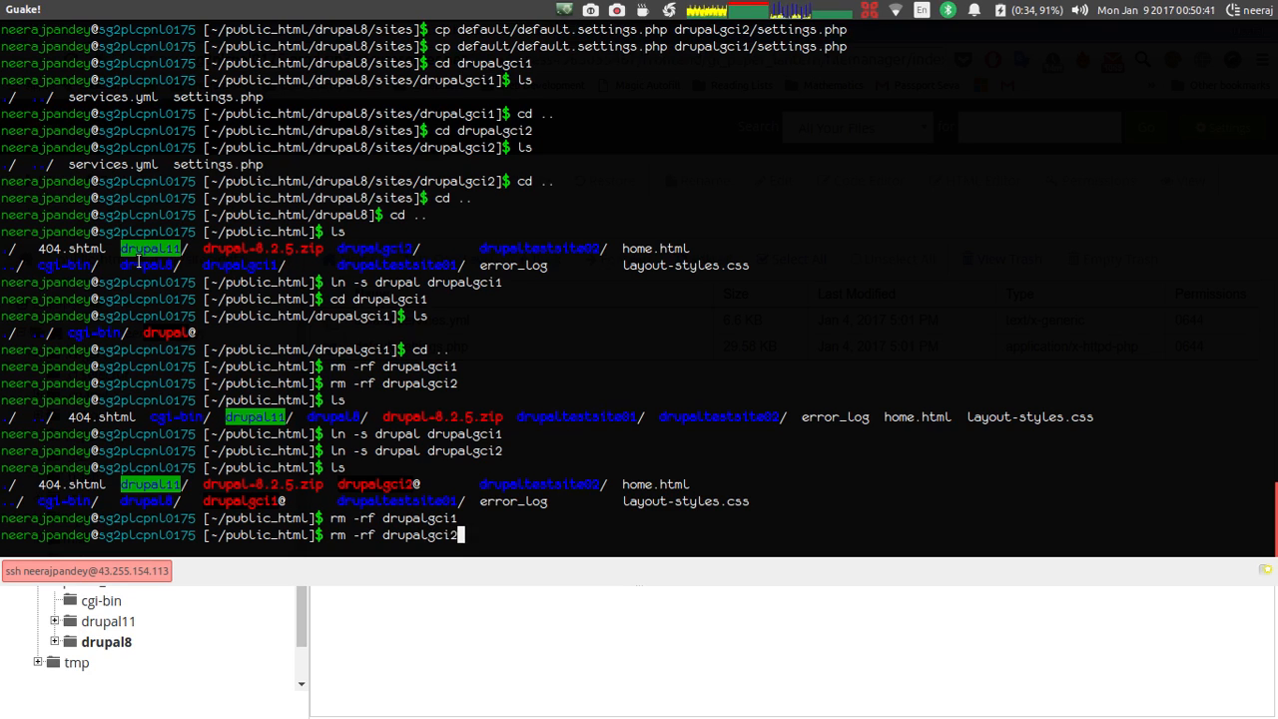
key("Return")
type("l")
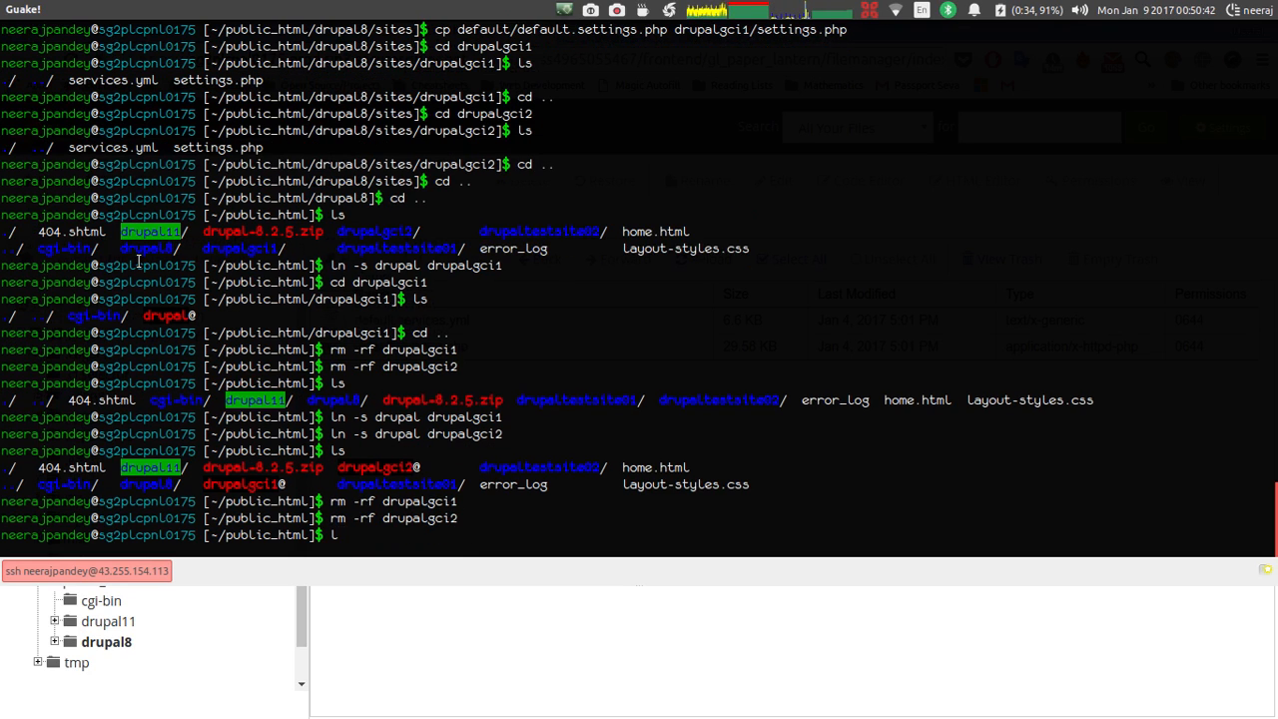
type("s")
key("Return")
Create drupalgci1 and drupalgci2 symlinks pointing to drupal8 and list public_html.
type("ln -s dru")
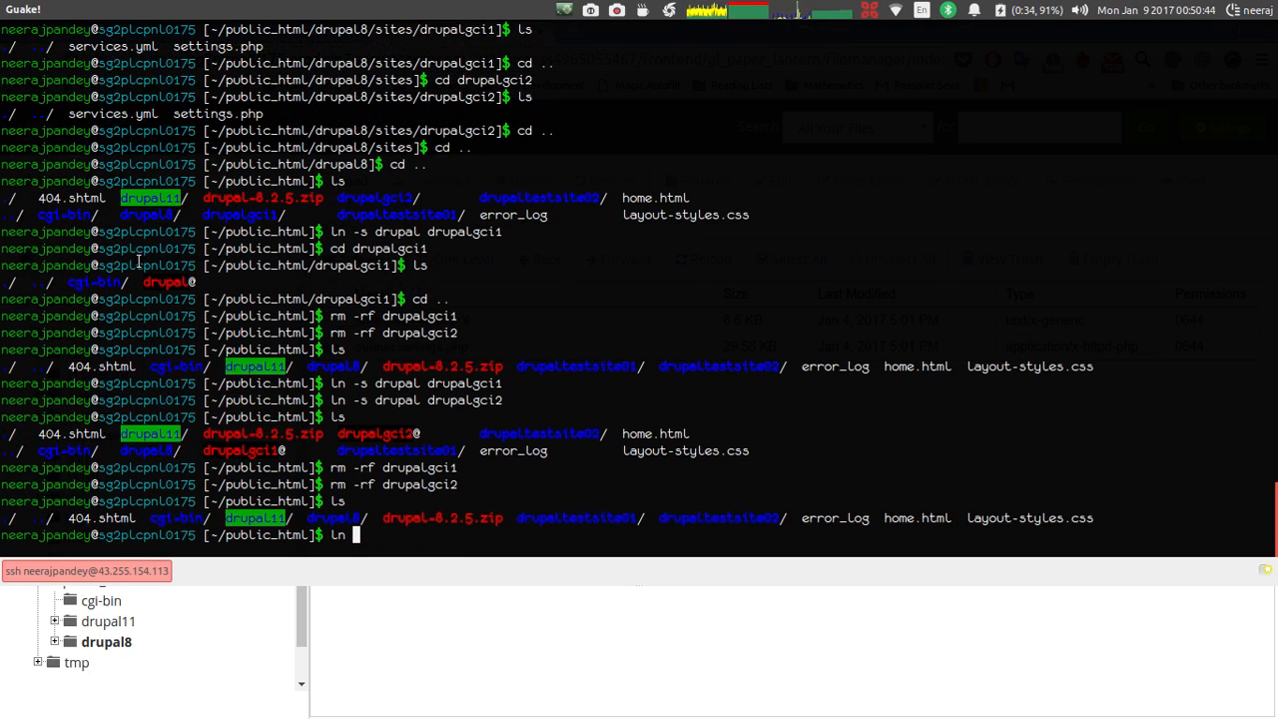
type("pal8 drua")
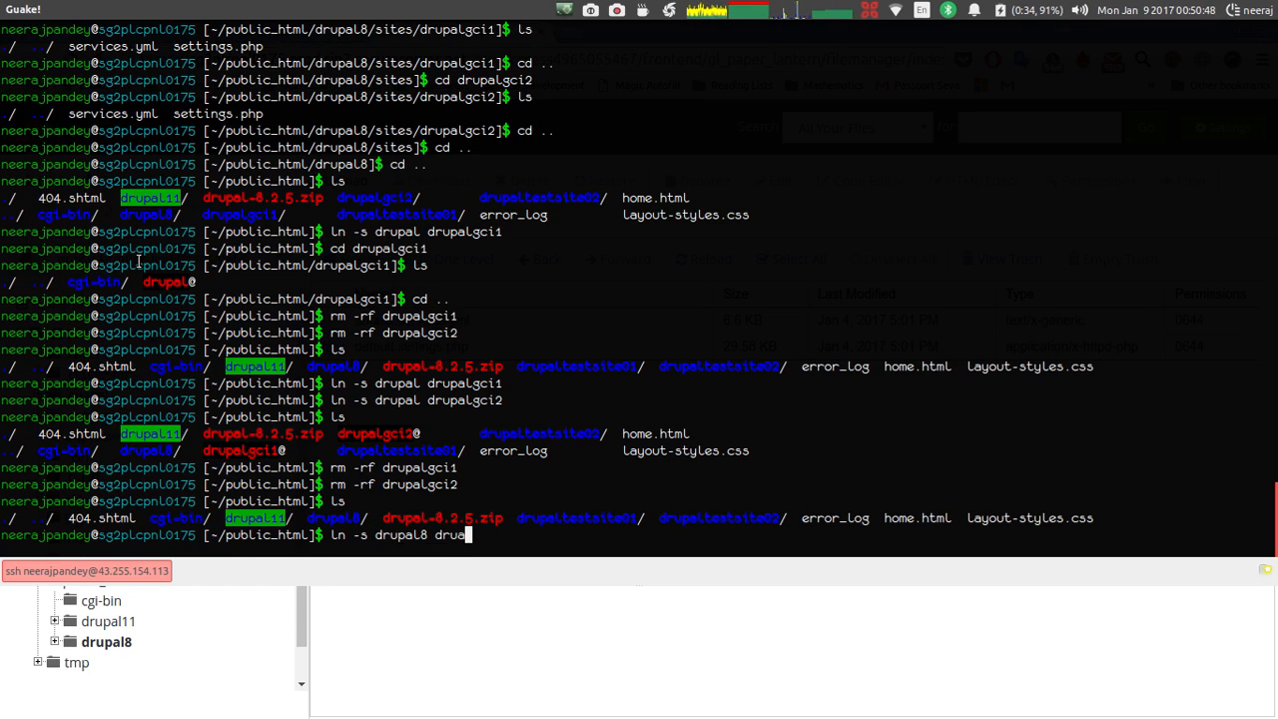
key("BackSpace")
type("palgci")
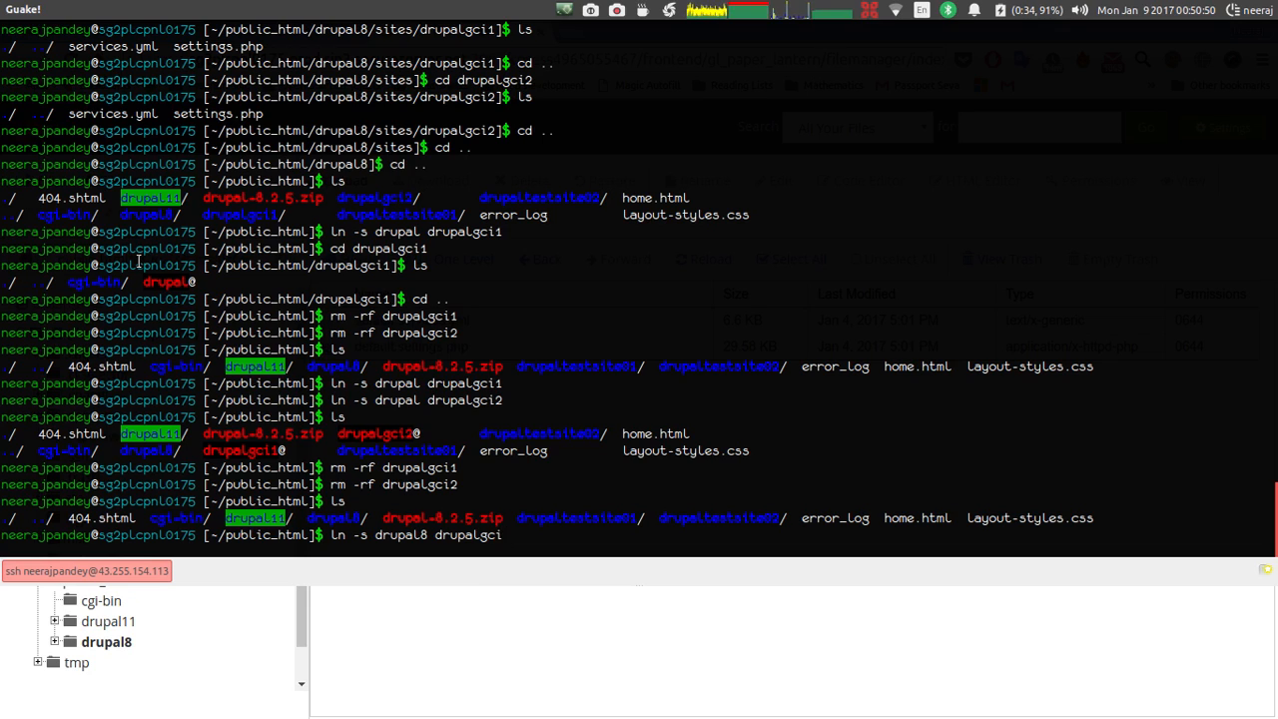
type("1")
key("Return")
type("ln -s")
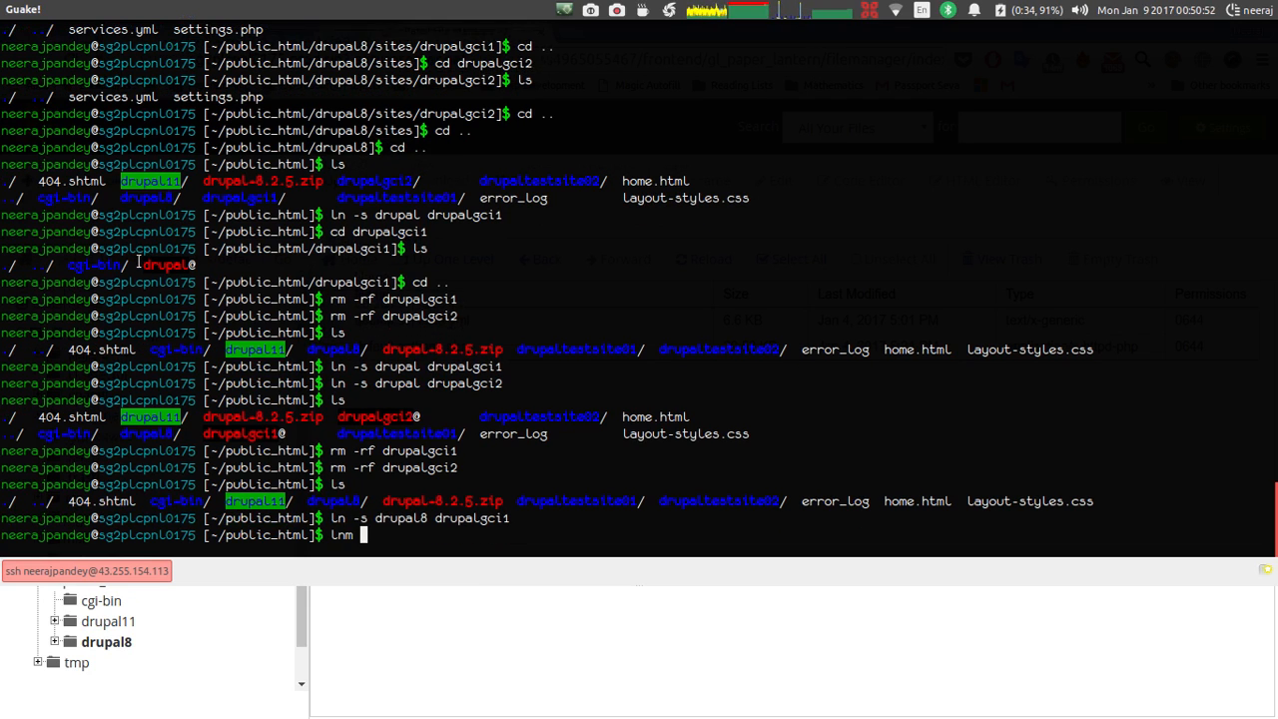
key("BackSpace")
key("BackSpace")
key("BackSpace")
type("-s drupal")
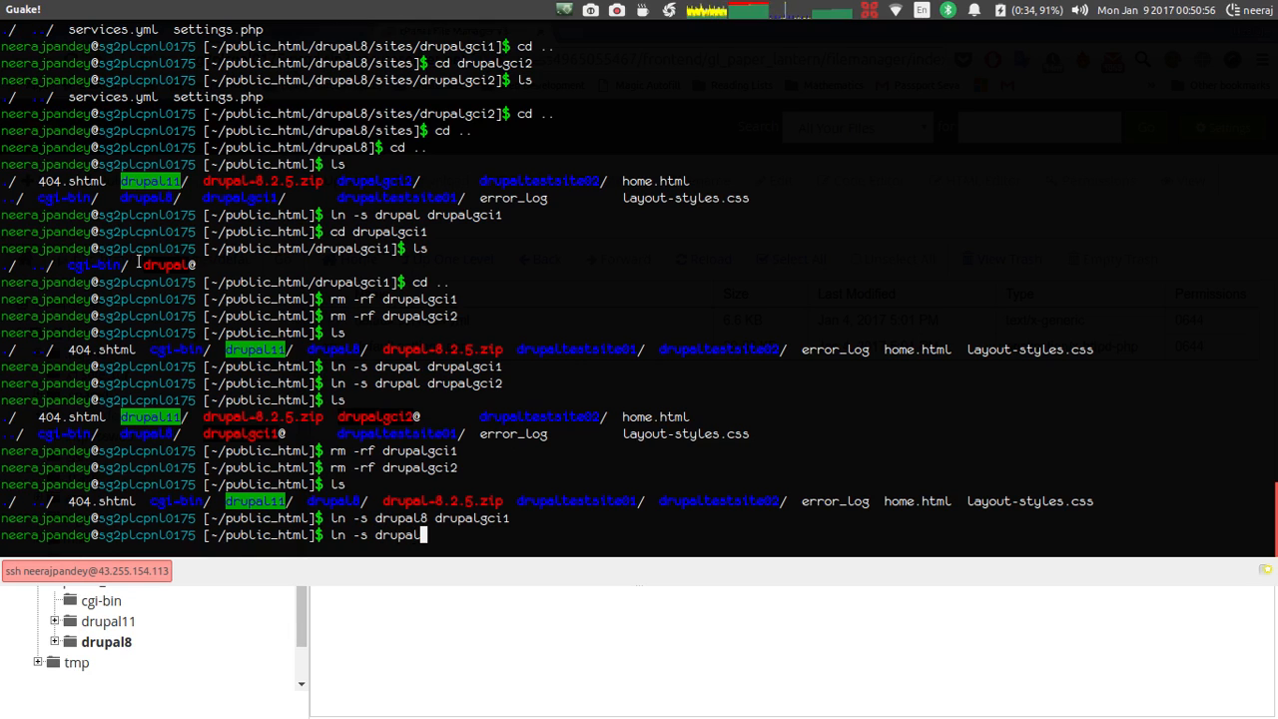
type("8 druapl")
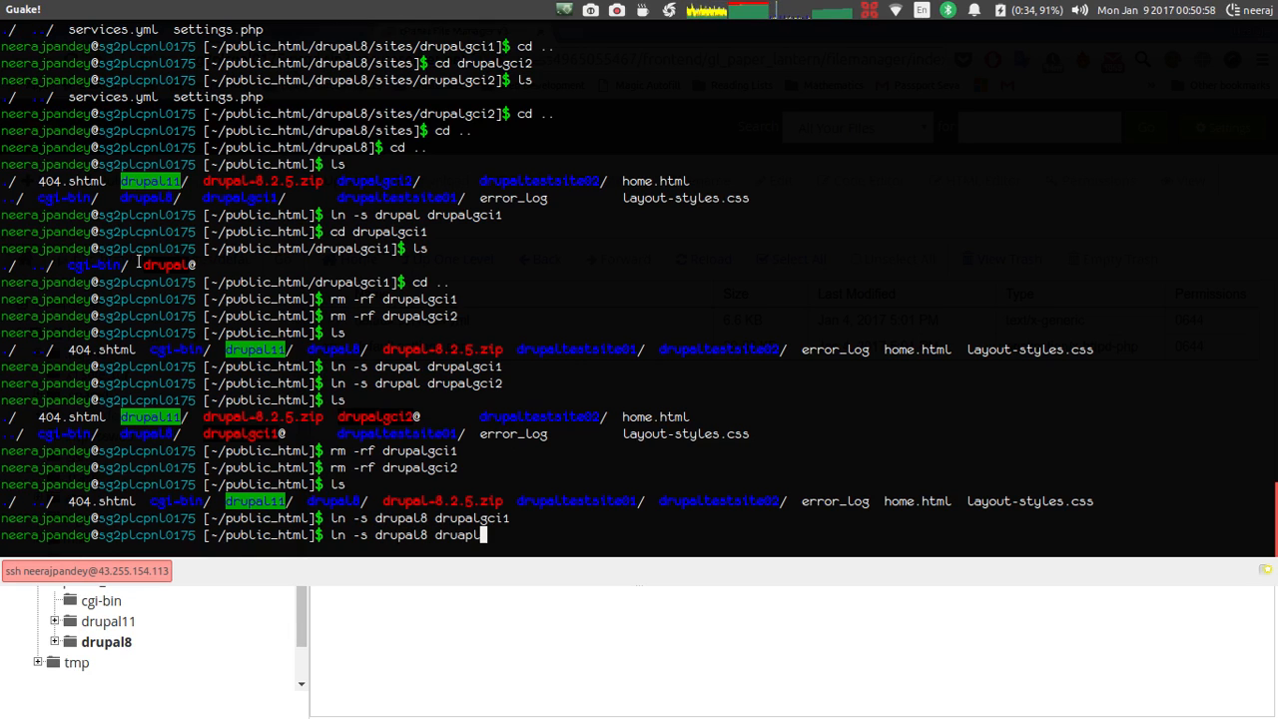
key("BackSpace")
key("BackSpace")
key("BackSpace")
type("palgci2")
key("Return")
type("ls")
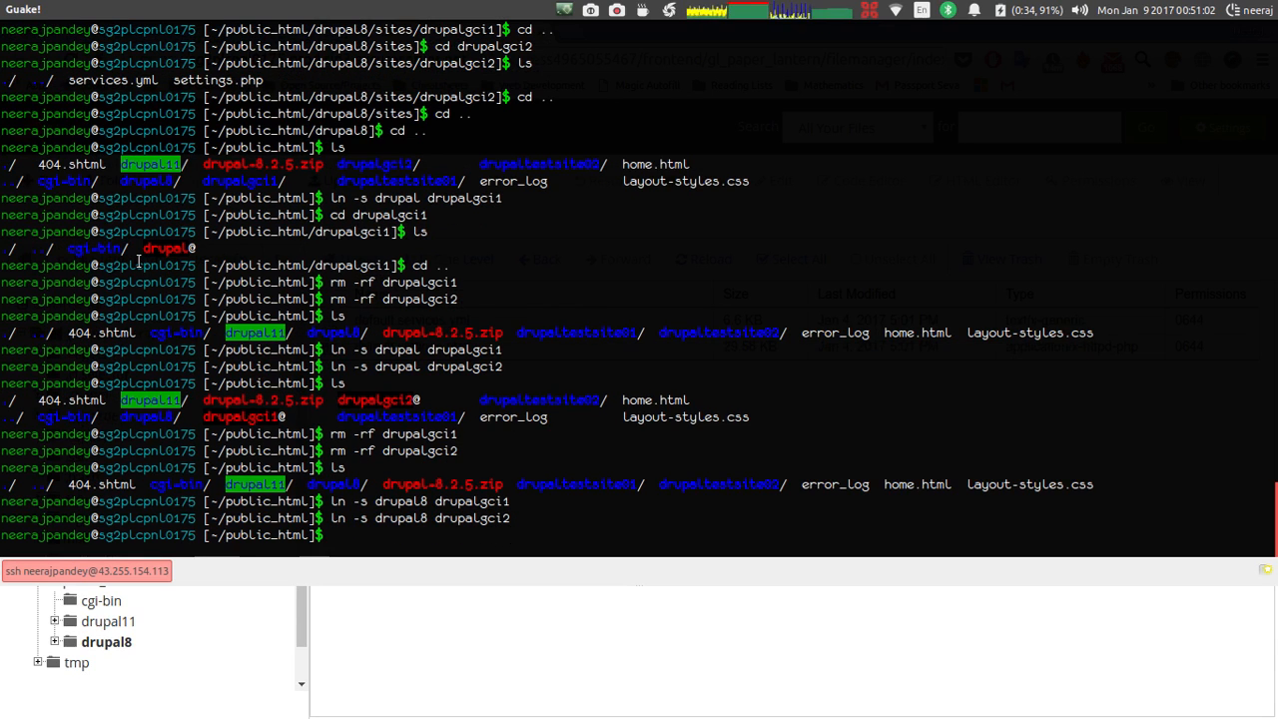
key("Return")
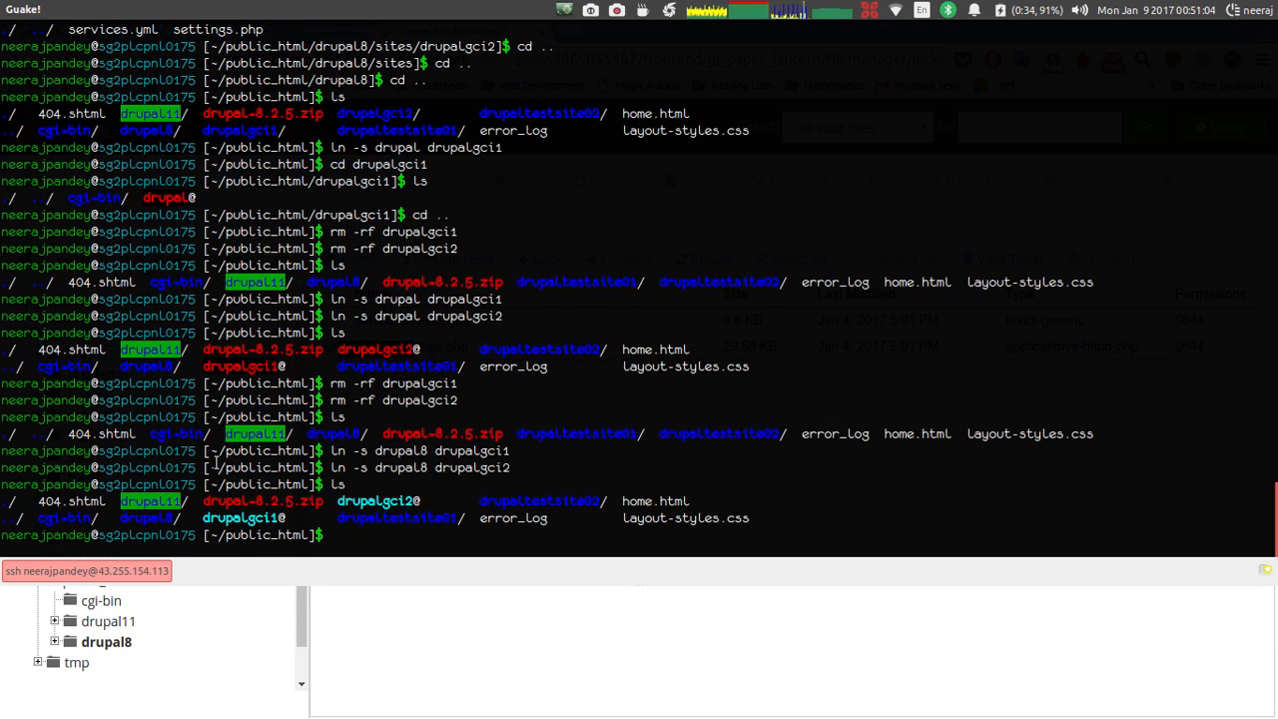
Enter drupalgci1 and list its contents to confirm Drupal's files are there.
left_click_drag(287, 519, 203, 519)
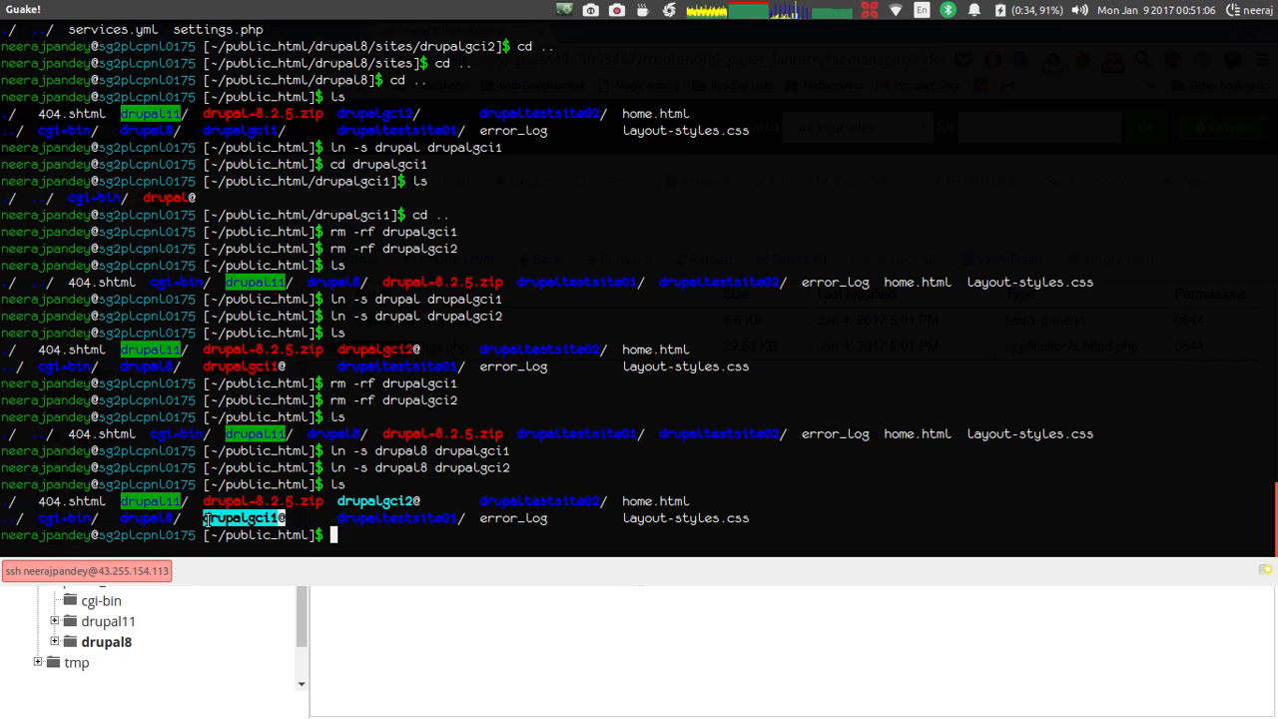
left_click(409, 542)
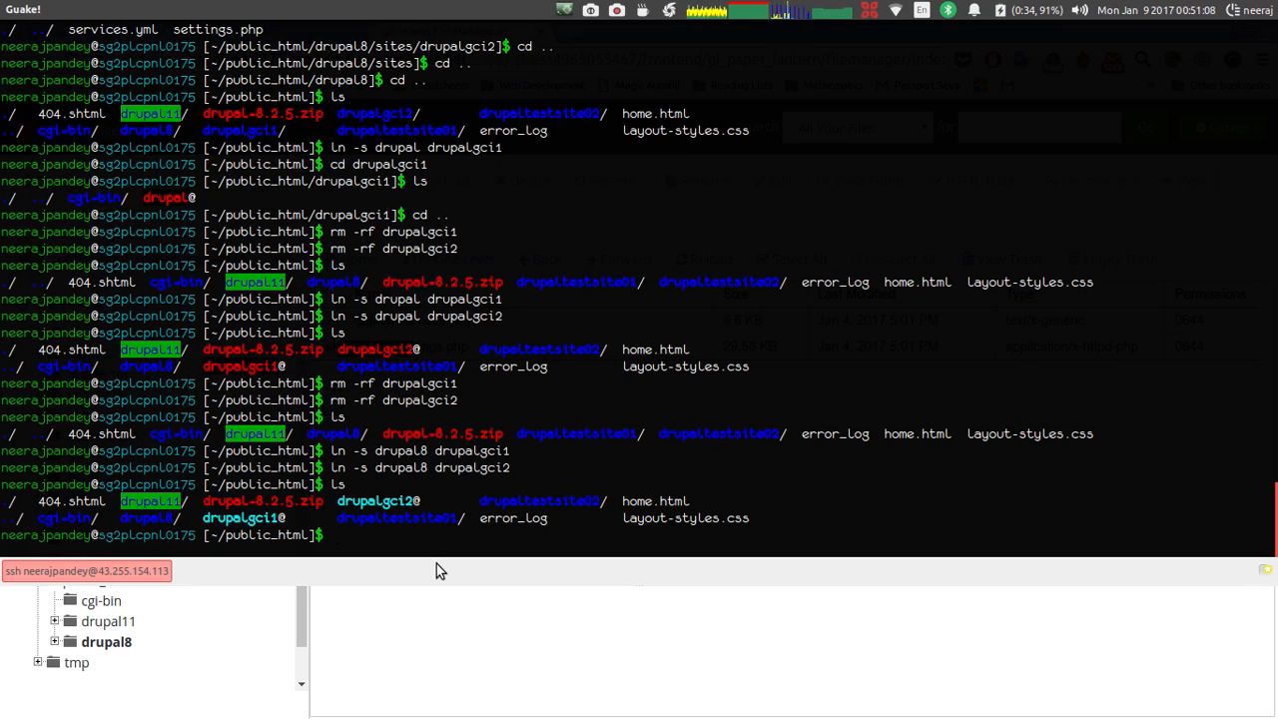
type("cd drupalgci1")
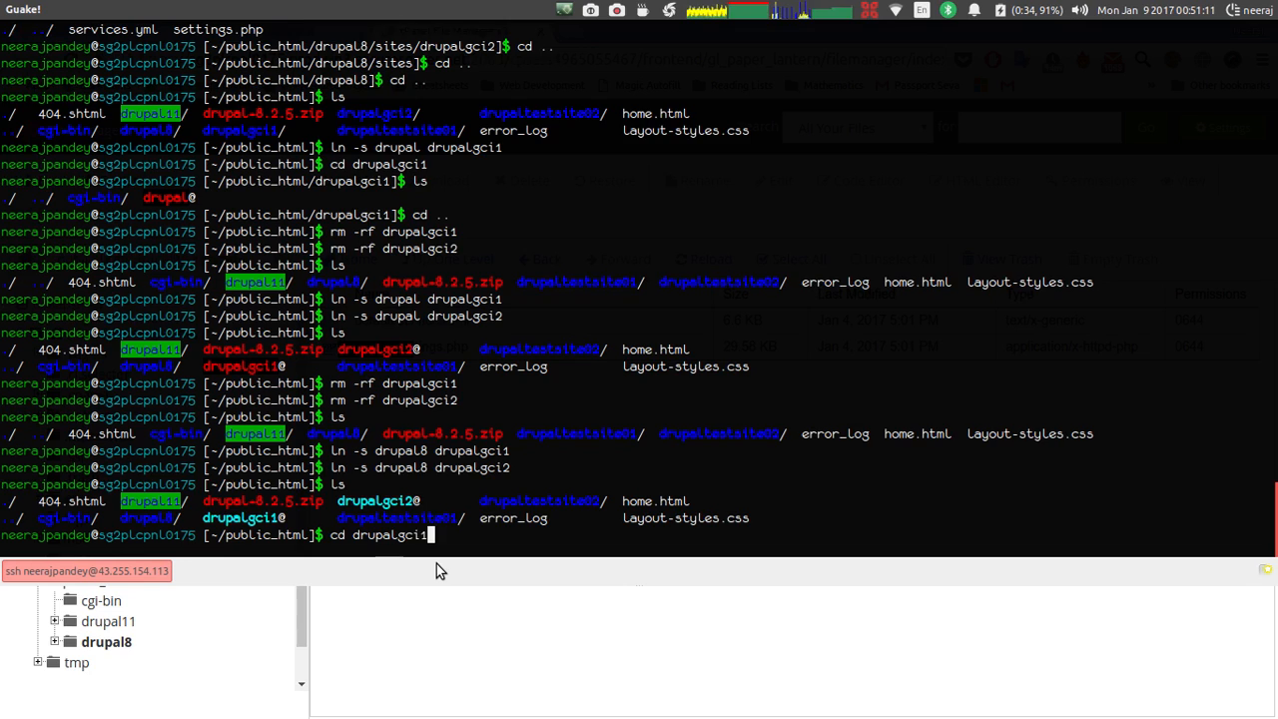
key("Return")
type("ls")
key("Return")
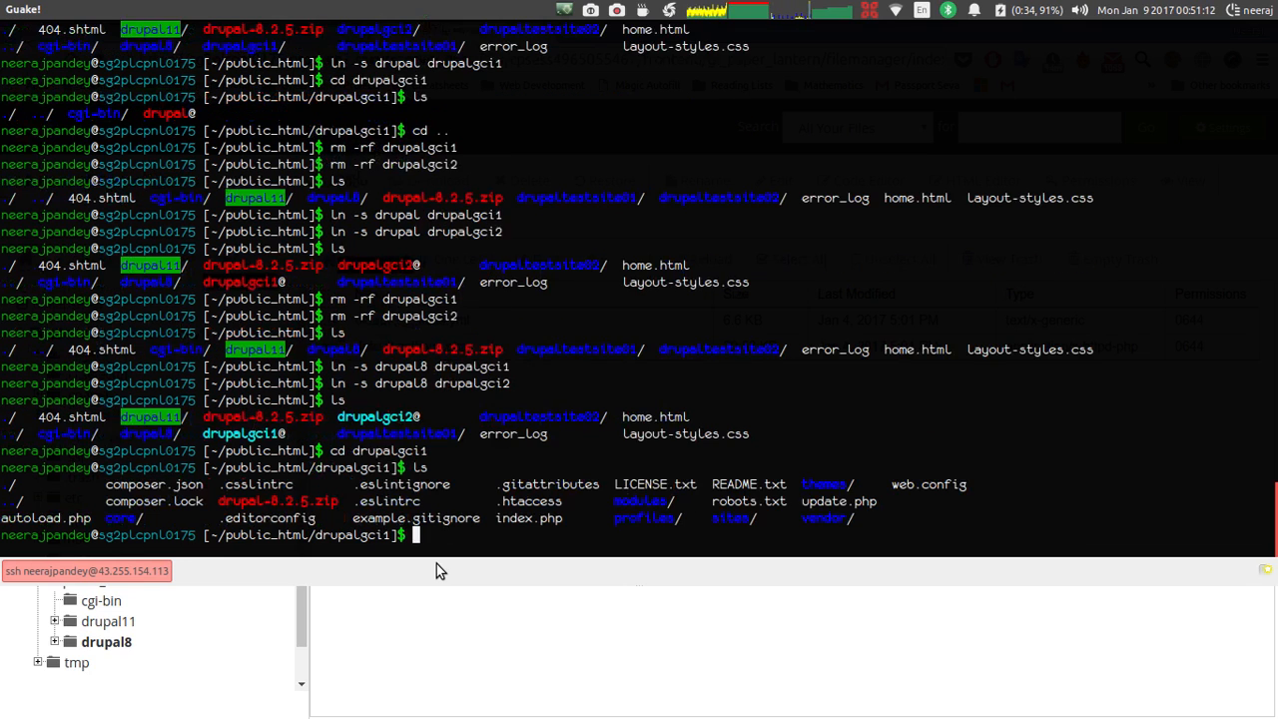
left_click_drag(863, 518, 99, 488)
left_click(99, 488)
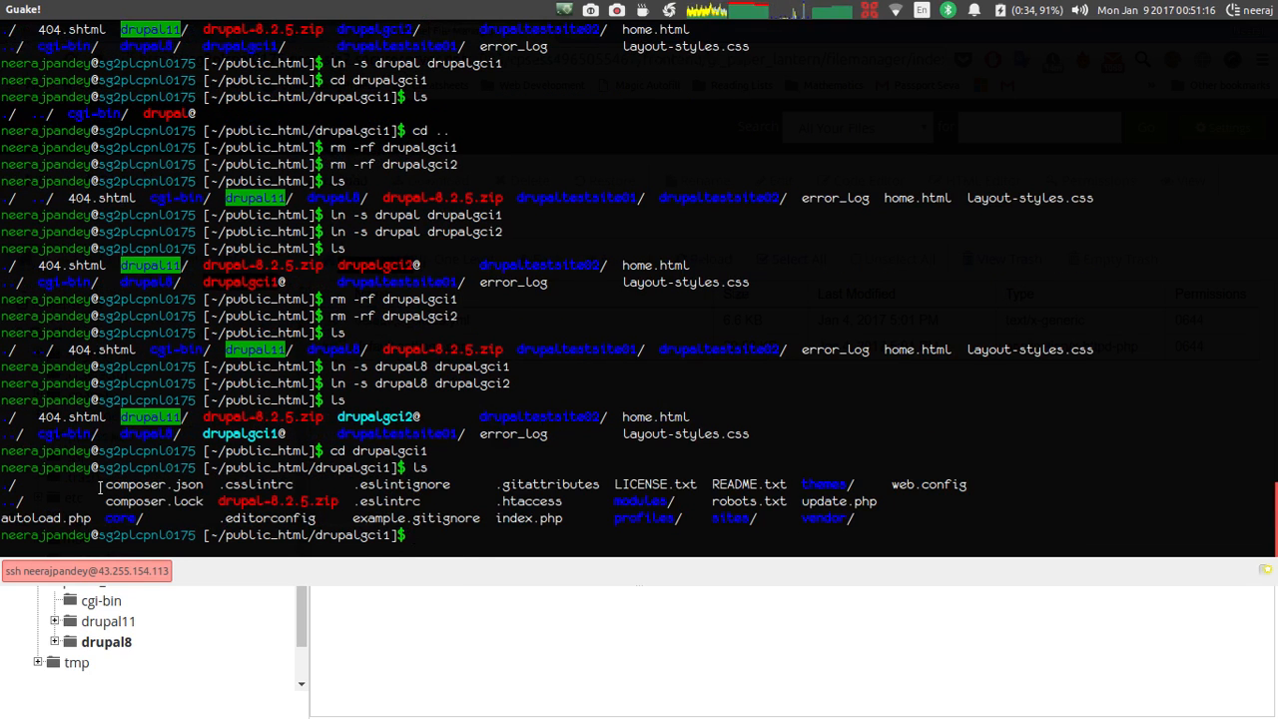
key("F12")
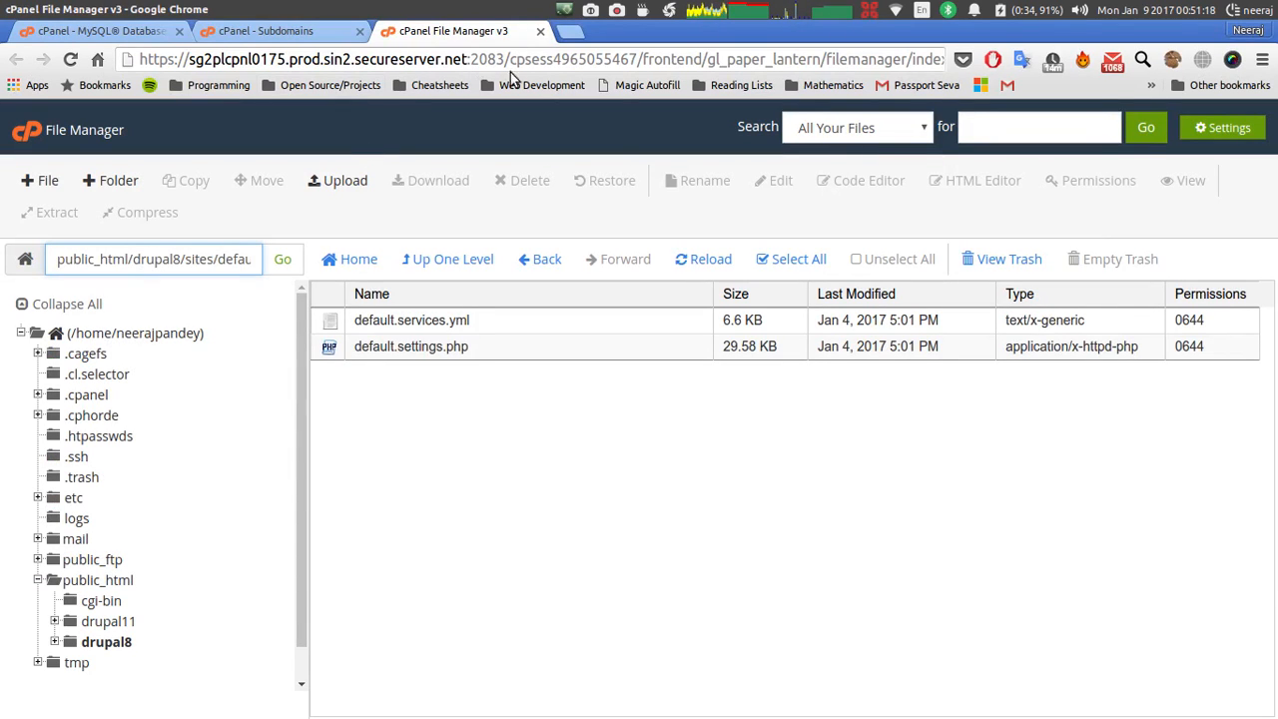
Load drupalgci1.quizzingquotient.in in a new Chrome tab.
left_click(567, 38)
type("qui")
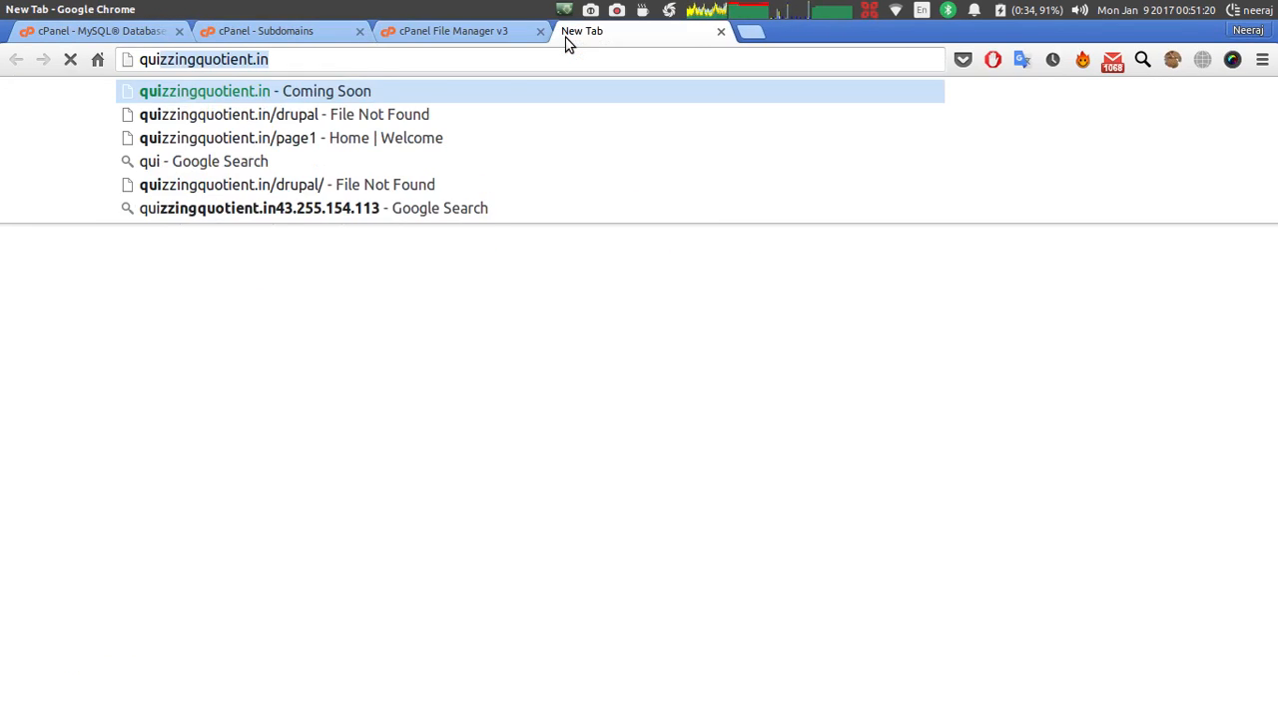
key("Return")
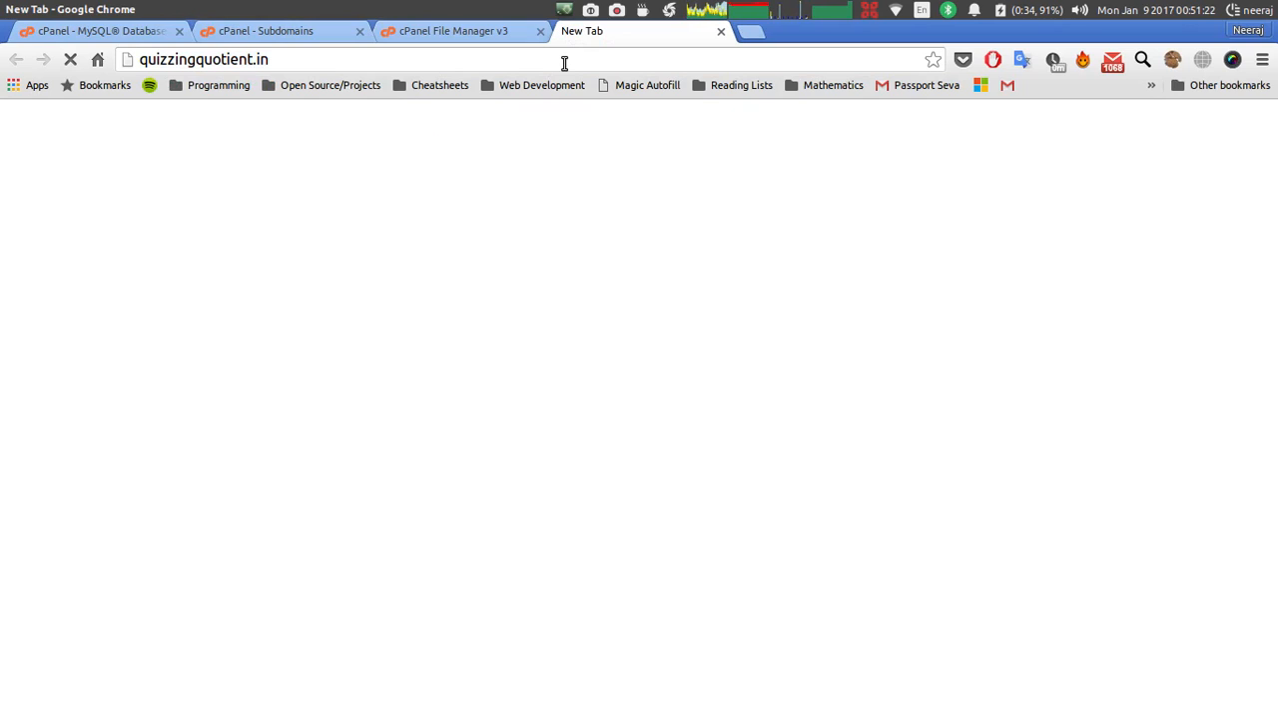
left_click(333, 57)
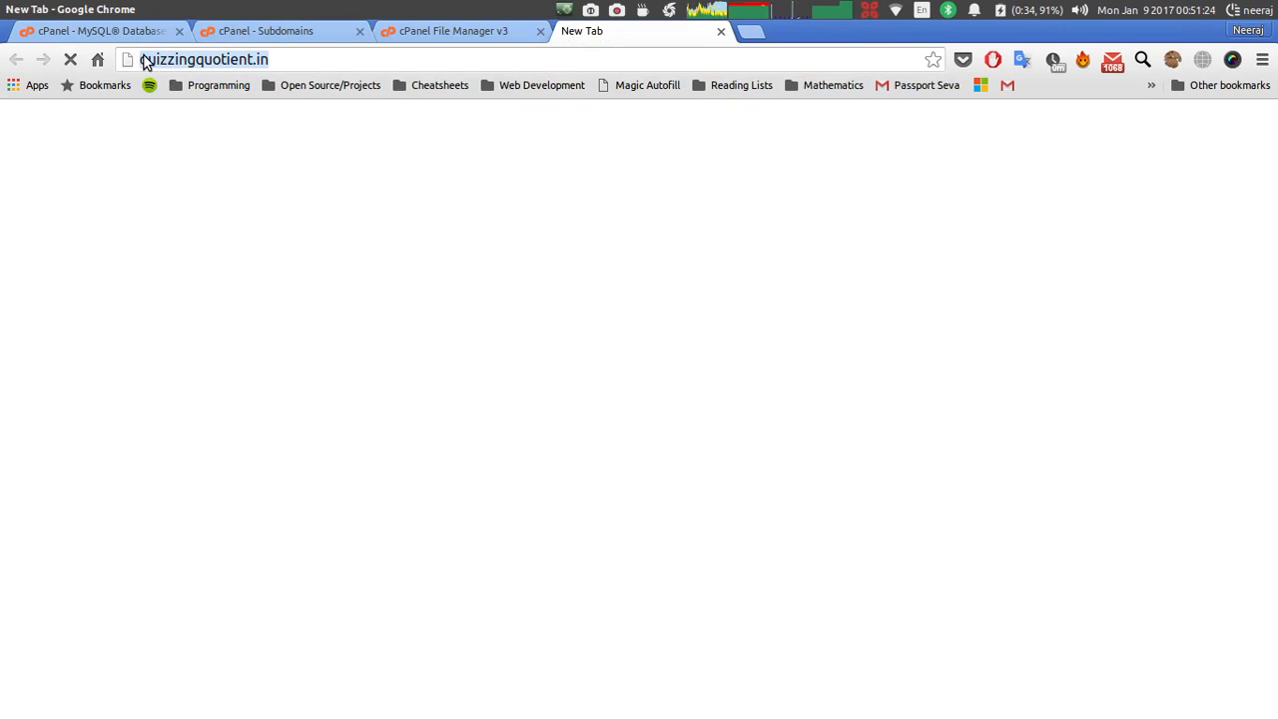
left_click(145, 62)
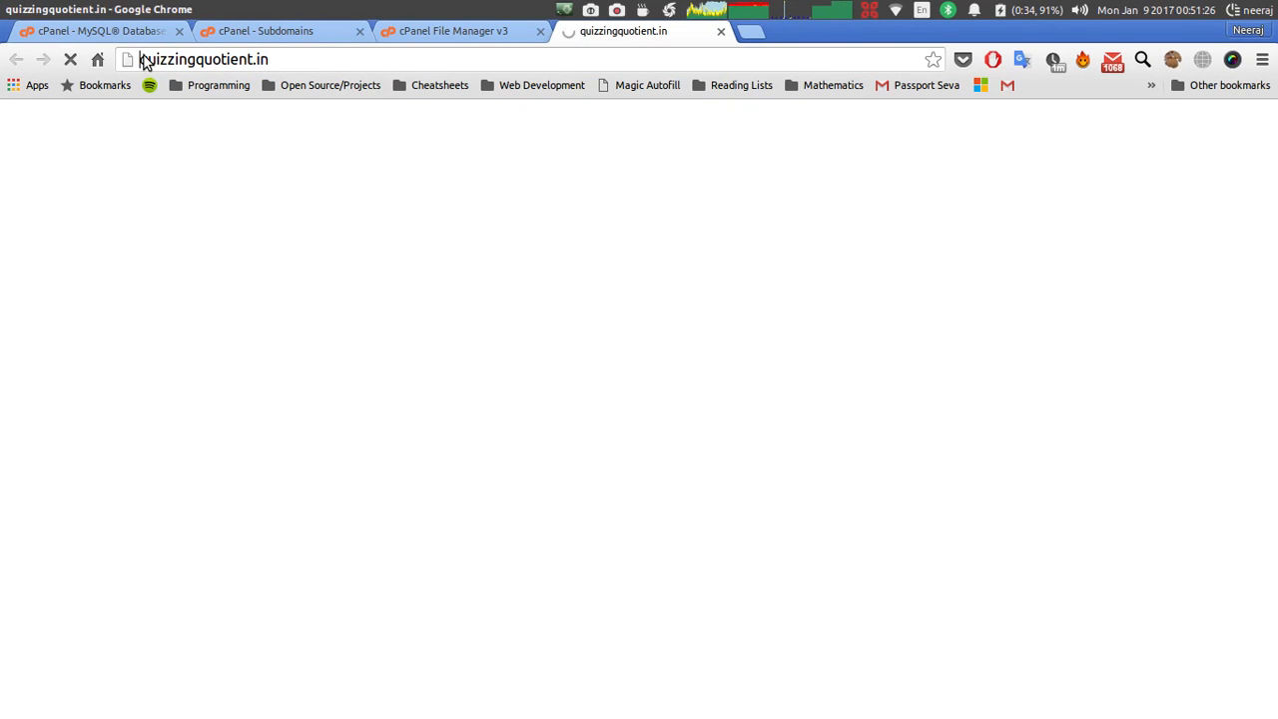
type("drupal")
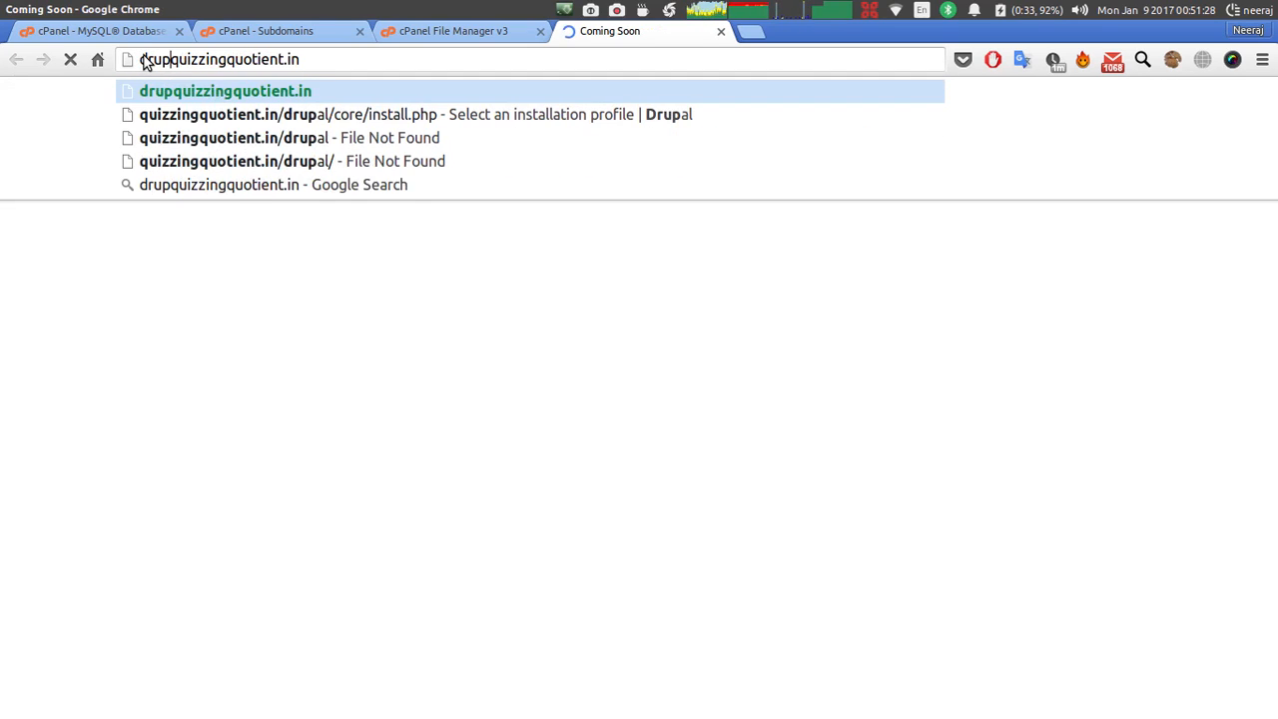
type("gci1")
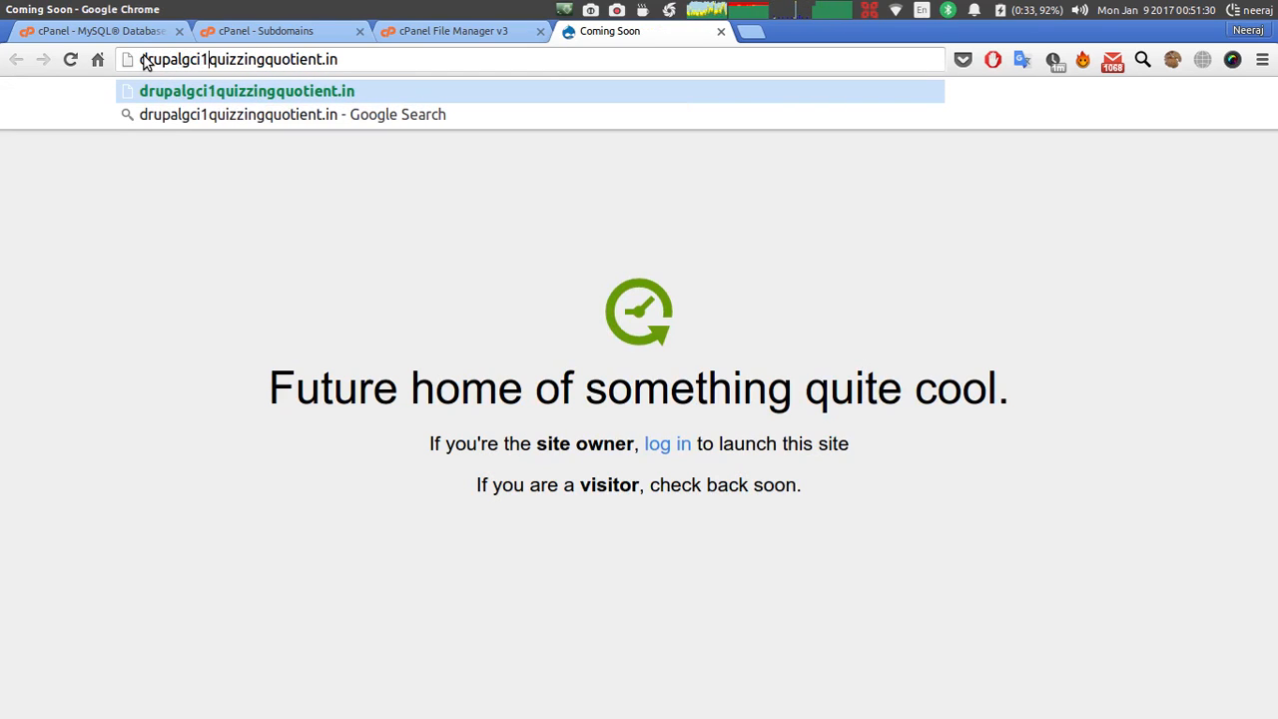
type(".")
key("Return")
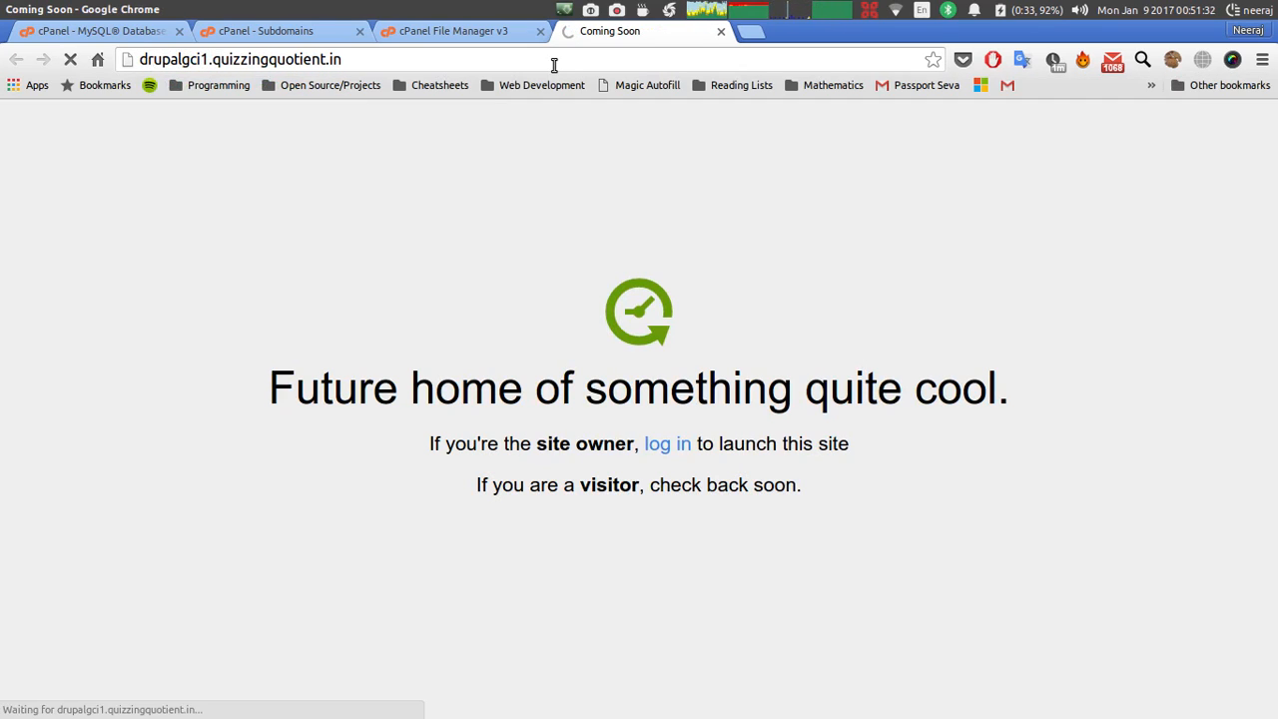
Load drupalgci2.quizzingquotient.in in a second tab until its installer appears.
left_click(747, 38)
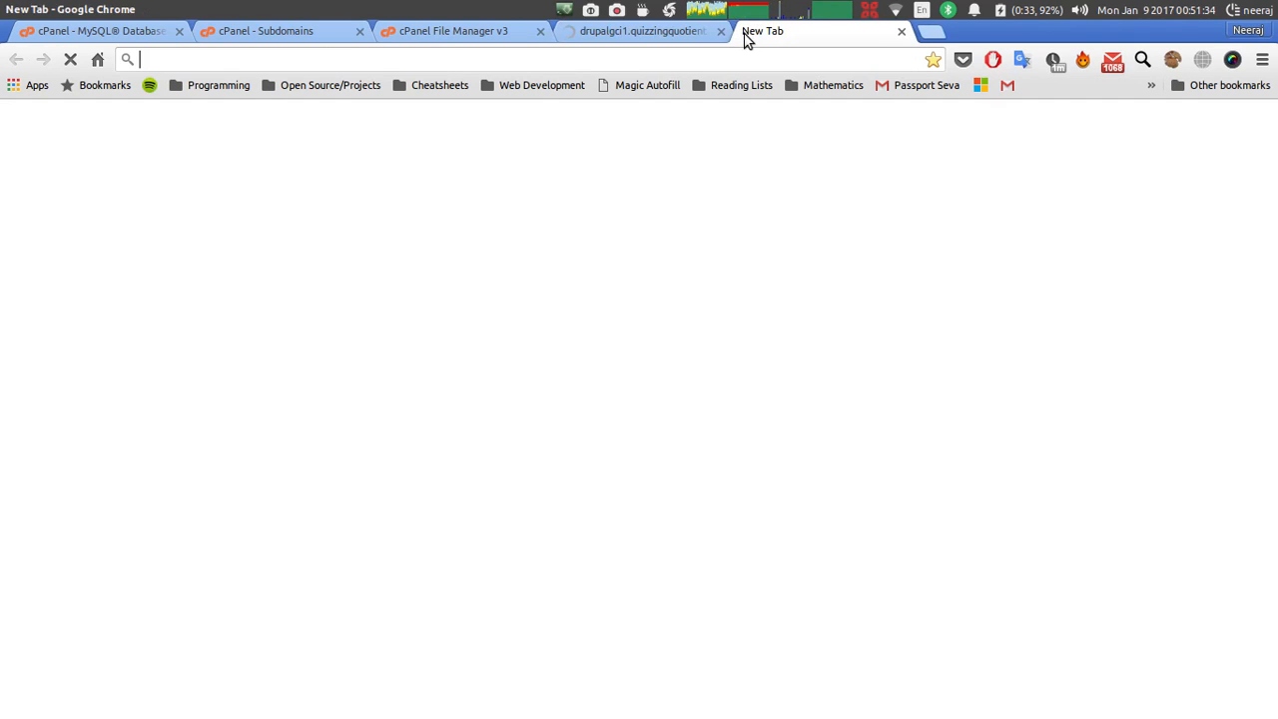
type("drup")
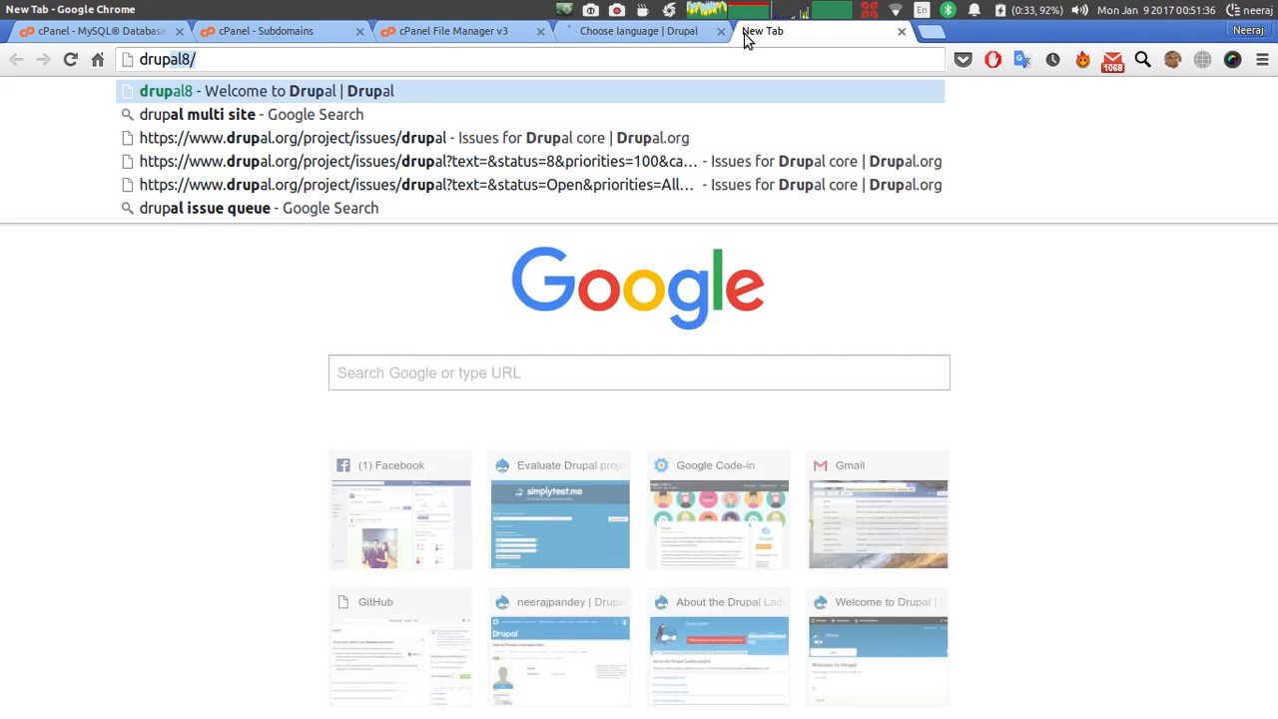
type("algci2")
type(".")
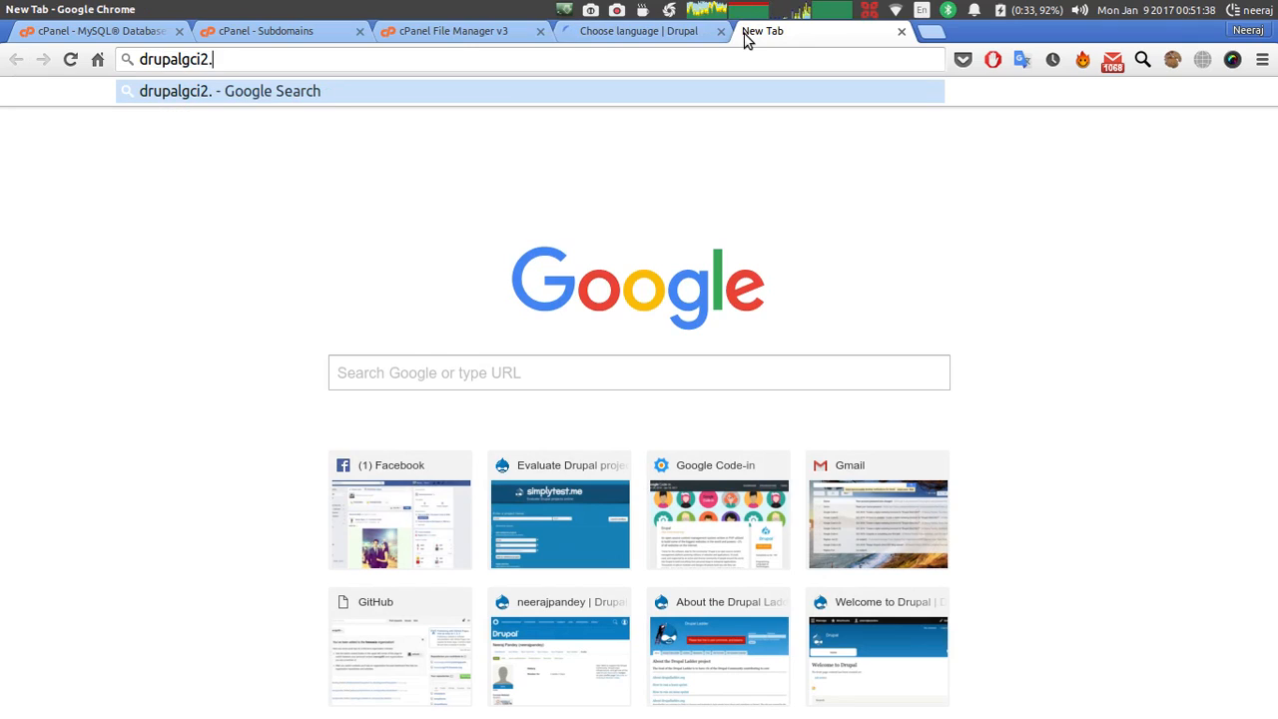
type("quizzing")
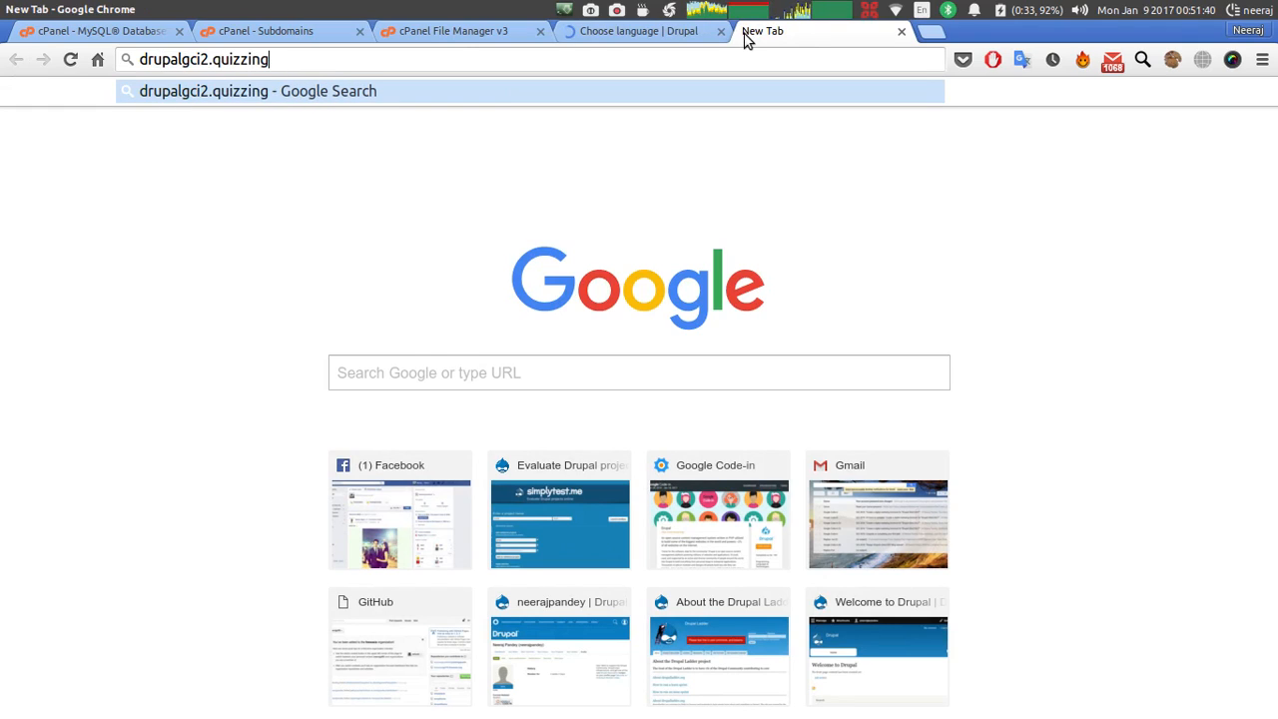
type("qu")
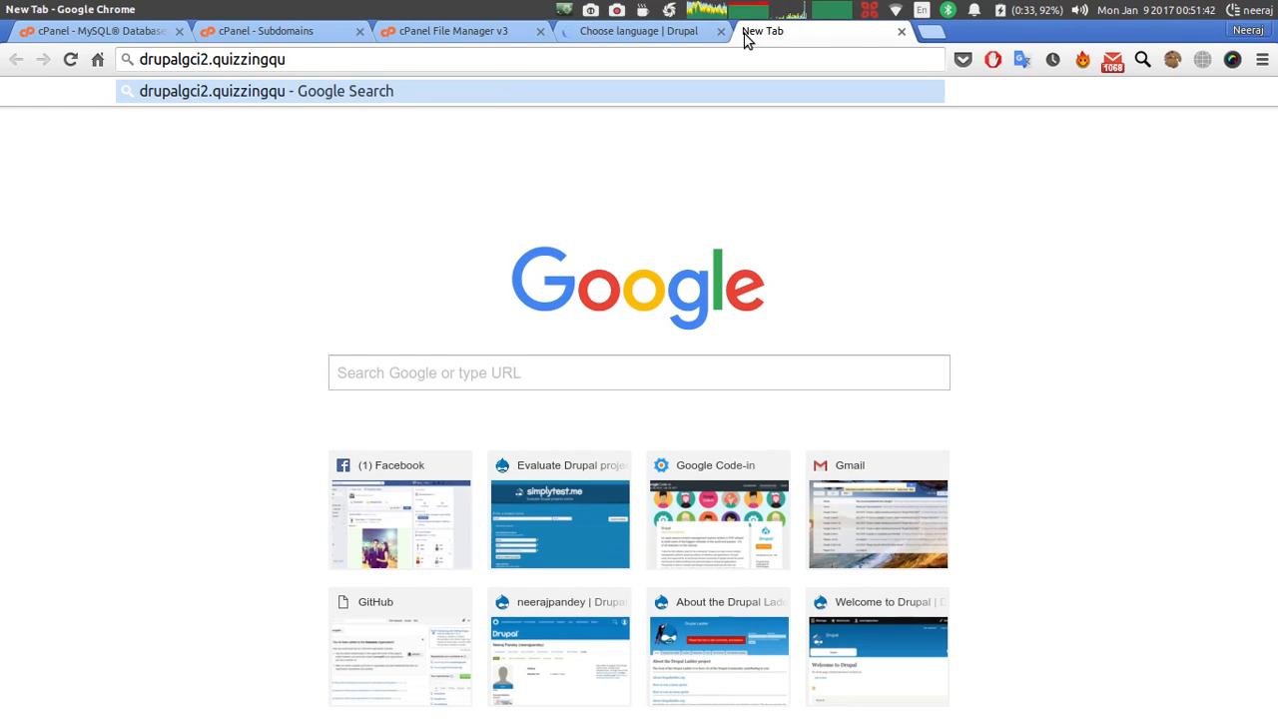
type("otient.in")
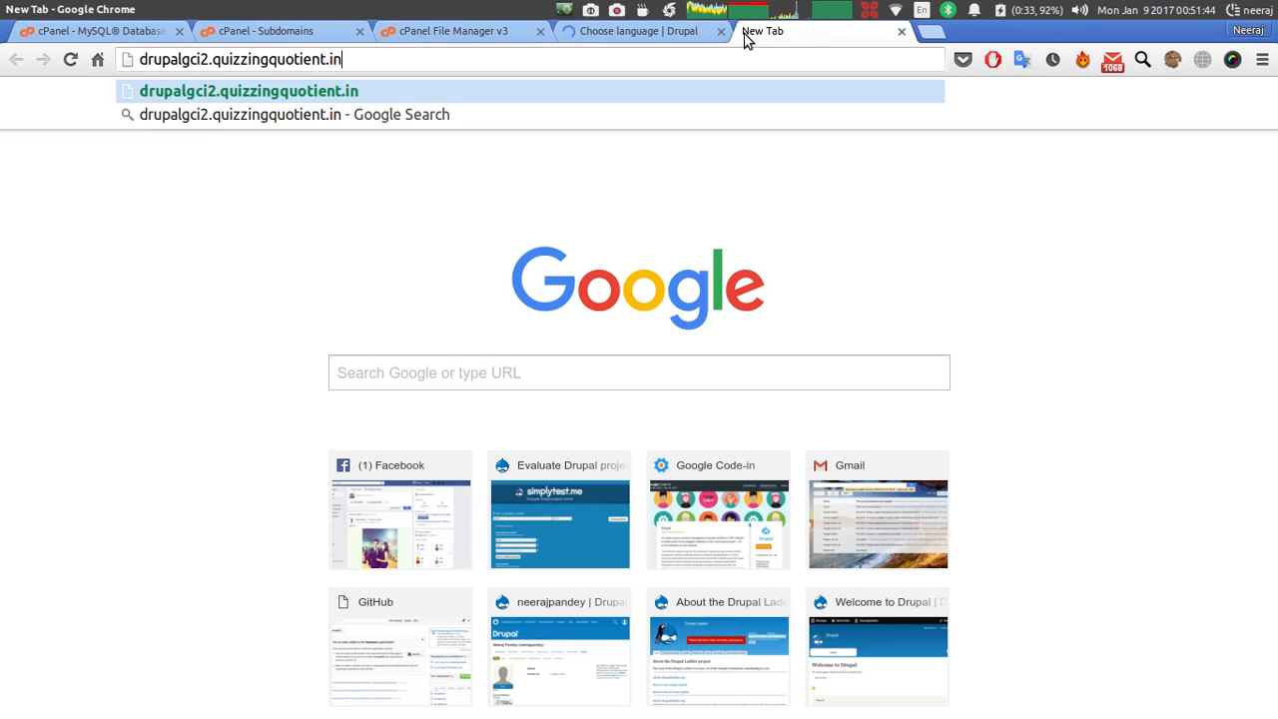
key("Return")
left_click(679, 38)
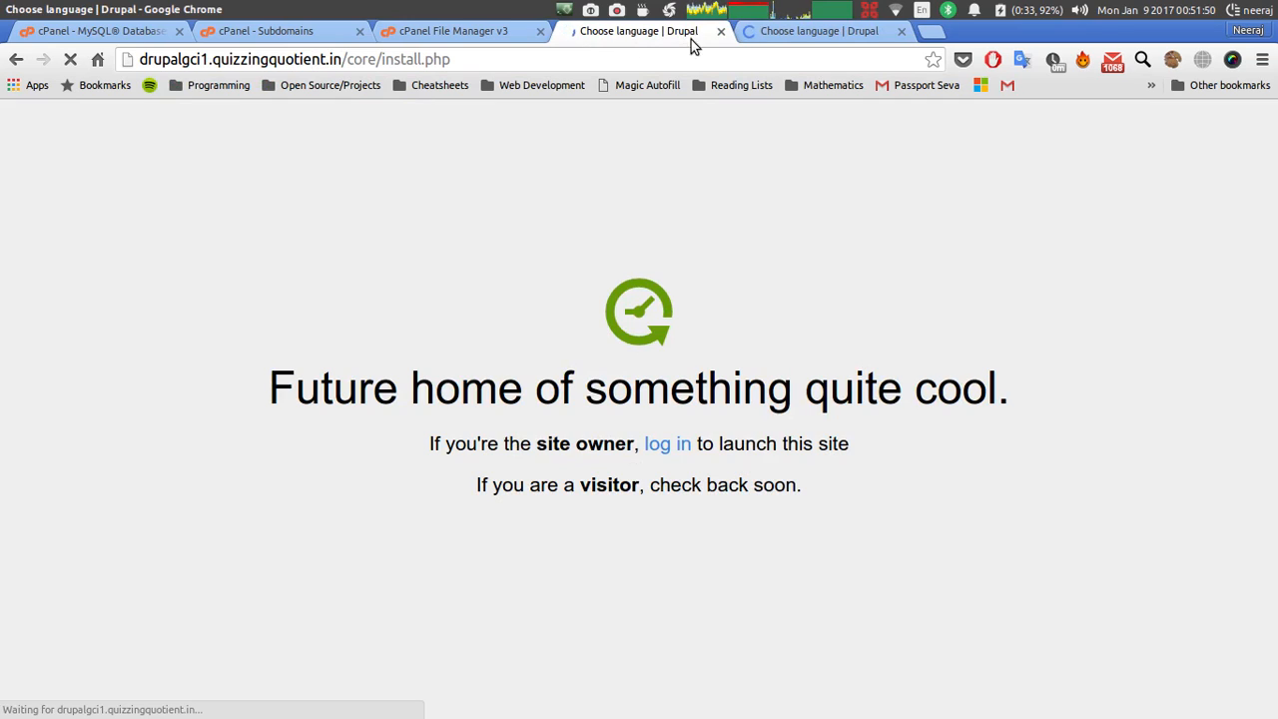
left_click(817, 36)
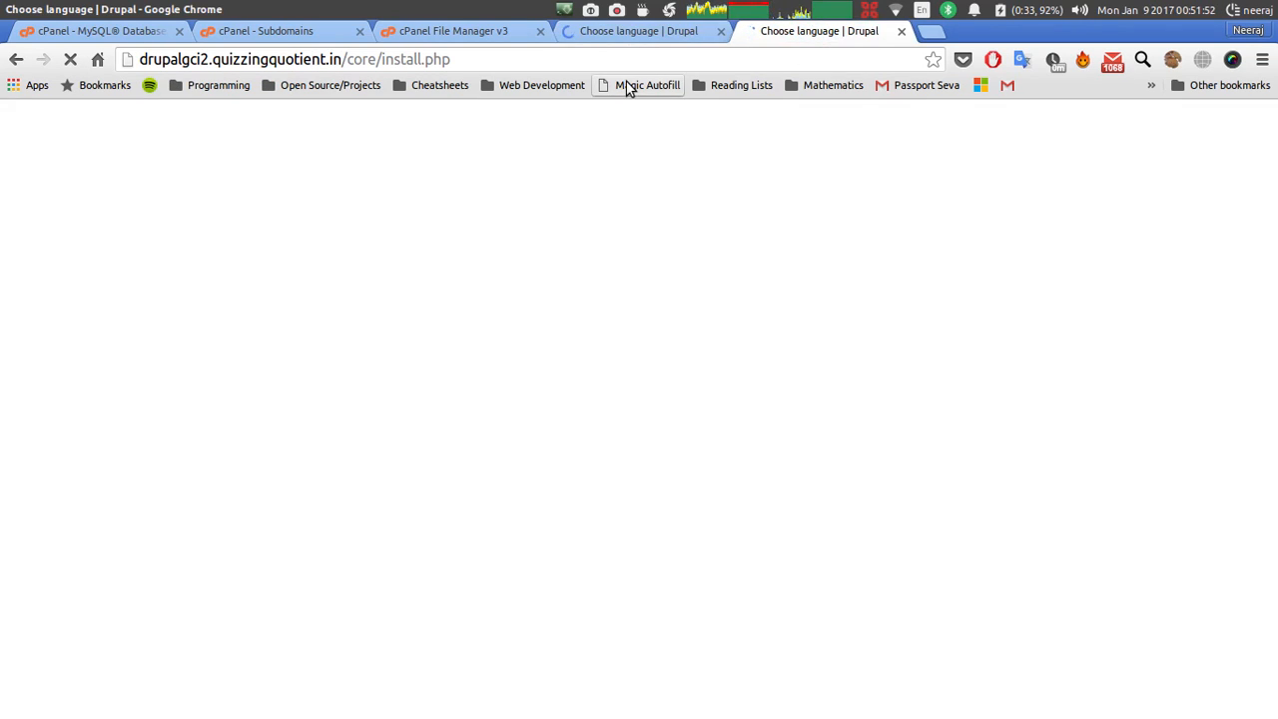
left_click(16, 59)
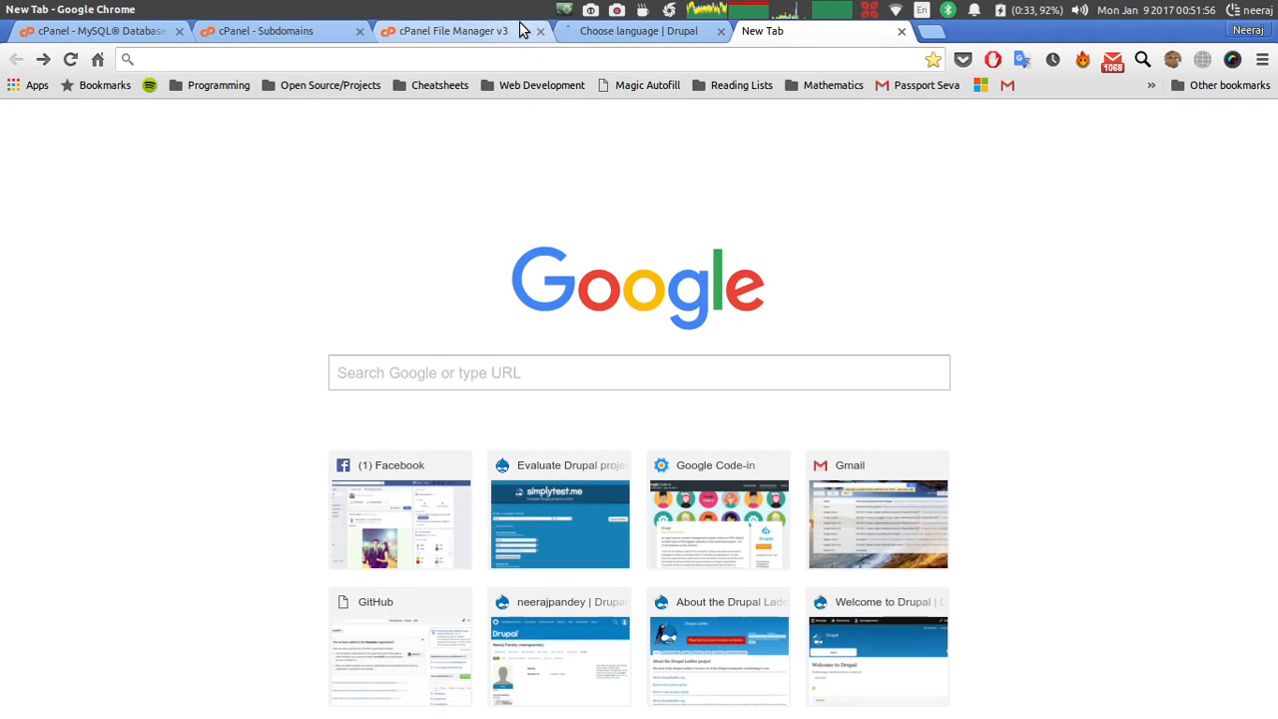
type("drupalgci2.quizzingquotient.in")
key("Return")
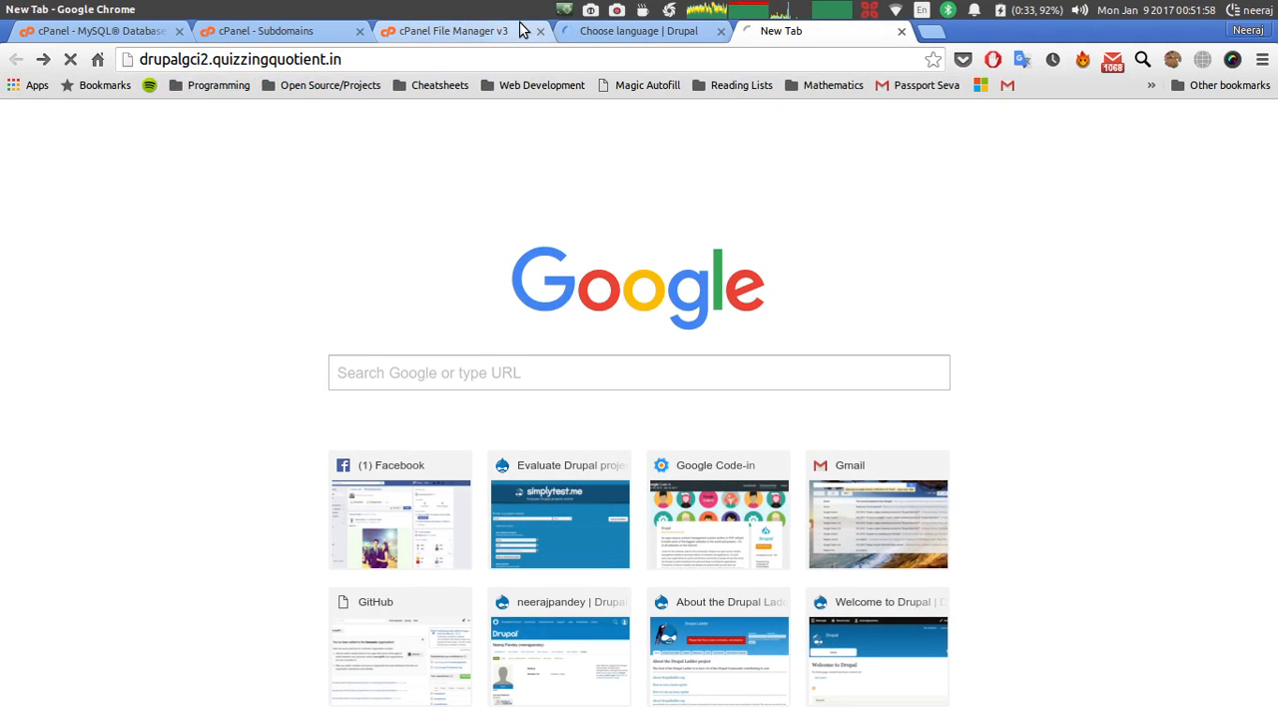
left_click(636, 38)
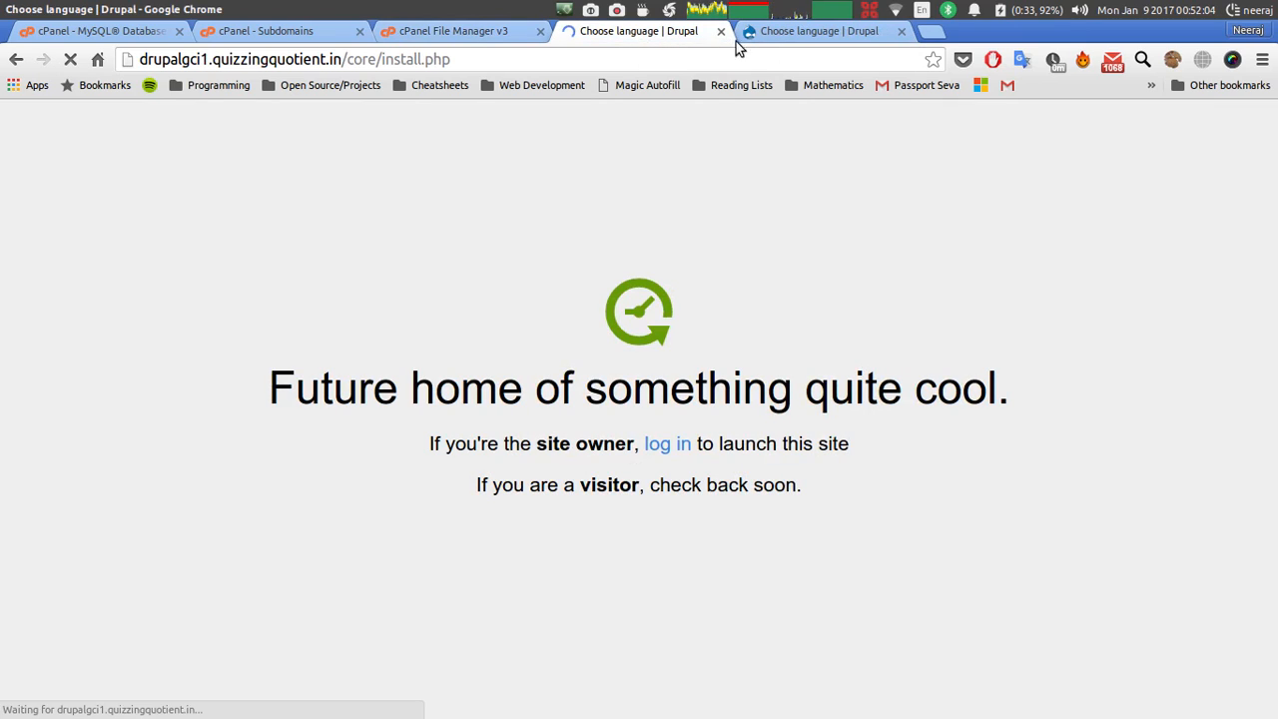
left_click(781, 35)
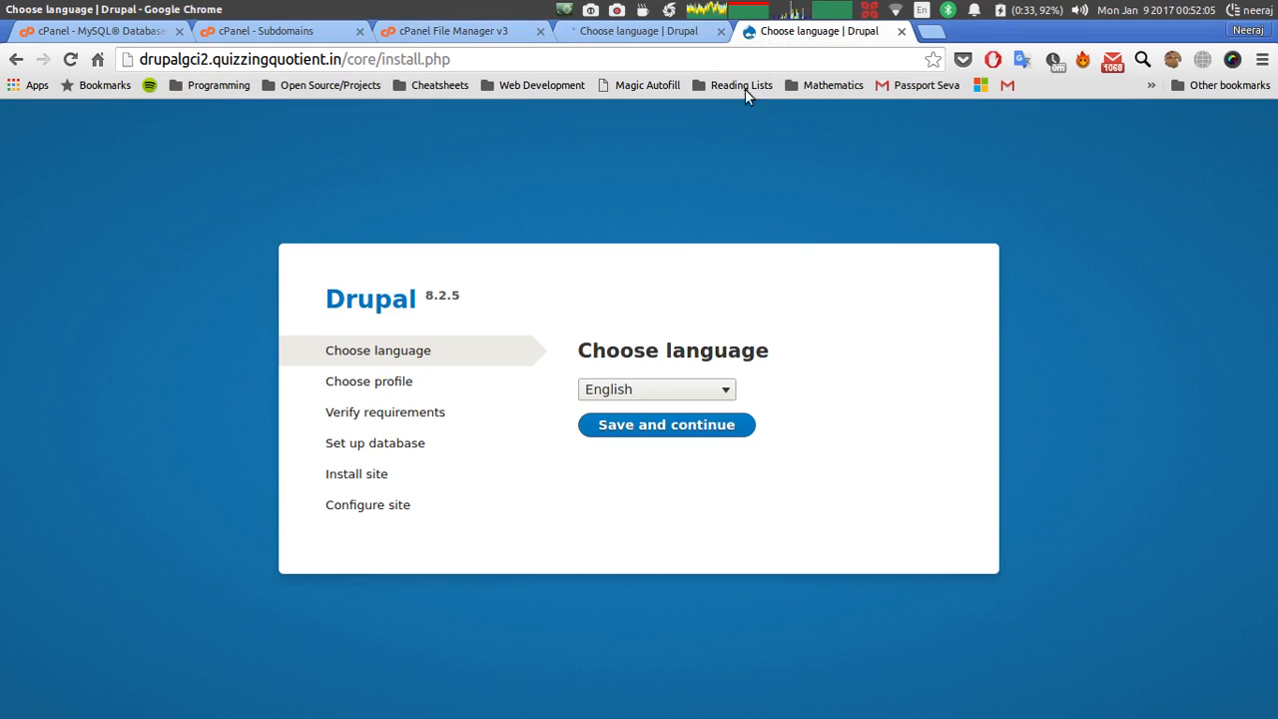
Continue the drupalgci2 install in English and reload the drupalgci1 install page.
left_click(663, 425)
left_click(650, 30)
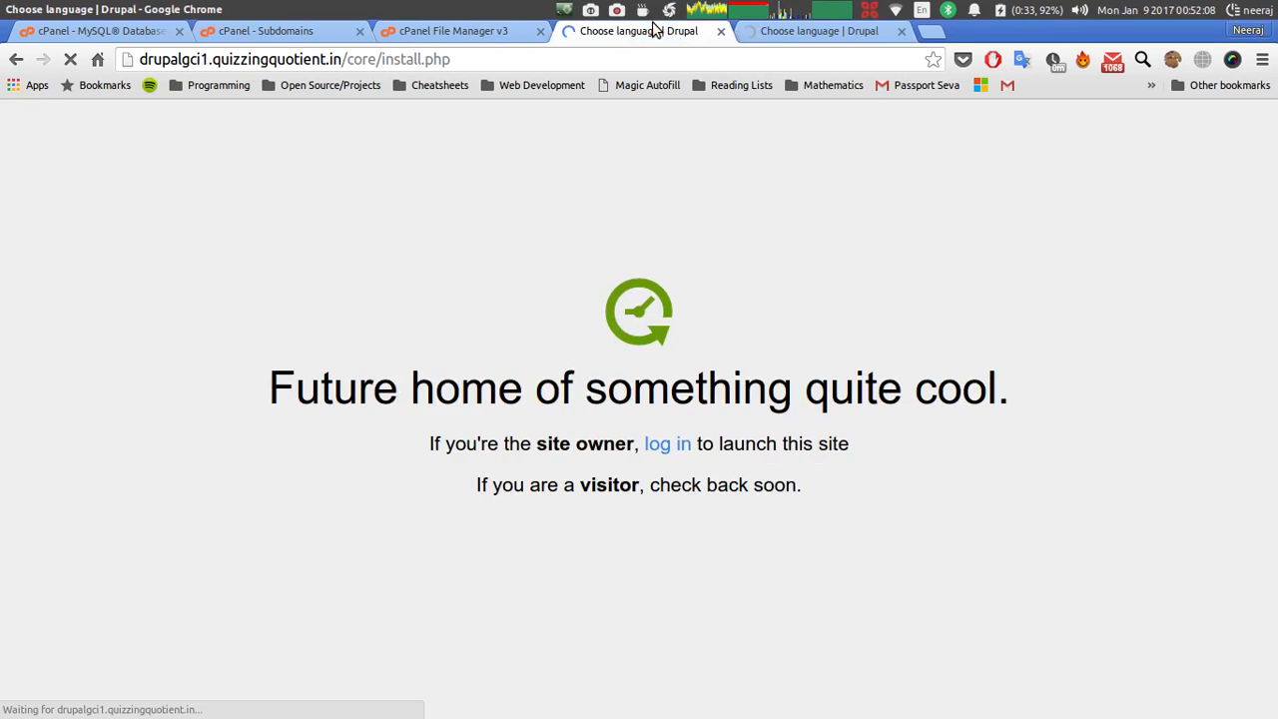
left_click(629, 58)
key("Return")
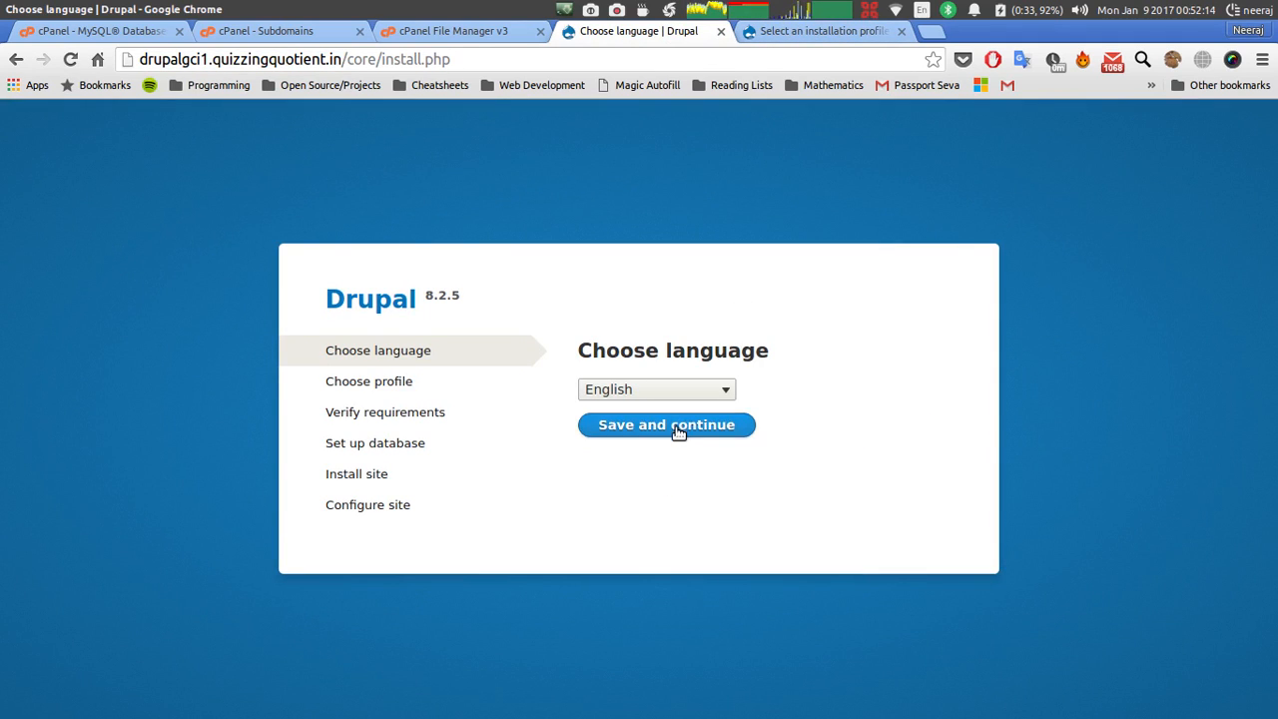
Choose the Standard profile for both the drupalgci2 and drupalgci1 installs.
left_click(799, 29)
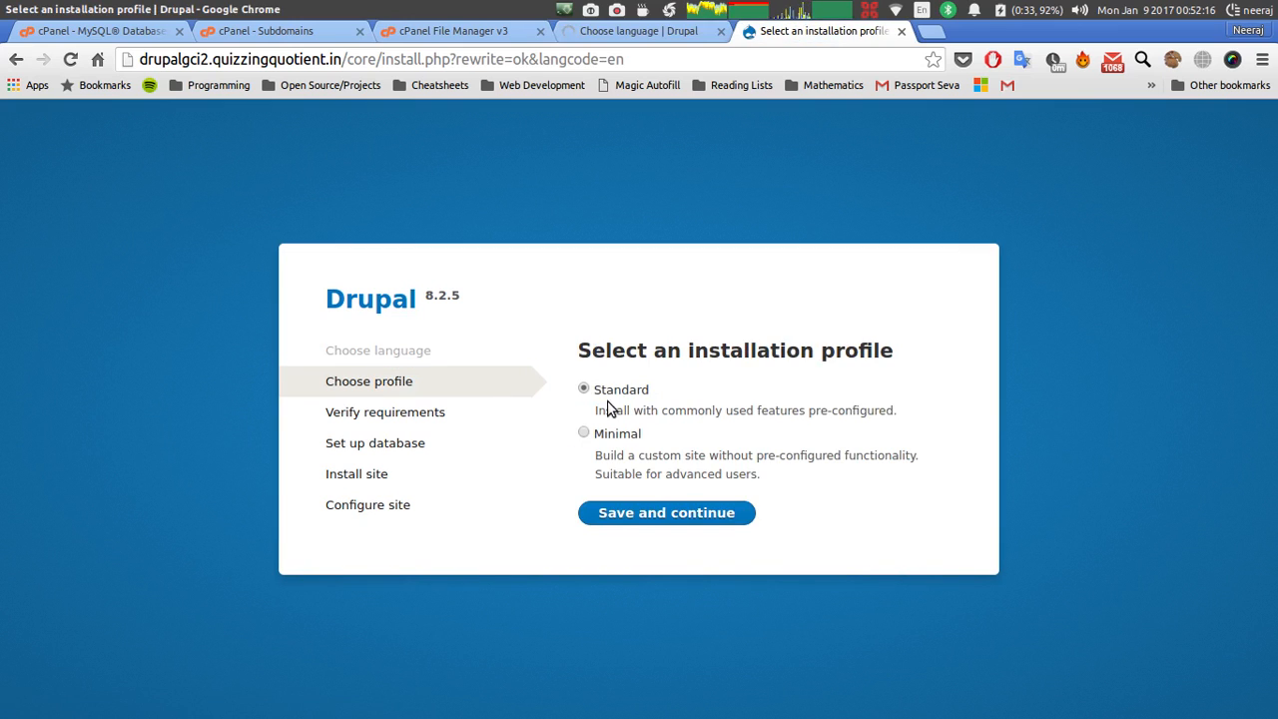
left_click(651, 513)
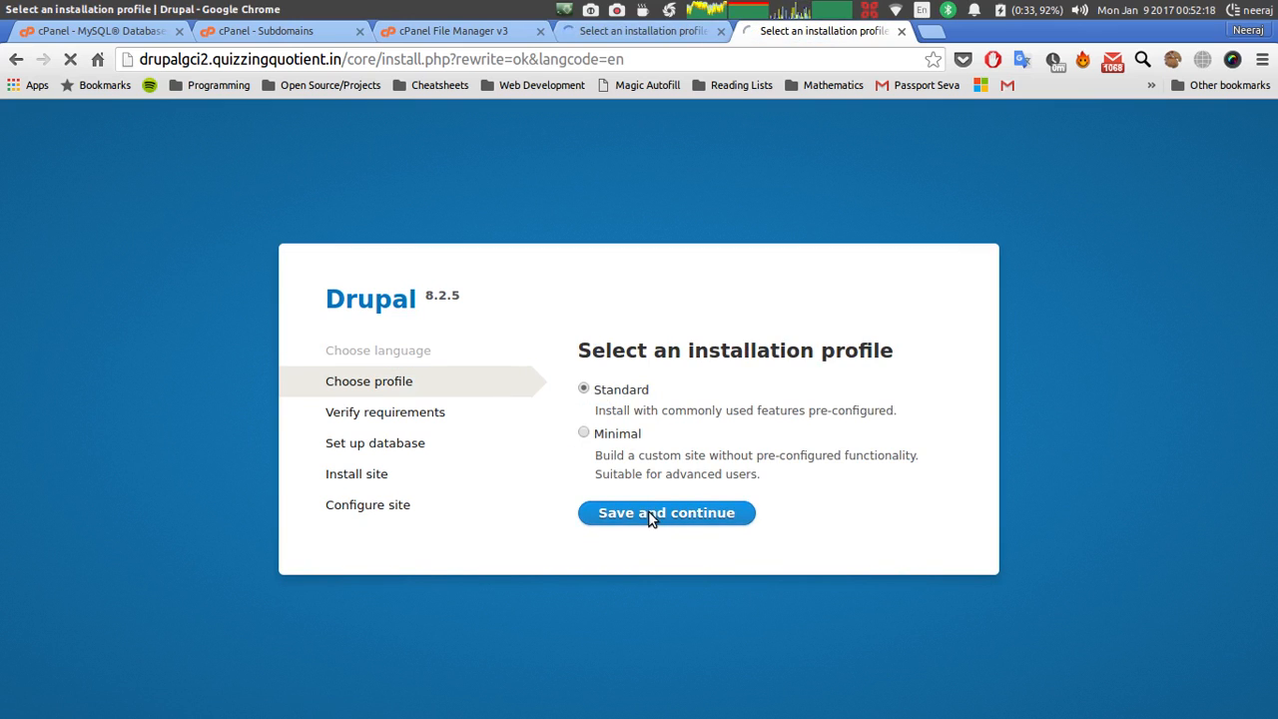
left_click(630, 36)
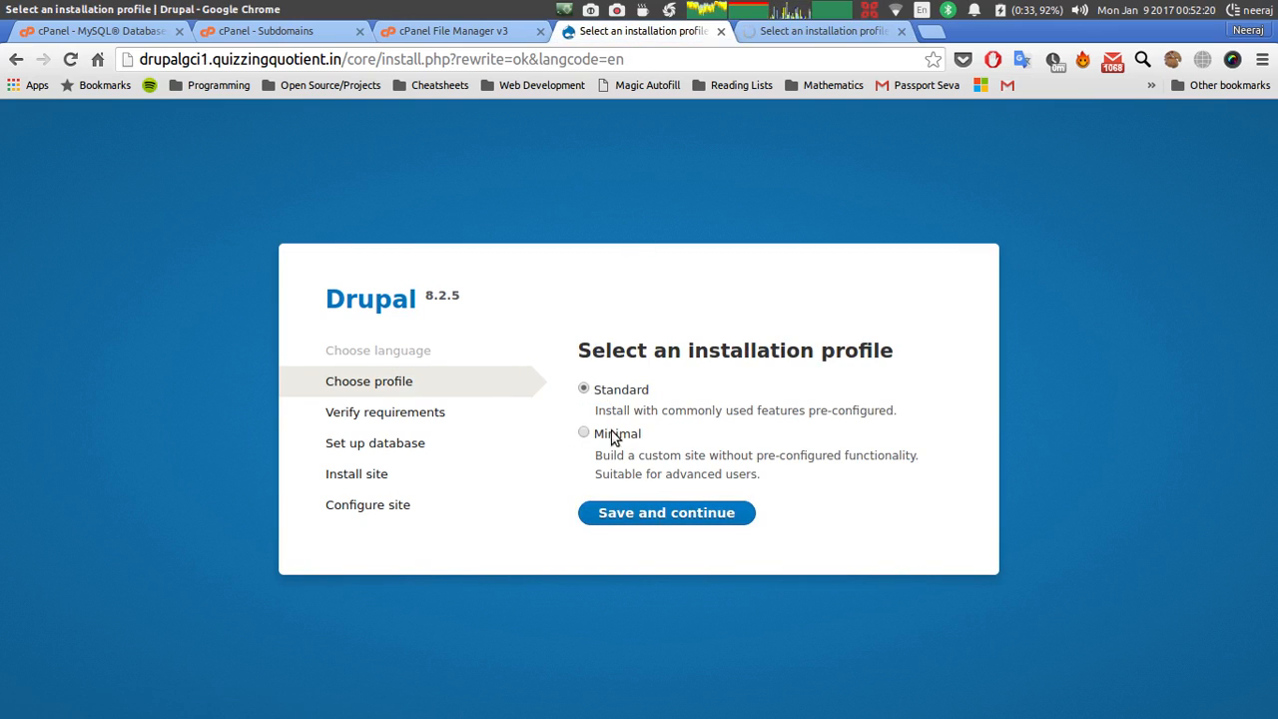
left_click(636, 515)
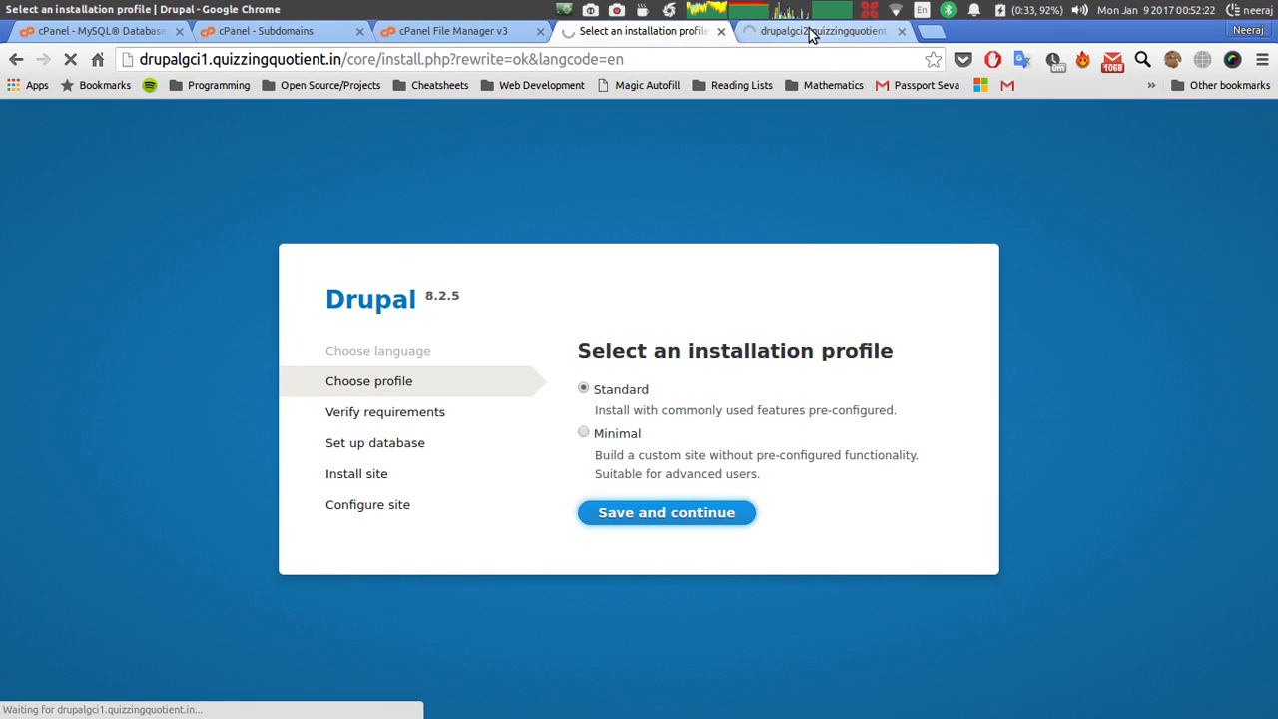
Continue both installs past the OPcode caching warning on the requirements review.
left_click(811, 35)
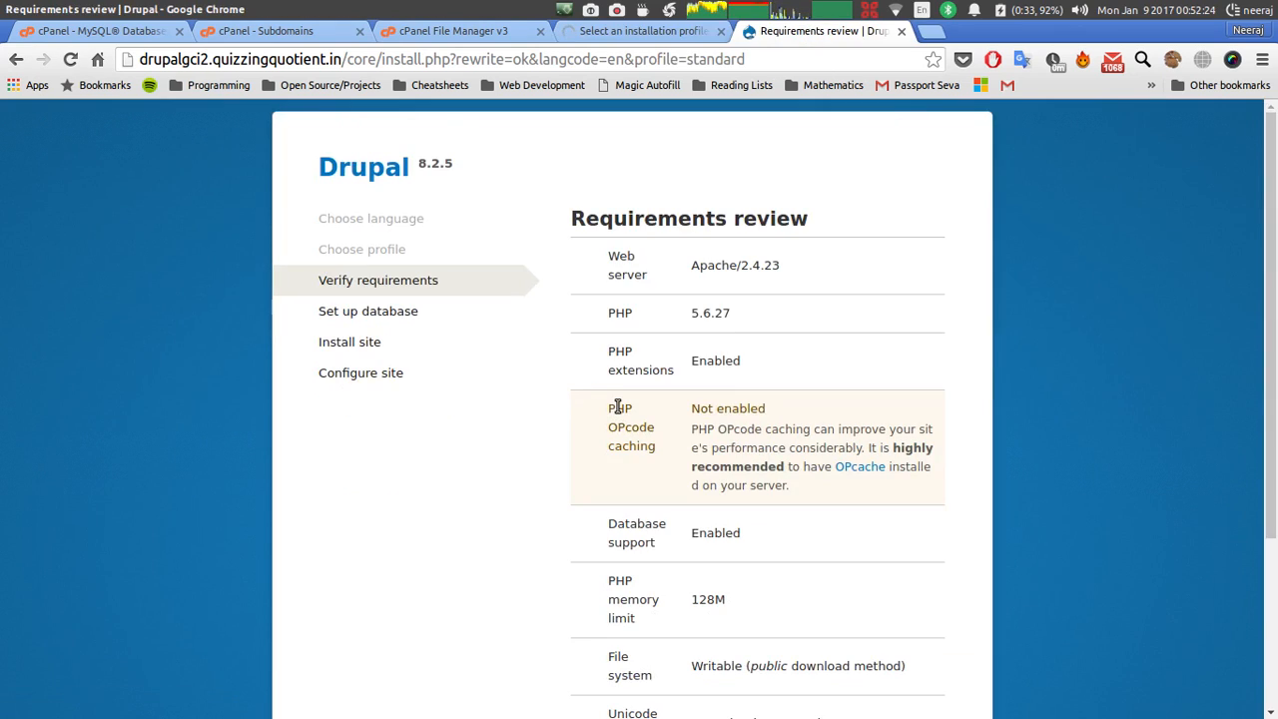
scroll(618, 407, "down", 2)
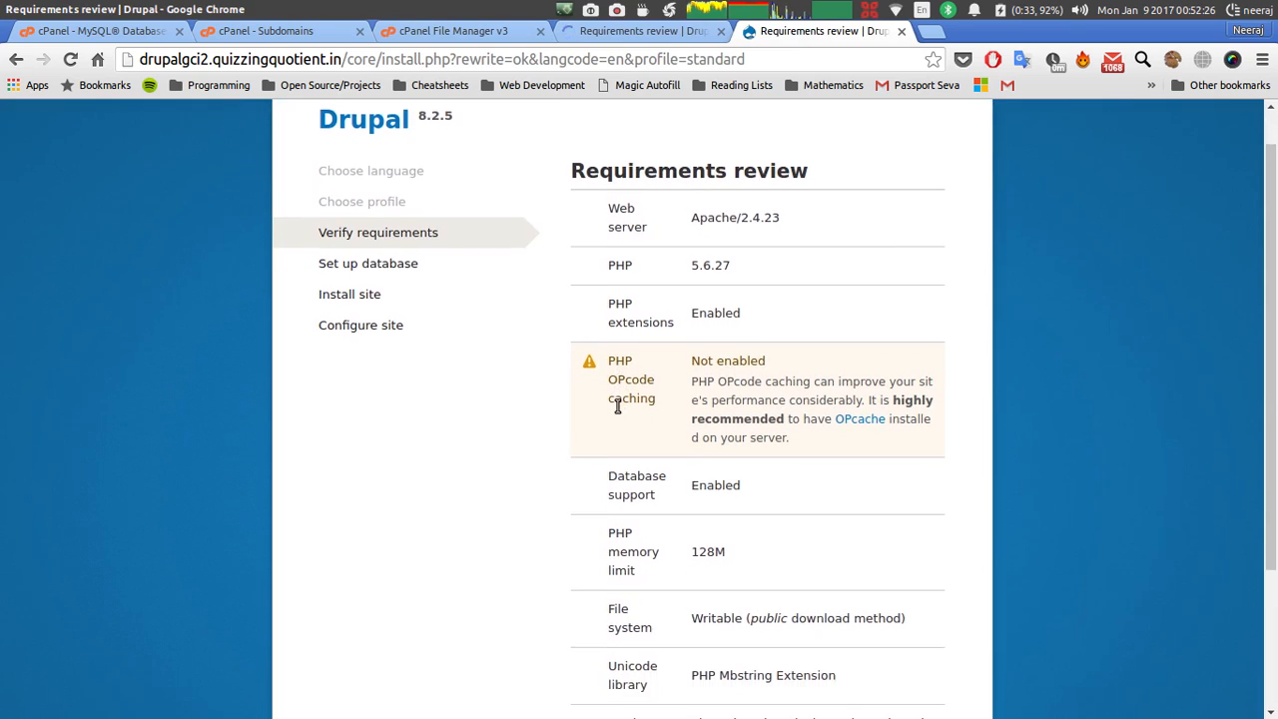
scroll(618, 407, "down", 1)
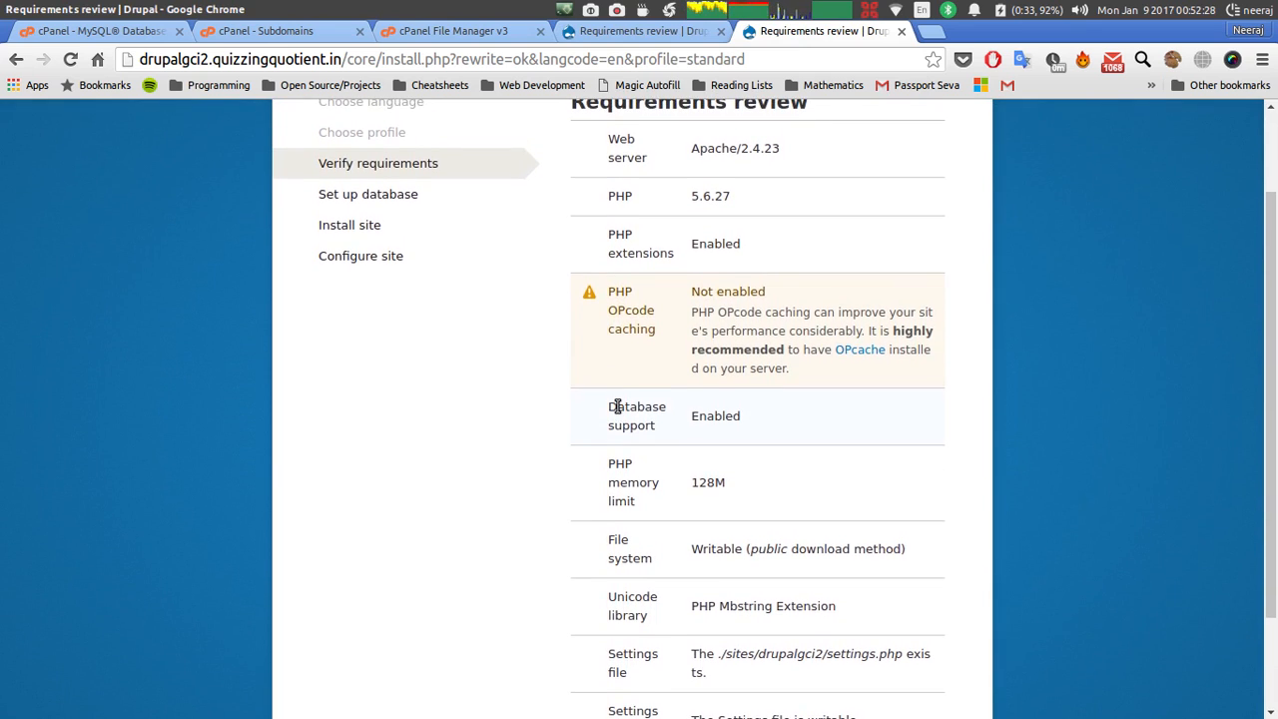
scroll(618, 406, "down", 3)
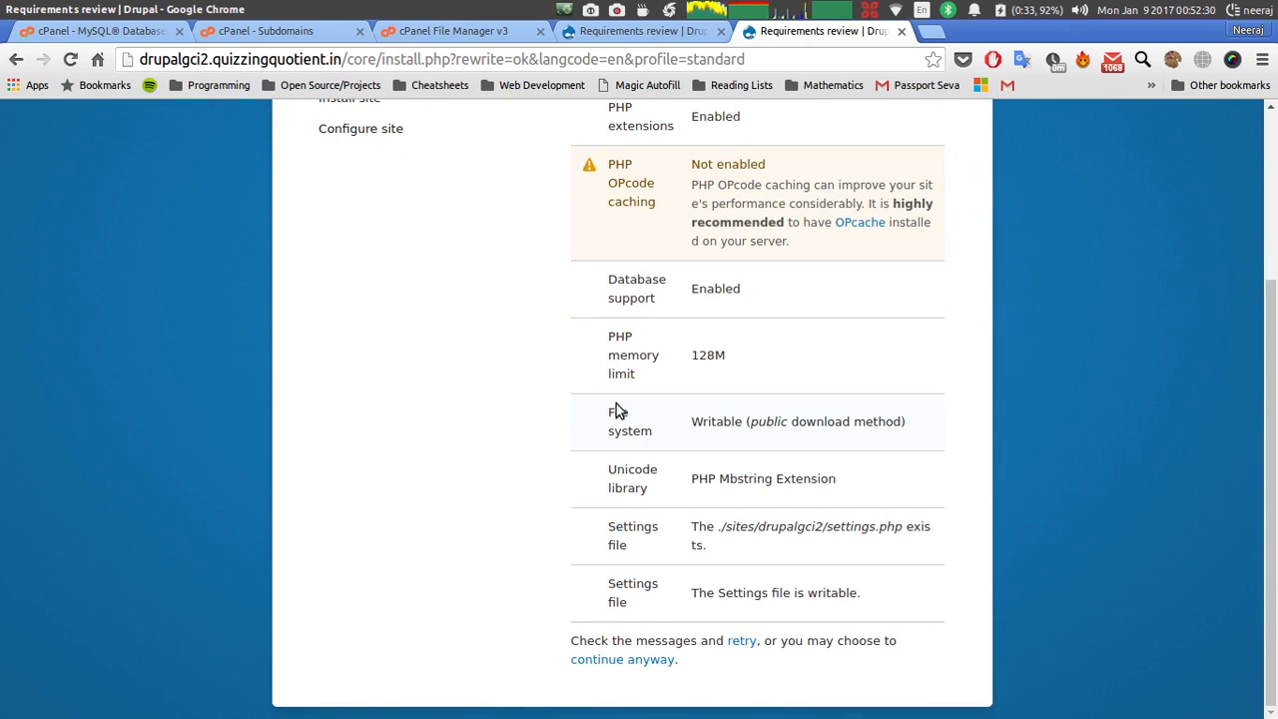
left_click(604, 660)
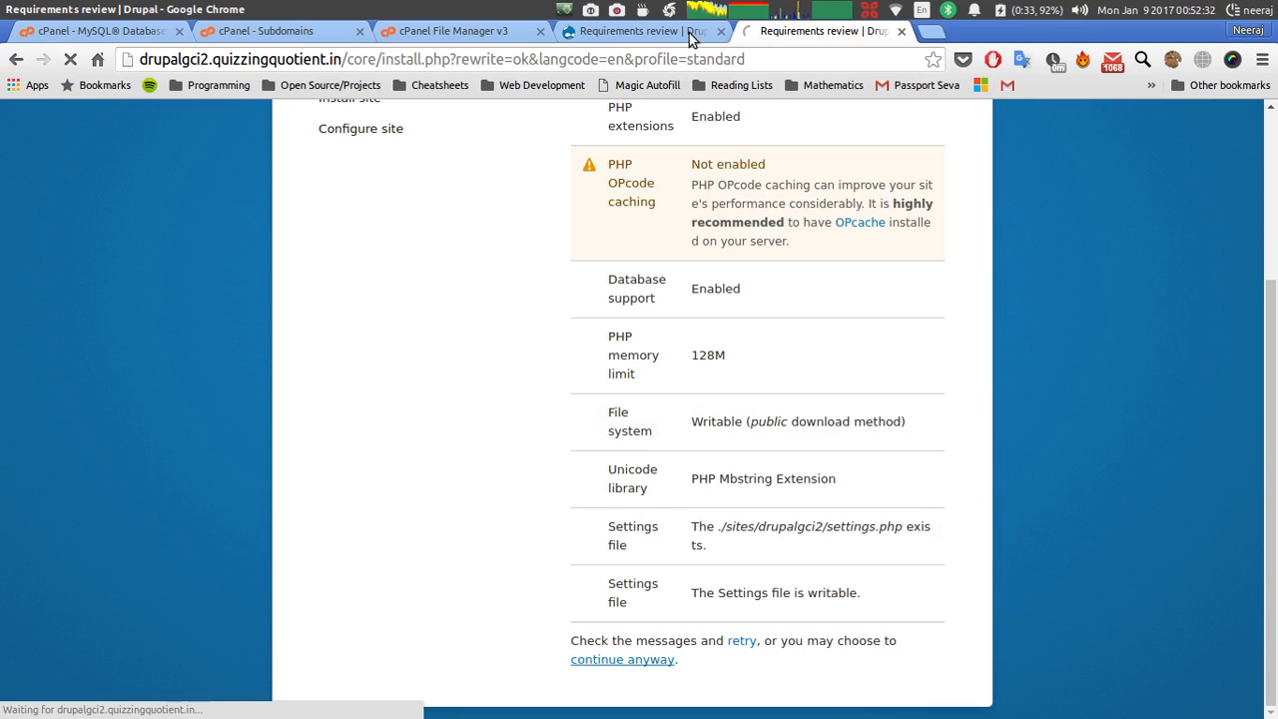
left_click(644, 31)
scroll(659, 413, "down", 5)
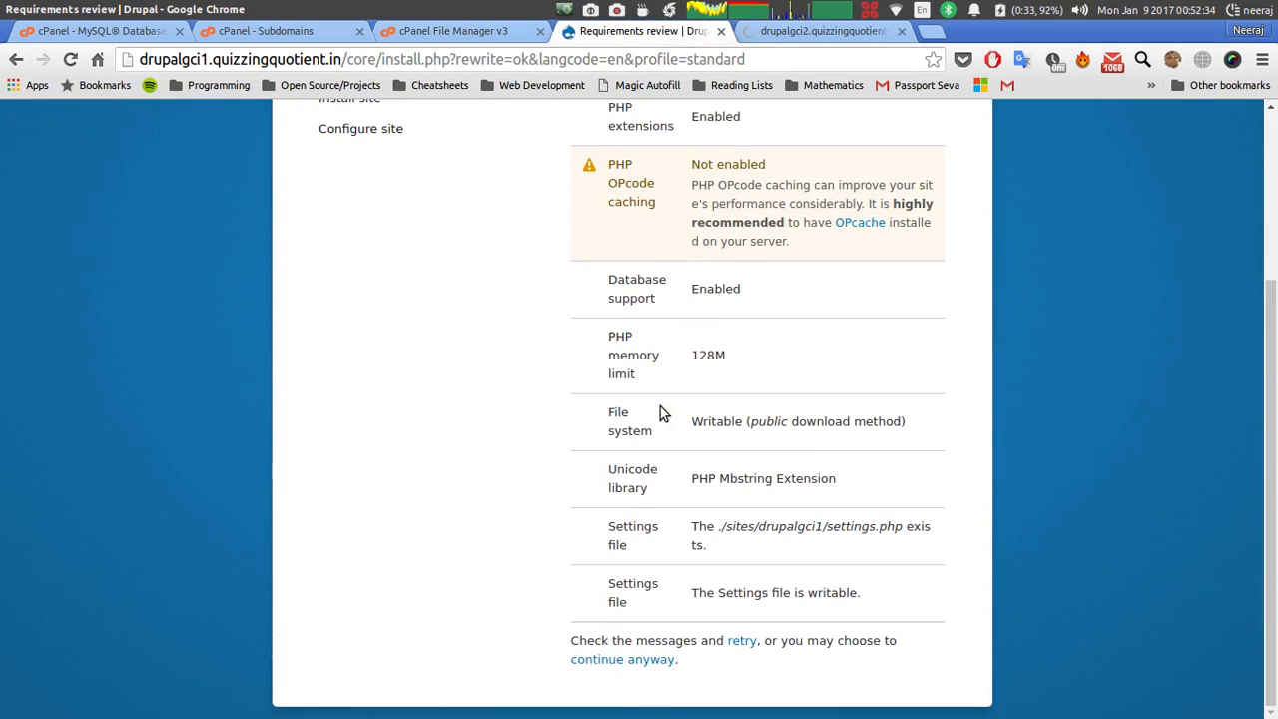
left_click(608, 661)
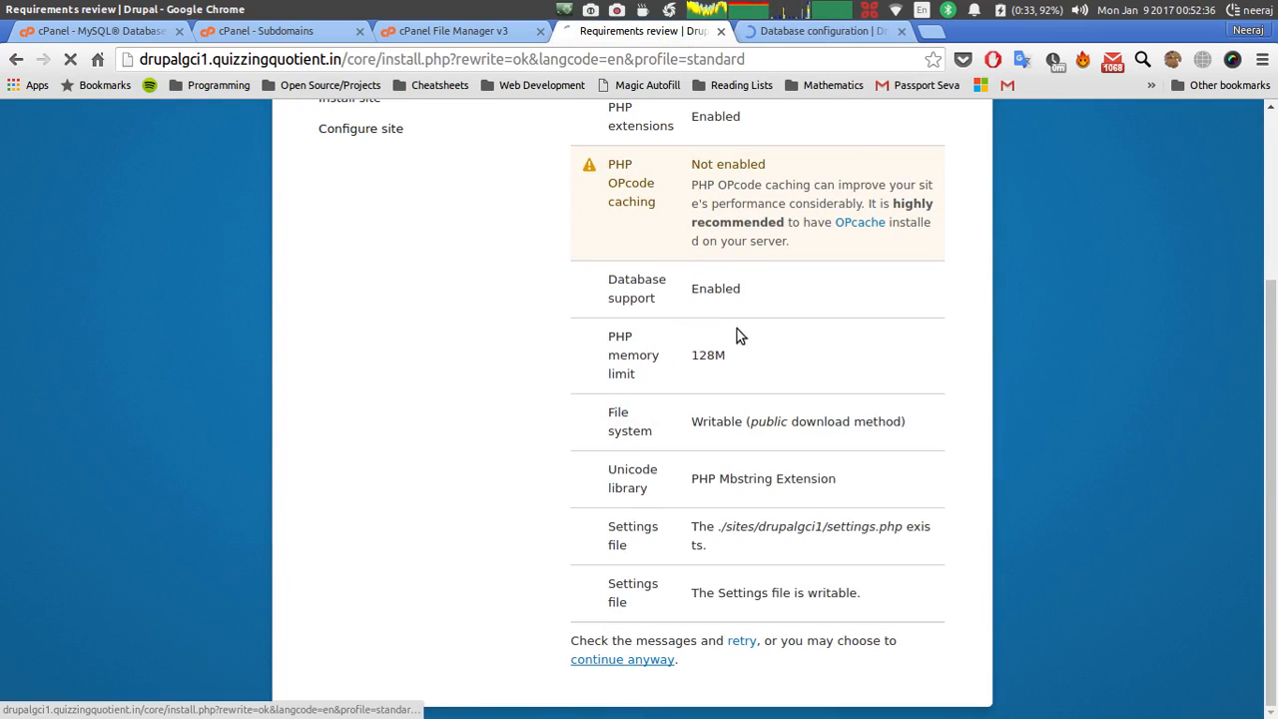
left_click(786, 36)
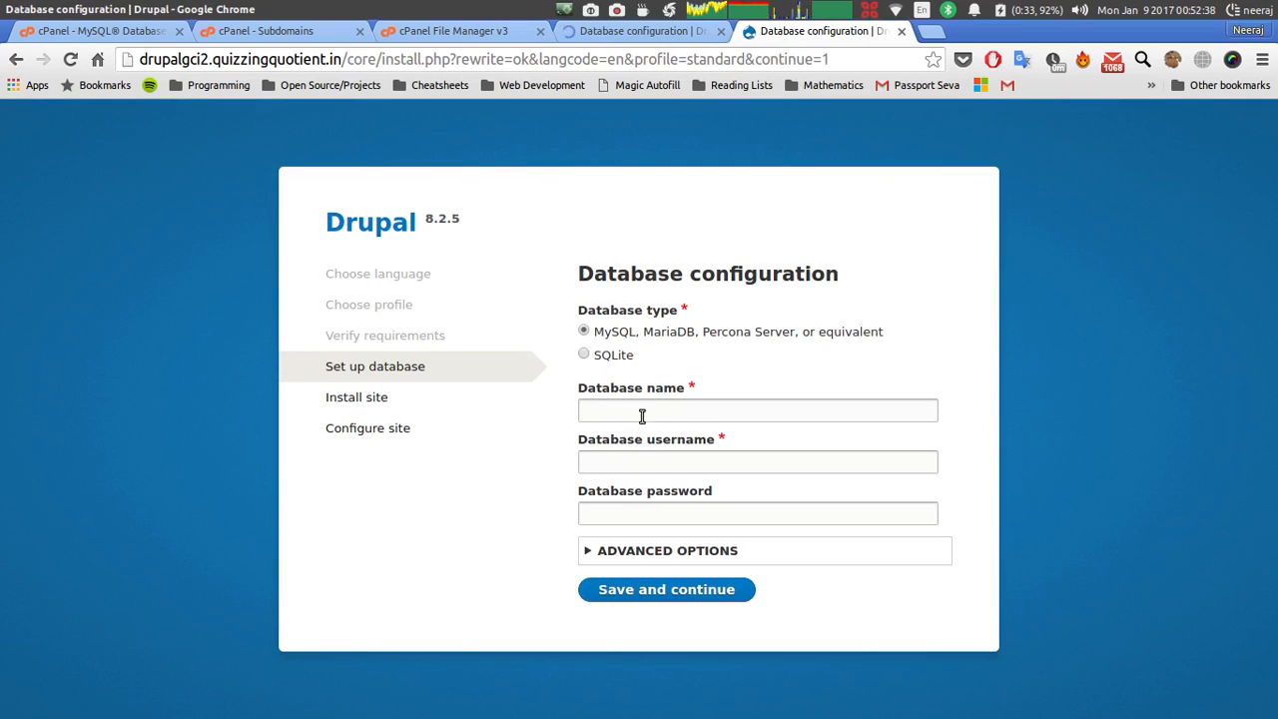
Enter database drupaltestsite1 and username drupaltestsite1u in the drupalgci1 installer.
left_click(599, 33)
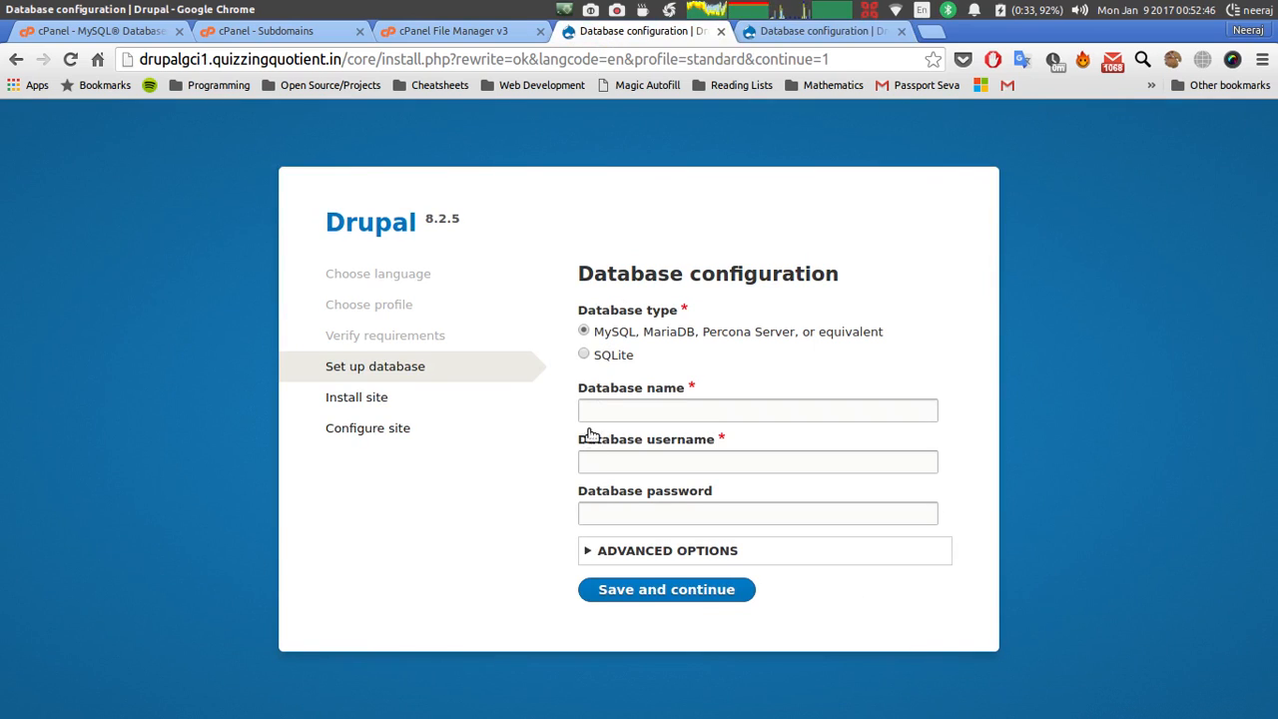
left_click(72, 33)
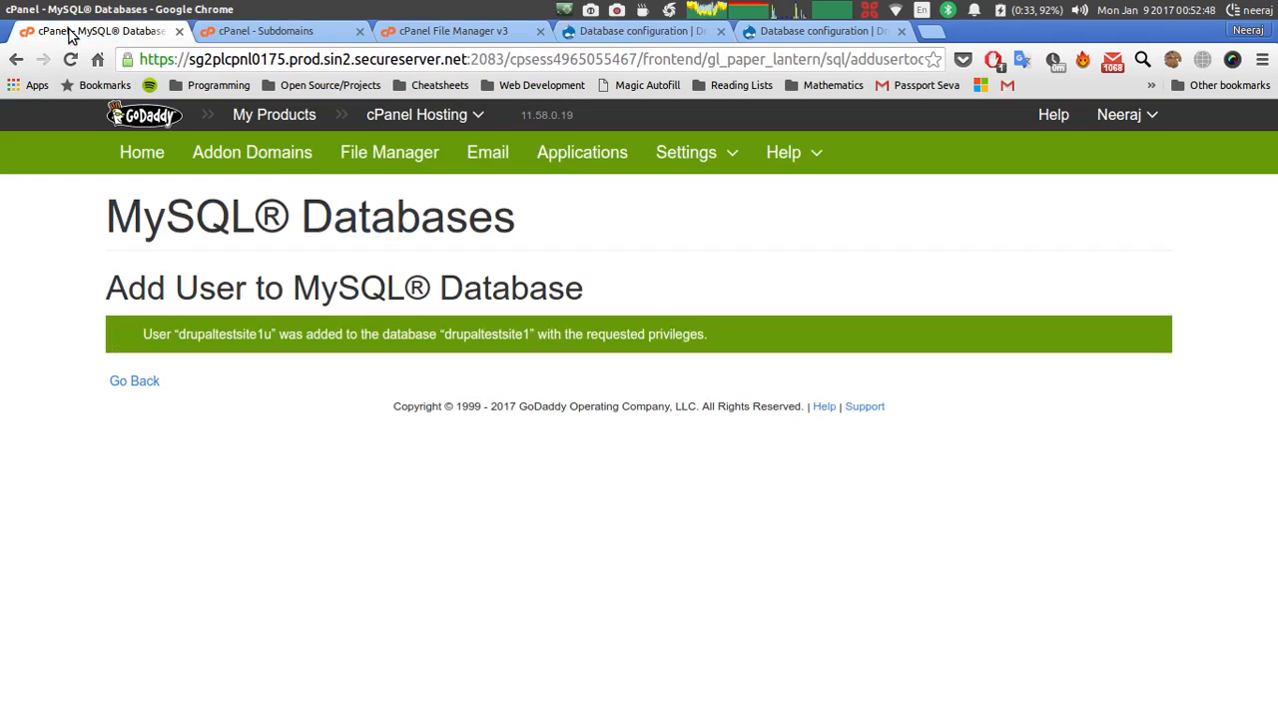
left_click(140, 381)
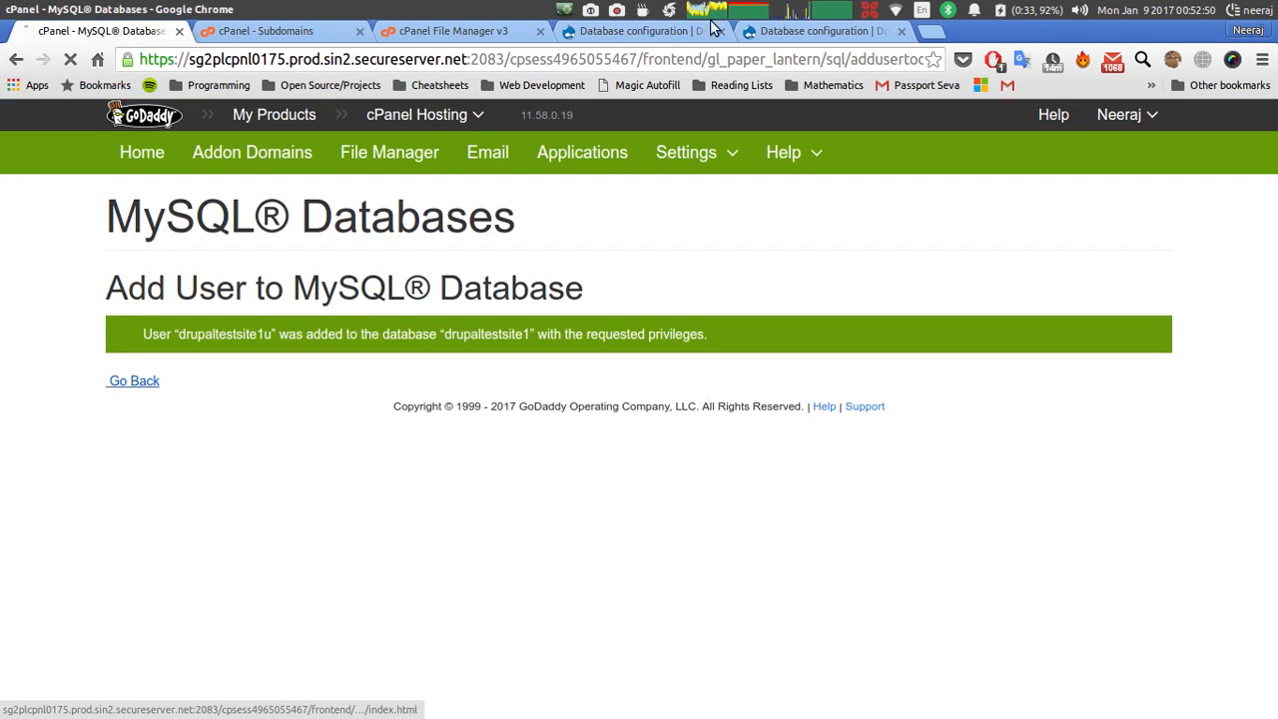
left_click(656, 30)
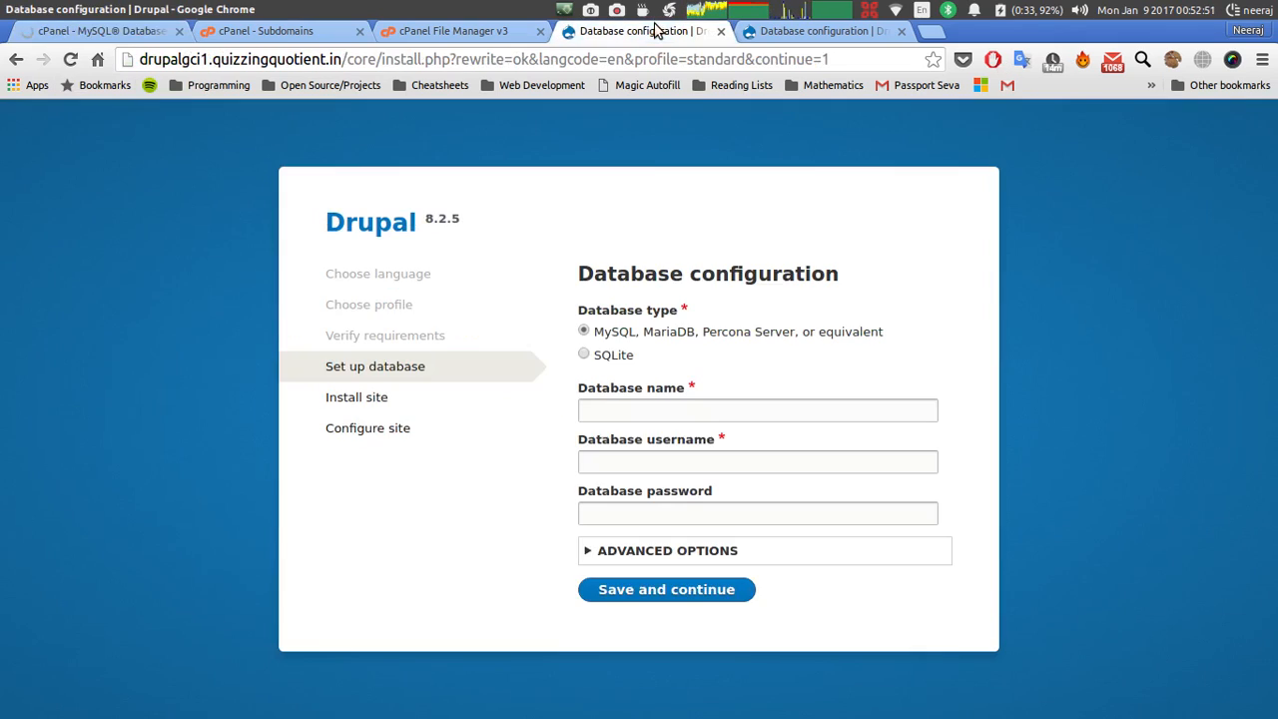
left_click(597, 412)
type("dru")
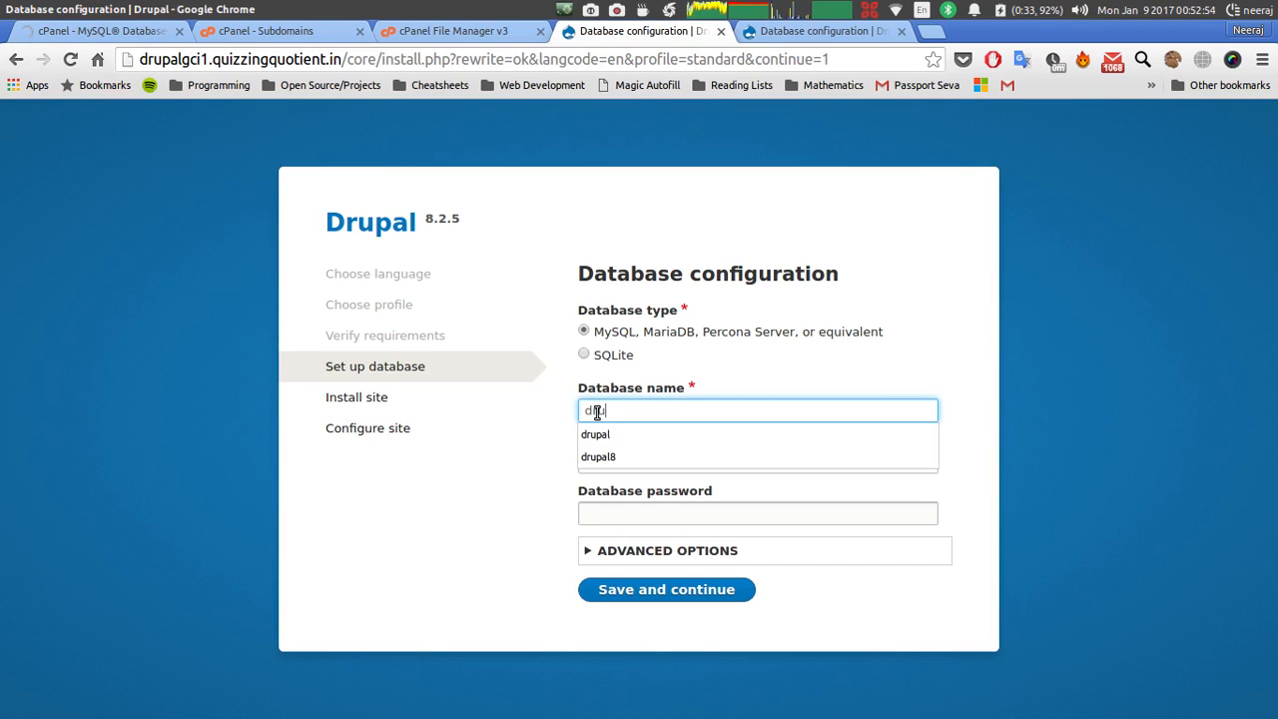
key("BackSpace")
key("BackSpace")
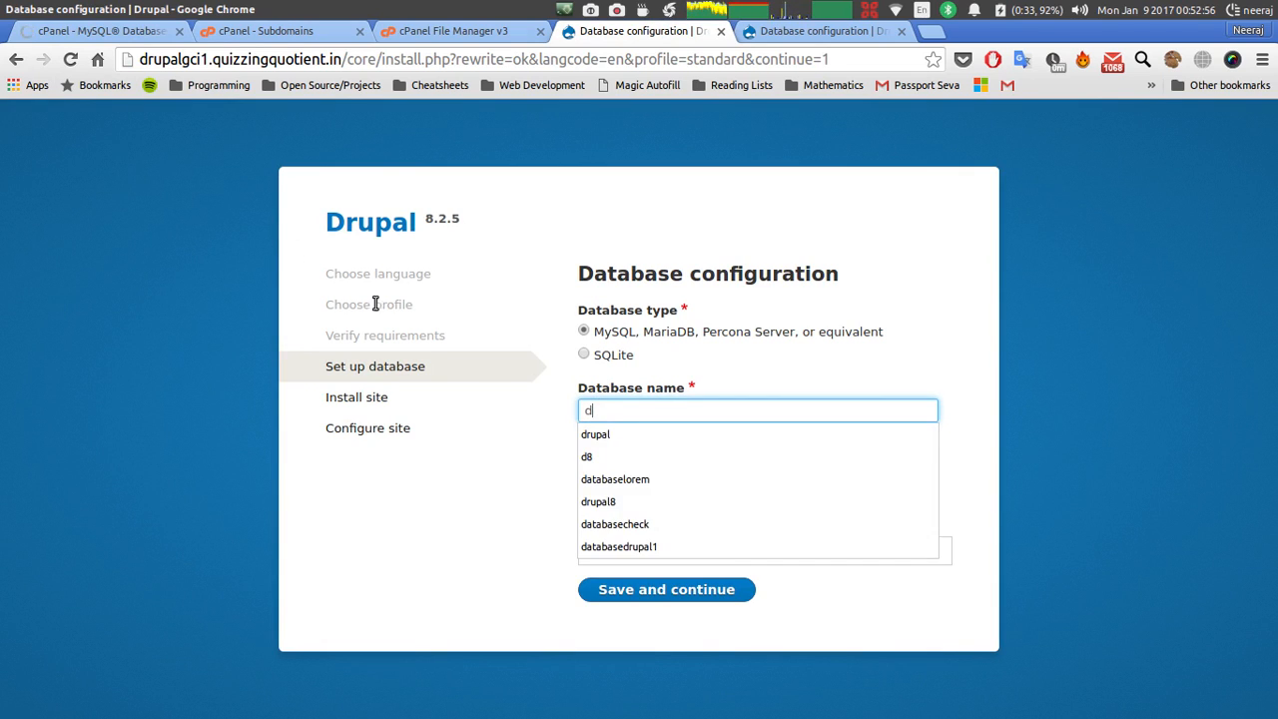
left_click(128, 30)
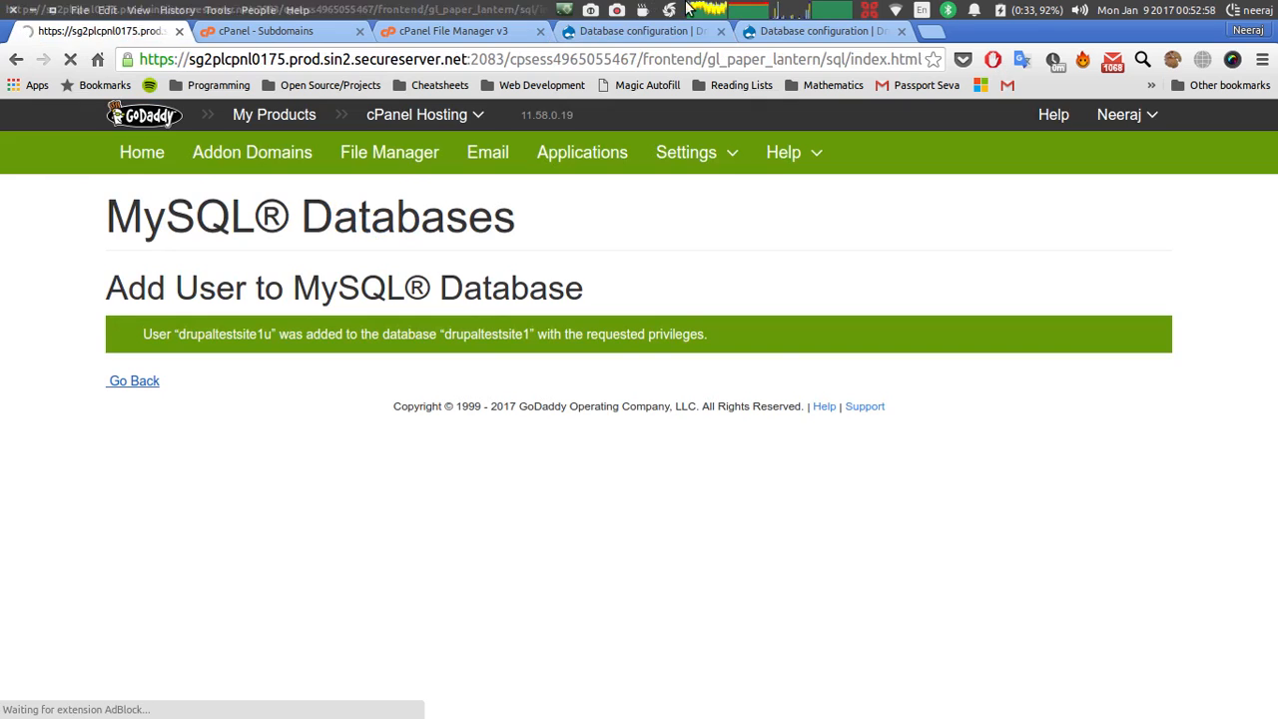
left_click(631, 30)
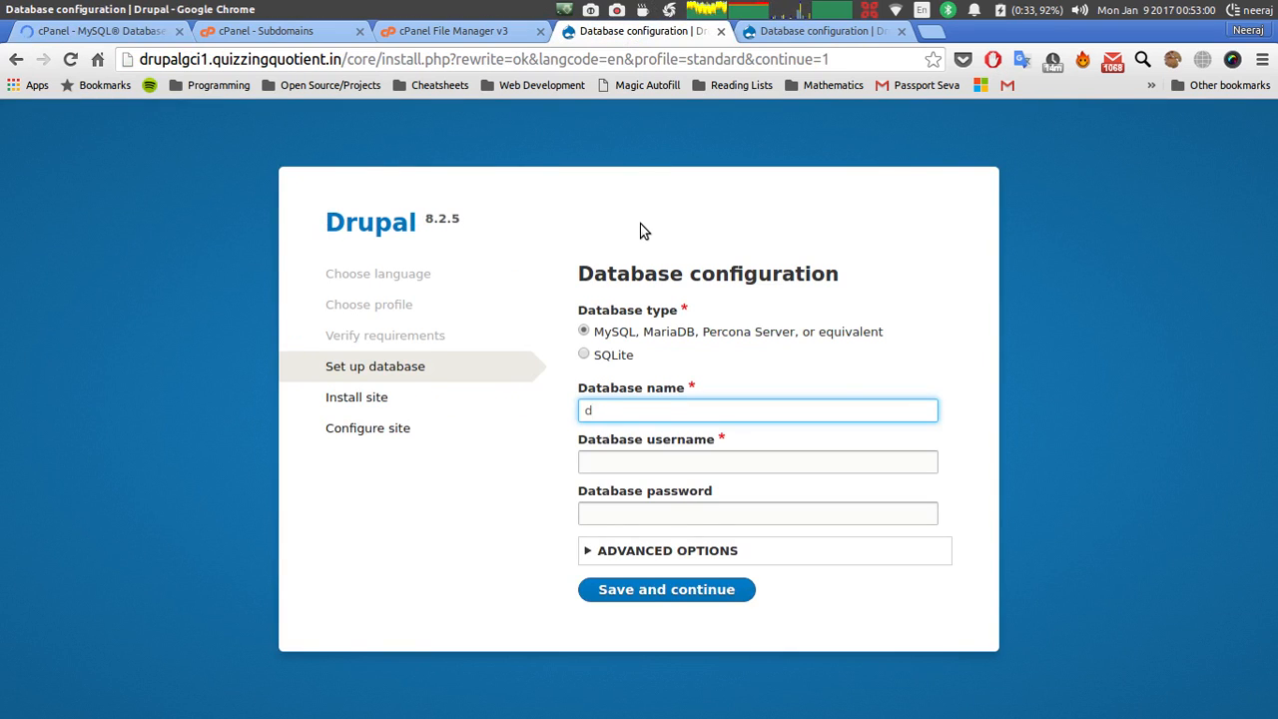
type("rupaltestsite1")
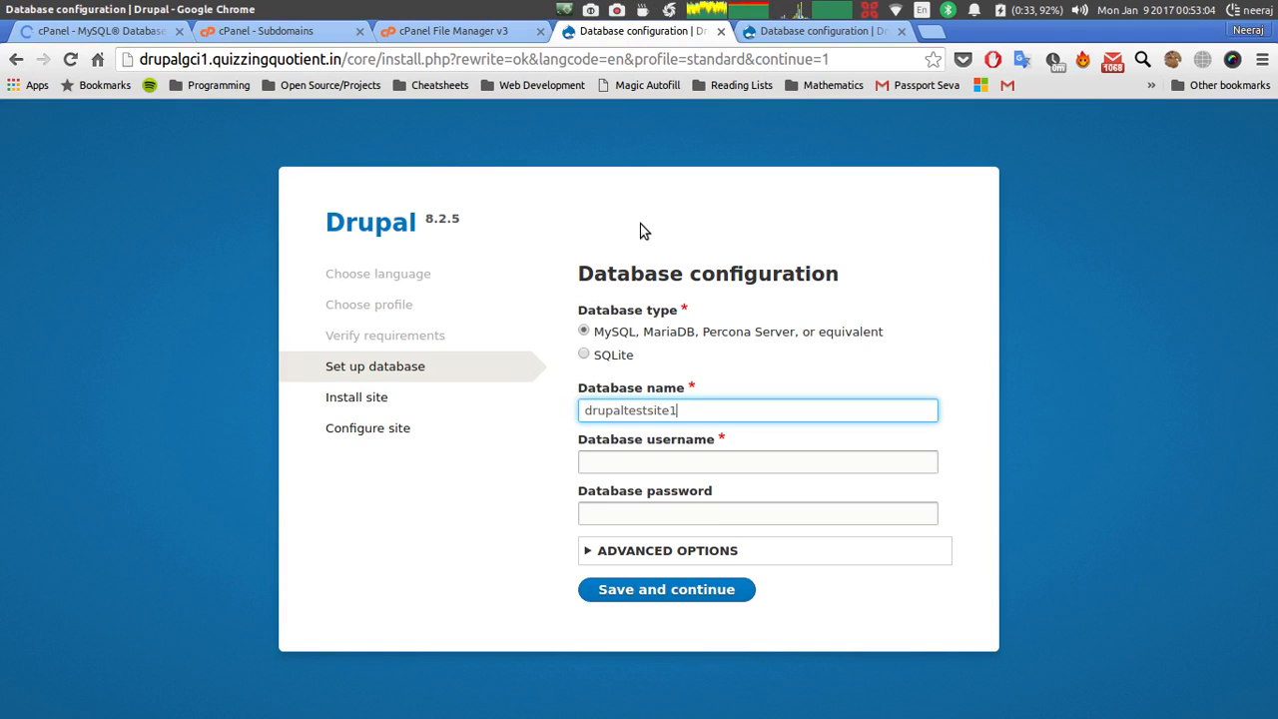
left_click(657, 455)
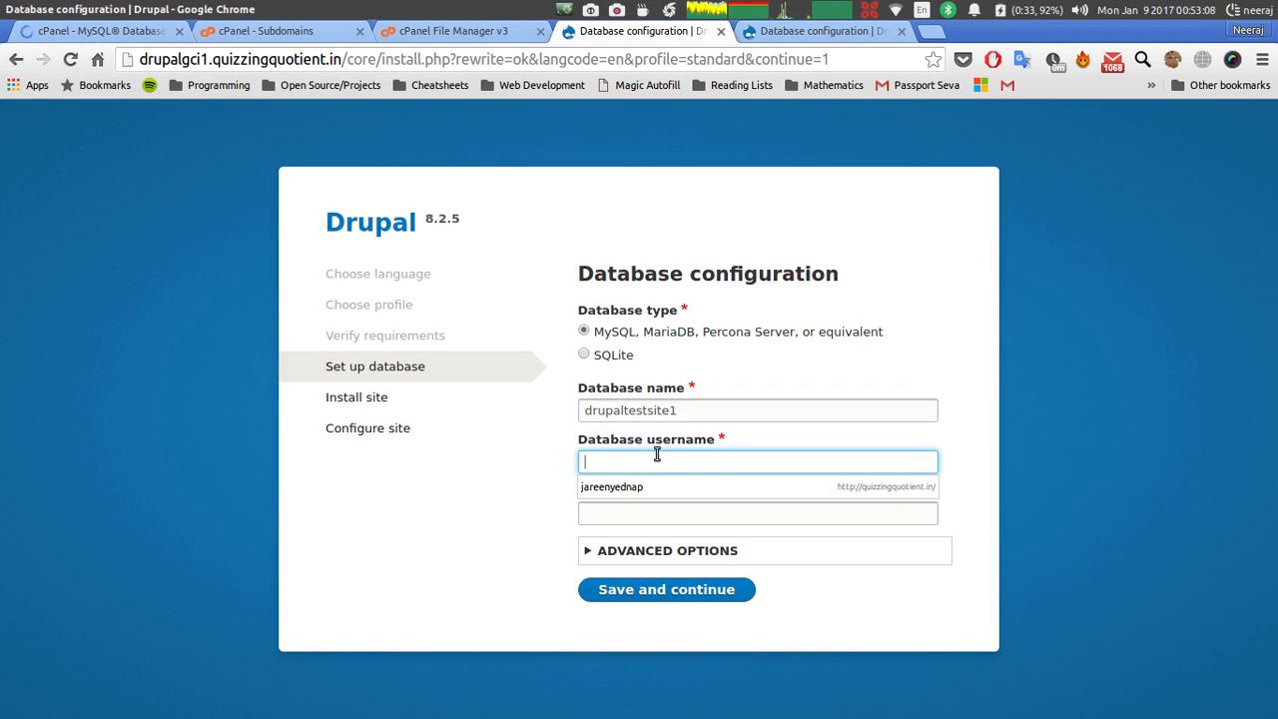
type("drupaltestsite1u")
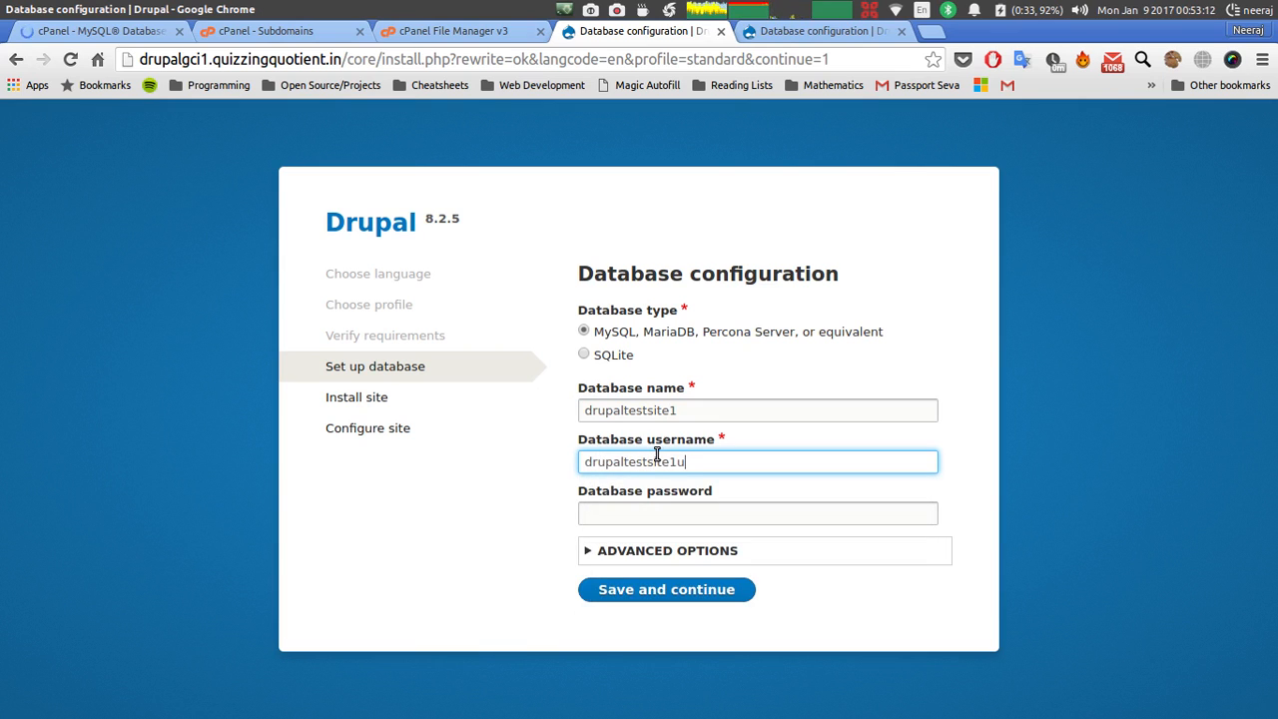
Enter database drupaltestsite2 and its username in the drupalgci2 installer.
left_click(799, 31)
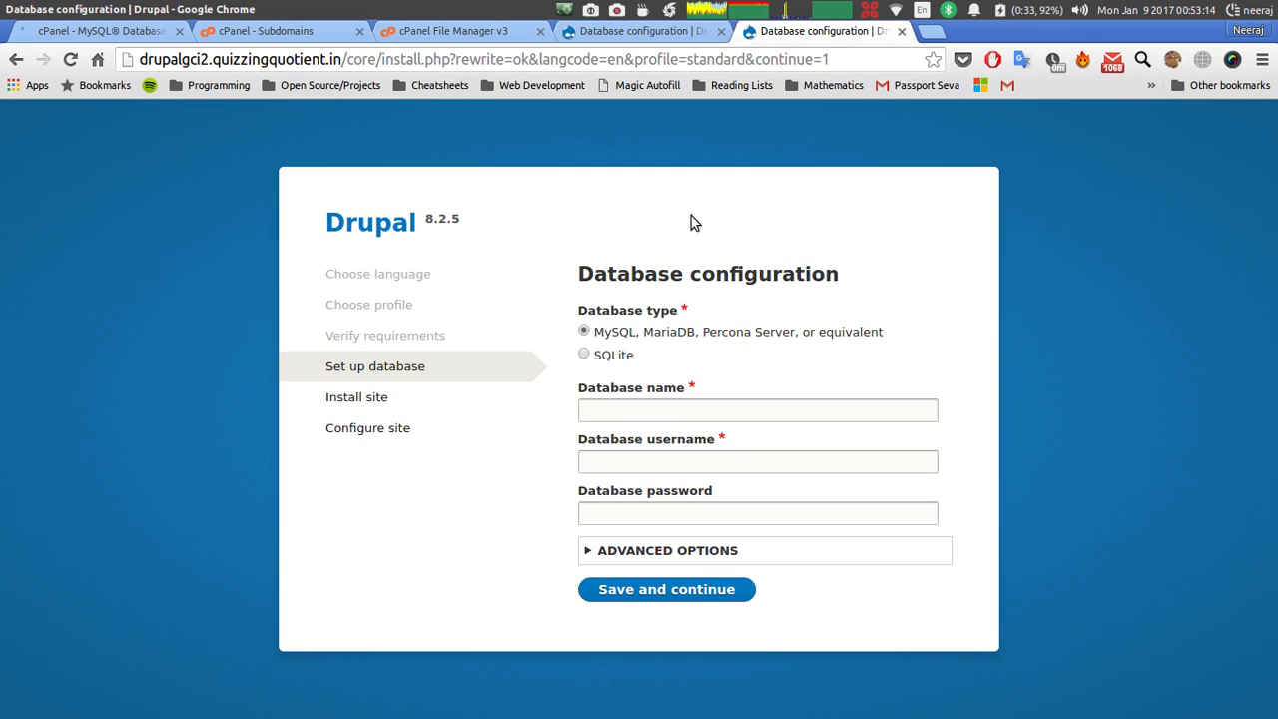
left_click(627, 420)
type("drupa")
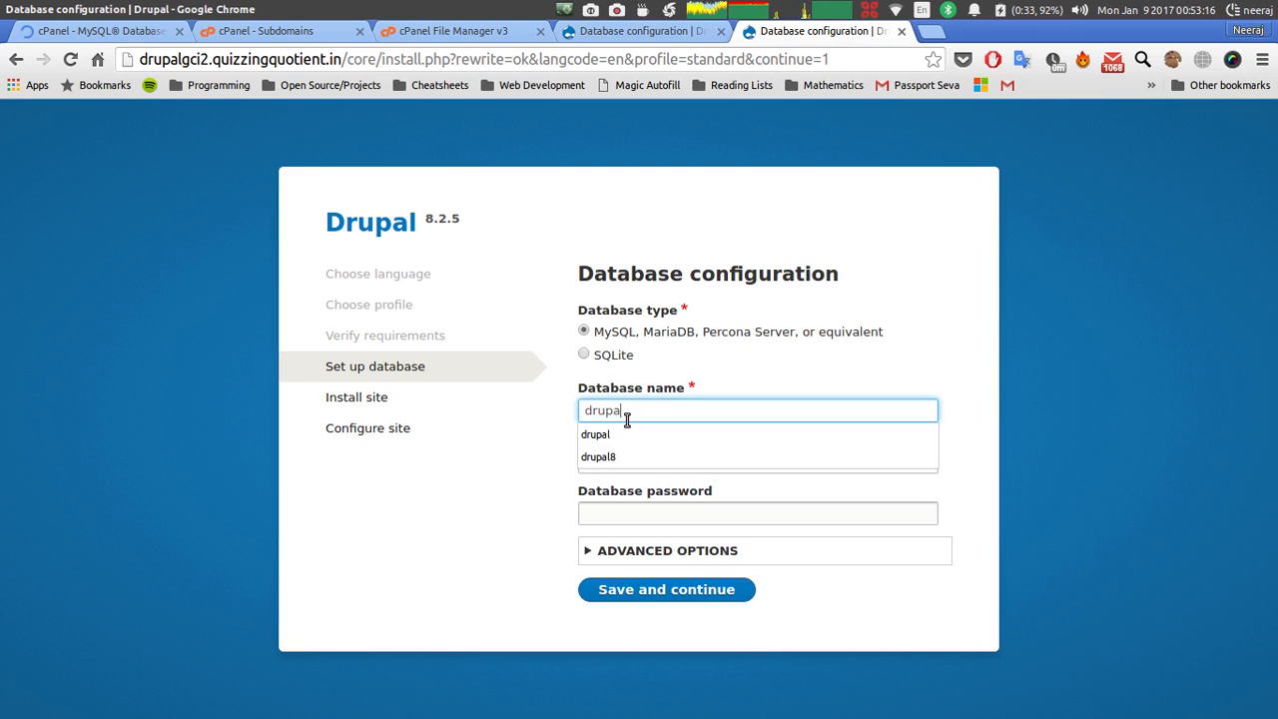
type("ltestsite2")
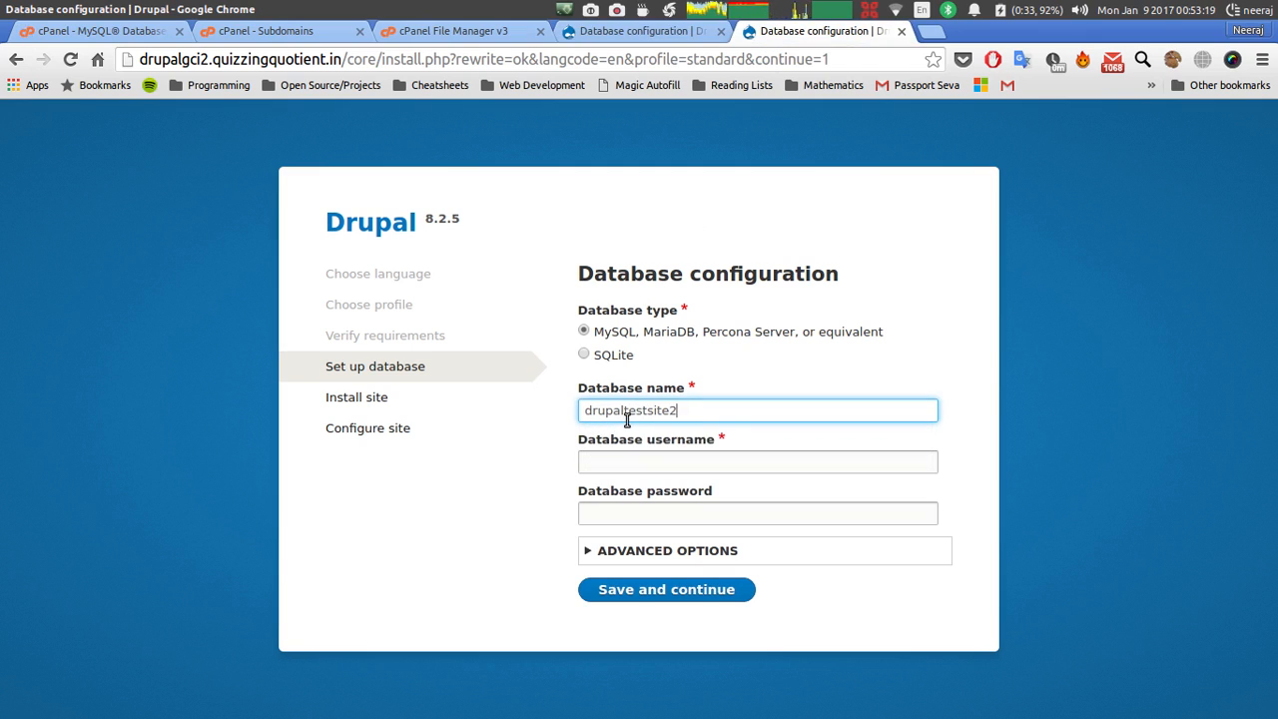
key("Tab")
type("dru")
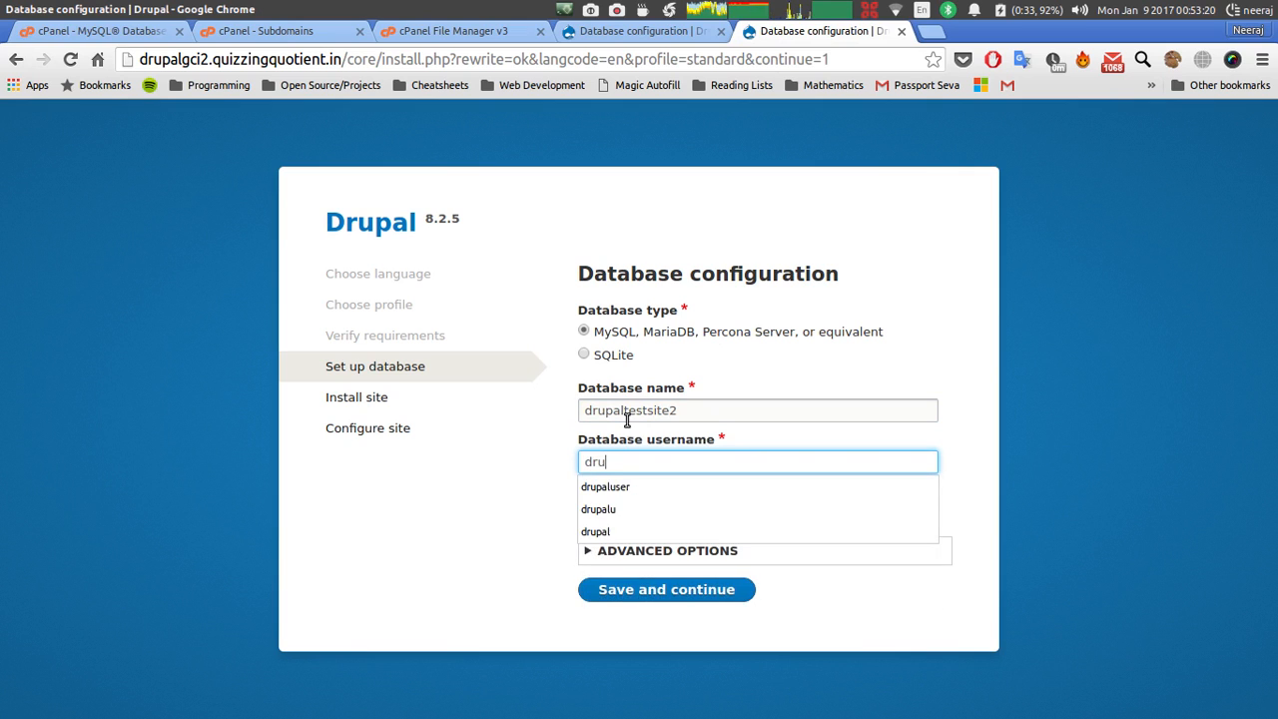
type("paltestsite12u")
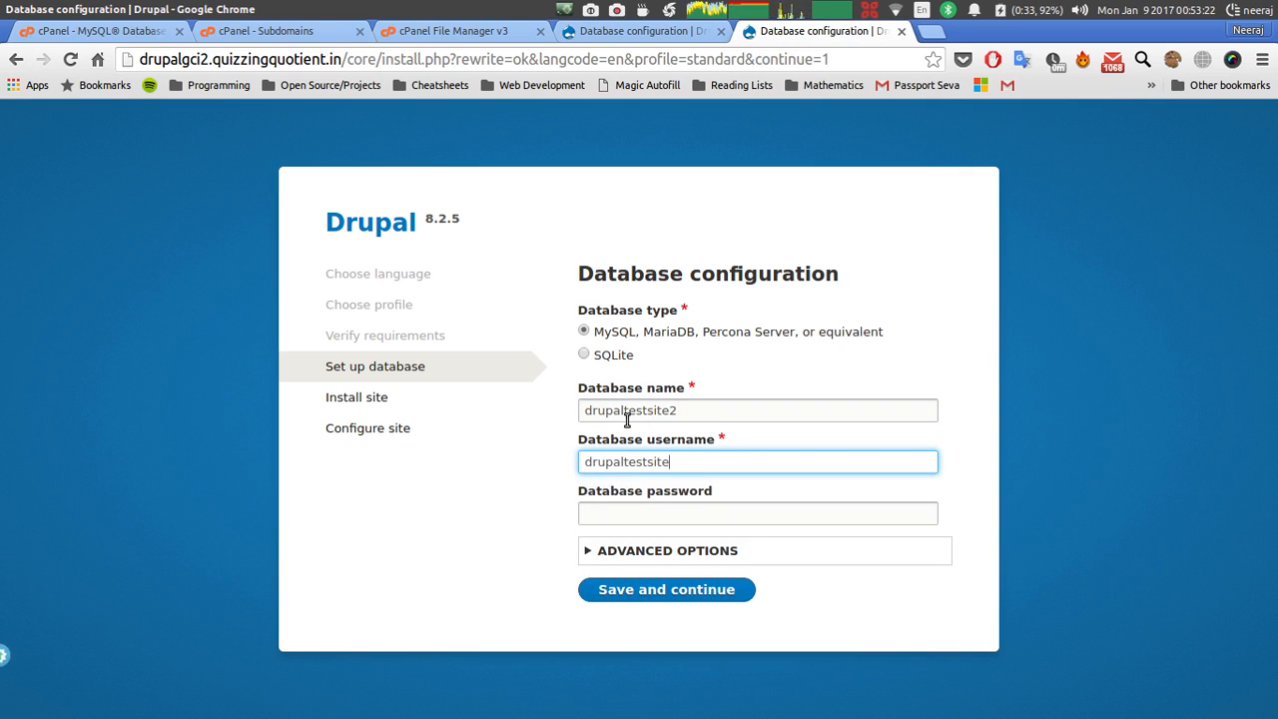
key("BackSpace")
key("BackSpace")
key("BackSpace")
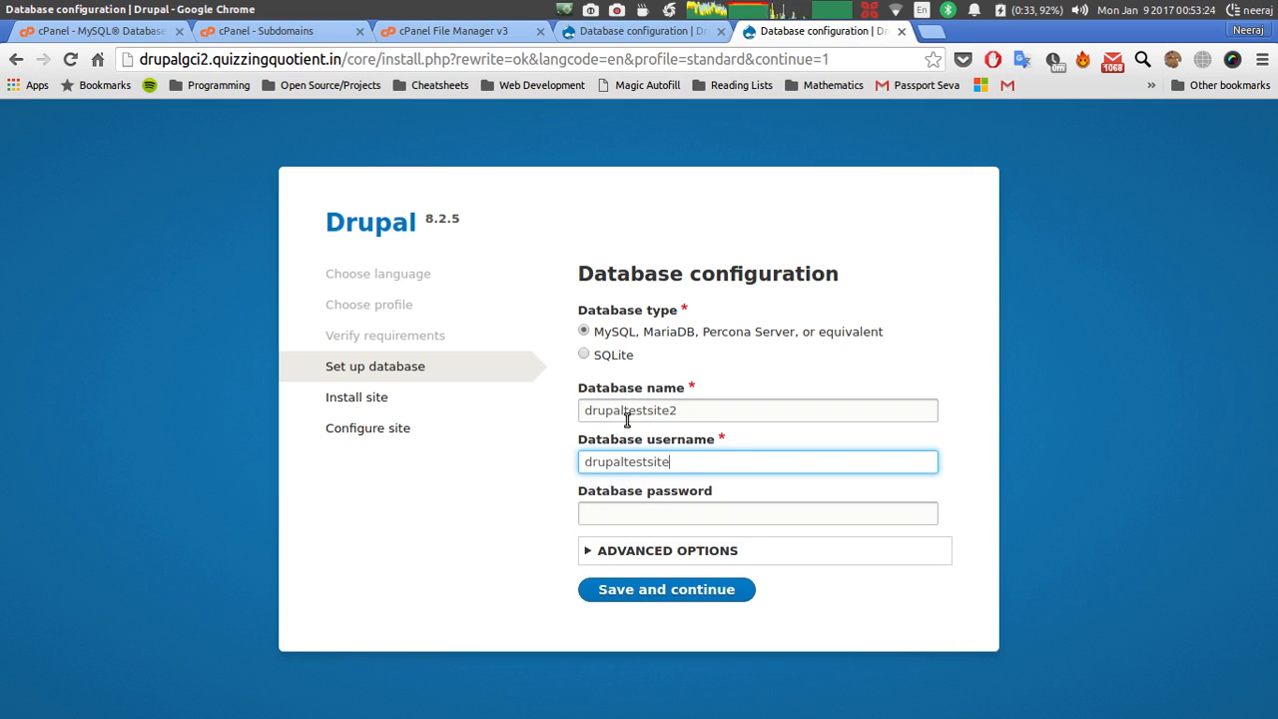
type("2u")
key("ctrl+alt+Down")
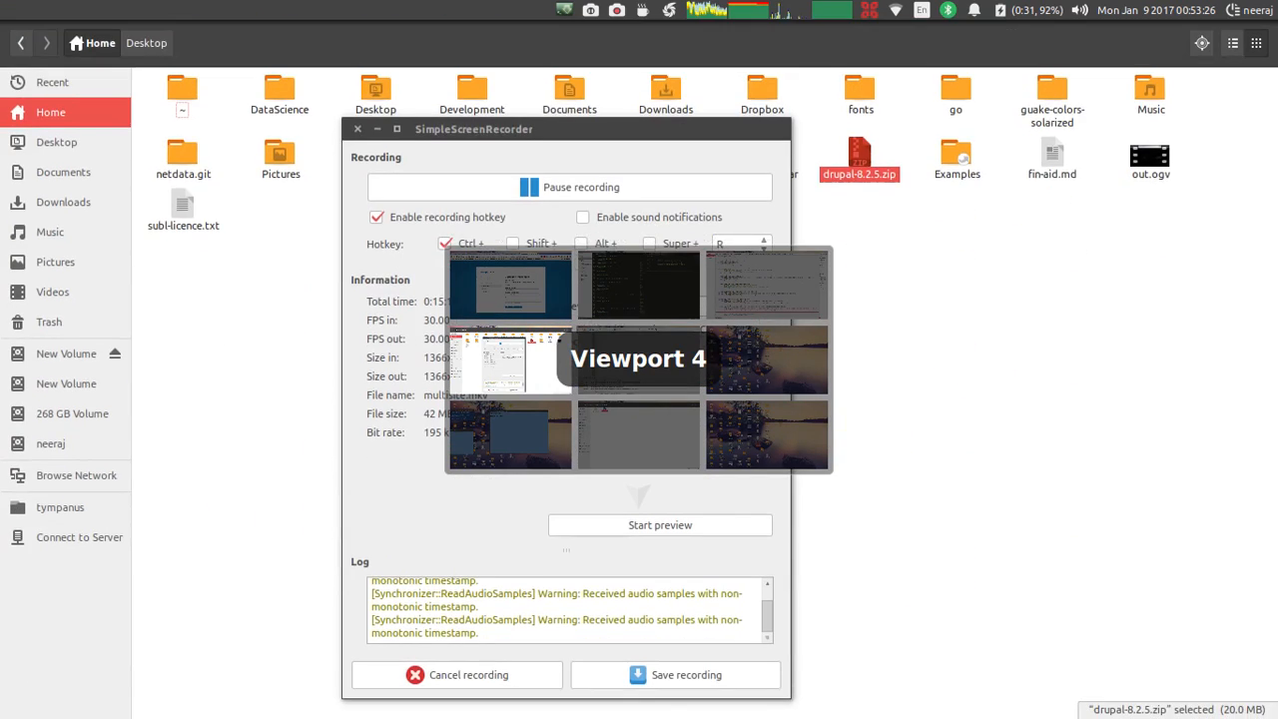
Open link.php in Geany to review its symlink code.
key("ctrl+alt+Right")
key("ctrl+alt+Down")
key("ctrl+alt+Up")
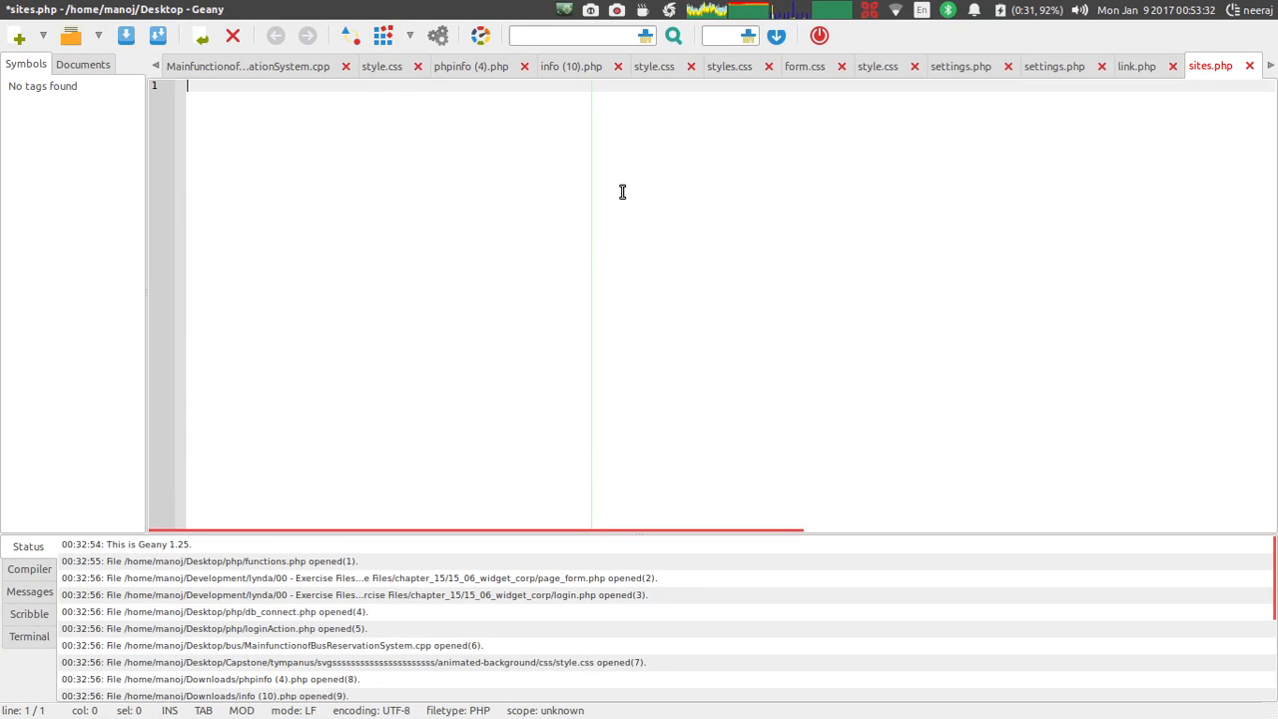
key("ctrl+alt+Down")
key("ctrl+alt+Up")
key("ctrl+o")
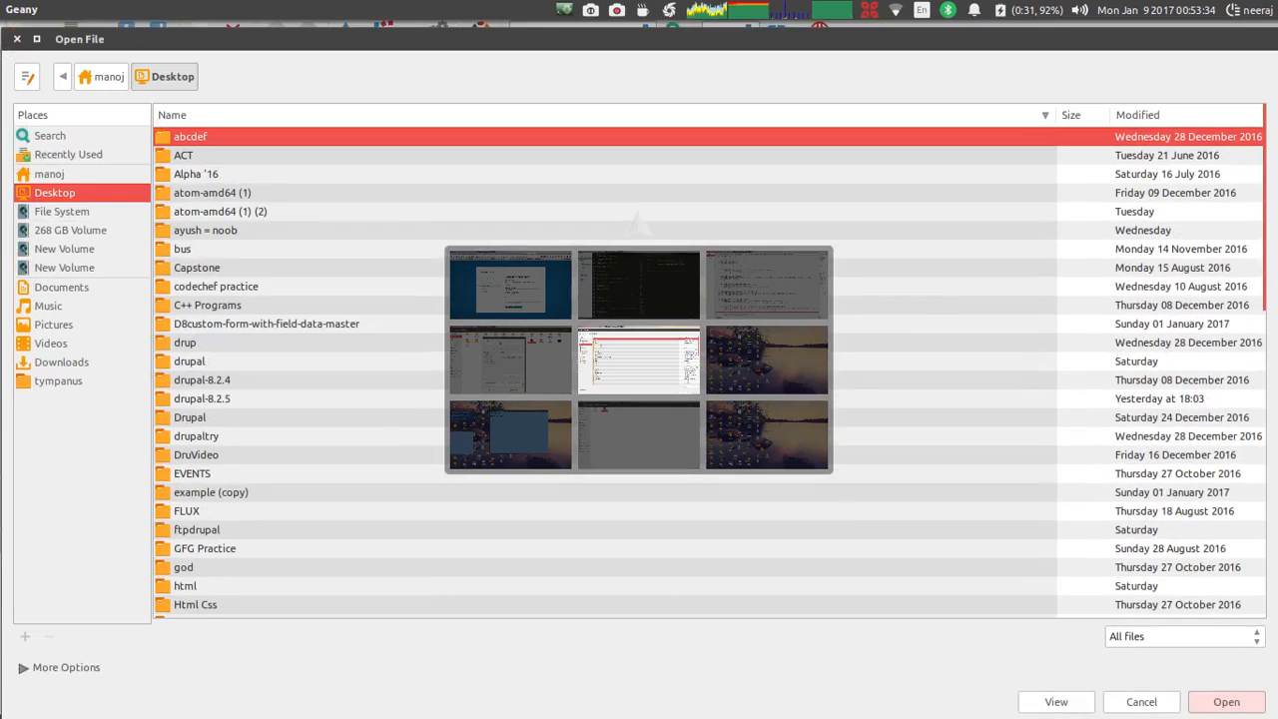
scroll(296, 420, "down", 15)
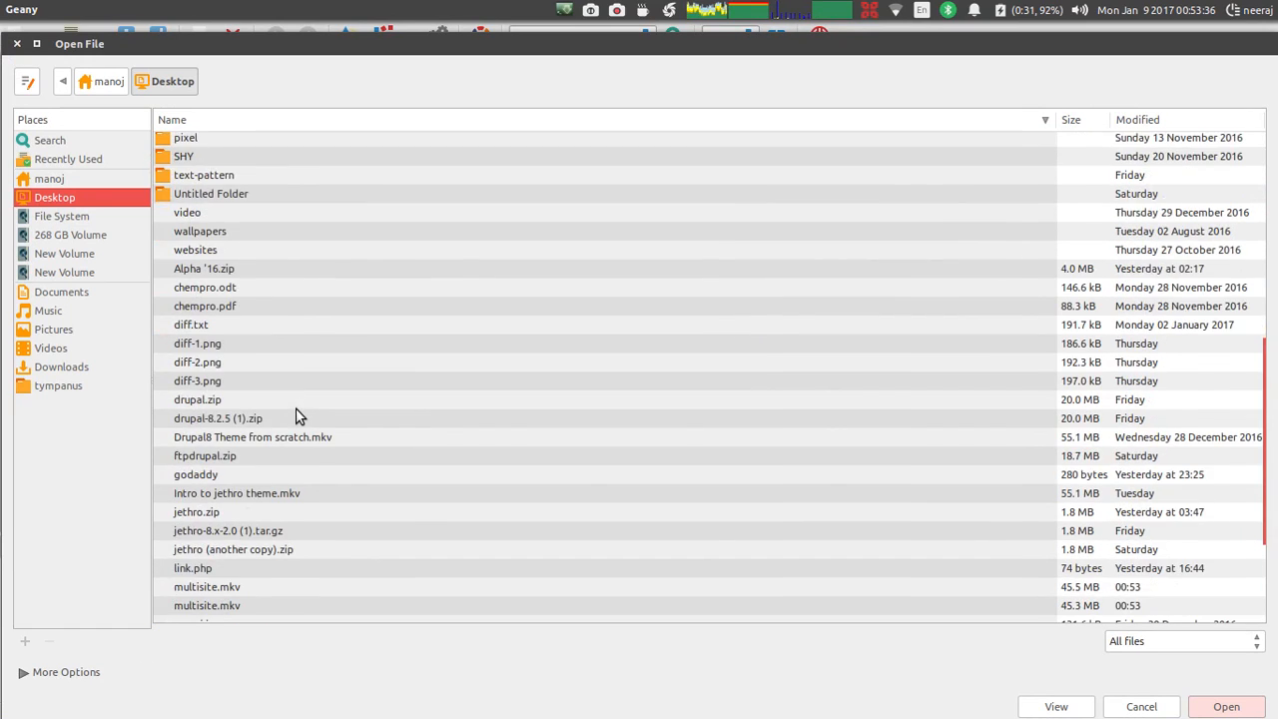
left_click(294, 408)
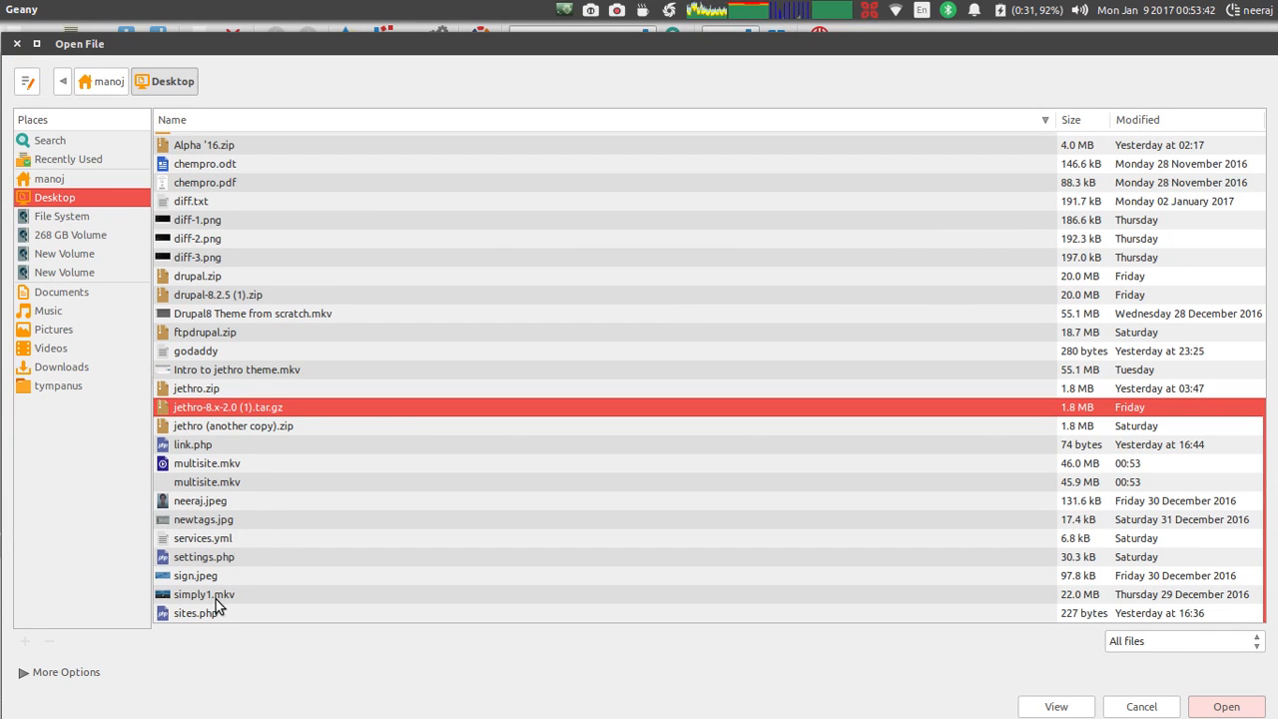
double_click(196, 448)
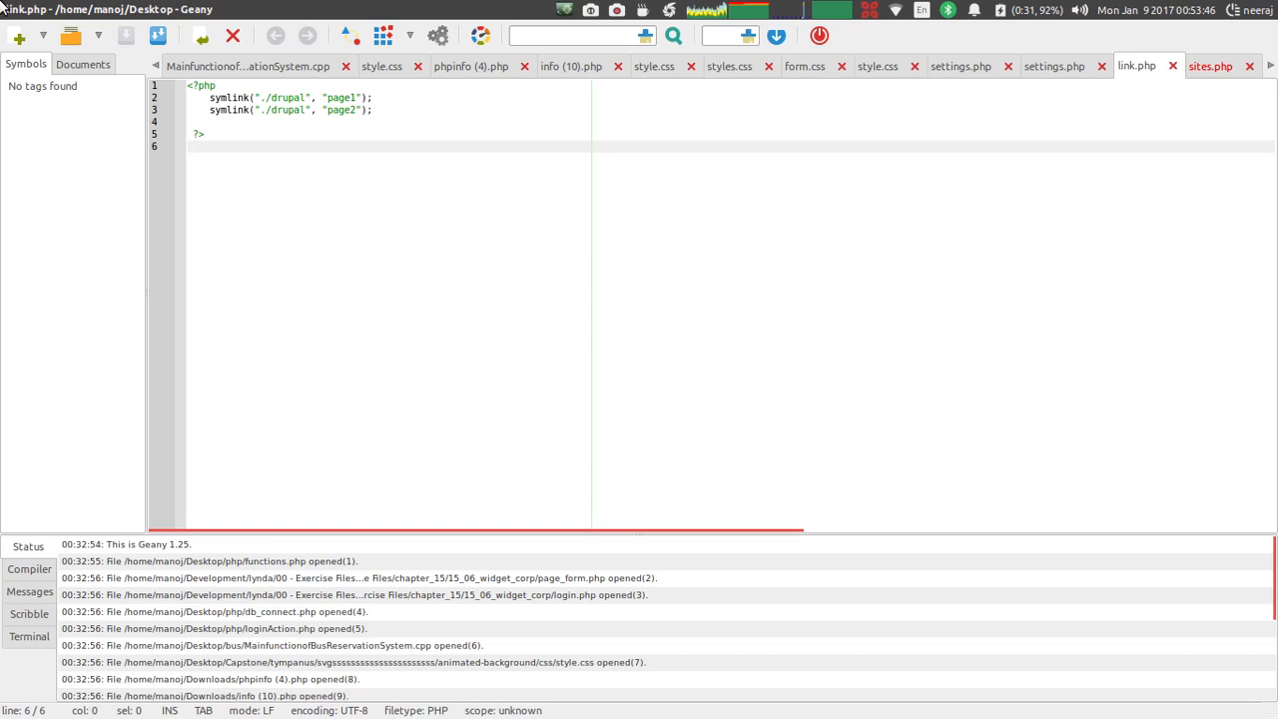
Quit Geany without saving the empty sites.php.
left_click(6, 9)
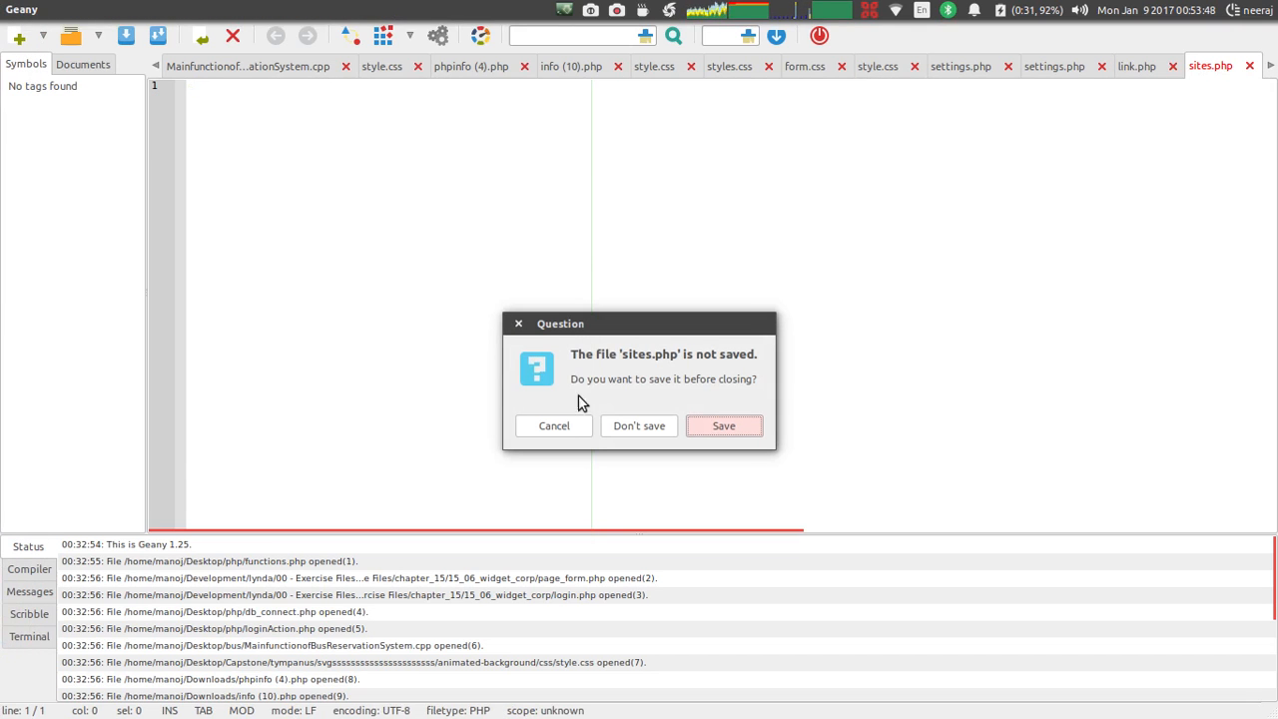
left_click(629, 427)
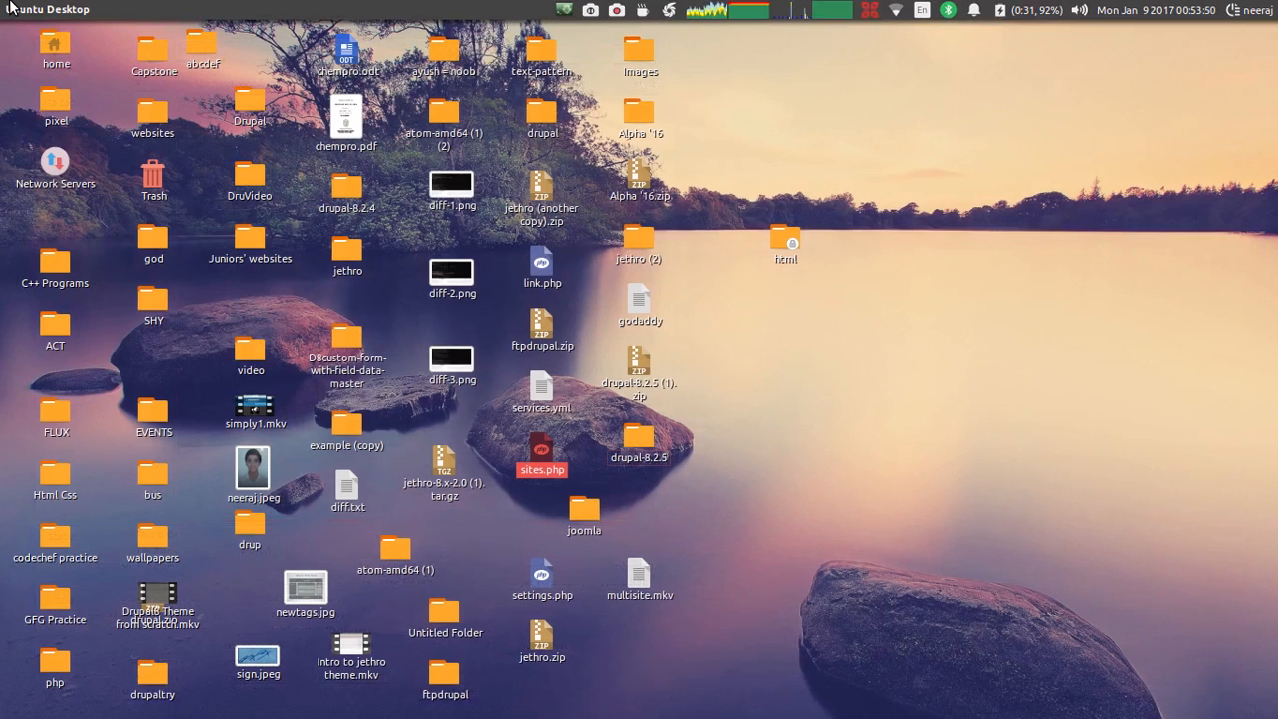
left_click(637, 314)
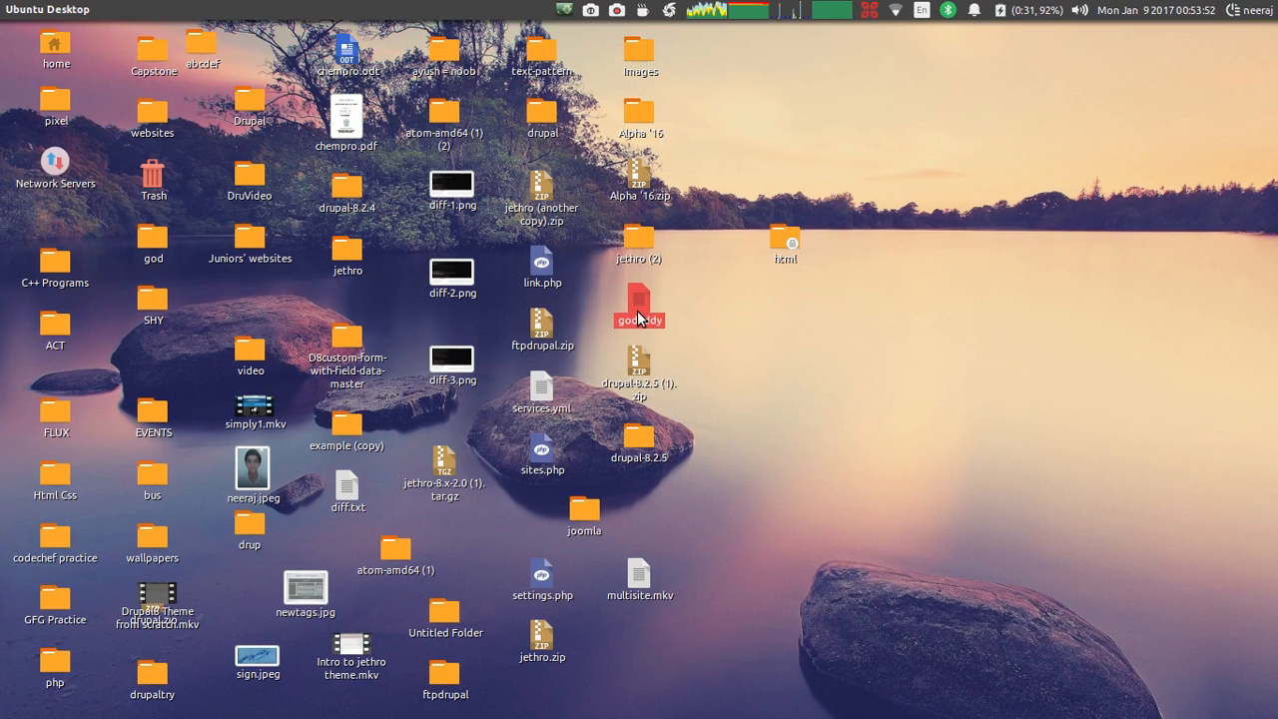
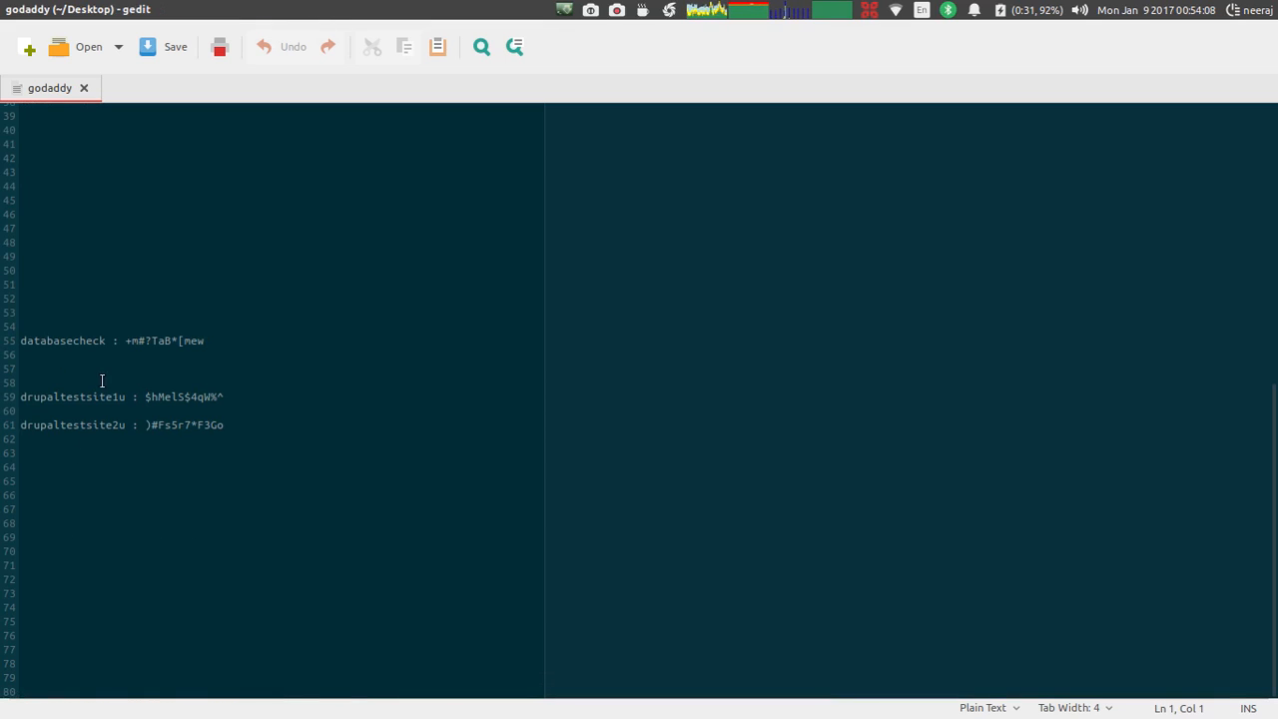
Copy the site 1 database password from gedit into the drupalgci1 password field.
left_click_drag(228, 396, 177, 397)
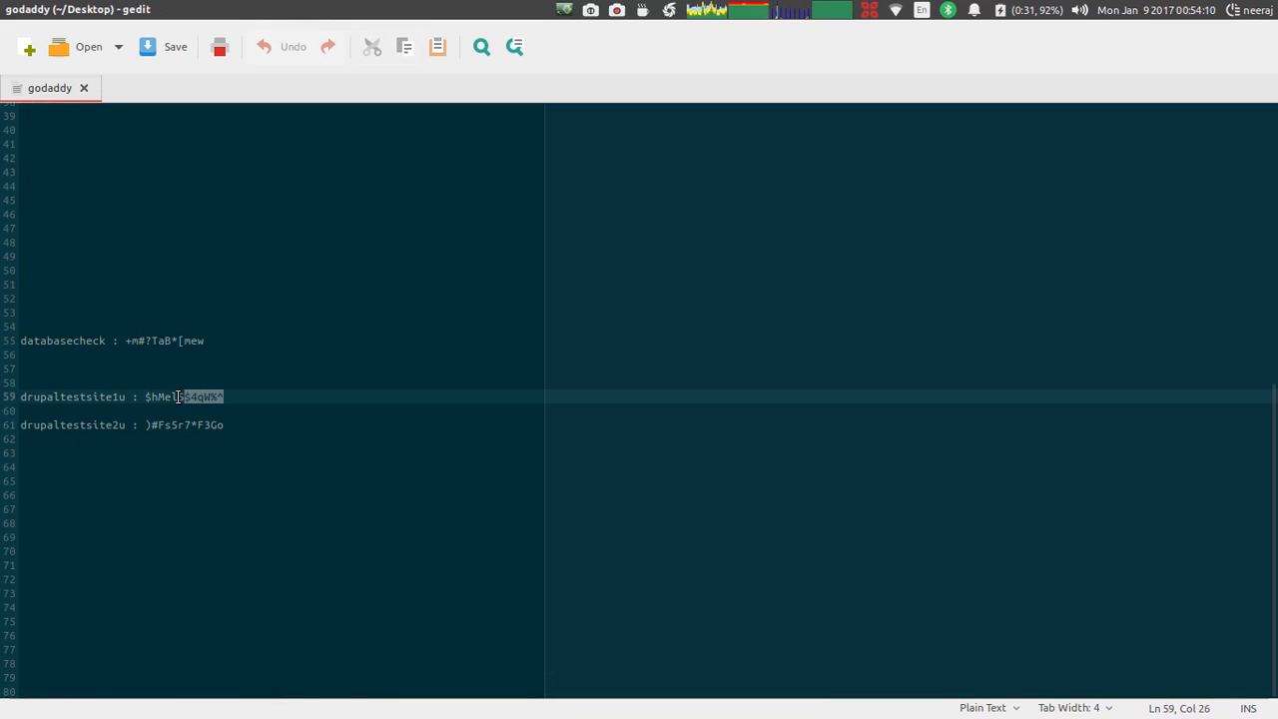
key("ctrl+alt+Up")
key("ctrl+alt+Left")
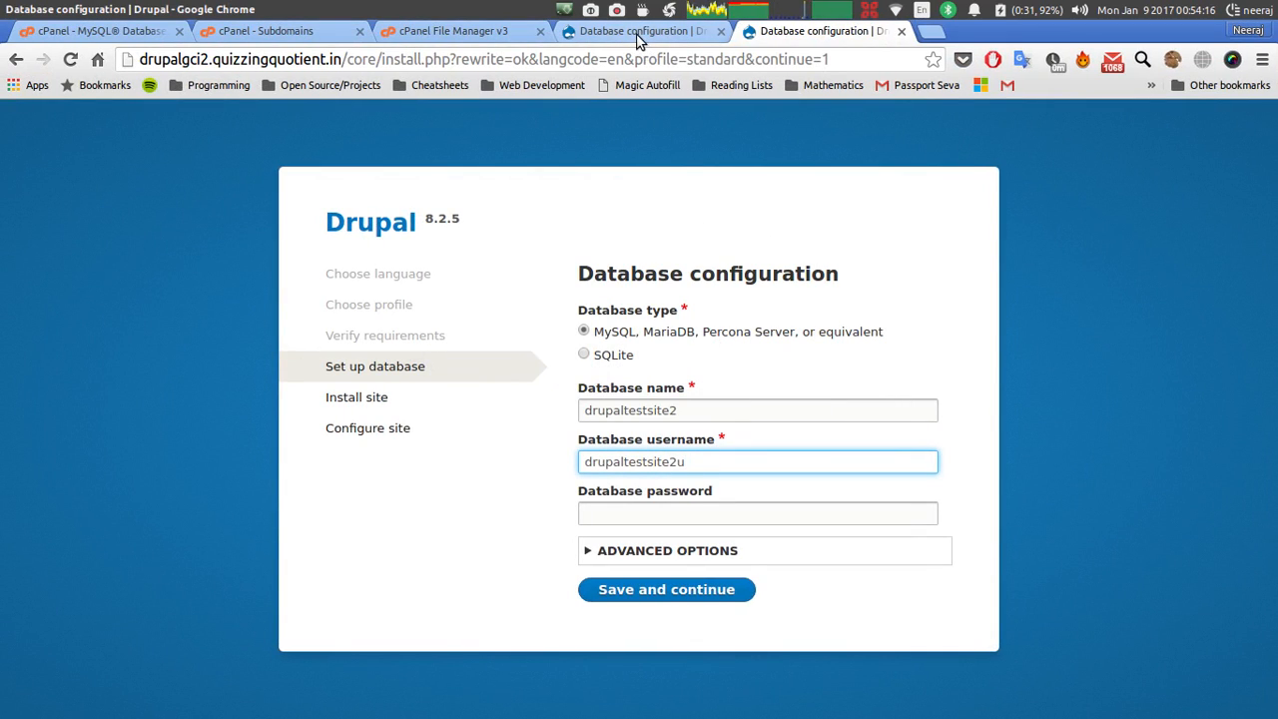
left_click(640, 32)
left_click(667, 509)
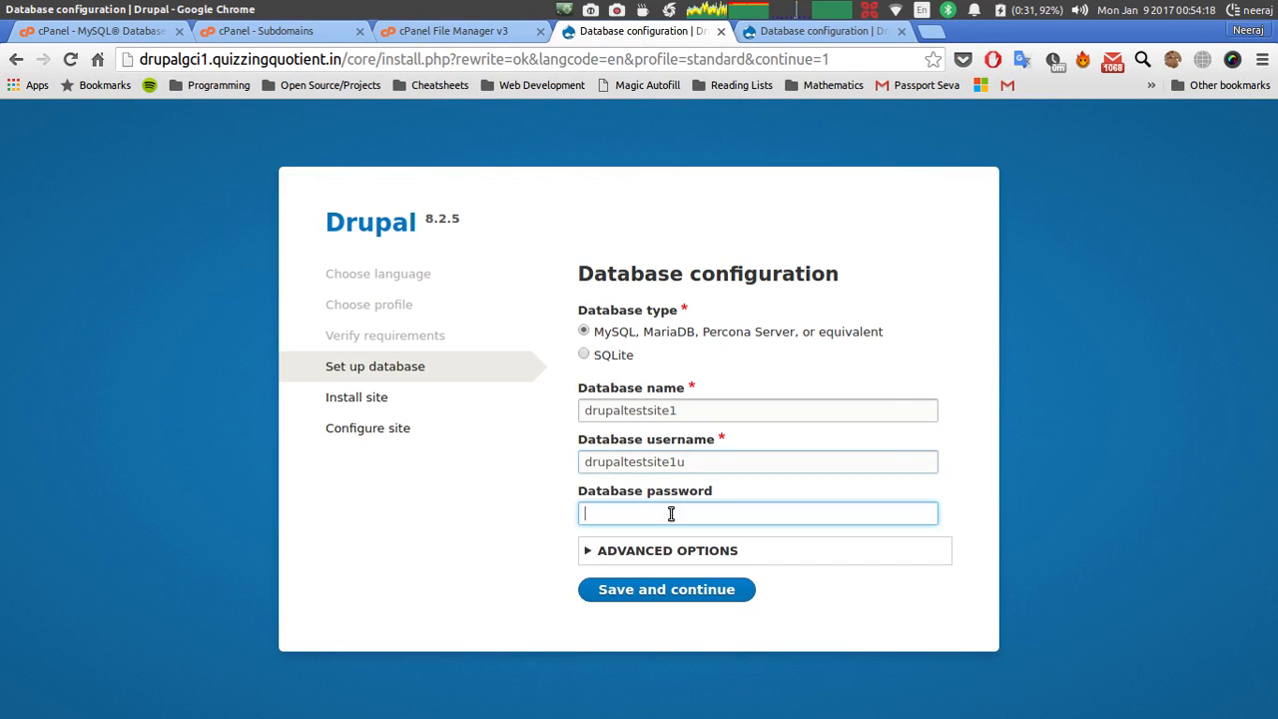
key("ctrl+v")
Copy the site 2 database password and submit the drupalgci1 database settings.
key("ctrl+alt+Right")
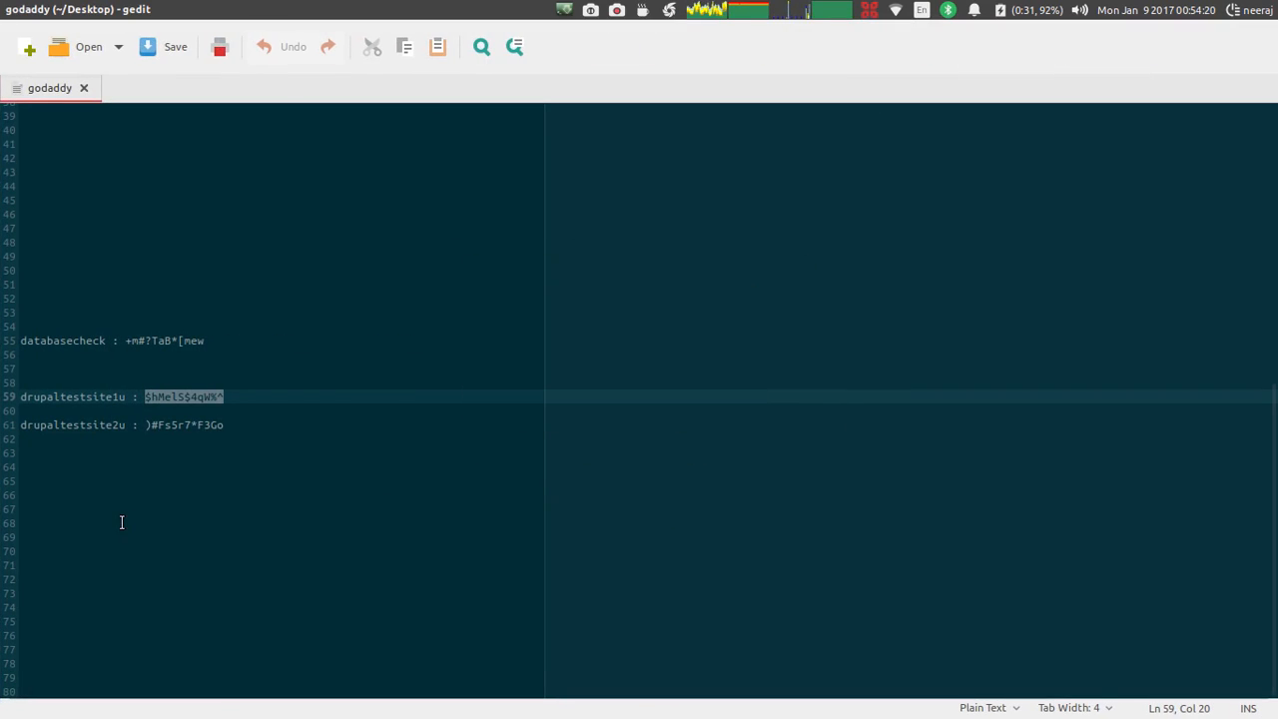
left_click_drag(223, 426, 145, 425)
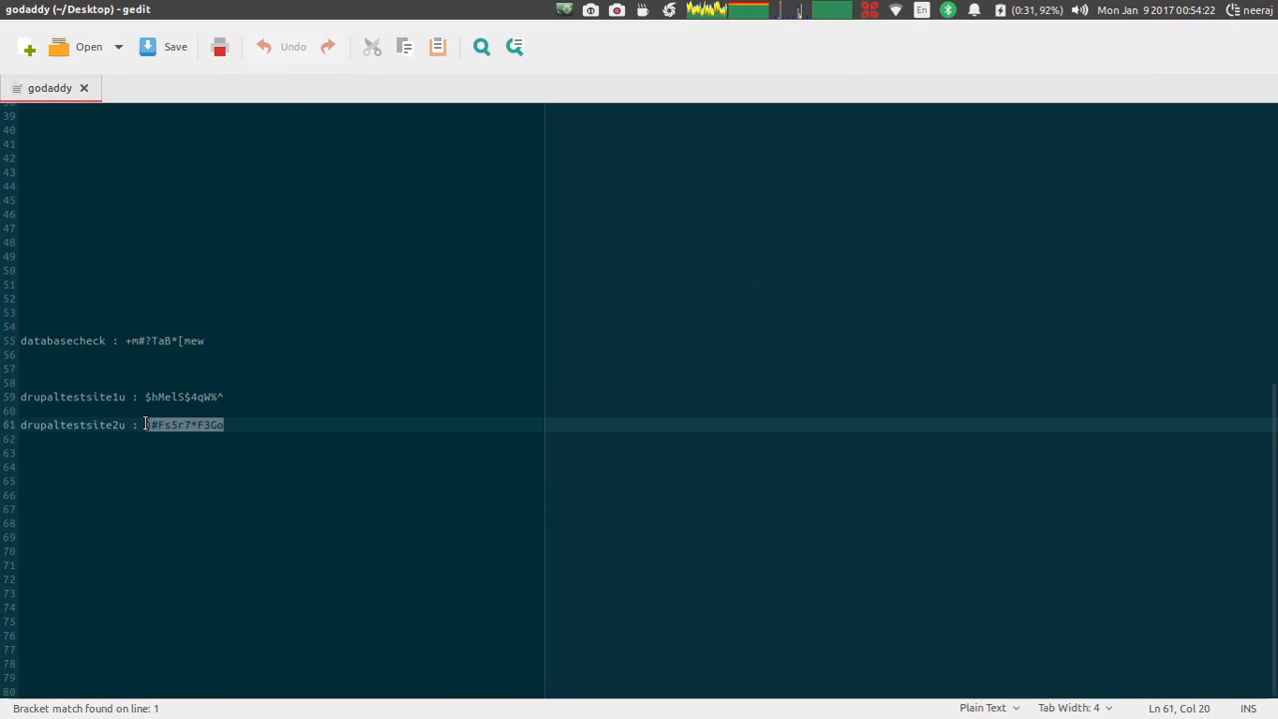
key("ctrl+alt+Up")
key("ctrl+alt+Left")
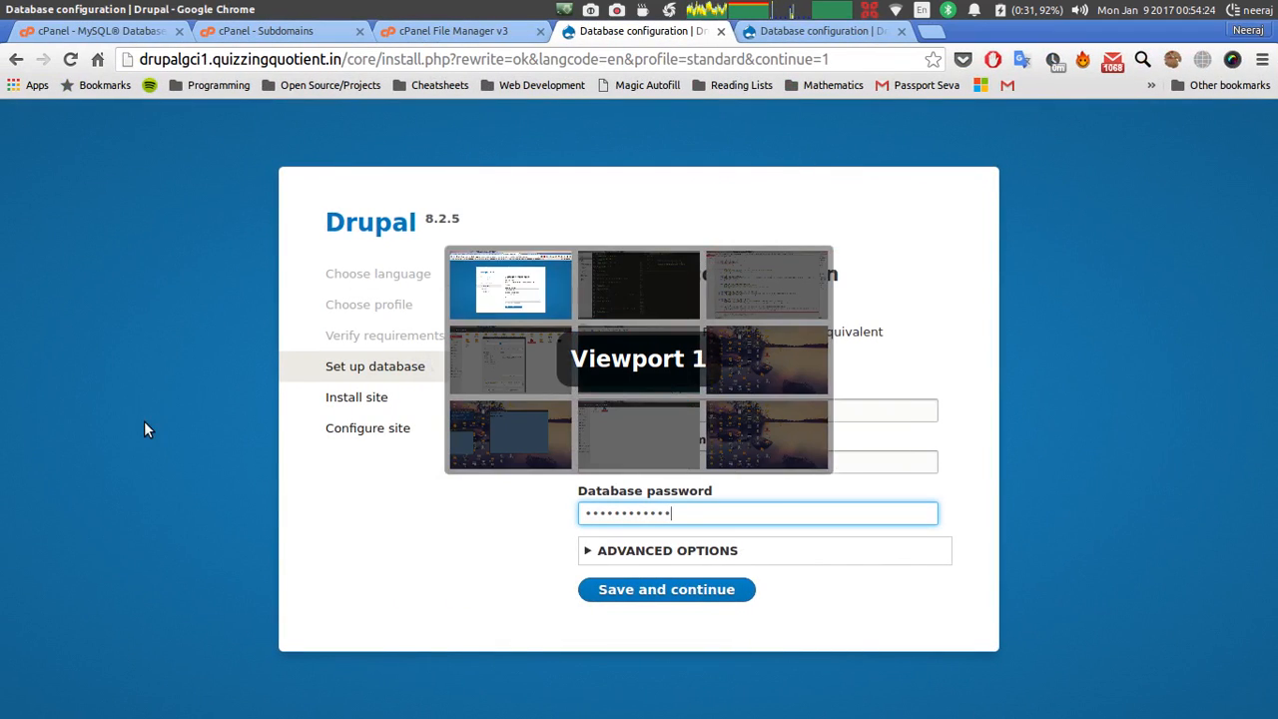
left_click(629, 597)
Paste the site 2 database password into the drupalgci2 form and submit it.
left_click(780, 36)
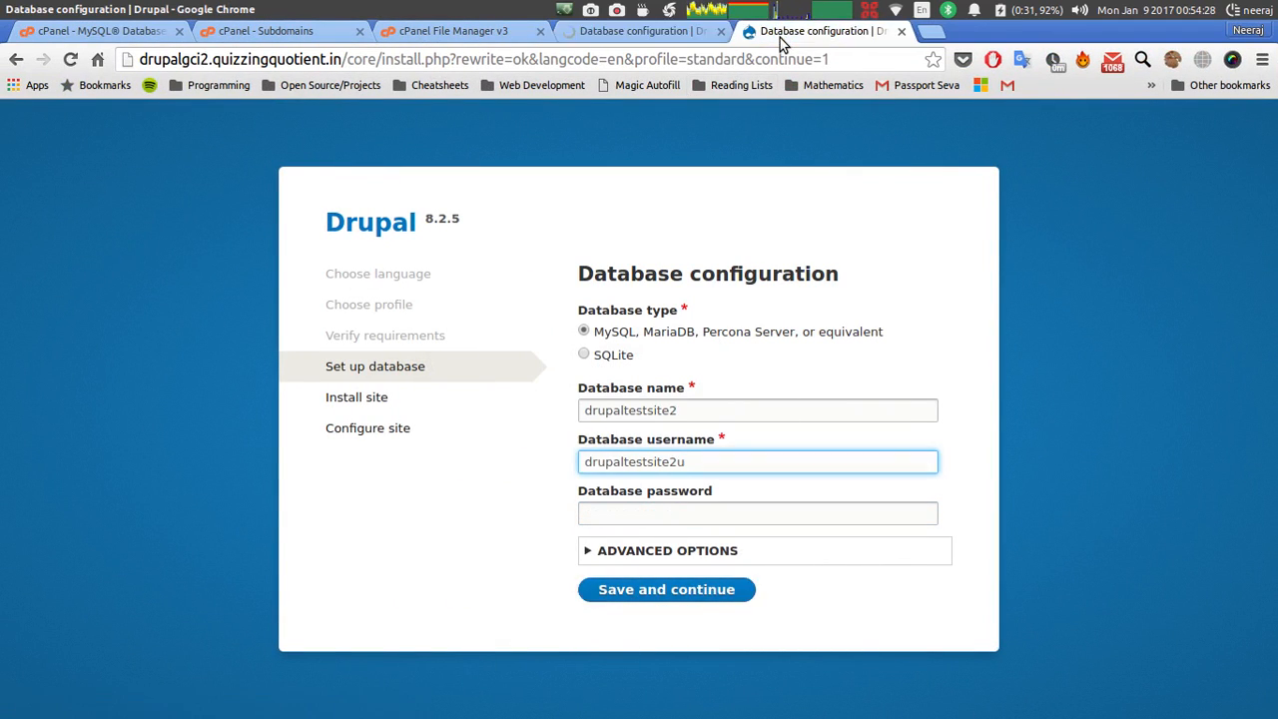
left_click(644, 522)
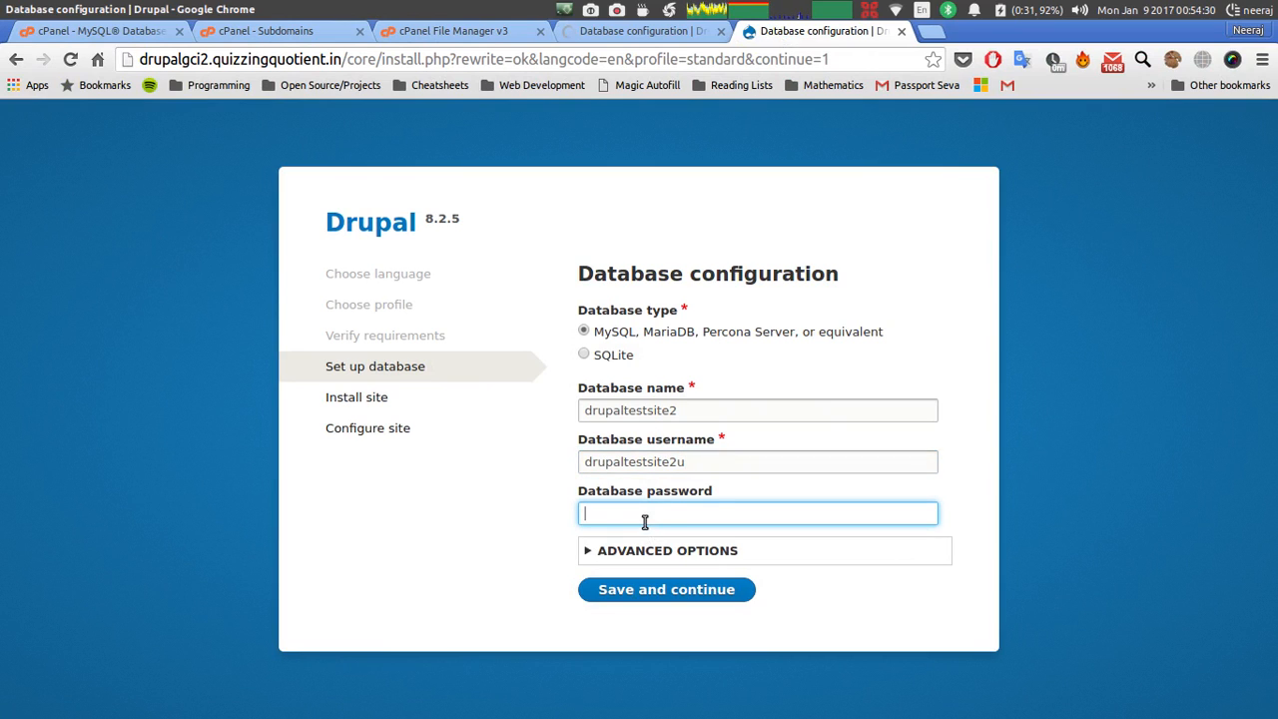
key("ctrl+v")
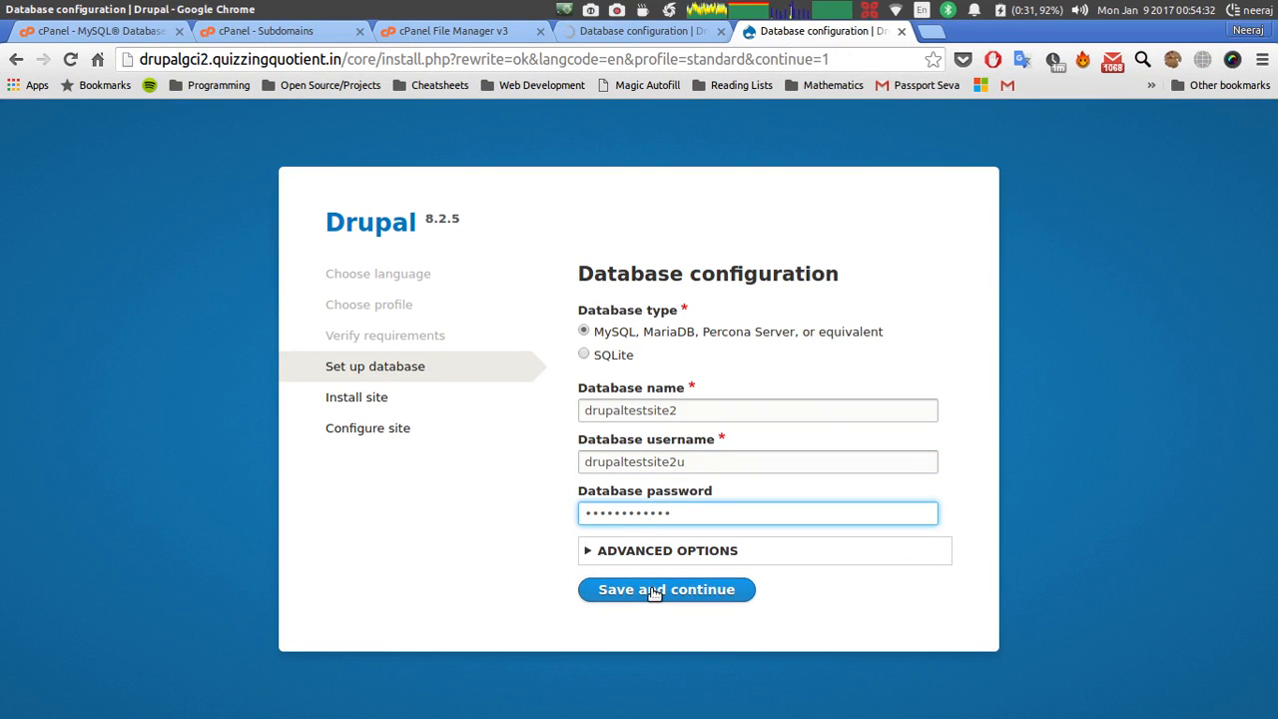
left_click(654, 593)
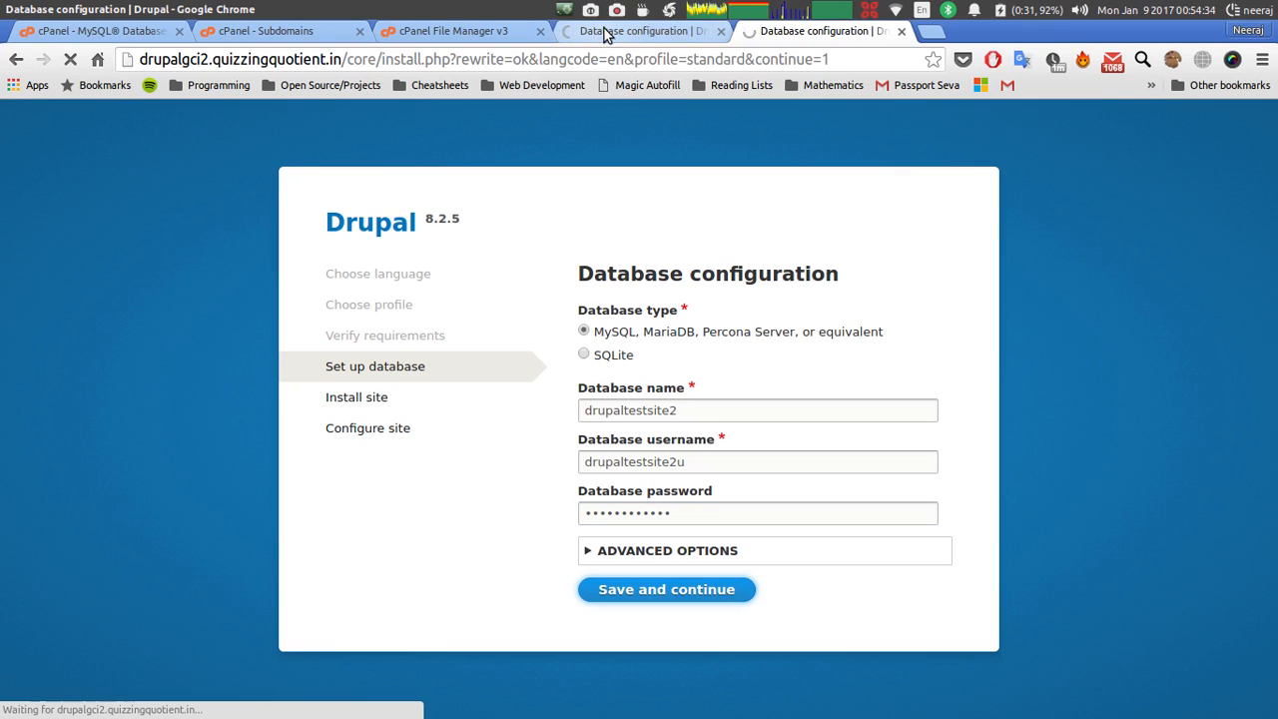
left_click(605, 33)
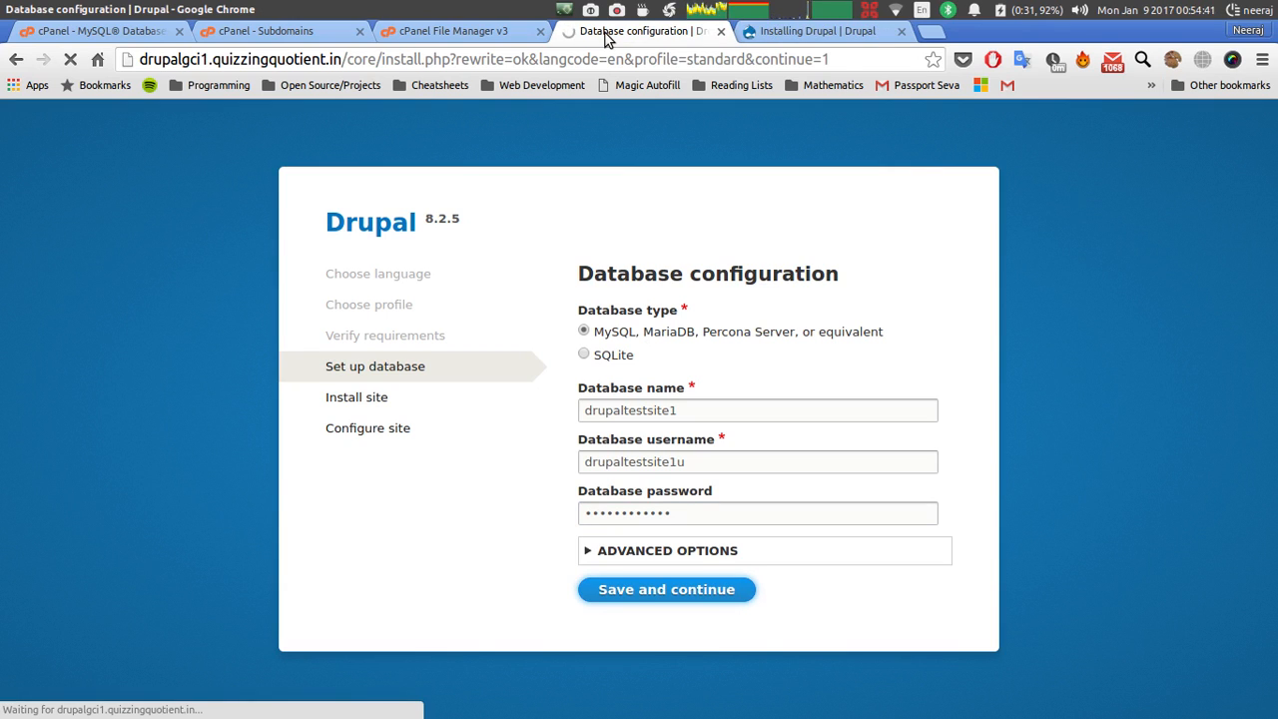
Decline saving the site 2 password and resubmit the drupalgci1 database settings.
left_click(784, 33)
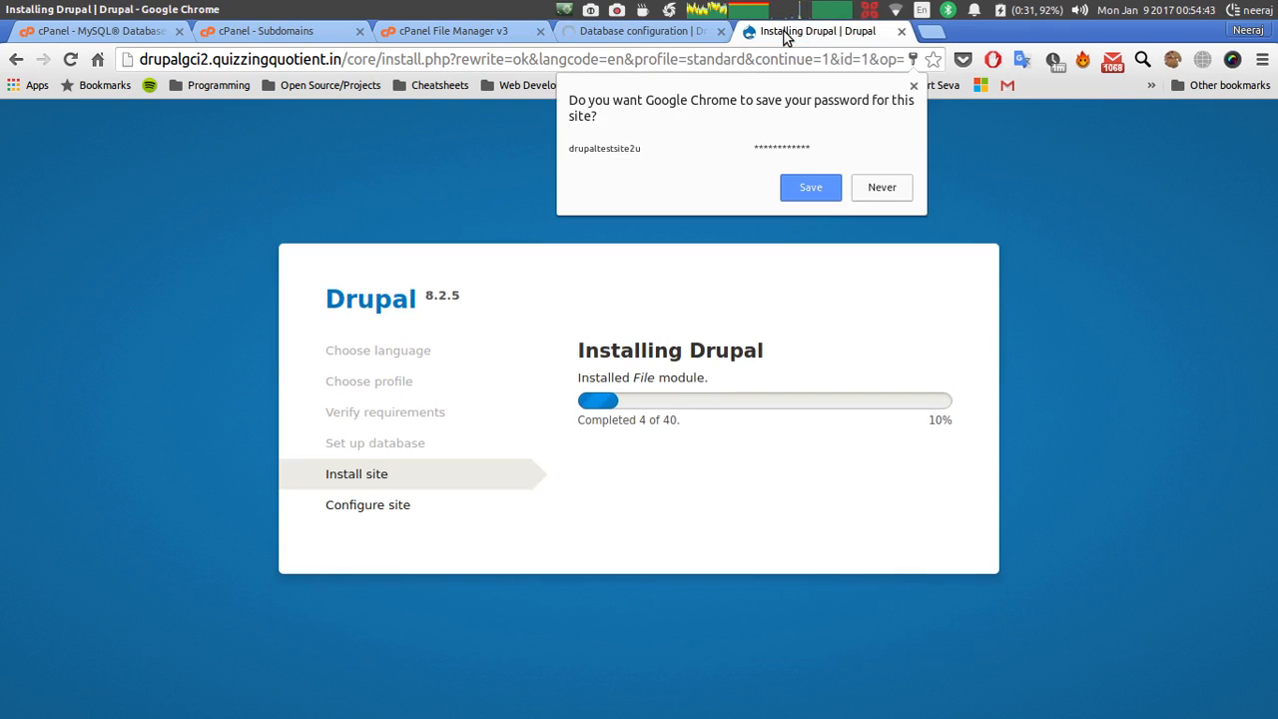
left_click(858, 192)
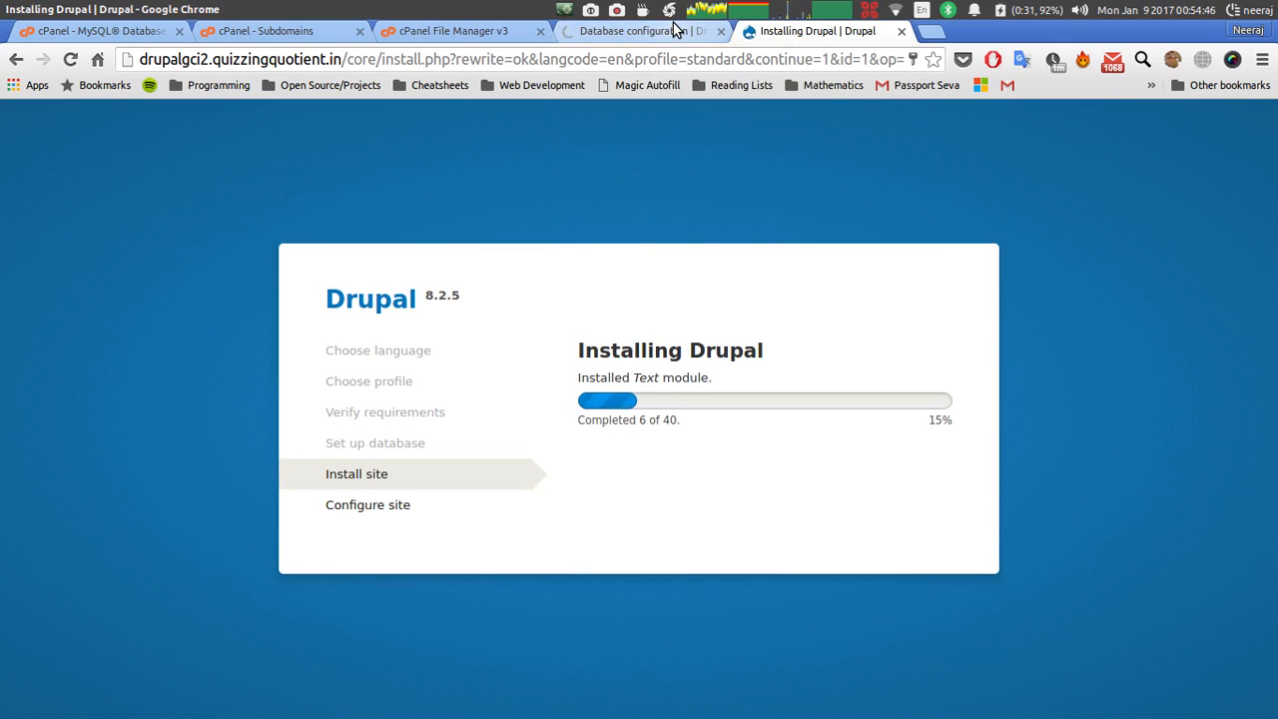
left_click(675, 30)
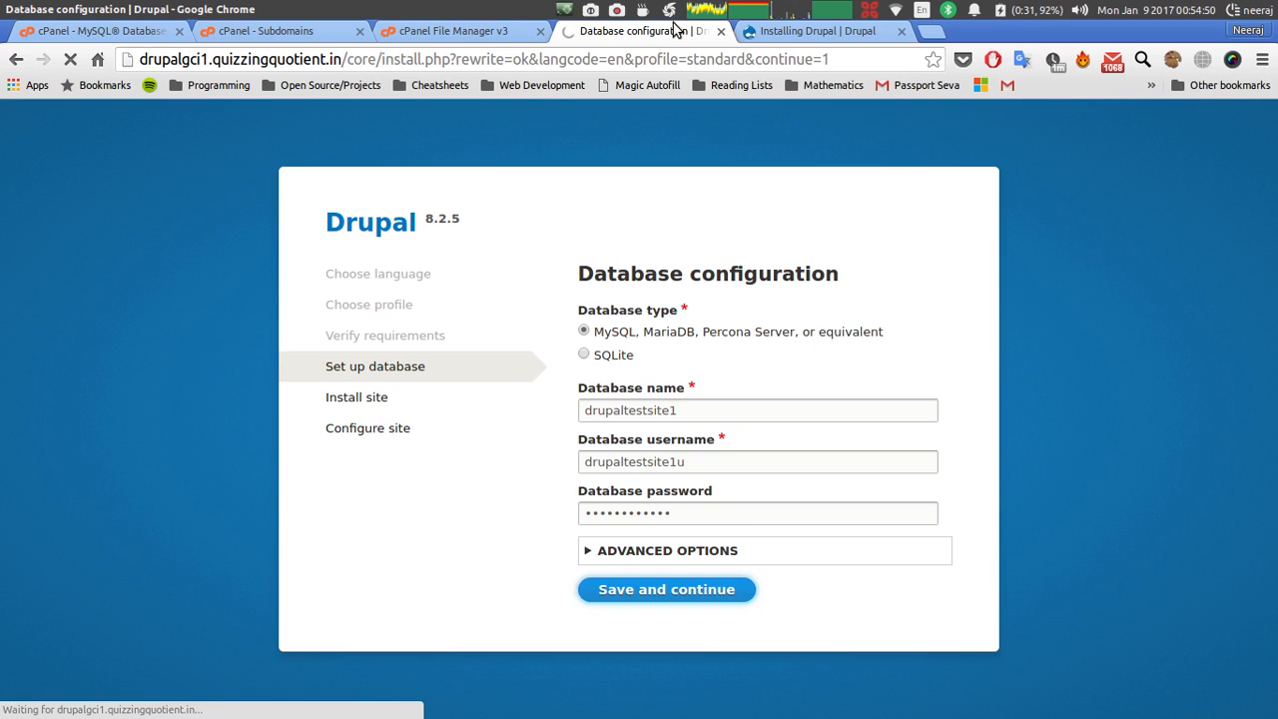
left_click(794, 33)
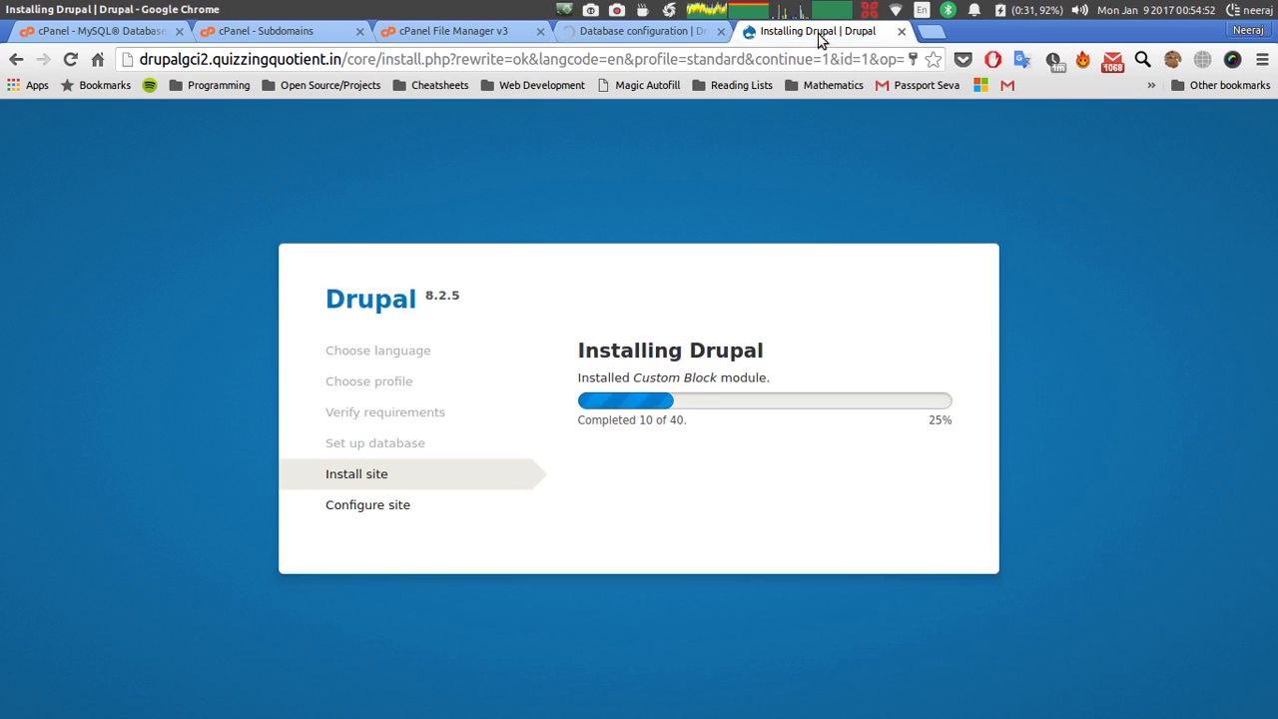
left_click(654, 33)
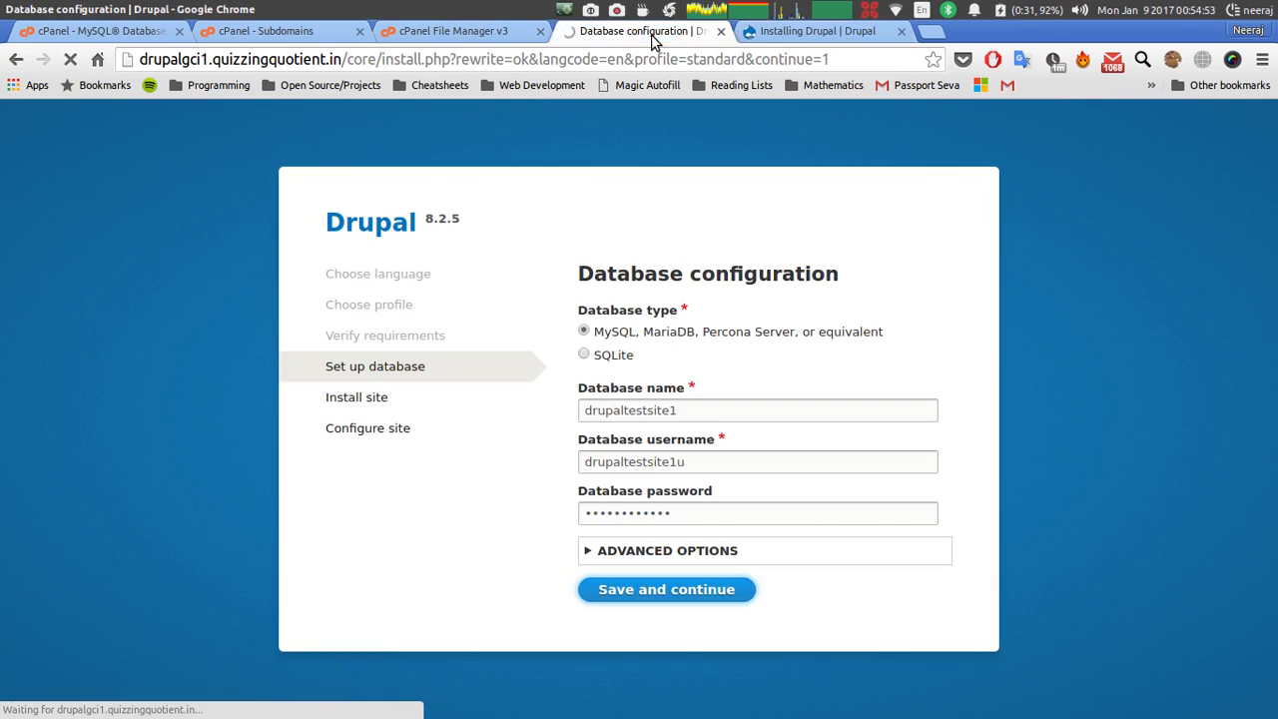
left_click(653, 593)
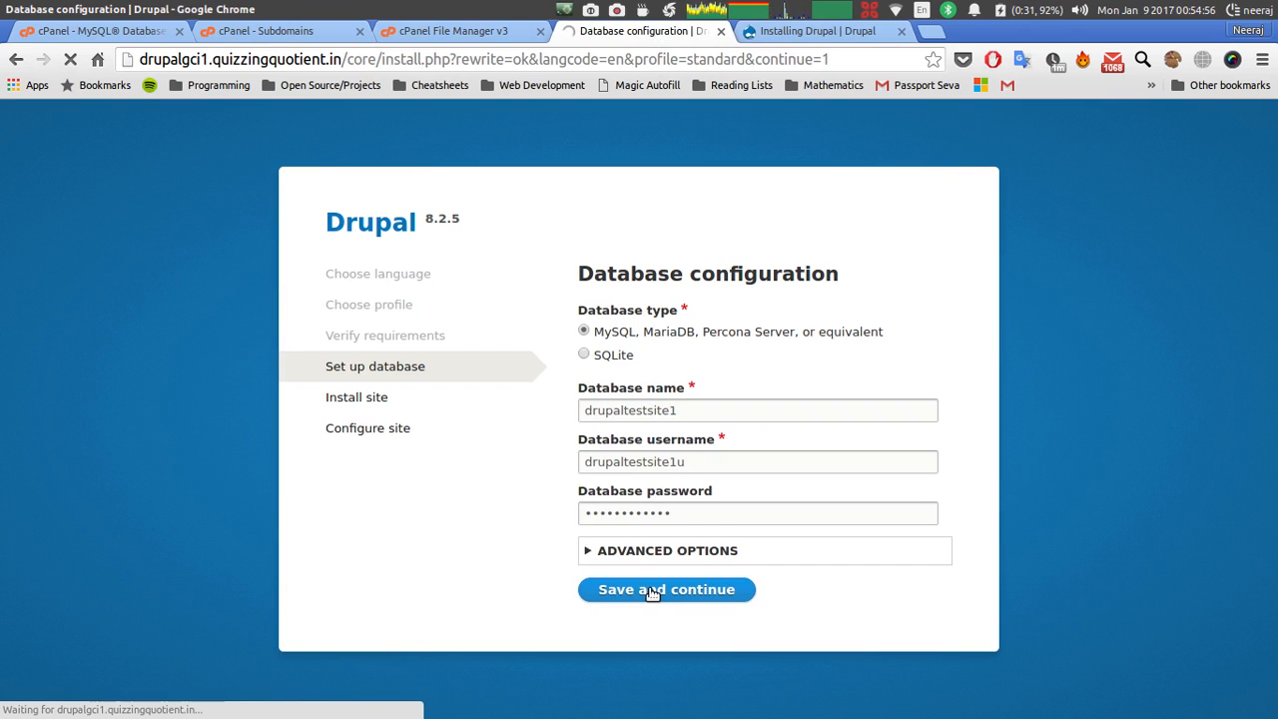
Decline saving the site 1 password and monitor both sites' installation progress.
left_click(799, 37)
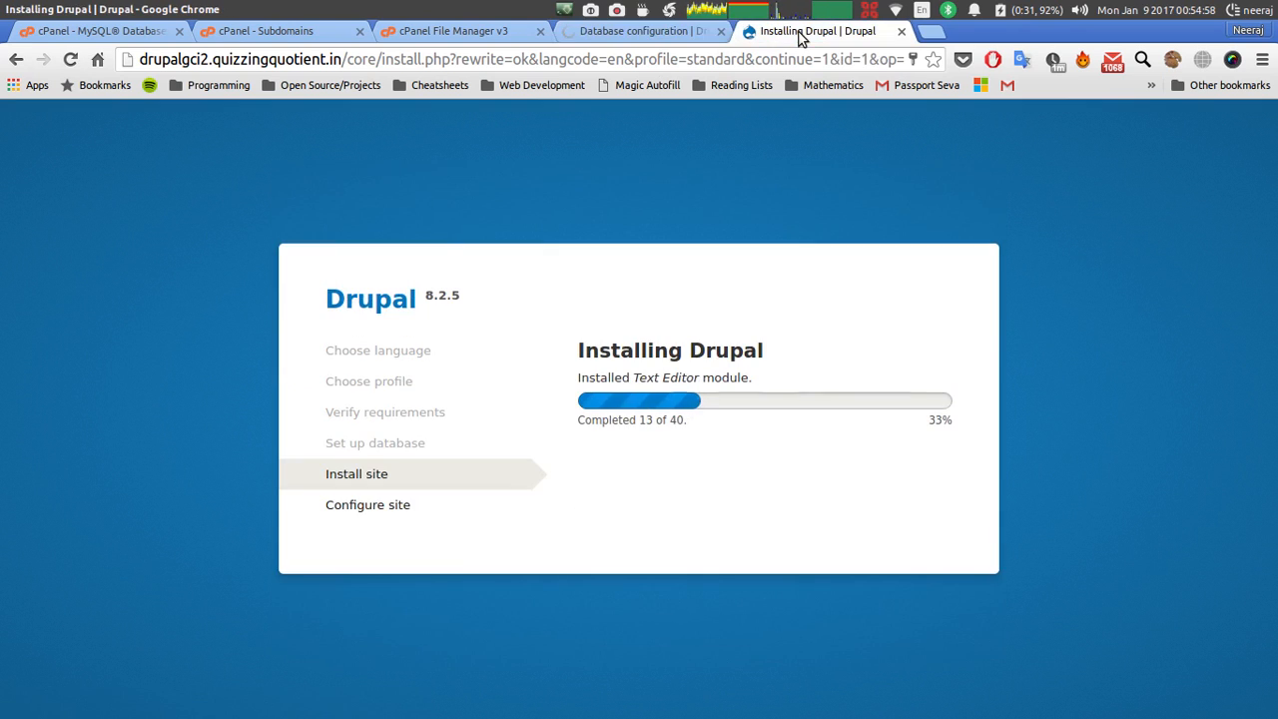
left_click(650, 39)
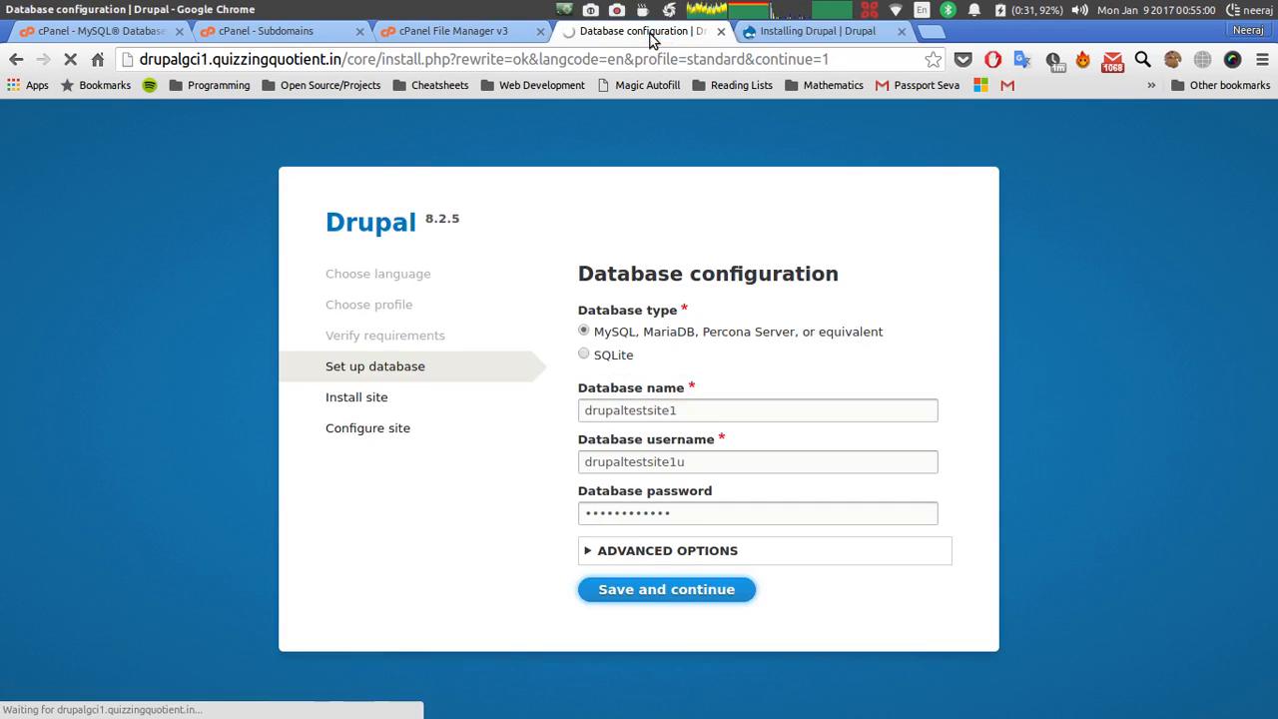
left_click(789, 31)
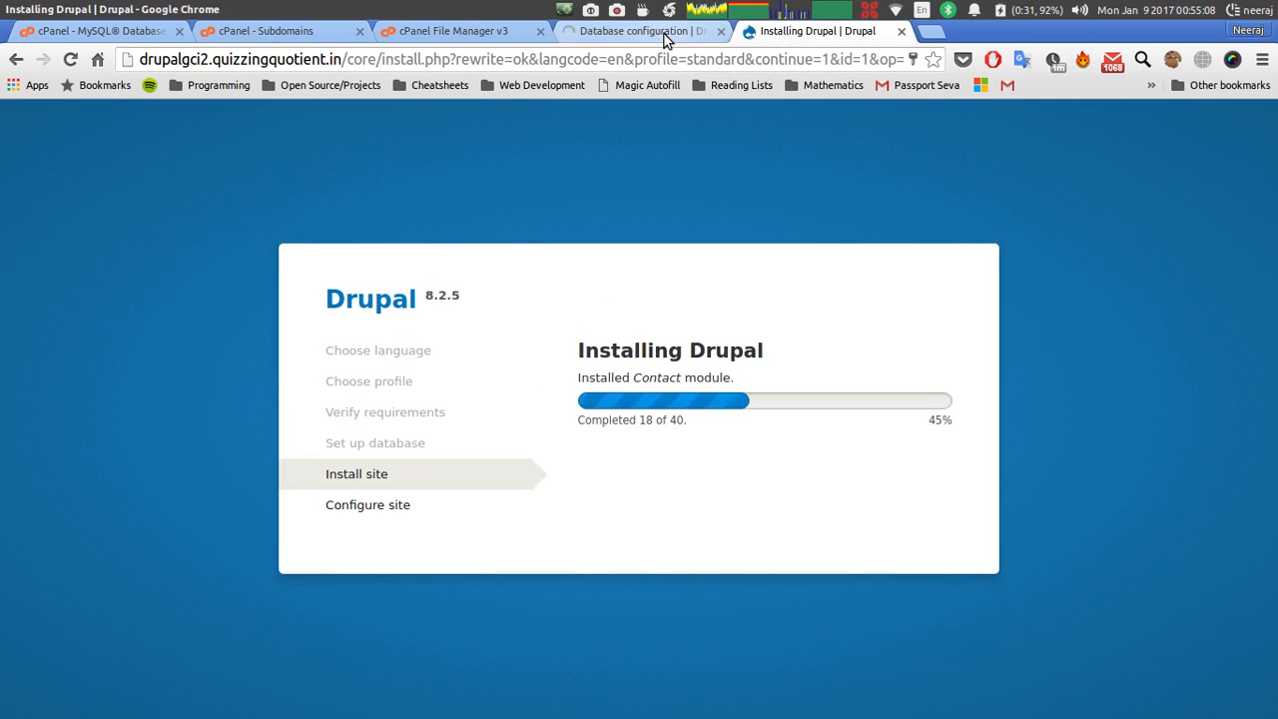
left_click(667, 33)
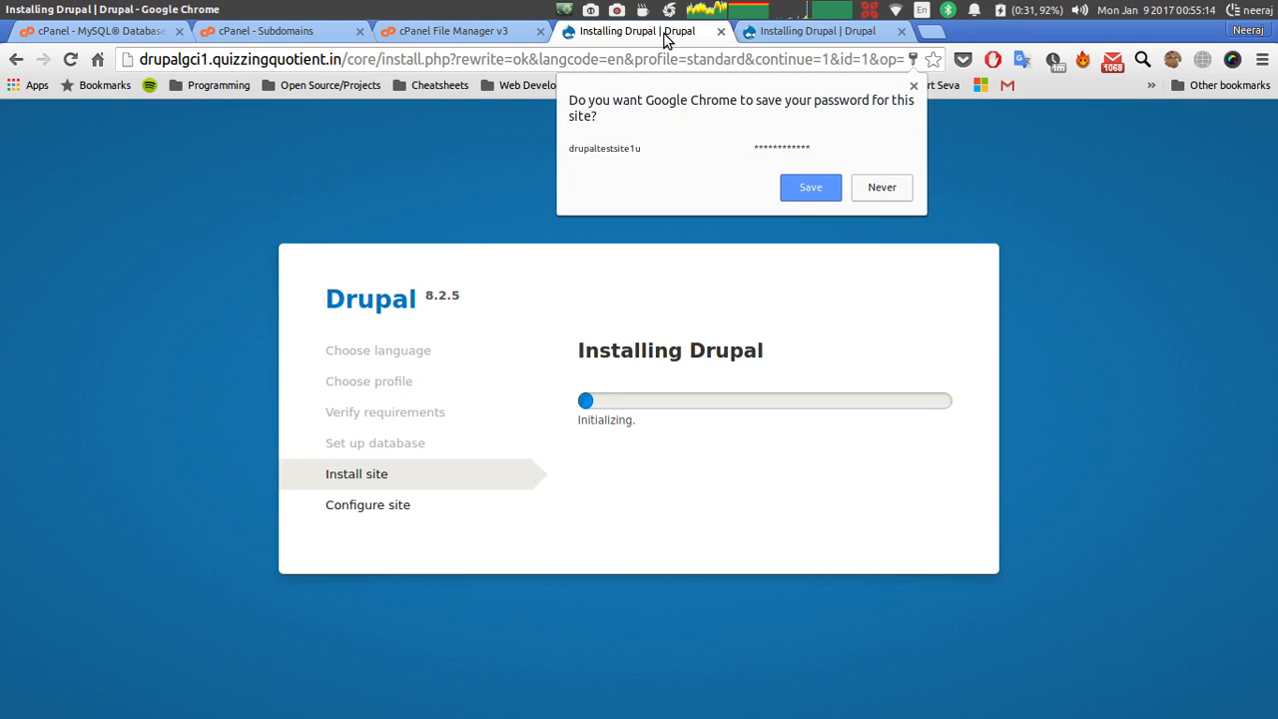
left_click(880, 188)
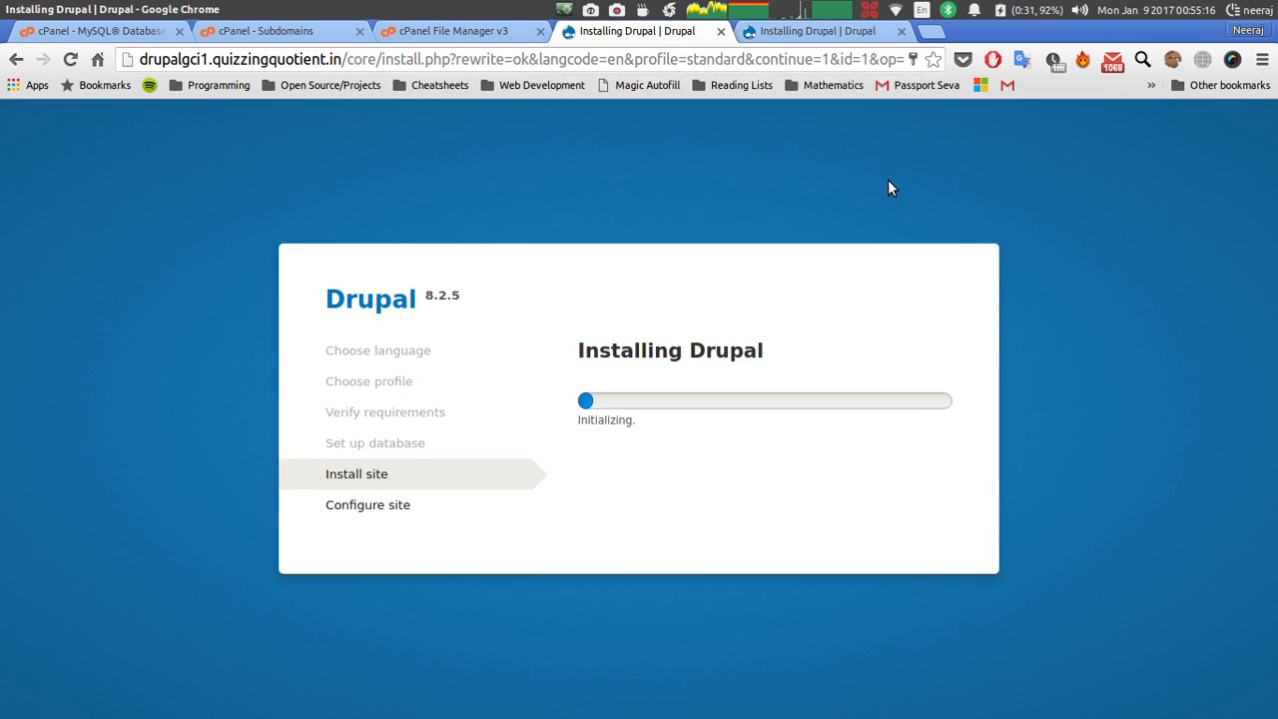
left_click(807, 35)
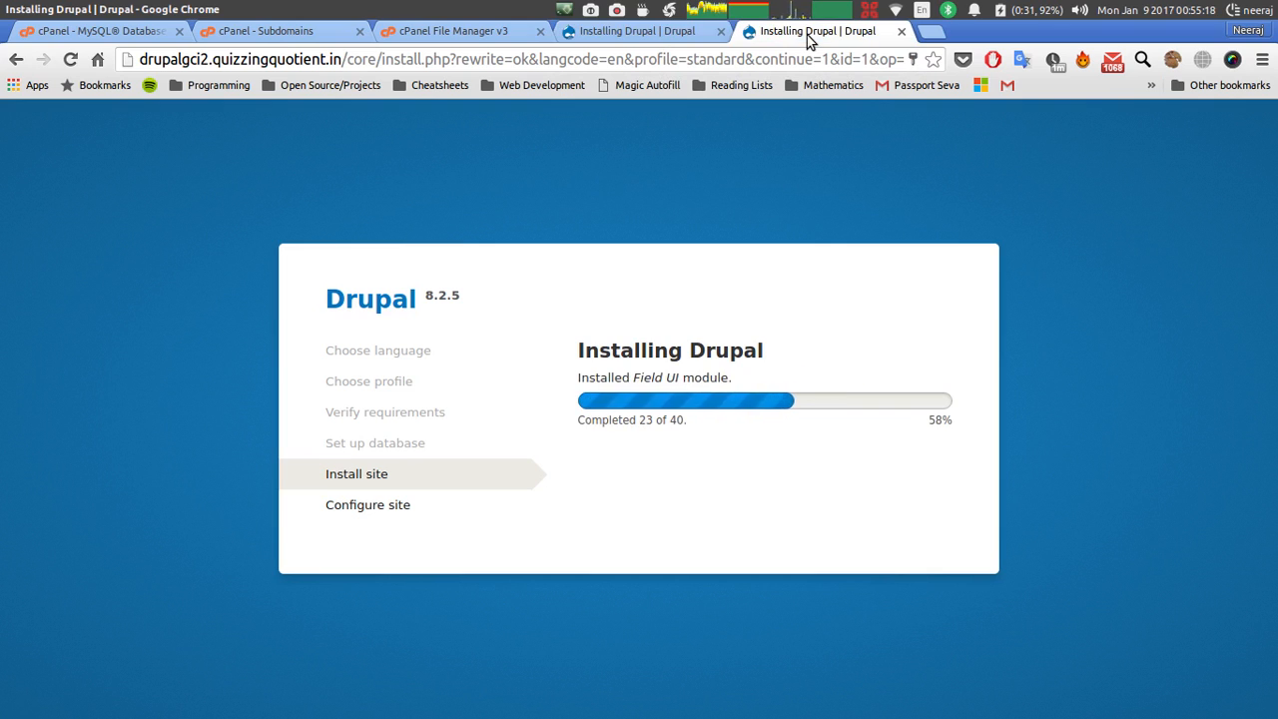
left_click(675, 39)
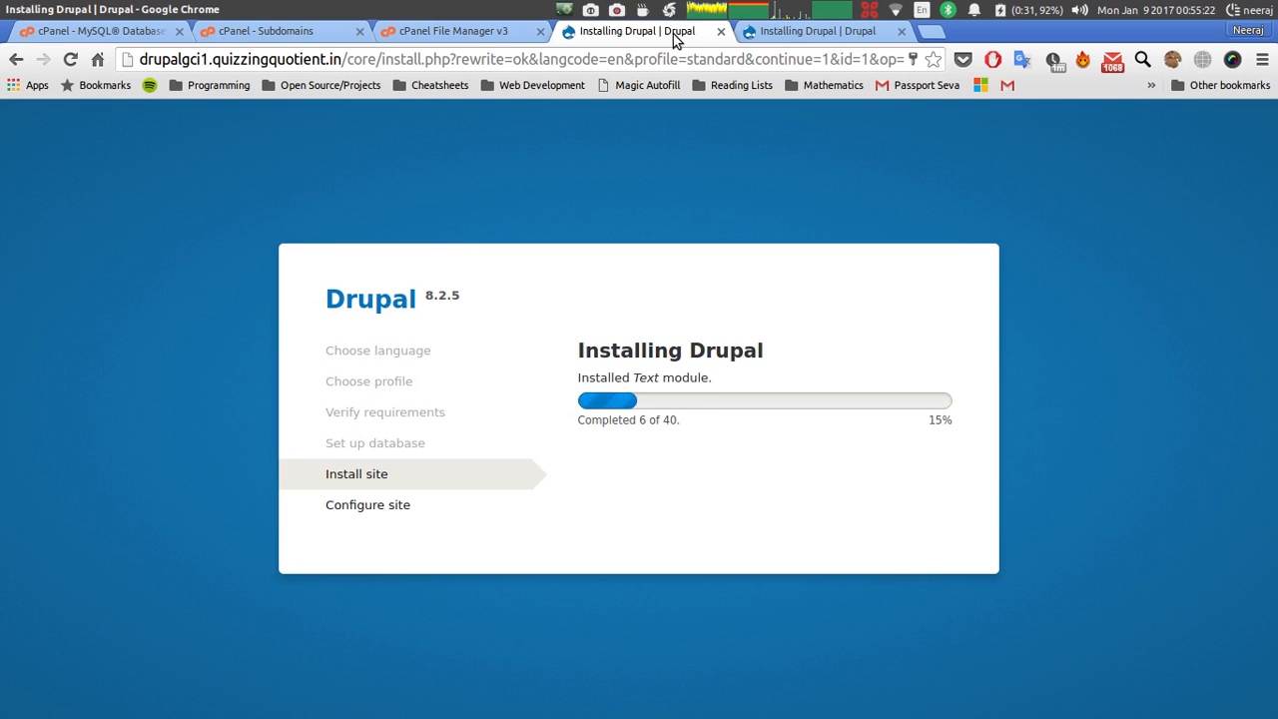
left_click(780, 35)
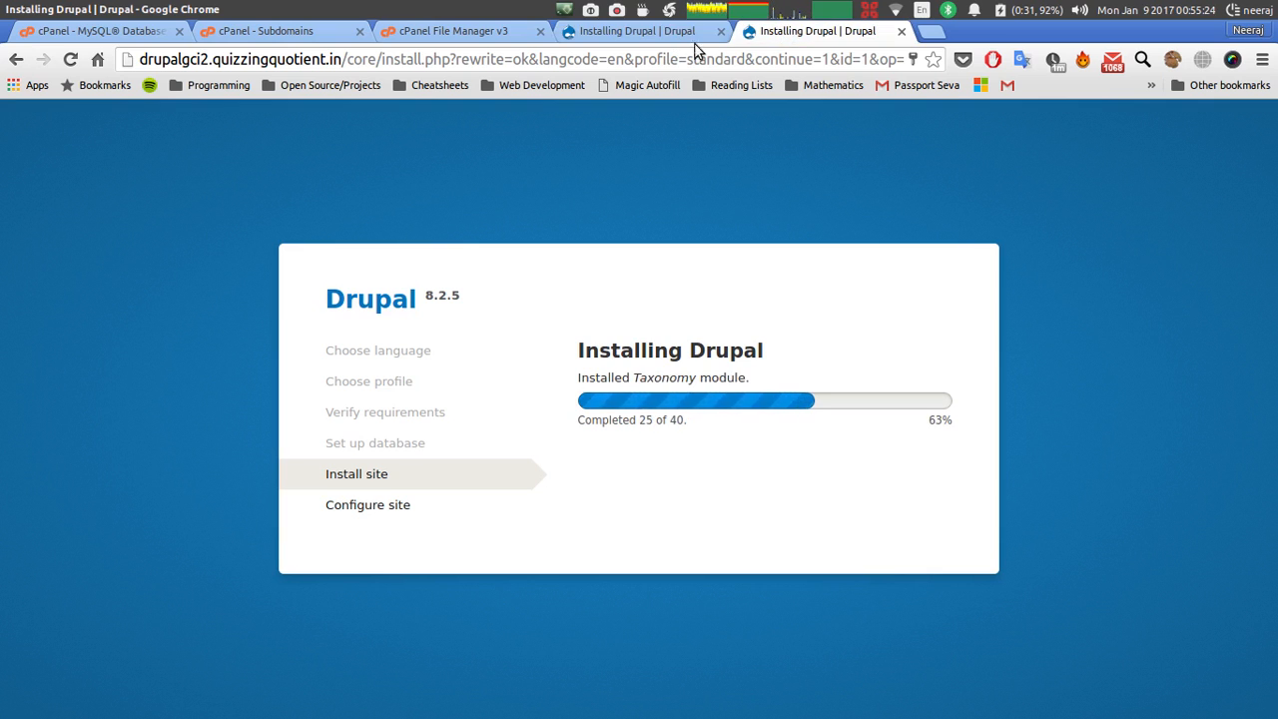
left_click(405, 37)
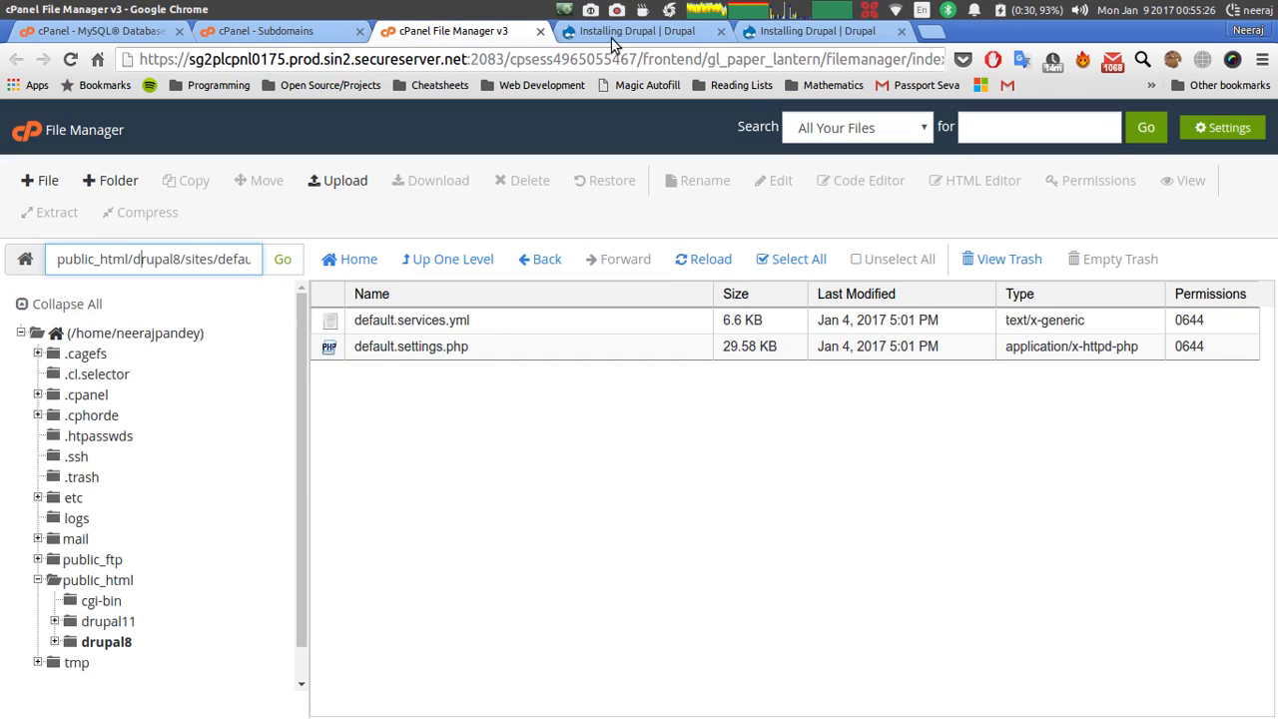
left_click(614, 37)
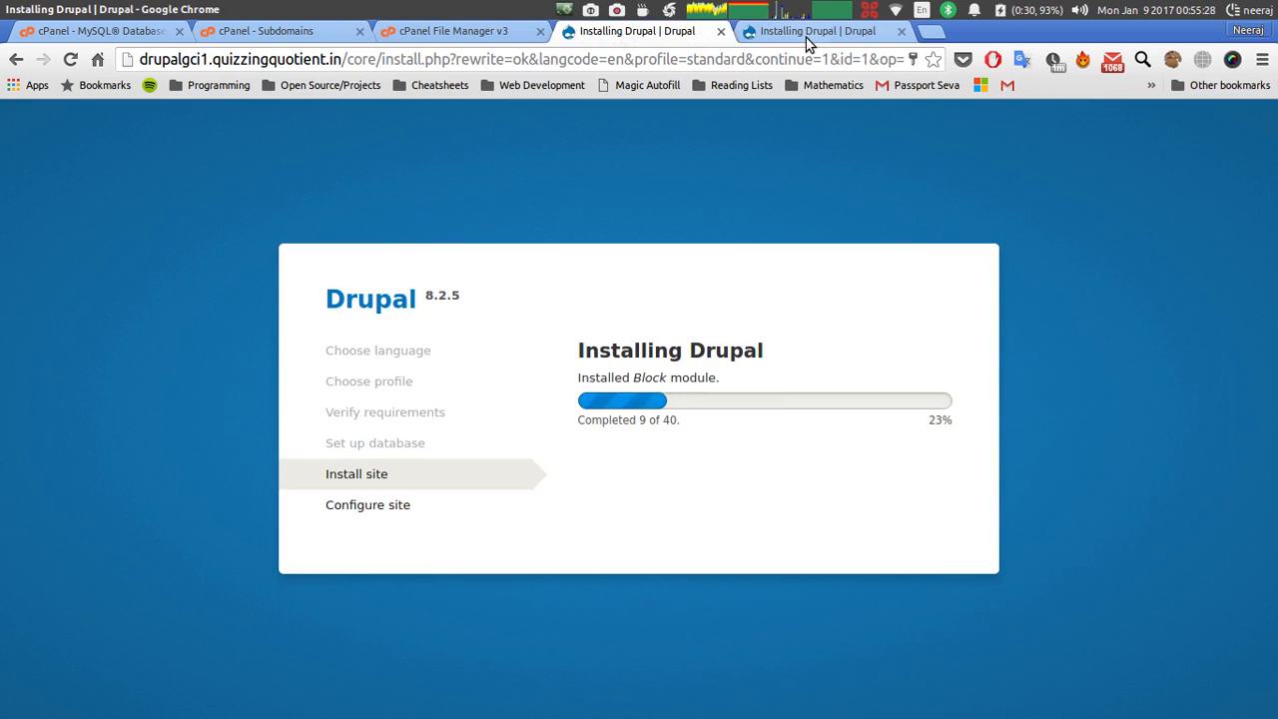
left_click(806, 37)
left_click(450, 33)
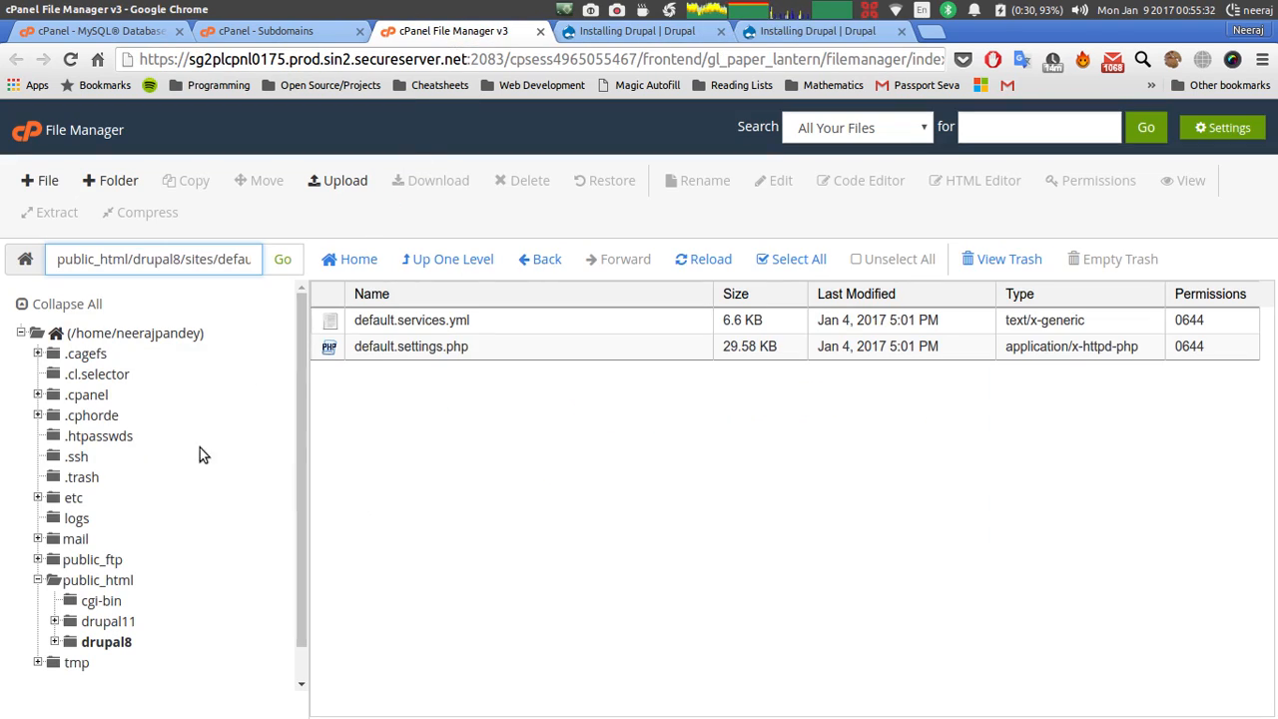
left_click(112, 581)
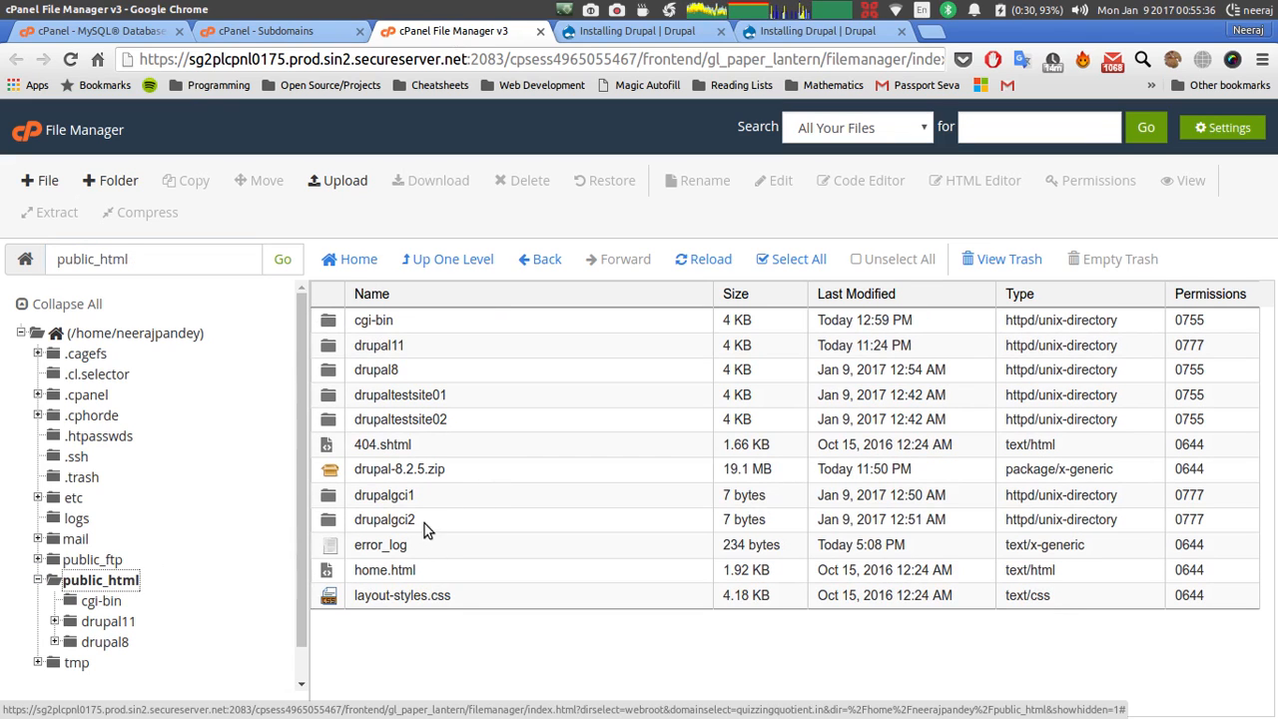
left_click(418, 524)
left_click(347, 499, "ctrl")
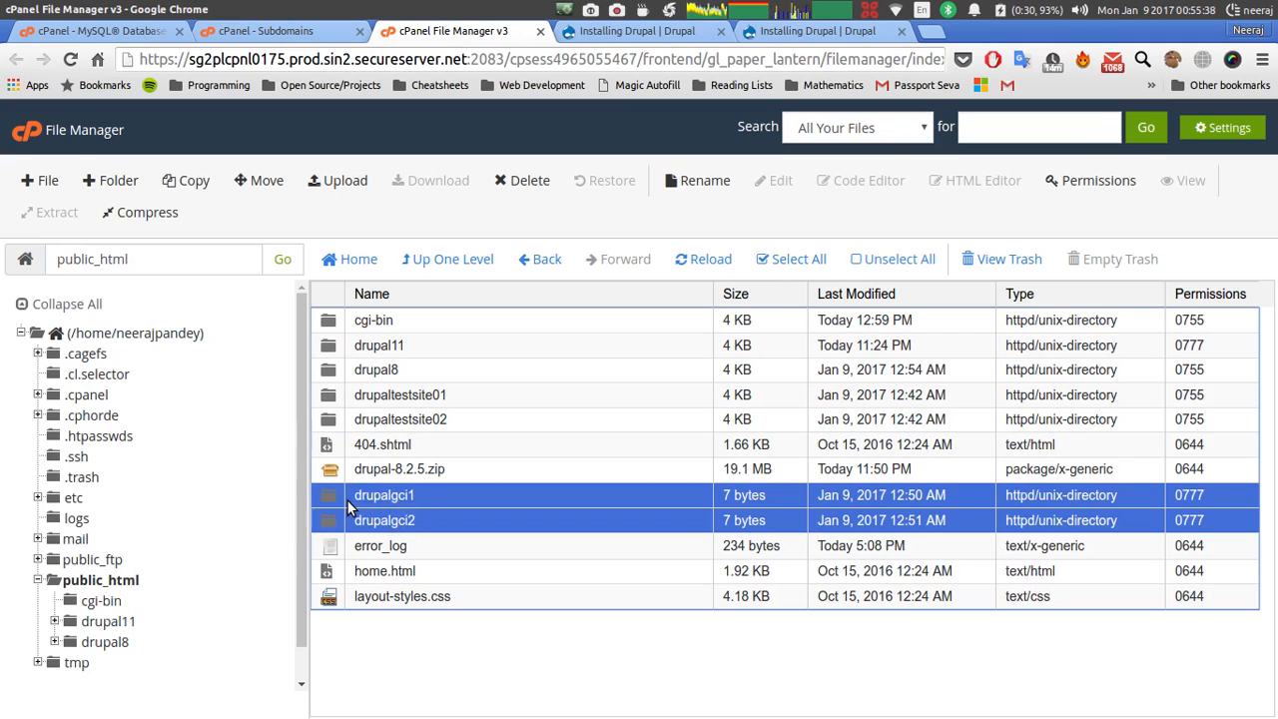
left_click(680, 34)
left_click(828, 34)
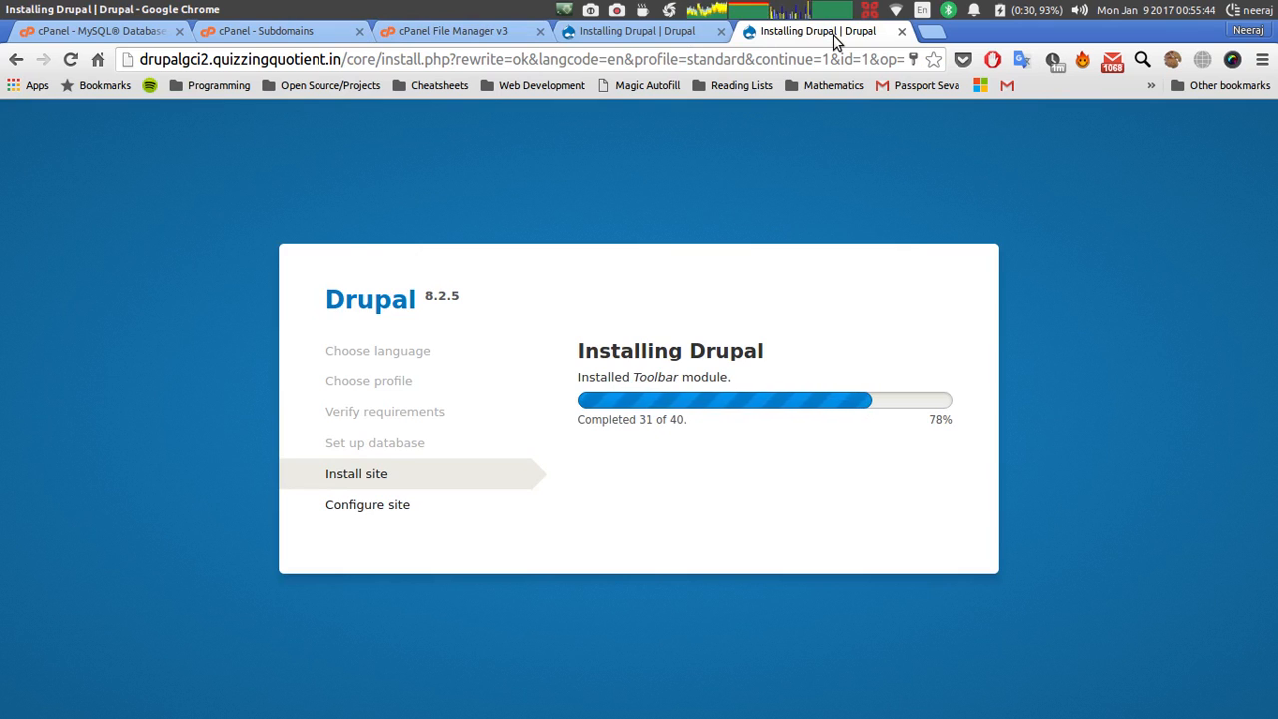
Watch drupalgci1 reach 40 of 40, then bring up drupalgci2's Configure site form.
left_click(671, 37)
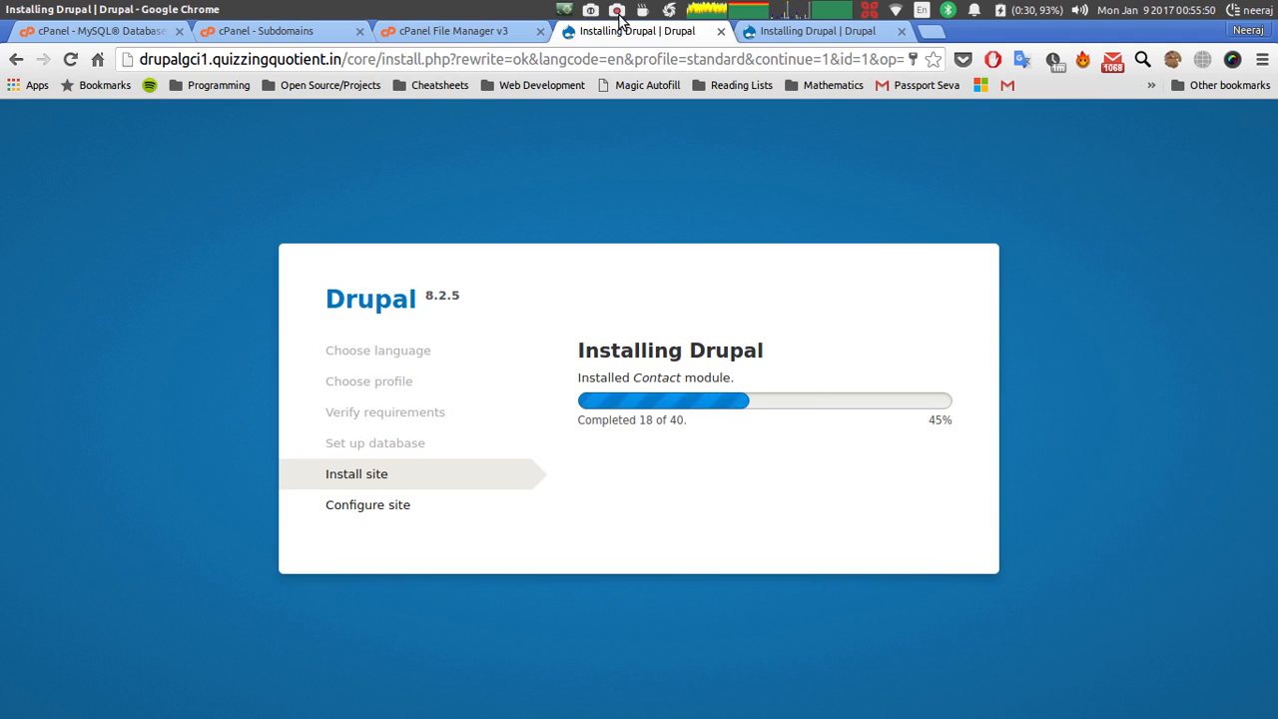
left_click(618, 12)
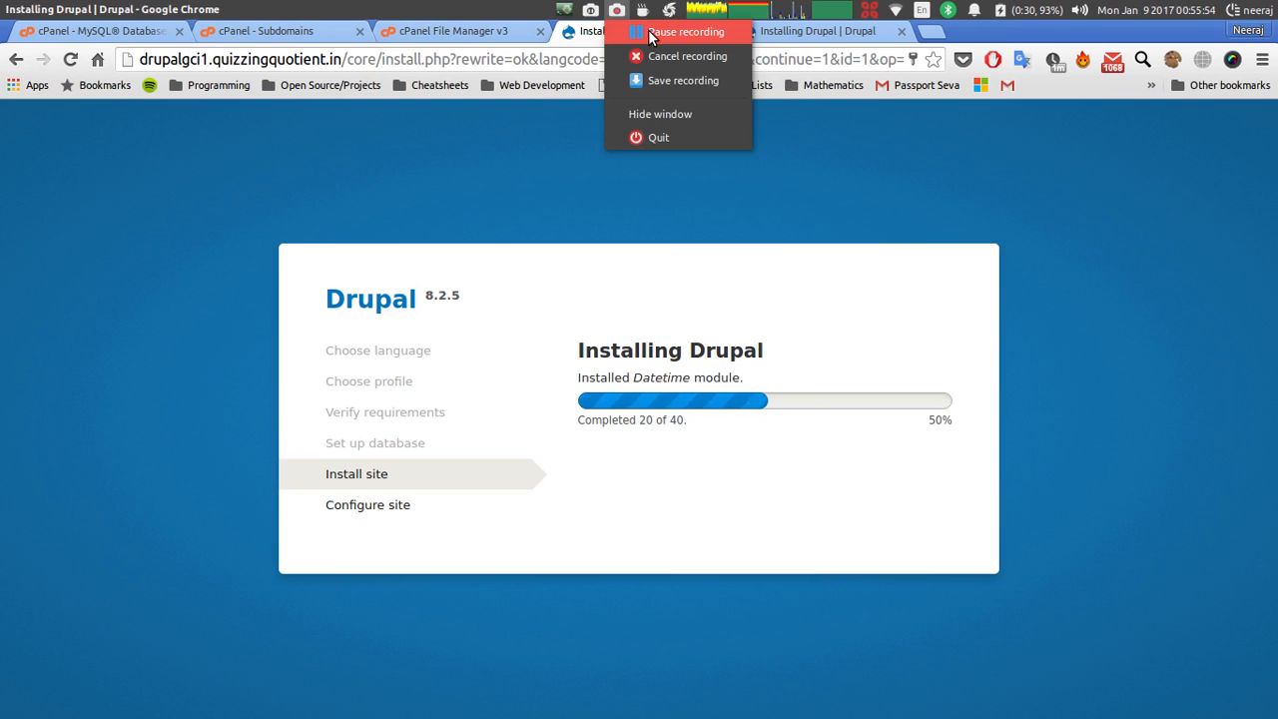
left_click(685, 32)
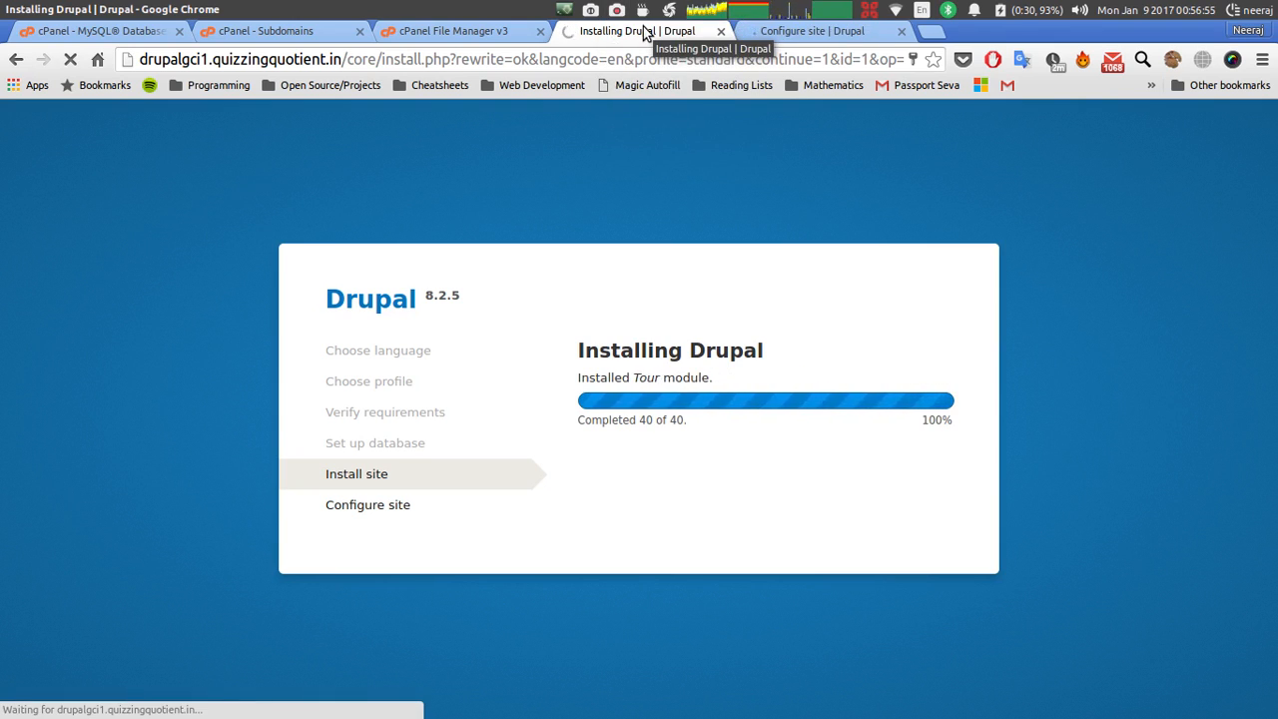
left_click(766, 33)
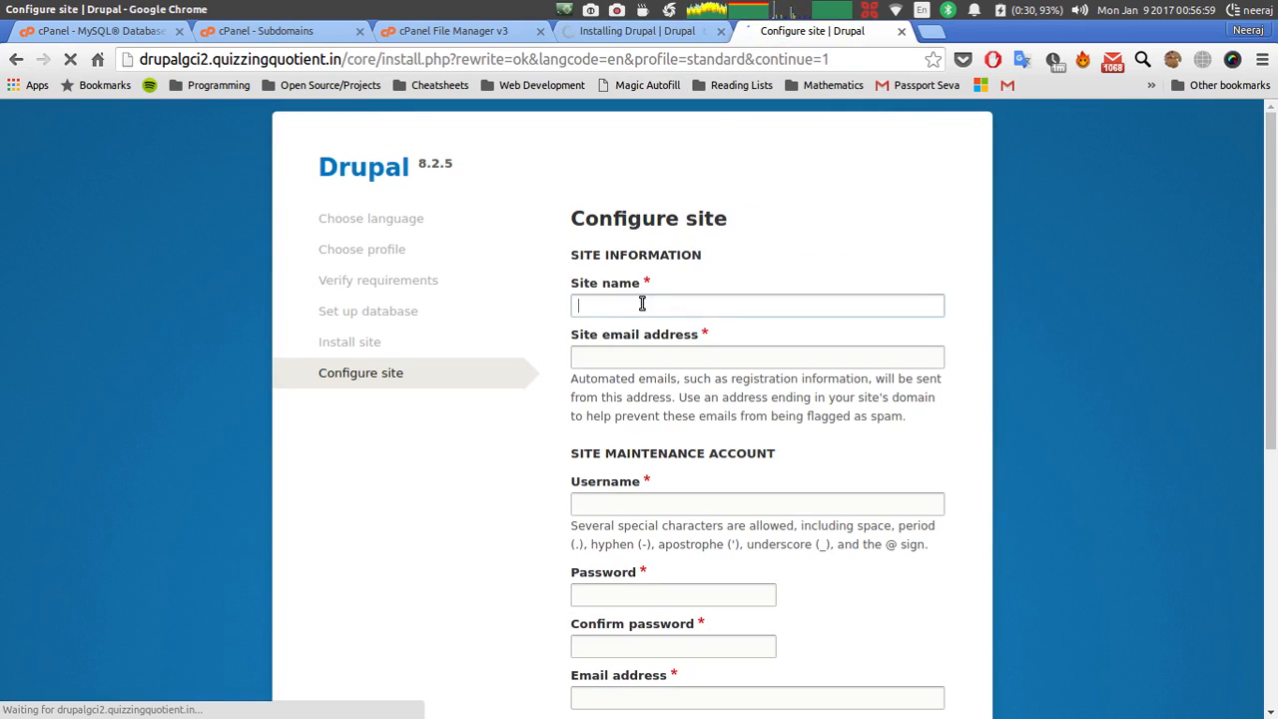
Name the drupalgci2 site 'Welcome to SITE' and autofill its site email address.
type("Wel")
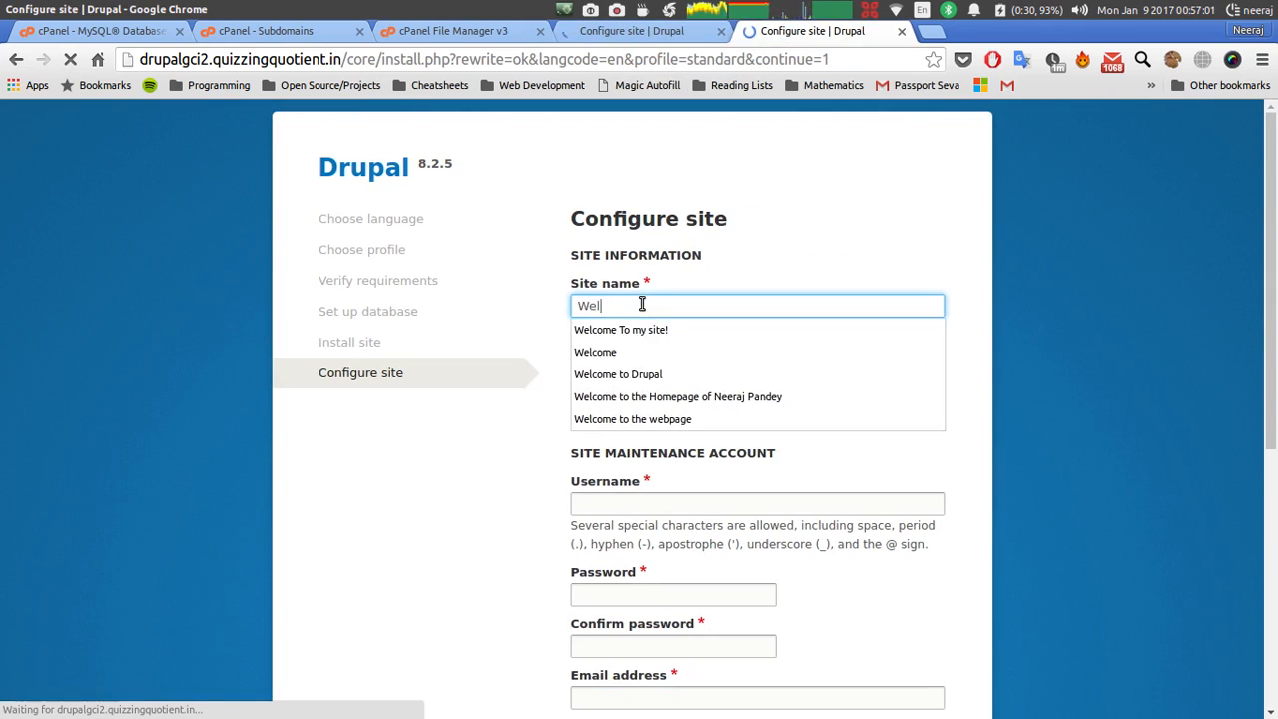
type("come ")
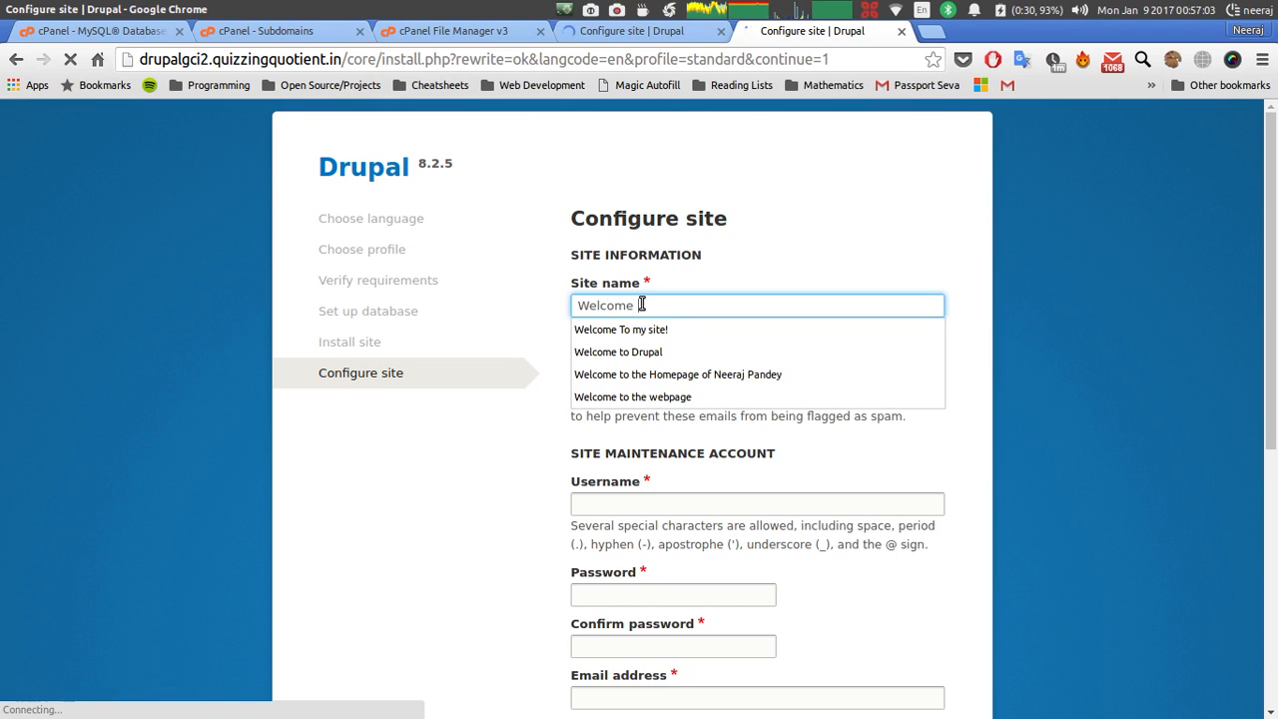
type("to SITE 1")
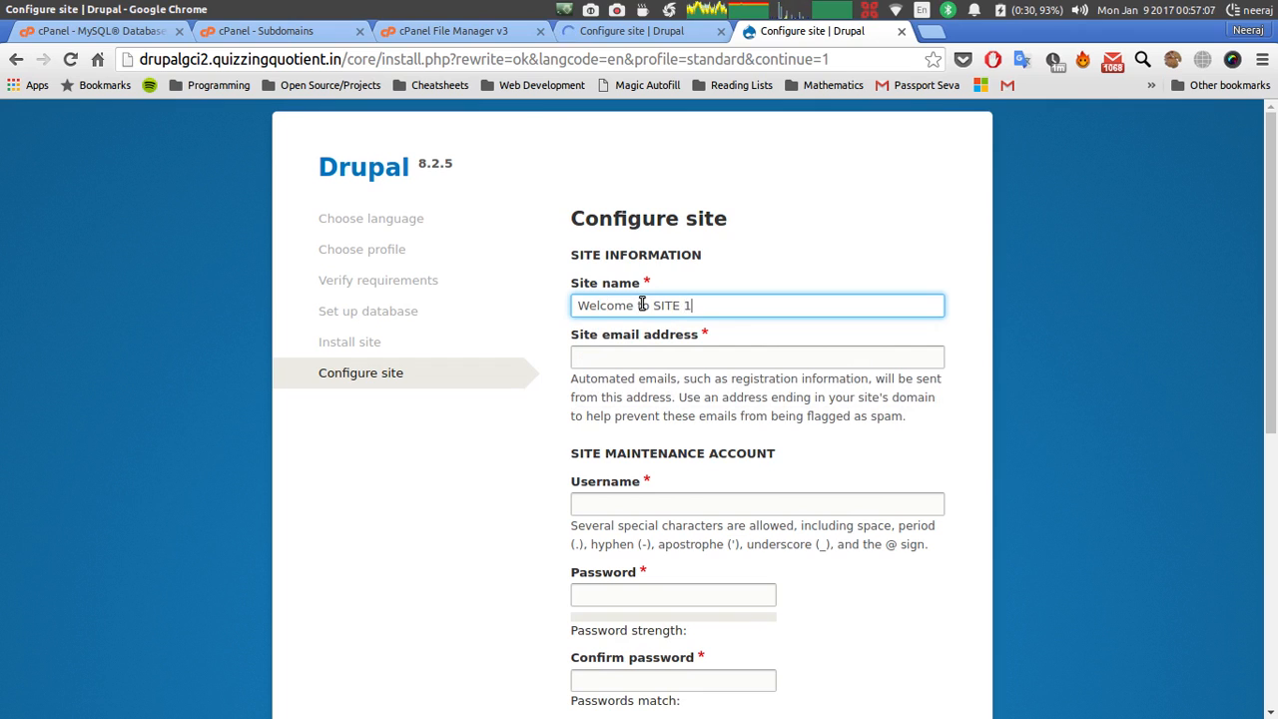
left_click(643, 364)
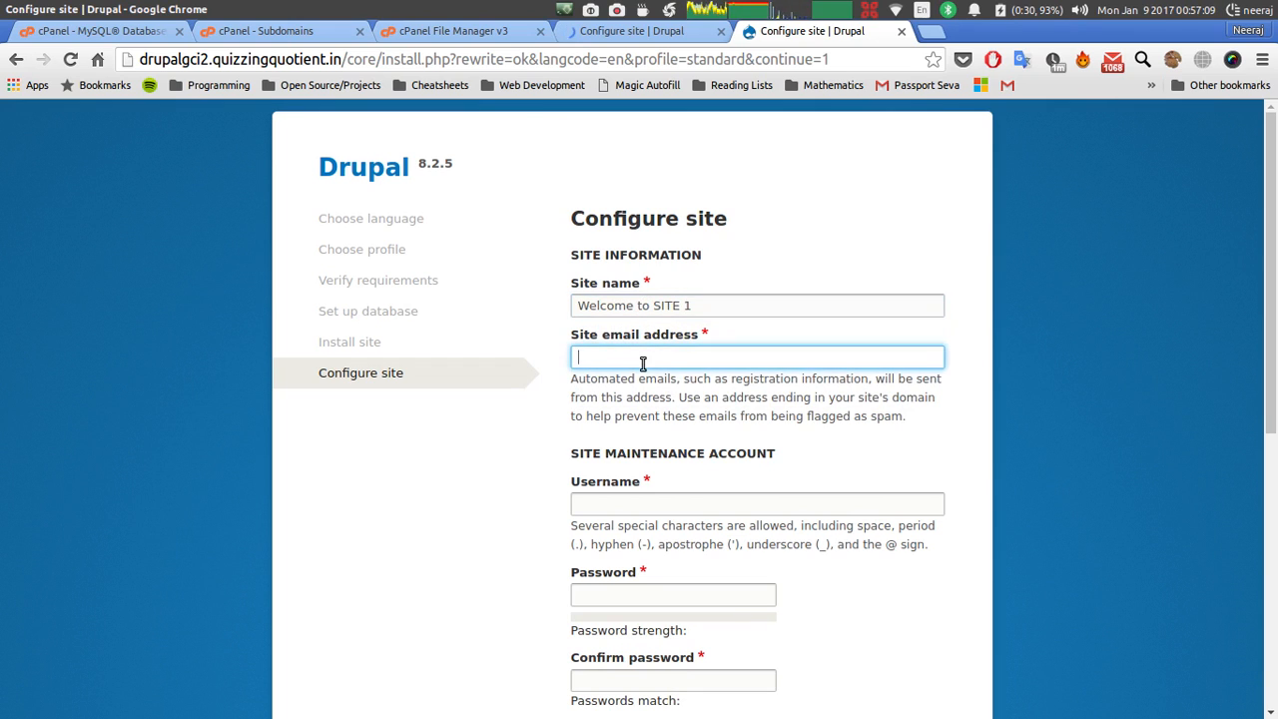
type("neer")
key("Down")
key("Tab")
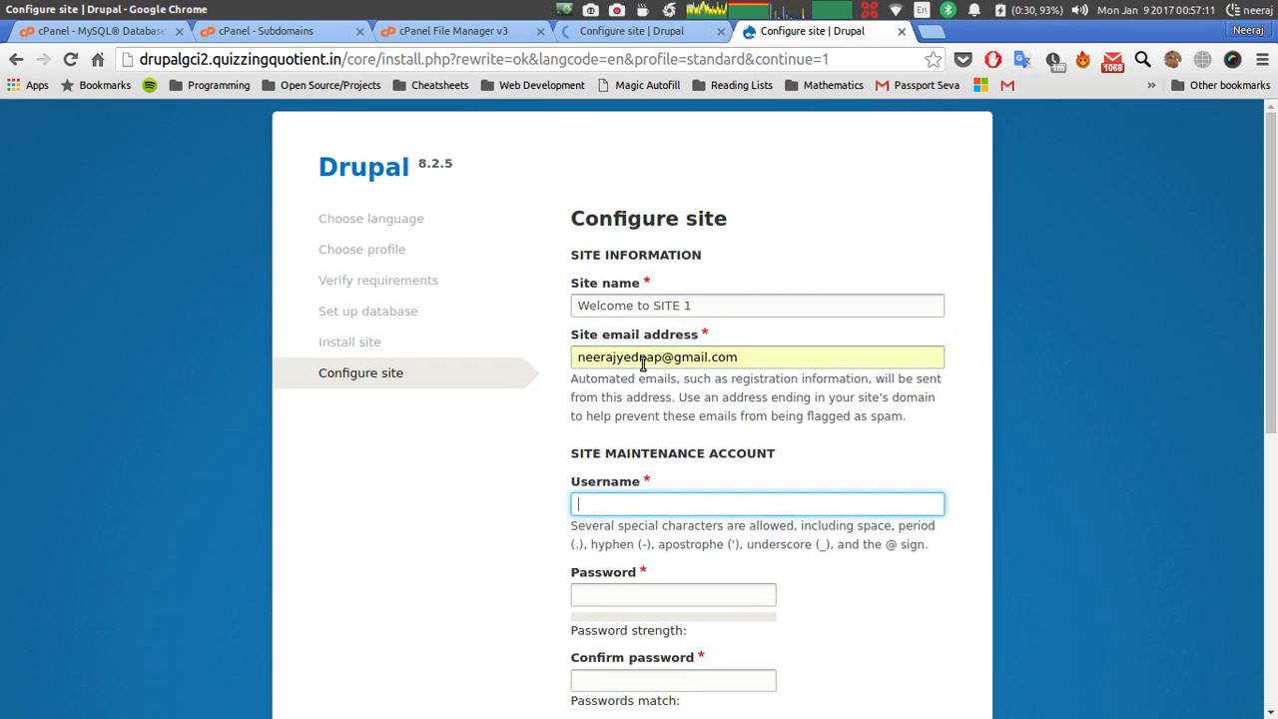
type("neerajp")
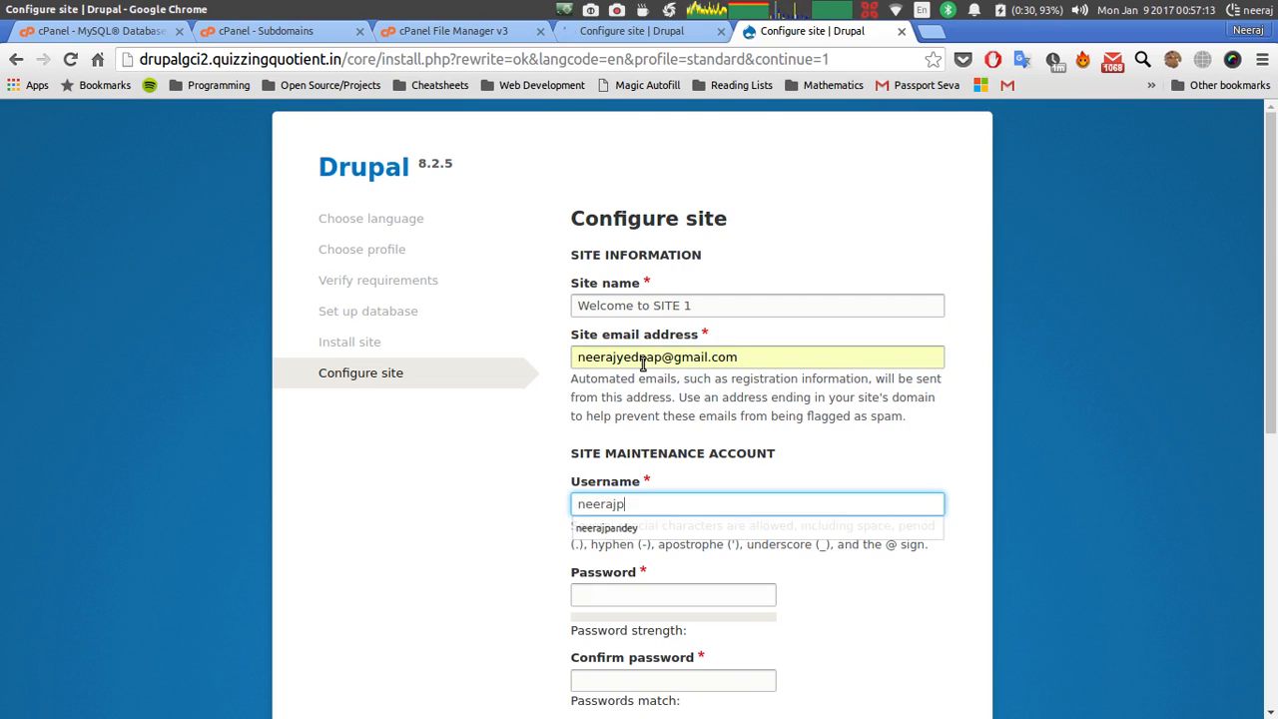
Set the drupalgci2 maintenance username from autofill and enter the account password.
key("Tab")
left_click(639, 505)
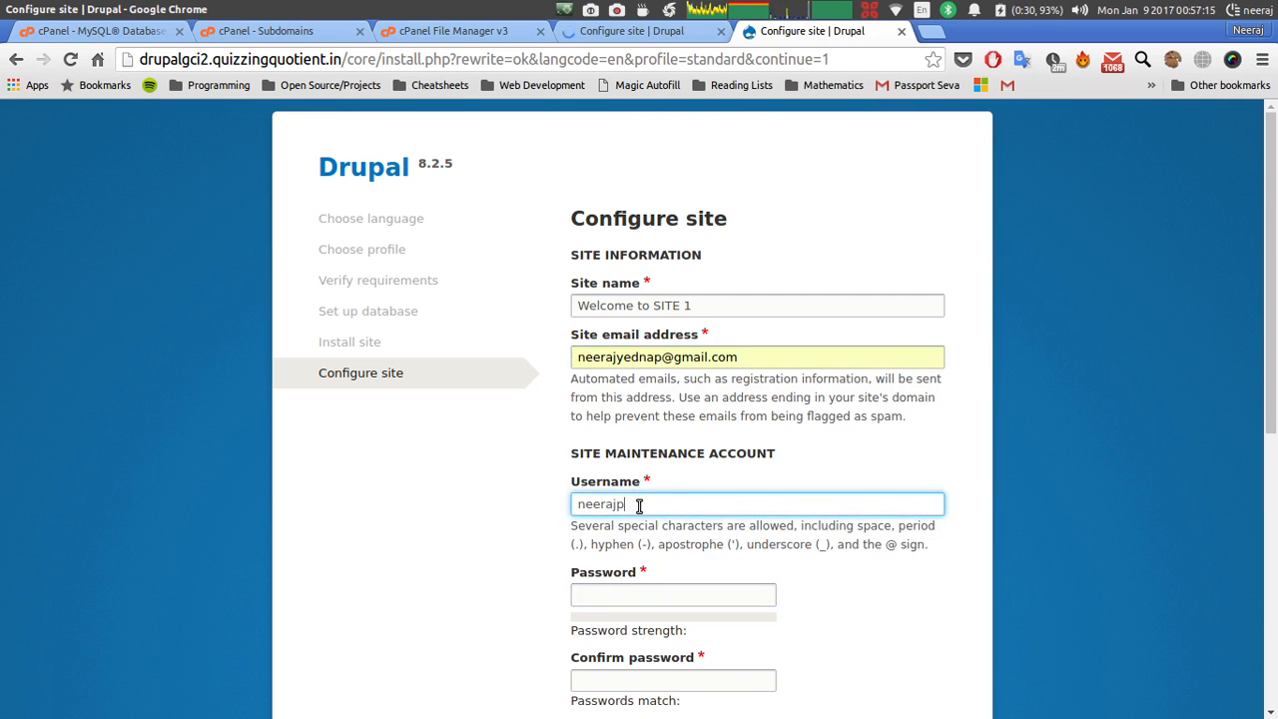
type("an")
key("Down")
key("Tab")
type("1234")
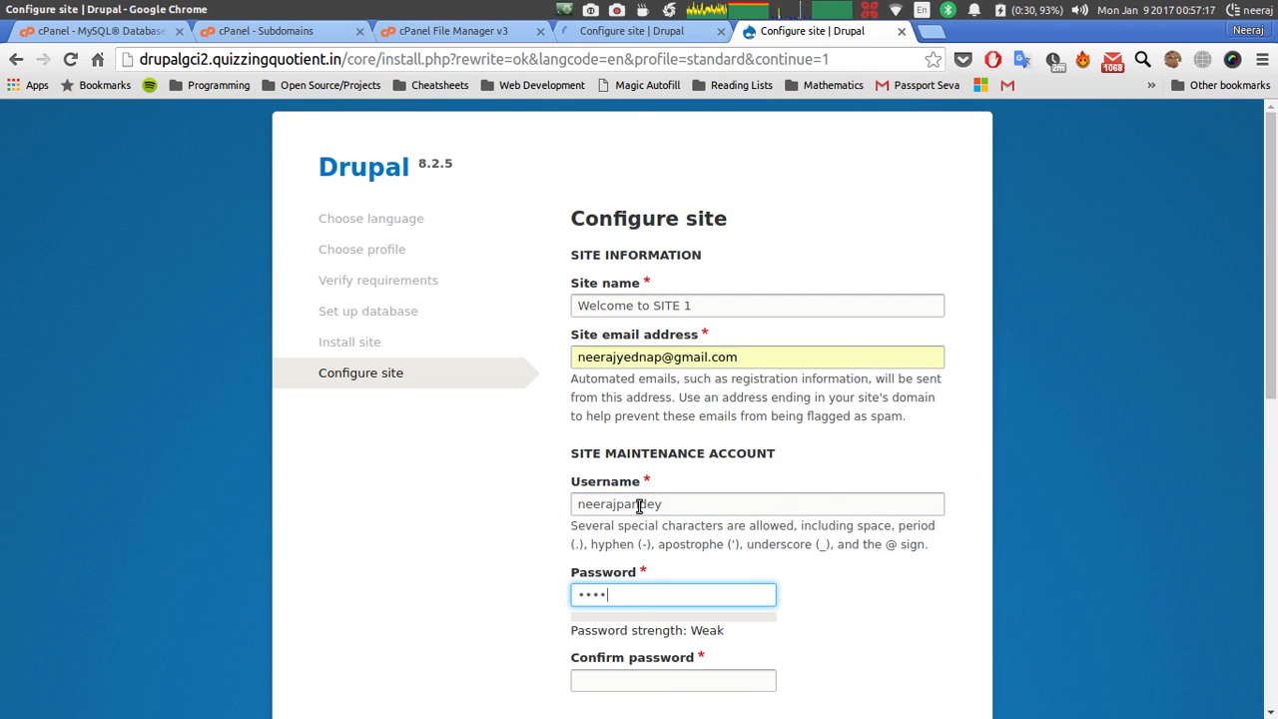
type("5678")
key("Tab")
type("1")
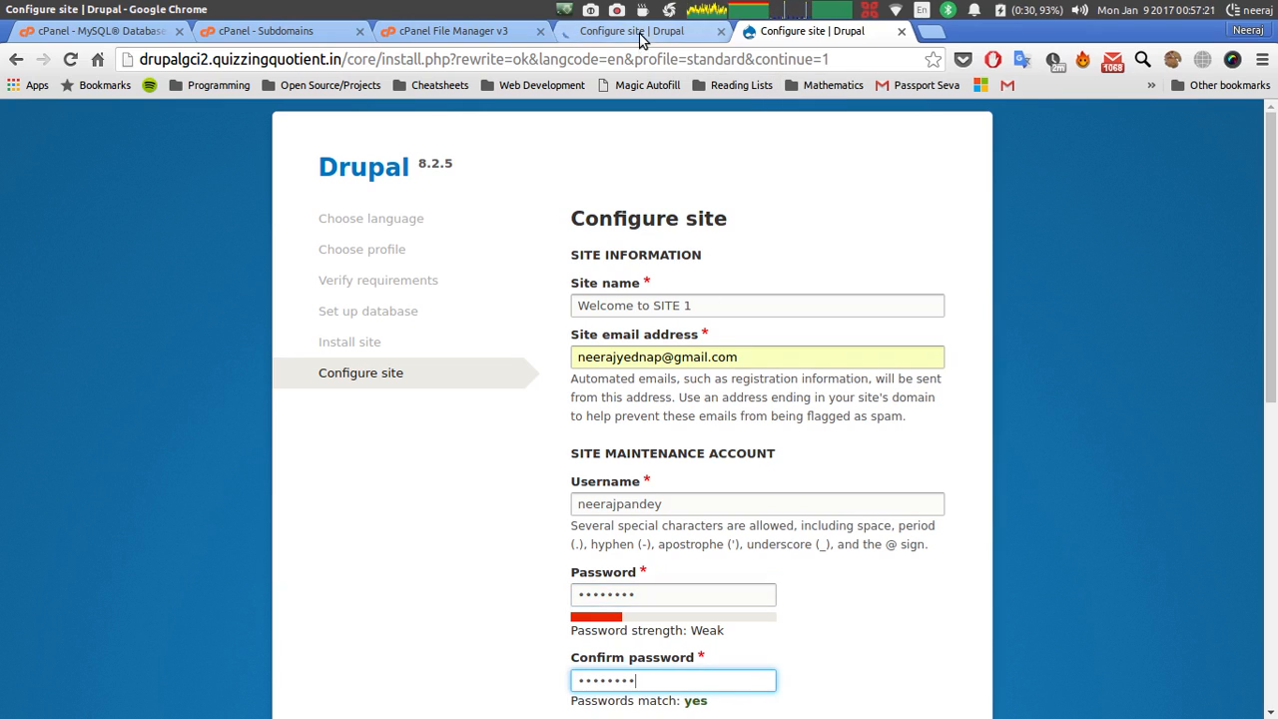
Name the drupalgci1 site 'Welcome to Si…' and autofill its site email address.
left_click(640, 36)
left_click(595, 309)
type("We")
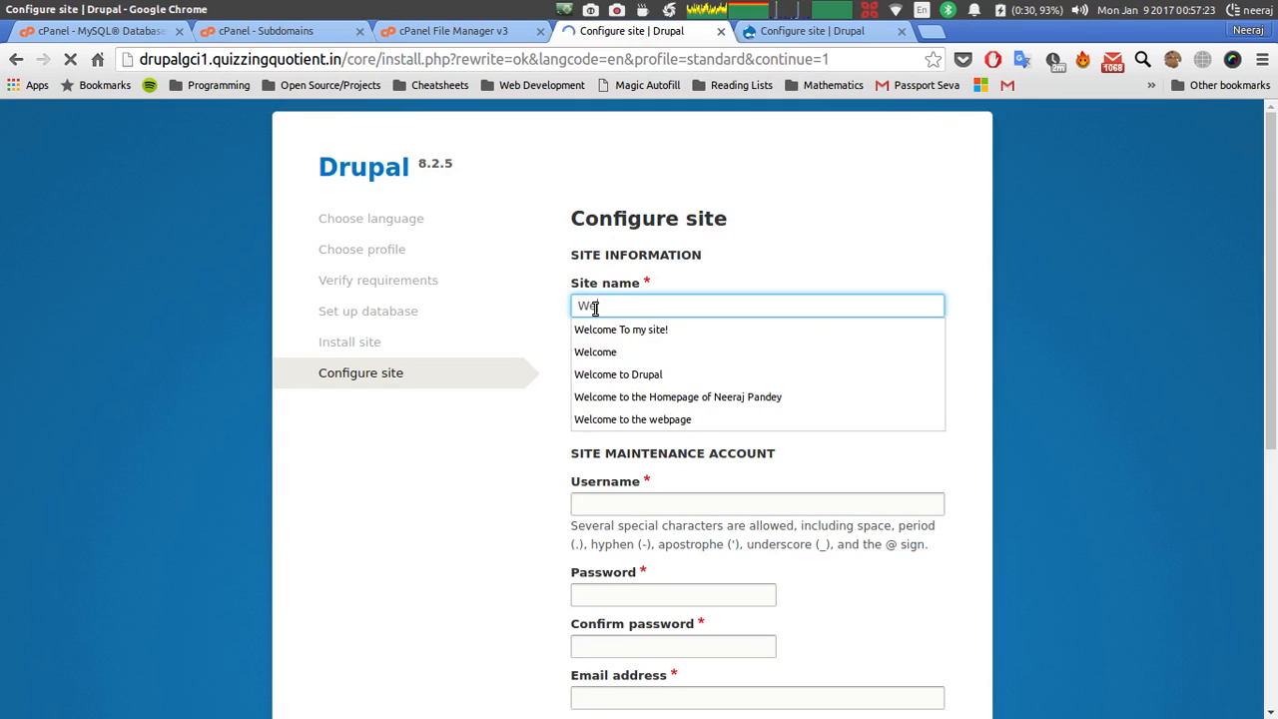
type("lcome ")
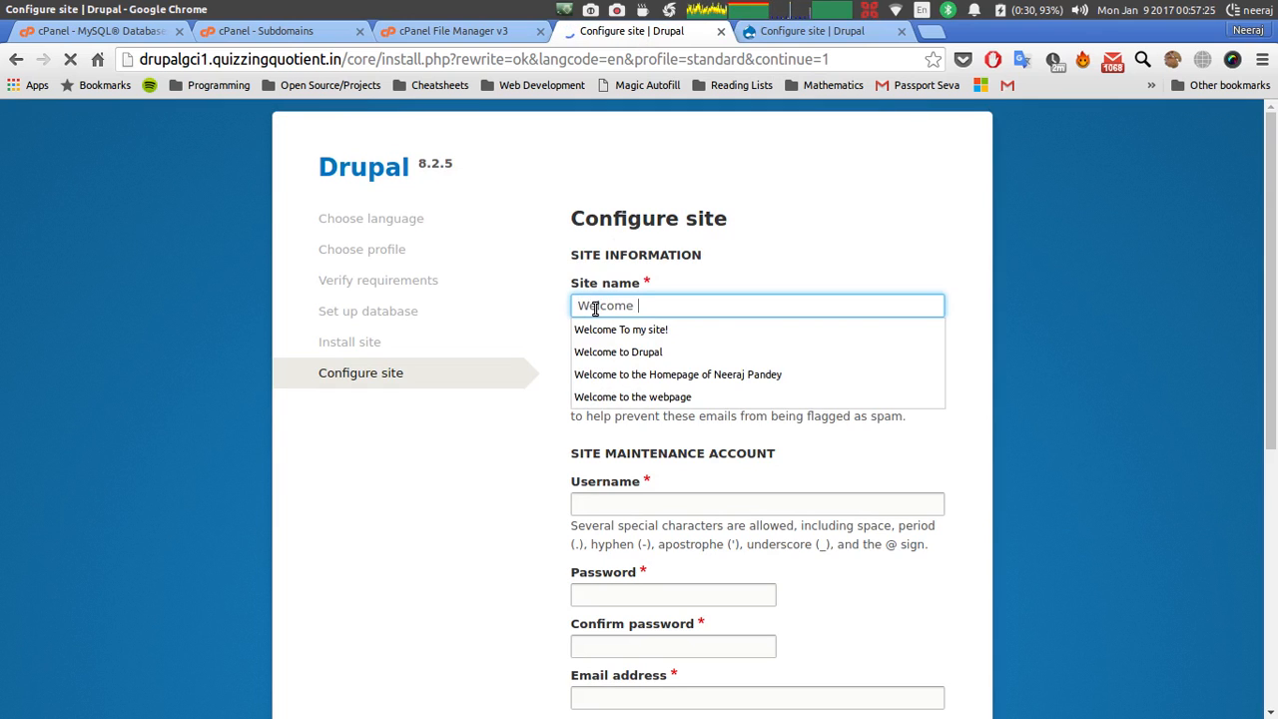
type("to Si")
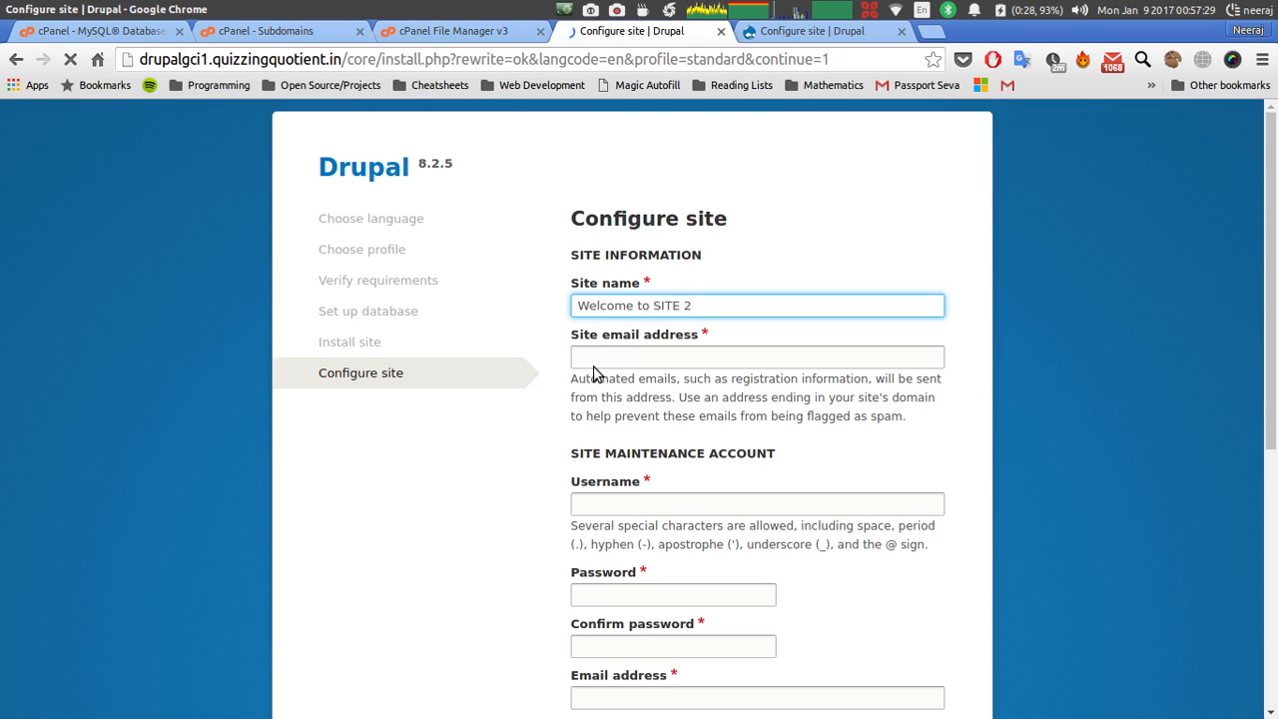
left_click(595, 358)
type("ne")
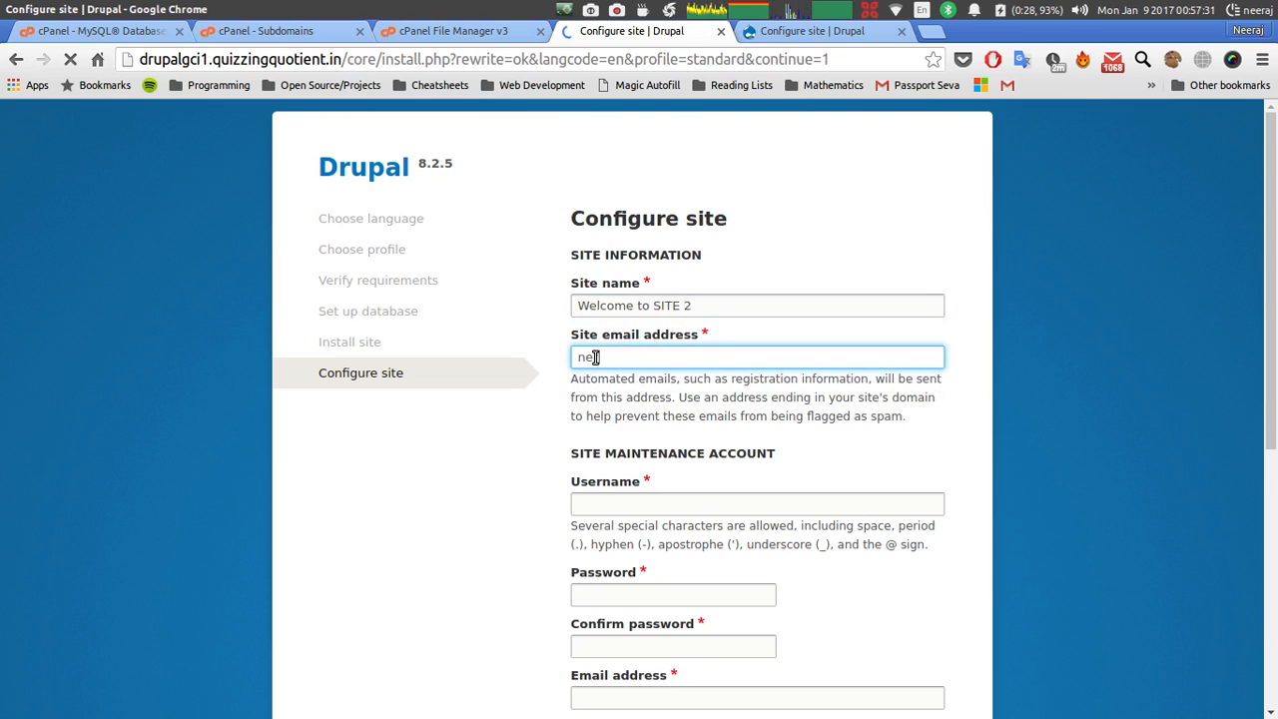
key("Down")
key("Return")
key("Tab")
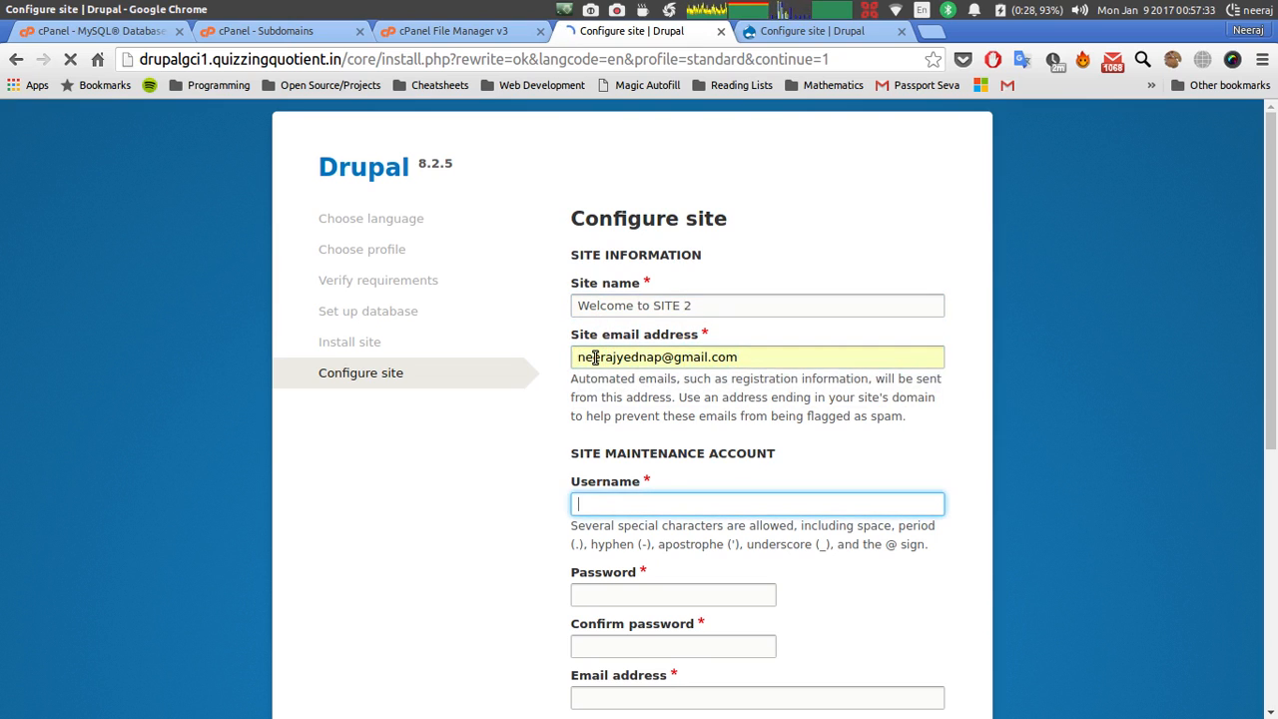
Autofill the drupalgci1 maintenance username, then enter and confirm its password.
type("neer")
key("Down")
key("Return")
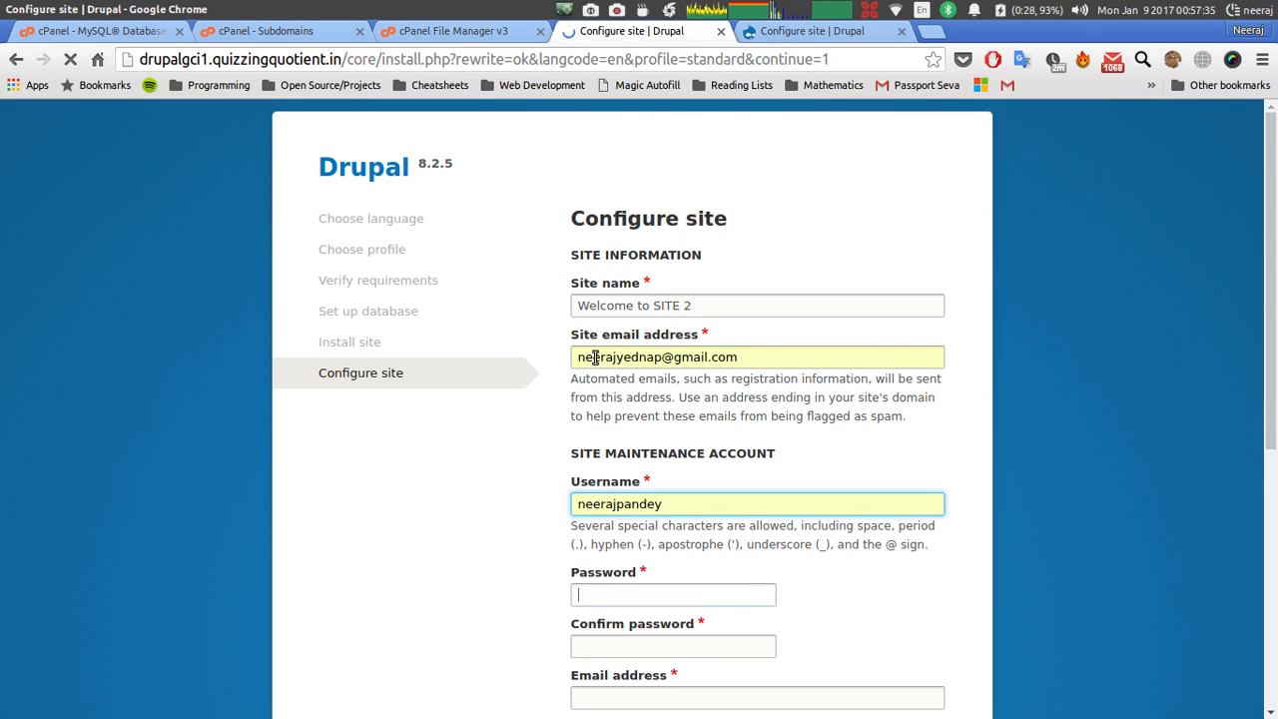
type("p•")
key("Tab")
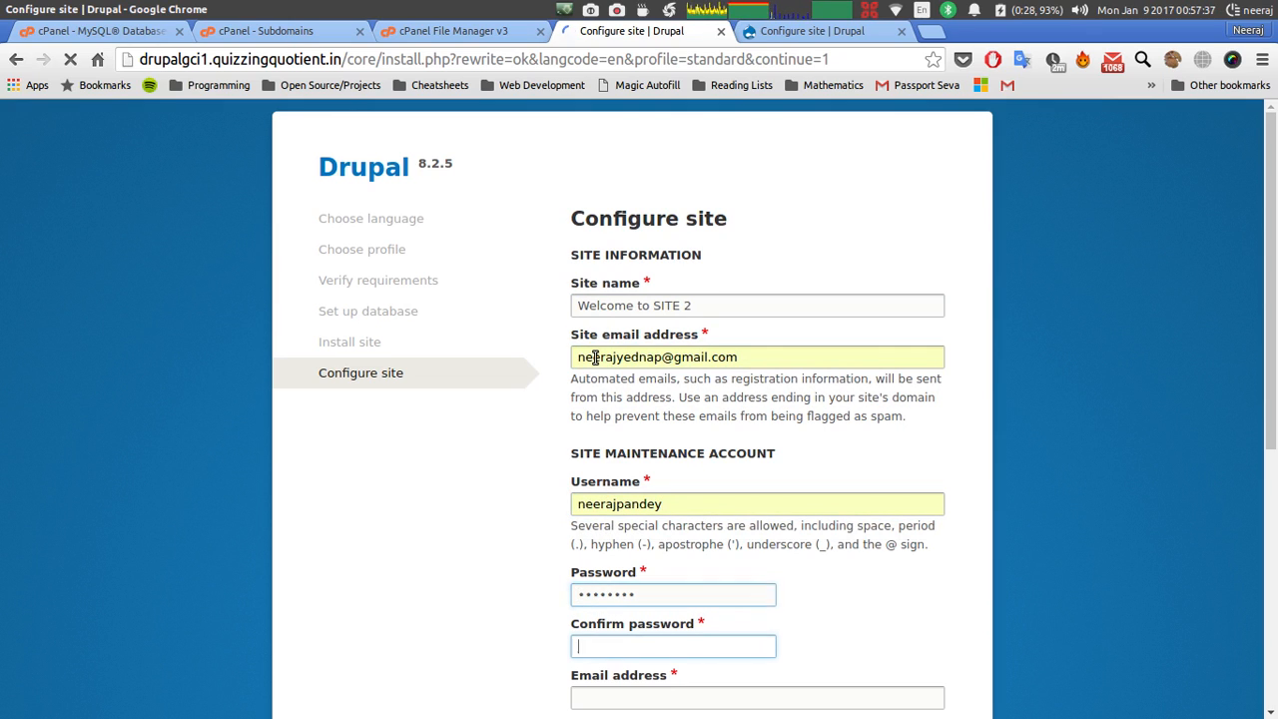
type("•")
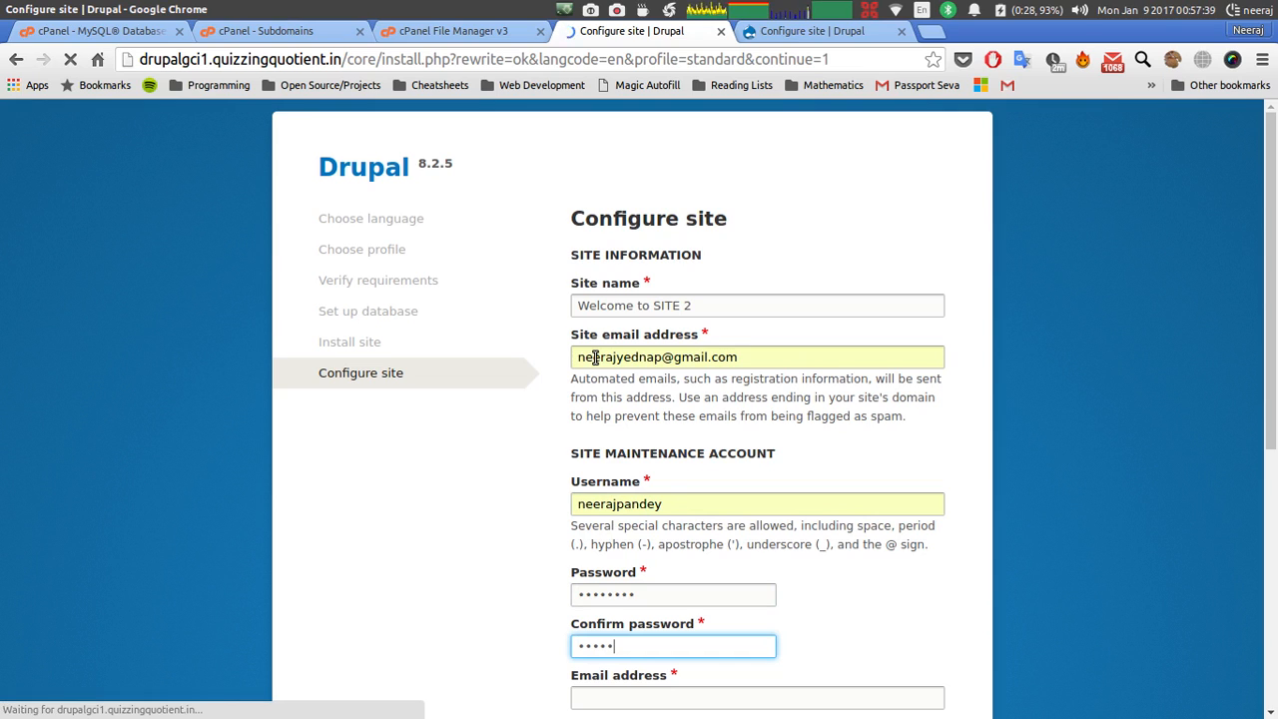
type("••••••••")
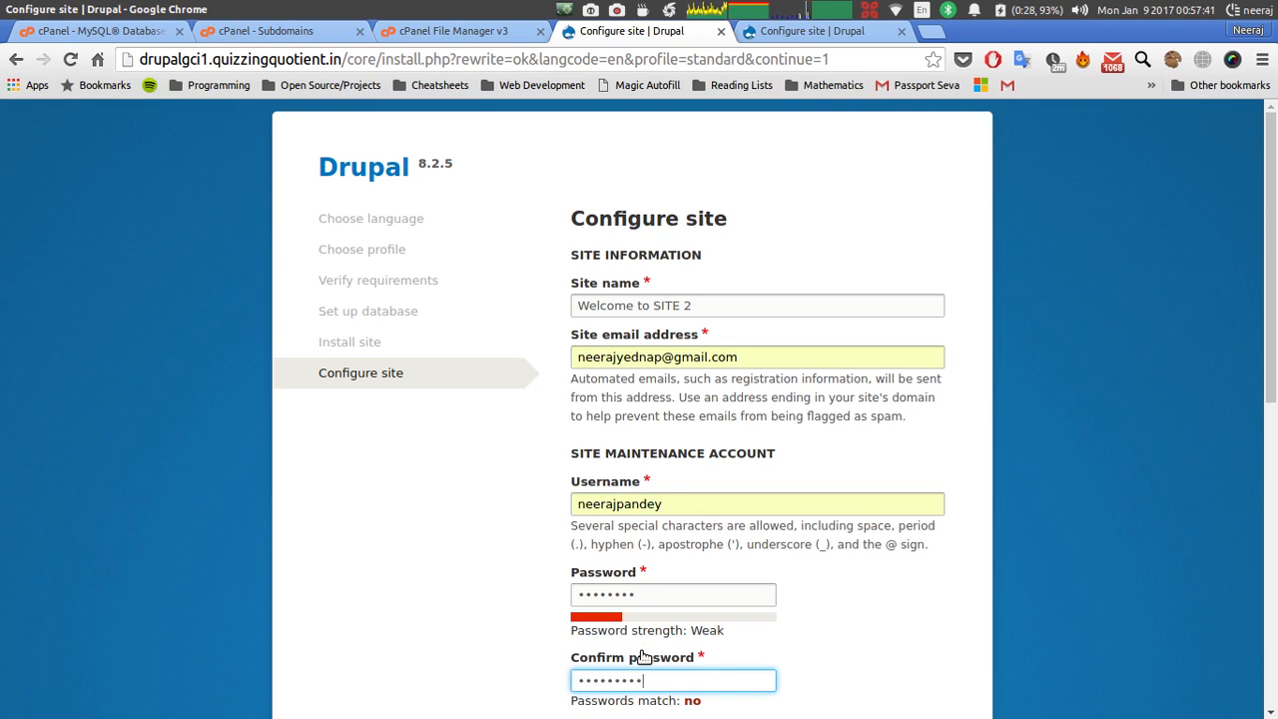
key("ctrl+a")
type("•••")
Autofill the drupalgci1 account email address and open the Default country list.
scroll(715, 707, "down", 4)
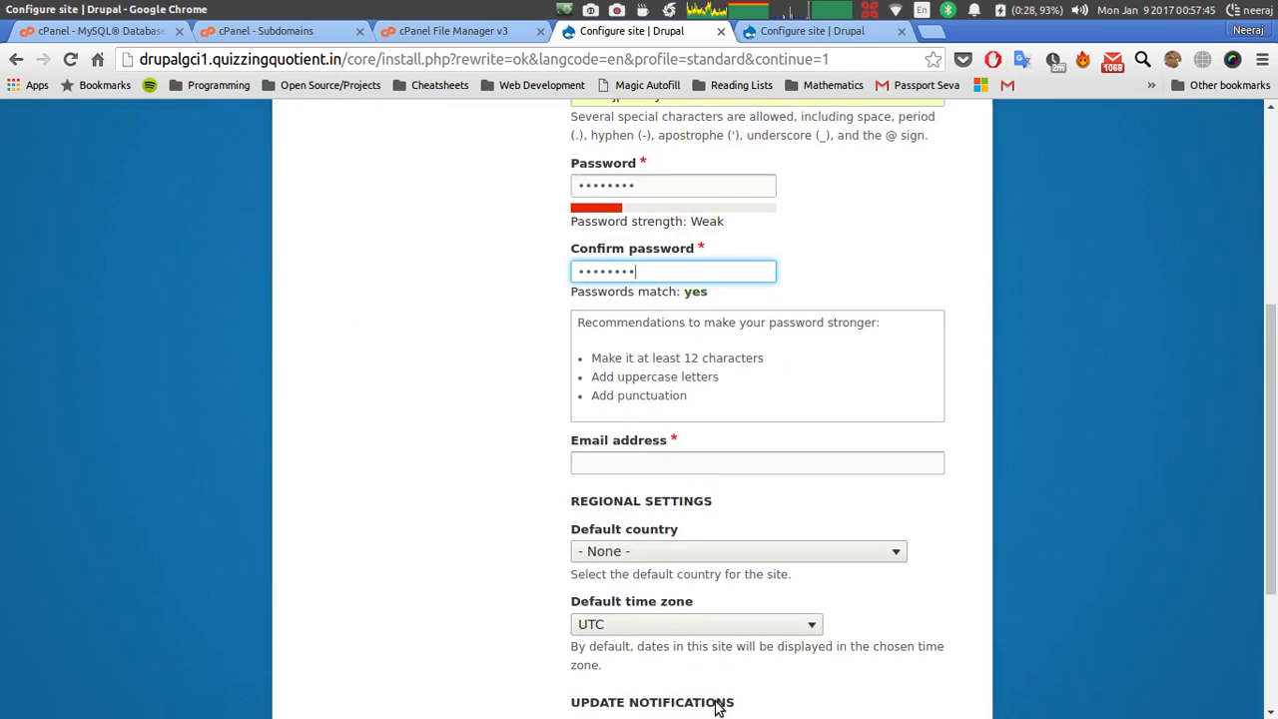
left_click(598, 463)
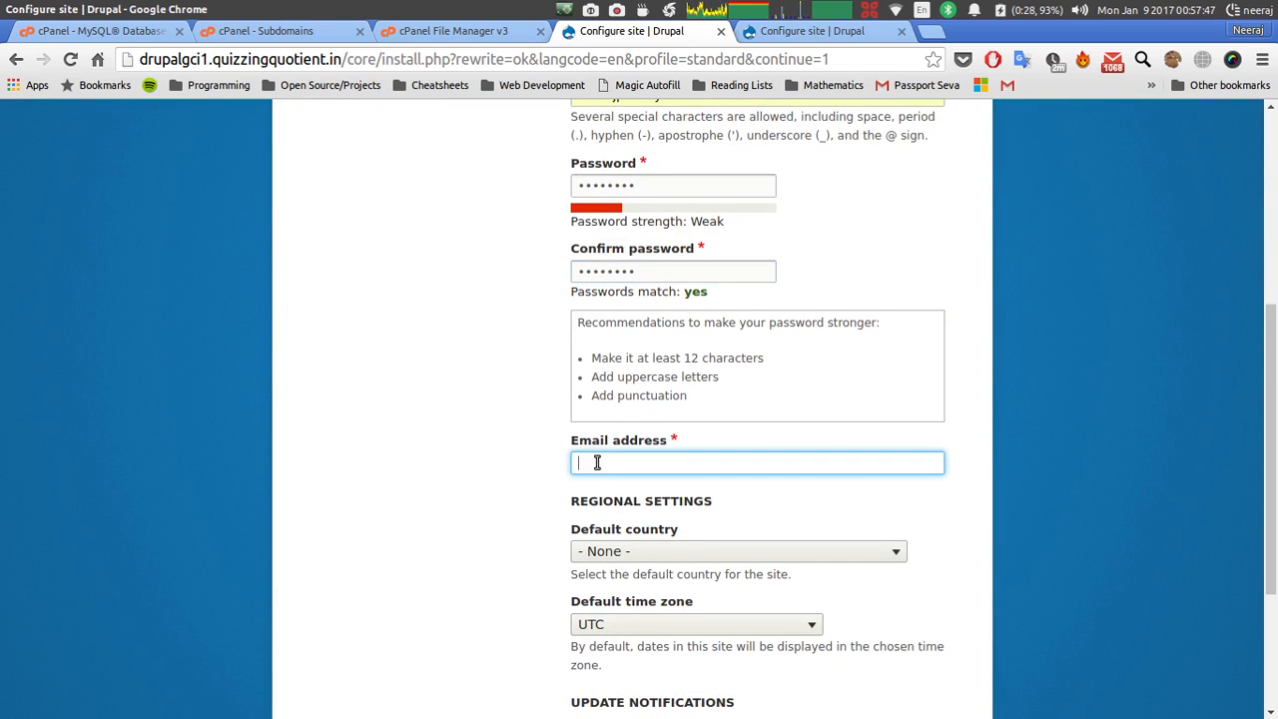
type("neer")
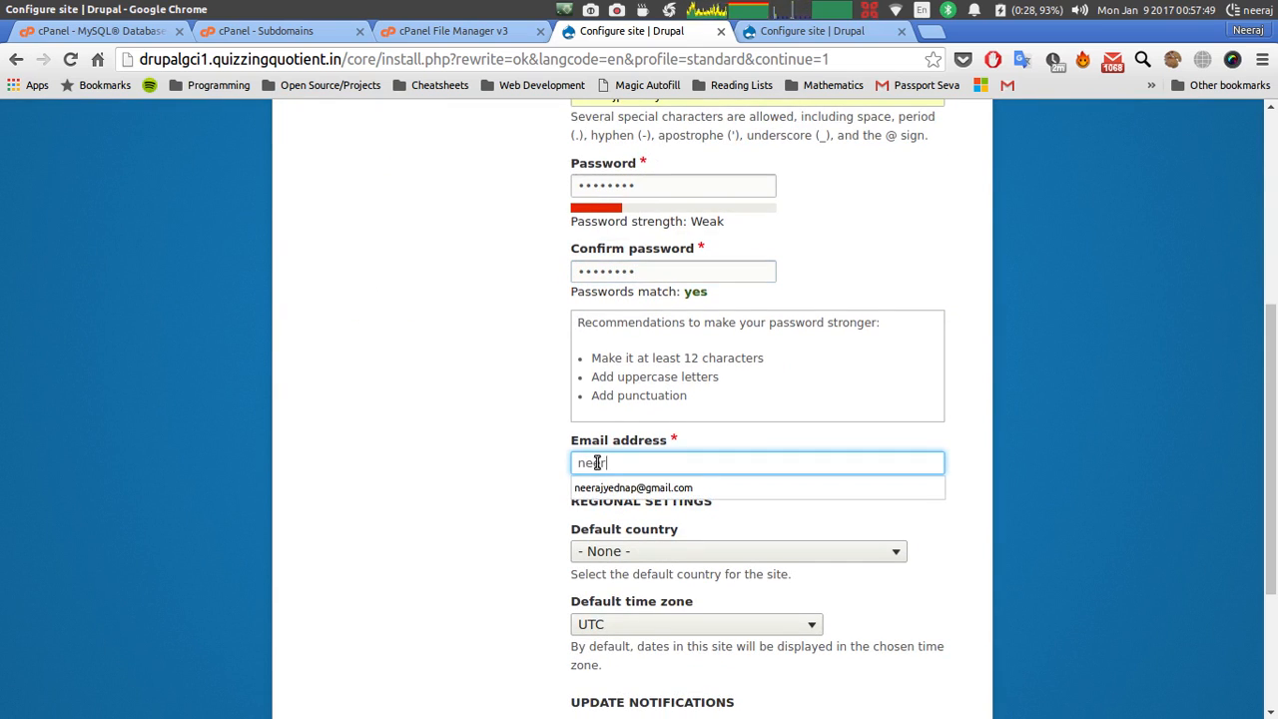
key("Down")
key("Tab")
scroll(597, 462, "up", 4)
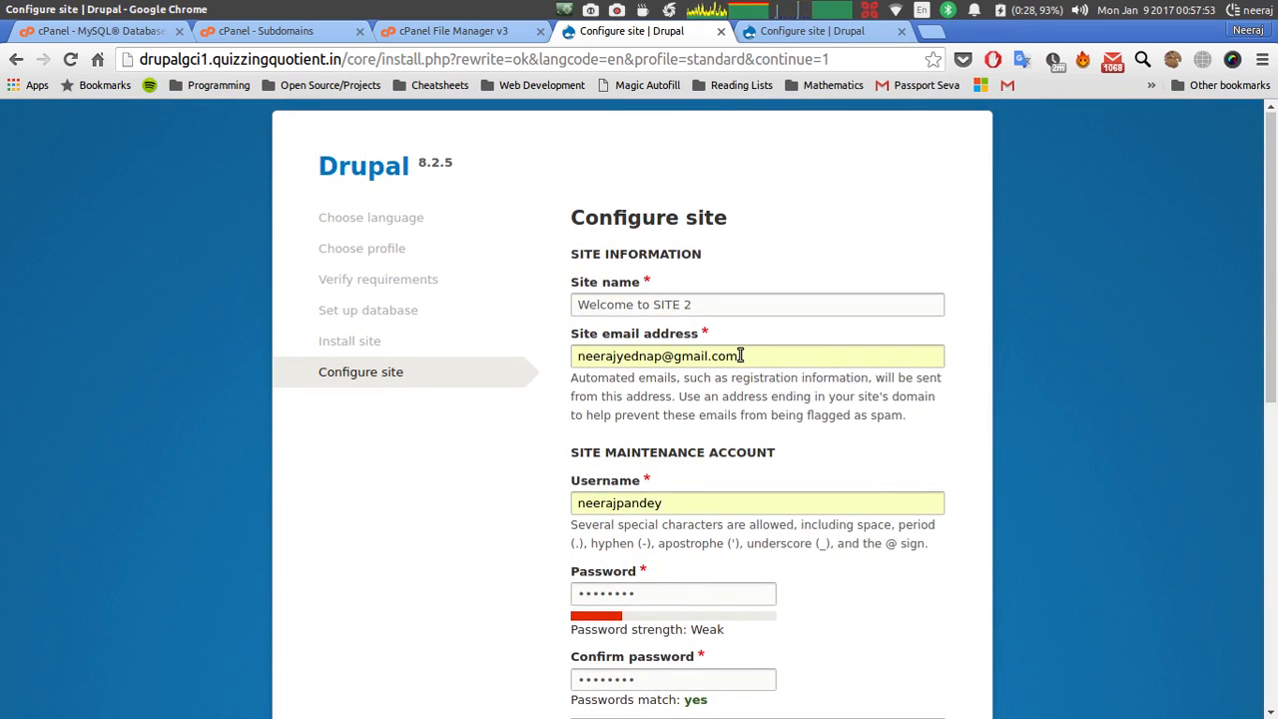
scroll(739, 356, "down", 6)
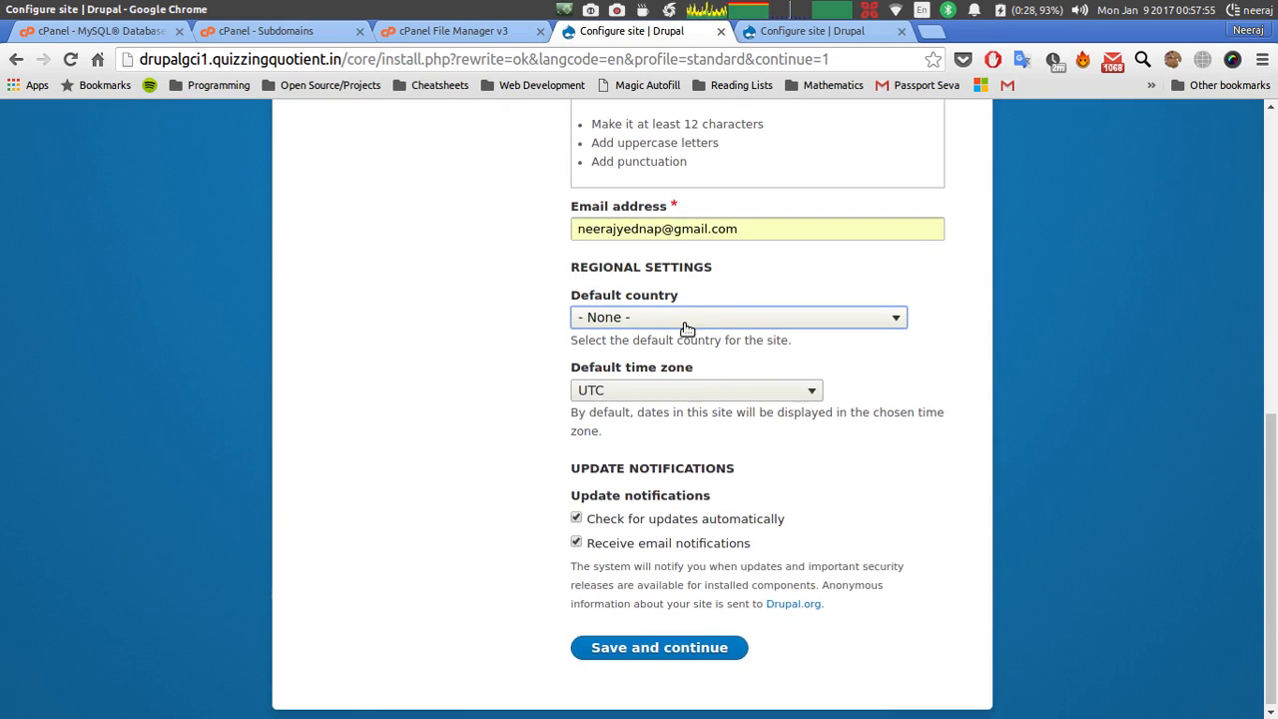
left_click(686, 317)
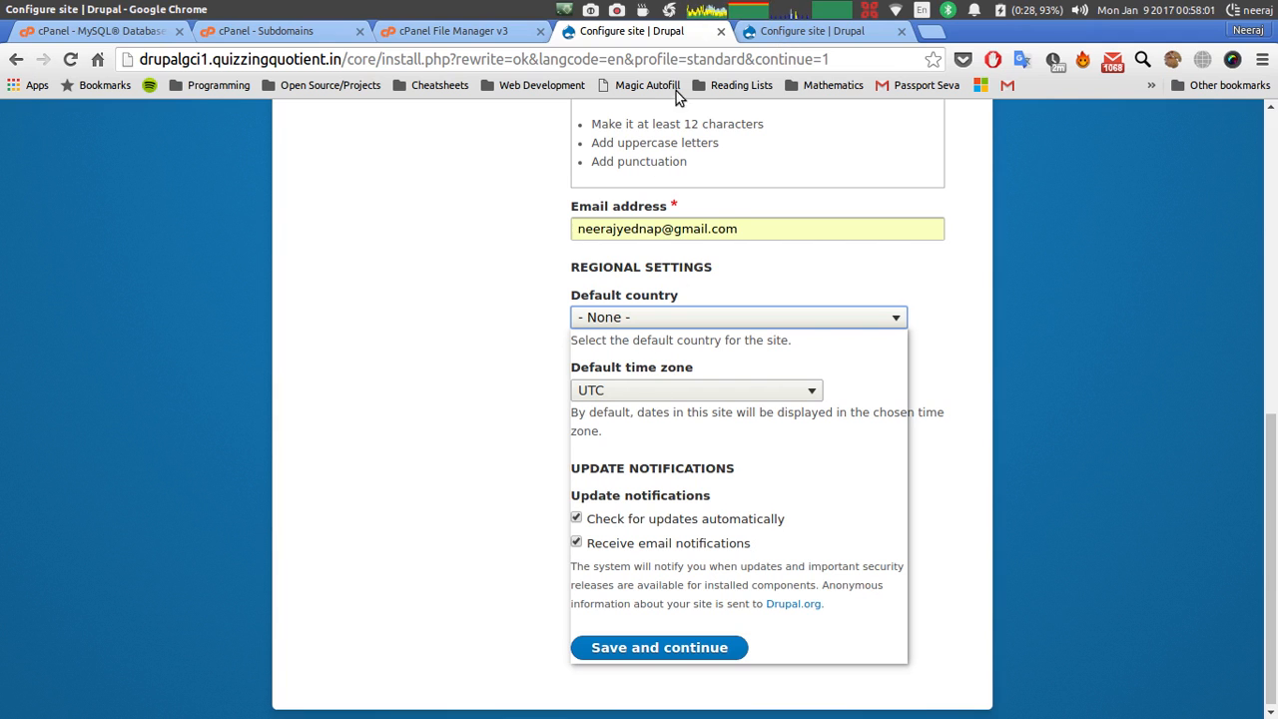
left_click(760, 37)
Choose India as the drupalgci2 default country.
left_click(760, 37)
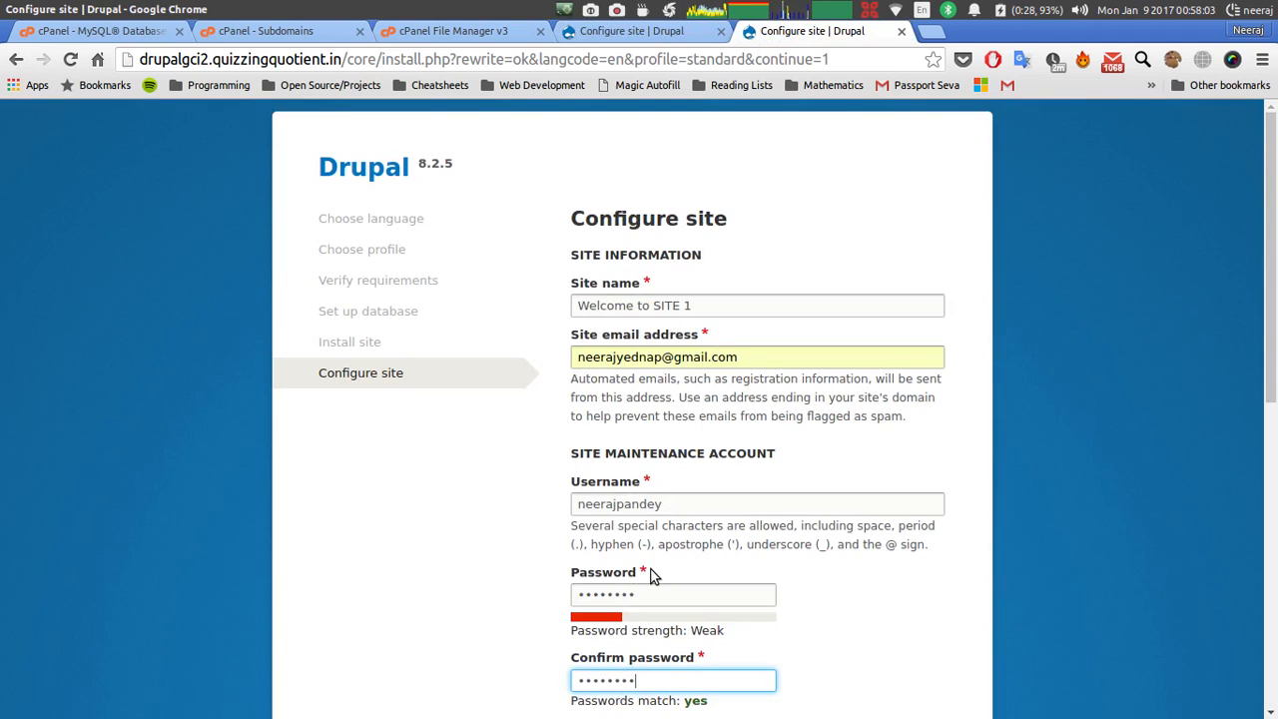
scroll(654, 570, "down", 4)
scroll(658, 519, "down", 3)
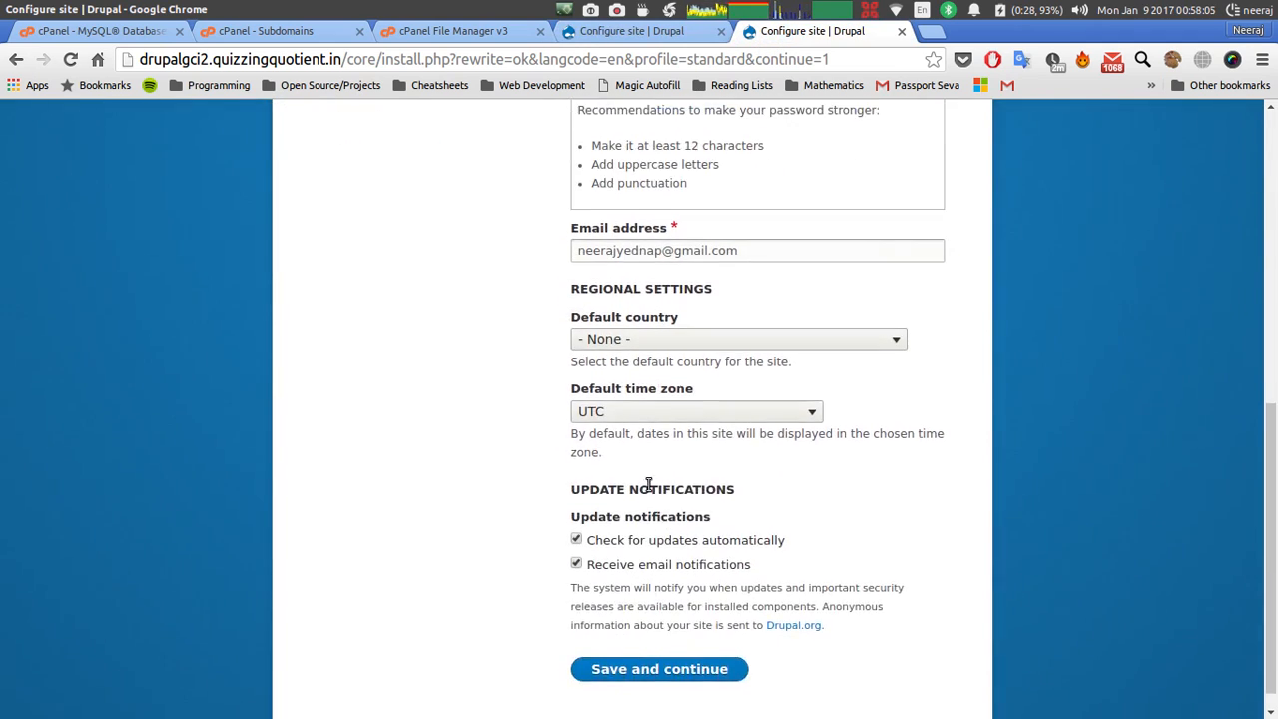
left_click(630, 341)
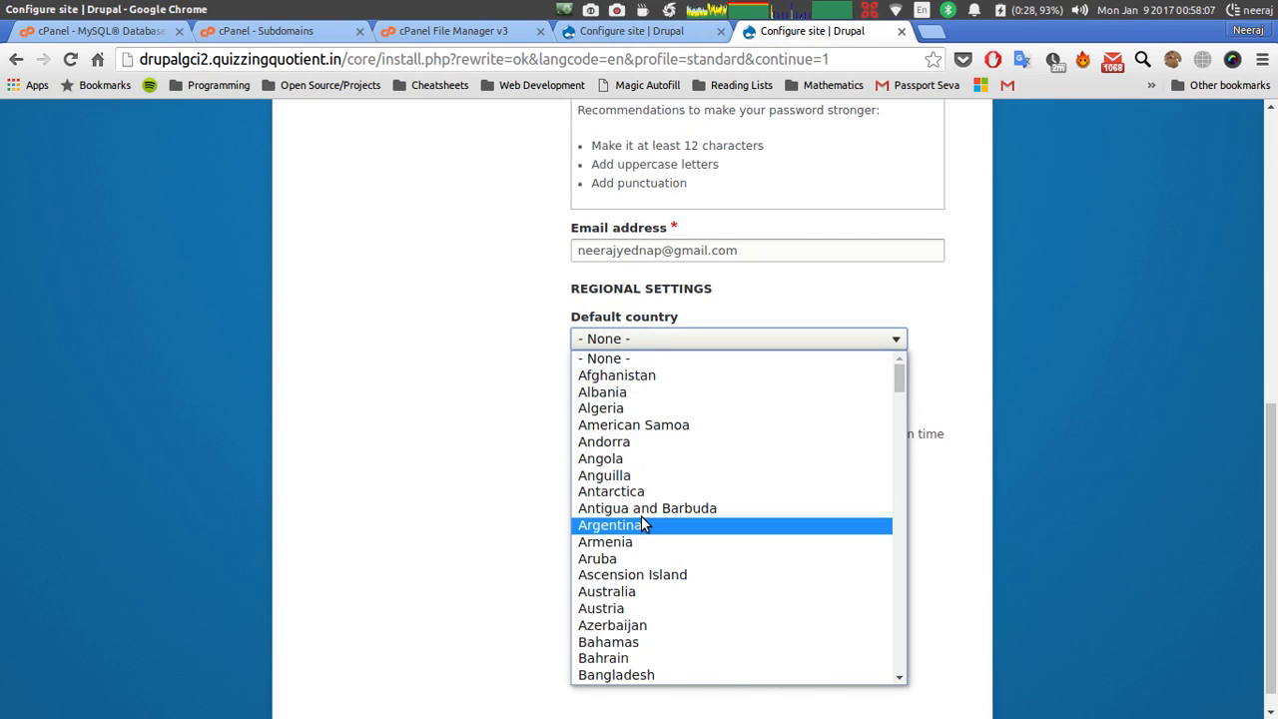
scroll(641, 519, "down", 15)
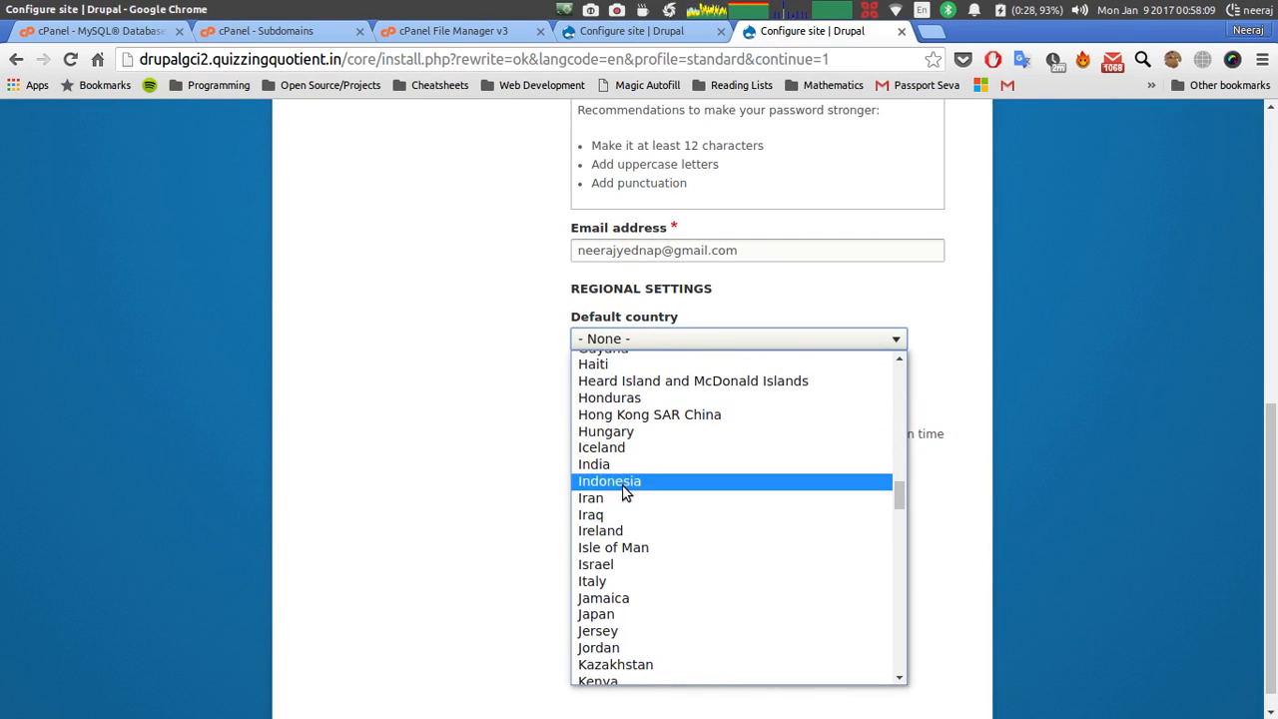
left_click(618, 469)
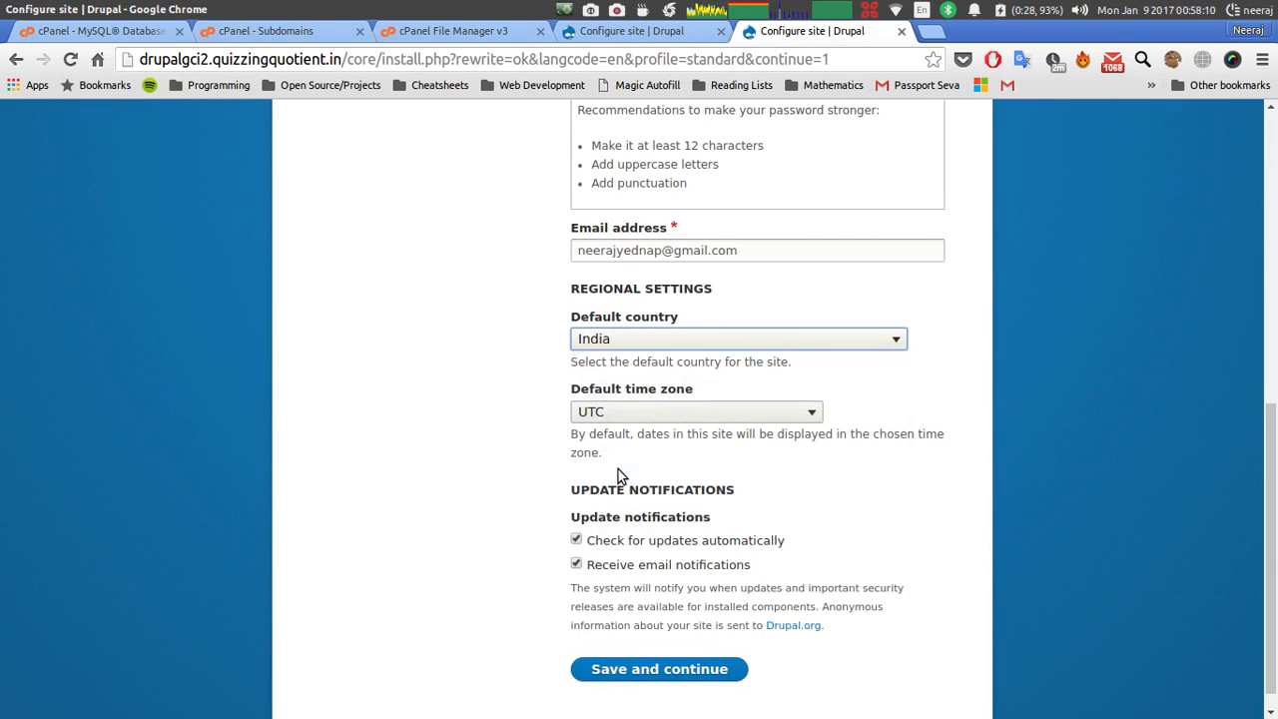
Set the drupalgci2 time zone to Asia/Kolkata and submit its configuration.
left_click(608, 413)
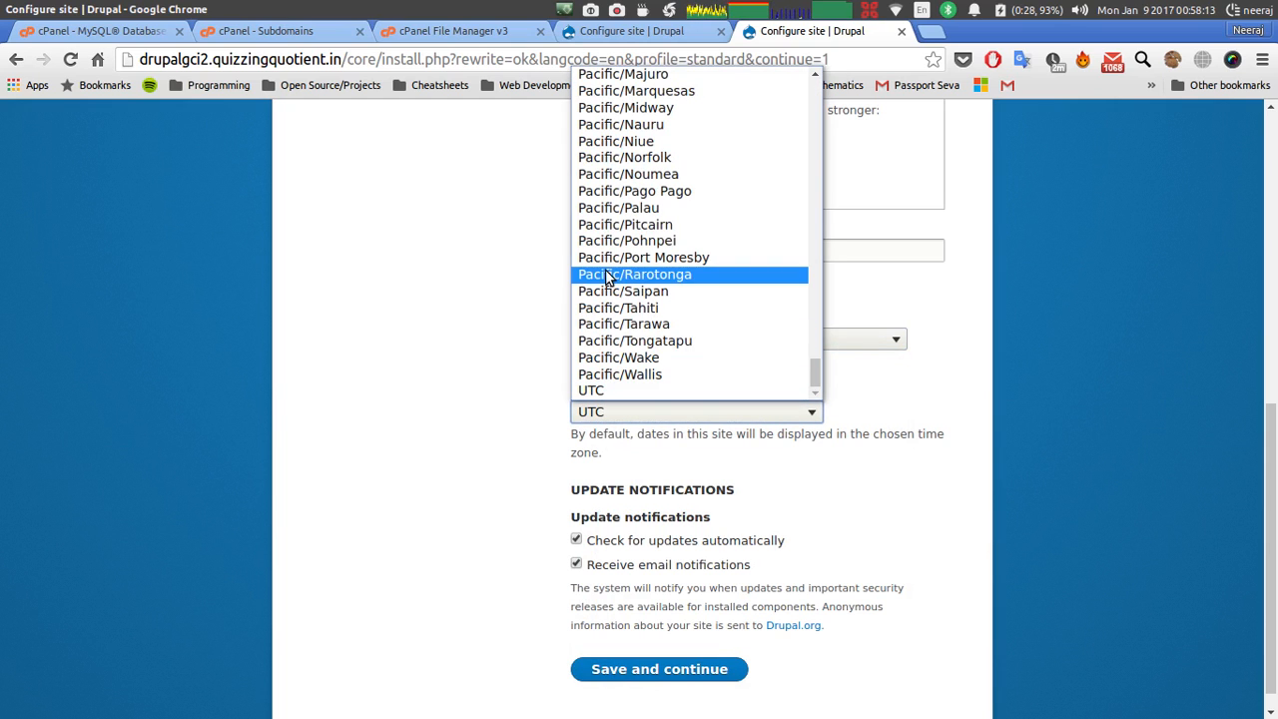
scroll(607, 278, "up", 20)
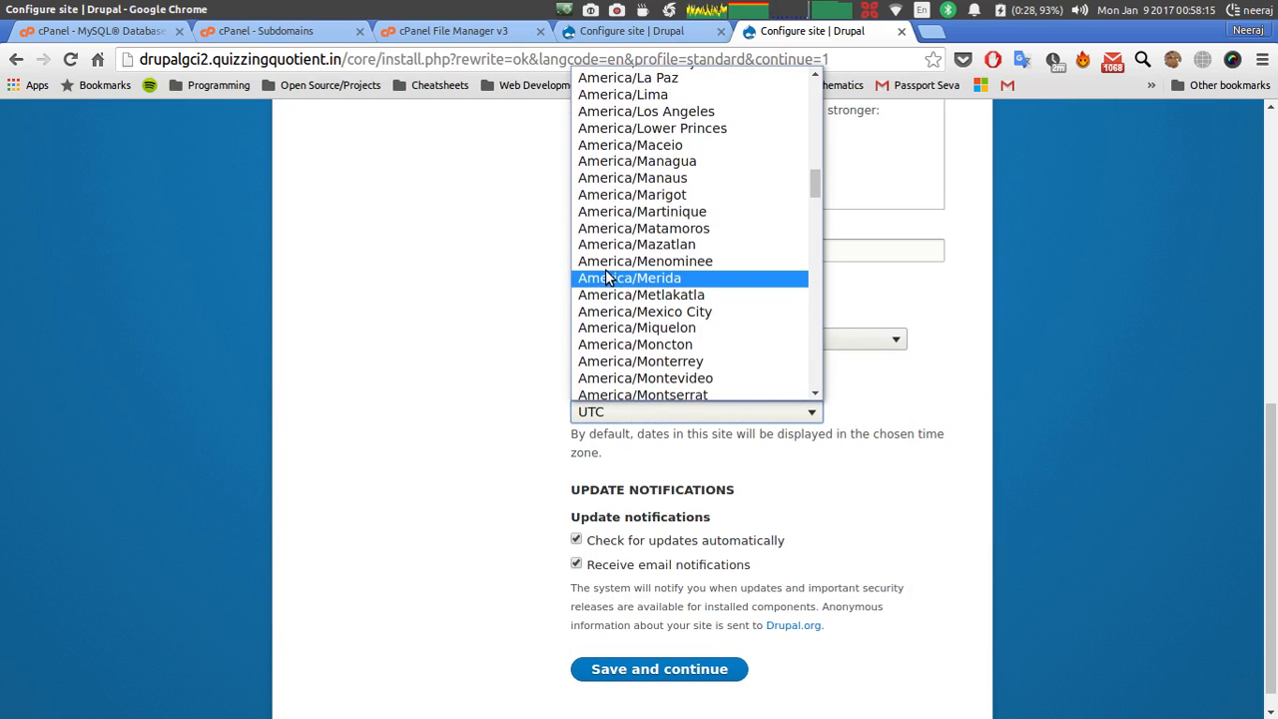
scroll(607, 278, "up", 15)
scroll(609, 278, "down", 20)
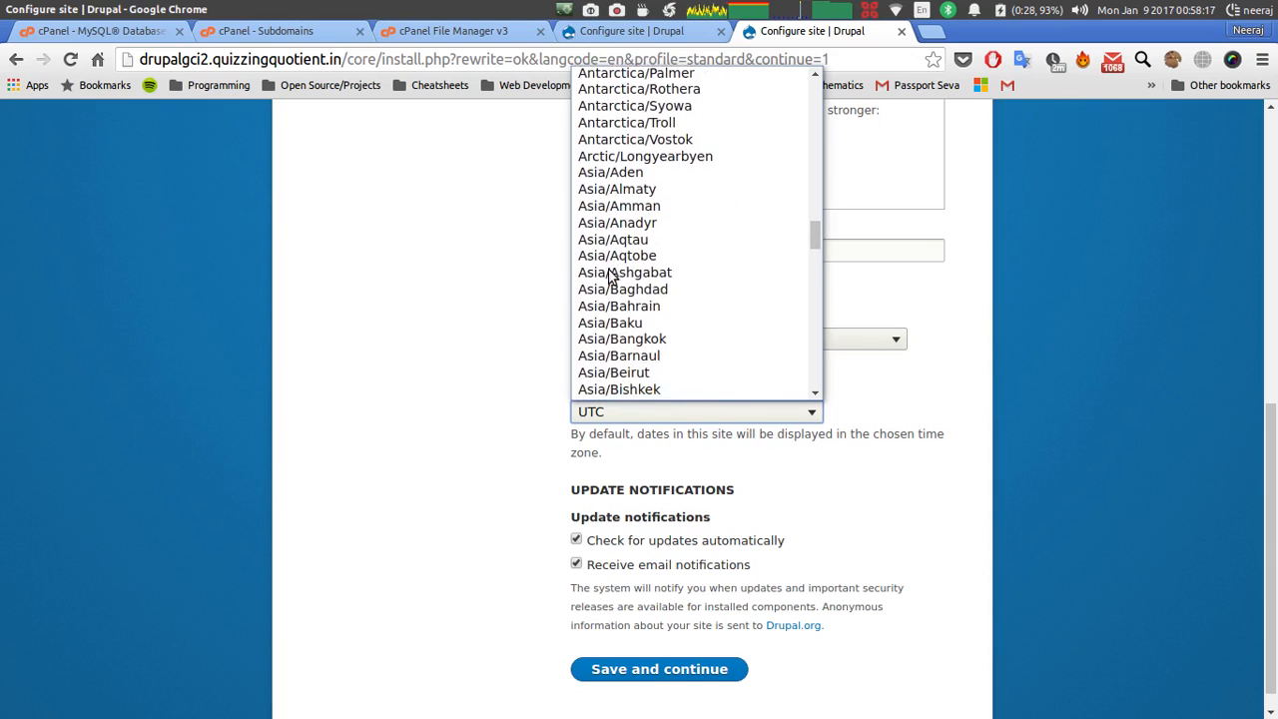
scroll(612, 278, "down", 5)
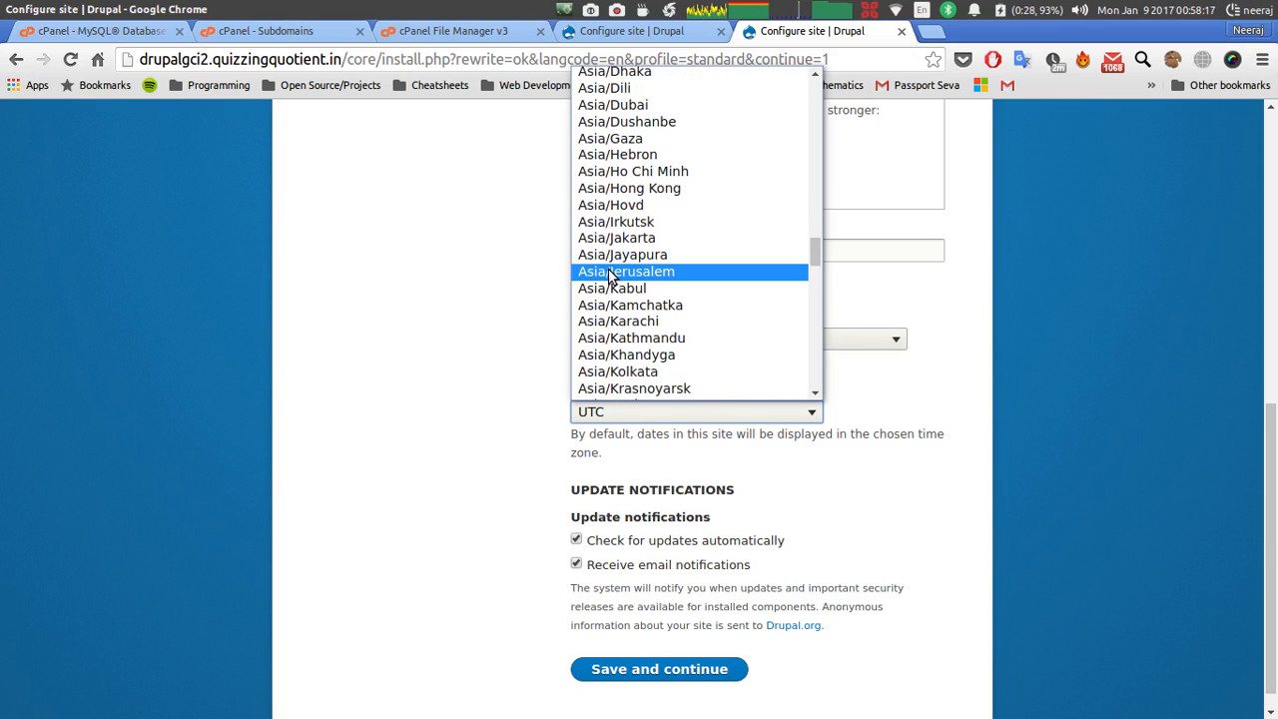
left_click(637, 372)
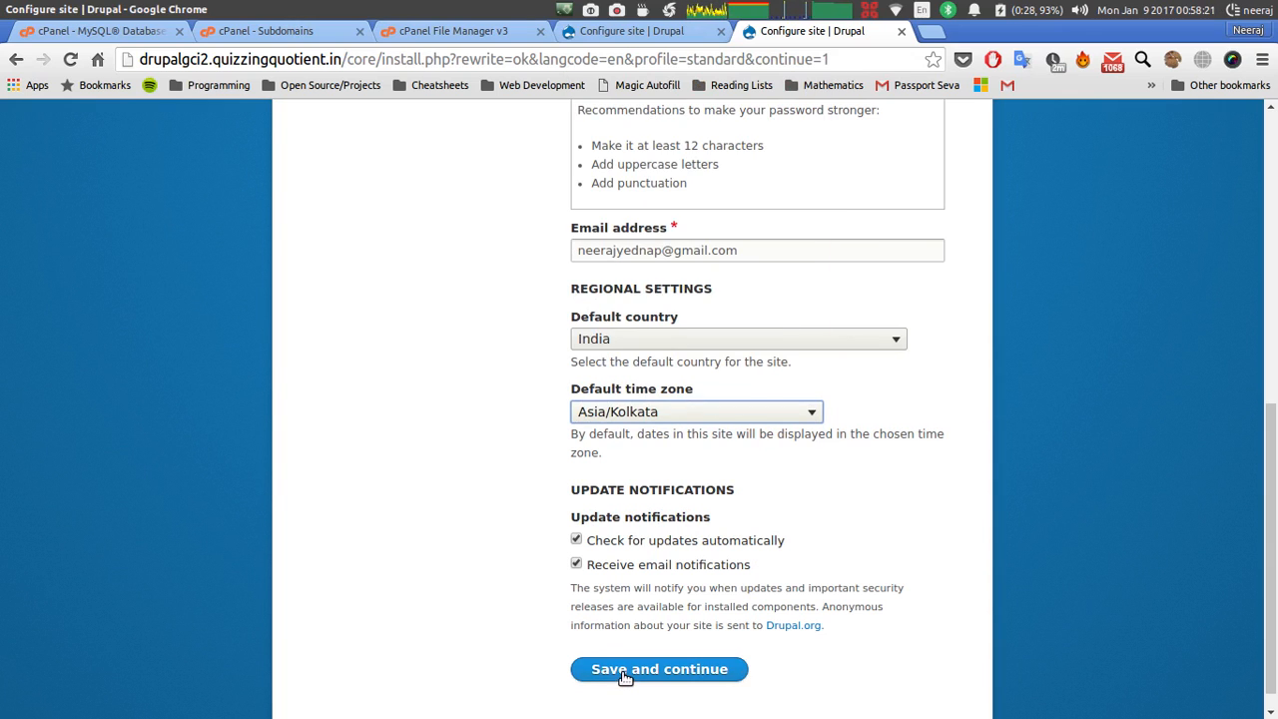
left_click(620, 670)
left_click(629, 33)
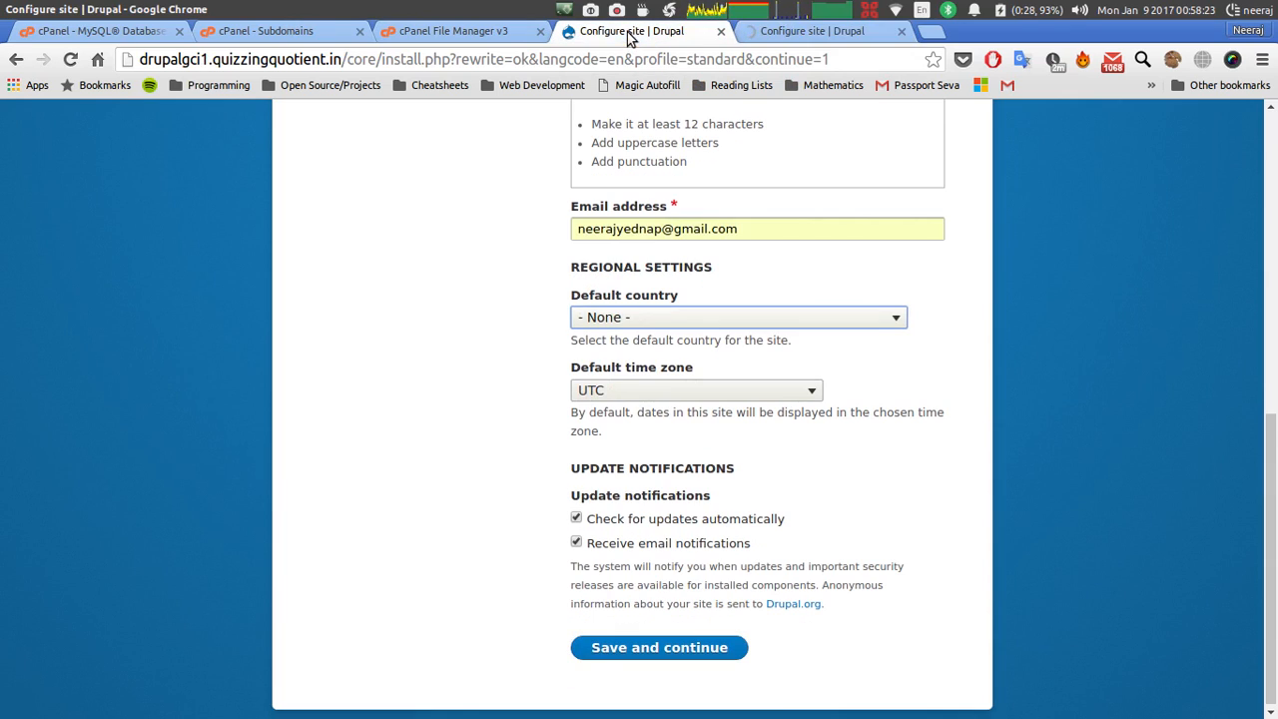
Choose India as the drupalgci1 default country.
left_click(615, 318)
scroll(622, 469, "down", 5)
key("i")
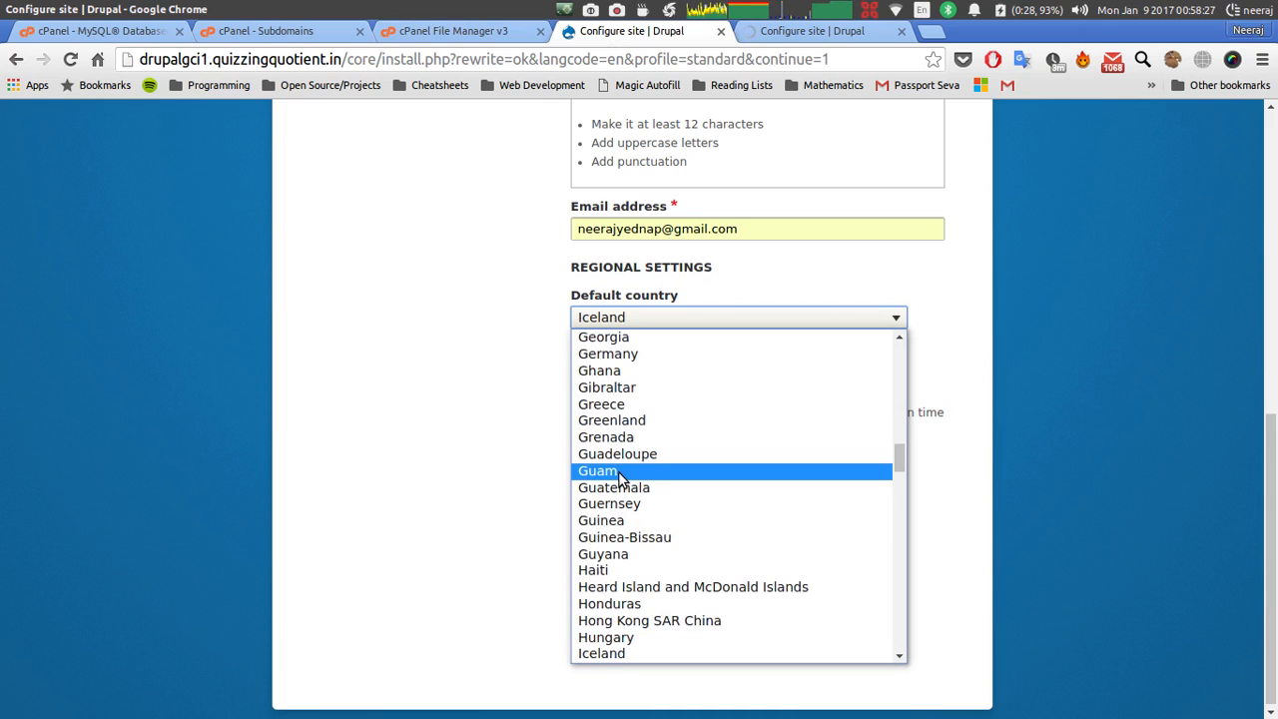
scroll(619, 459, "down", 4)
scroll(607, 559, "up", 1)
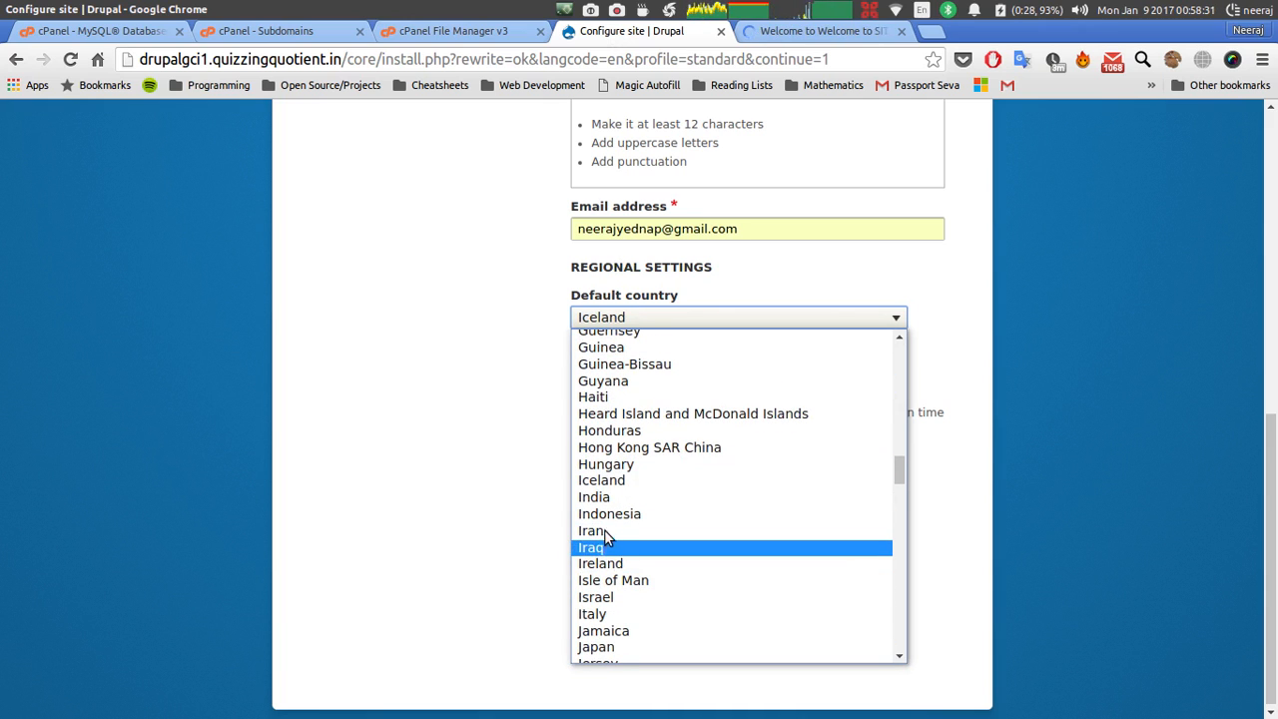
left_click(599, 497)
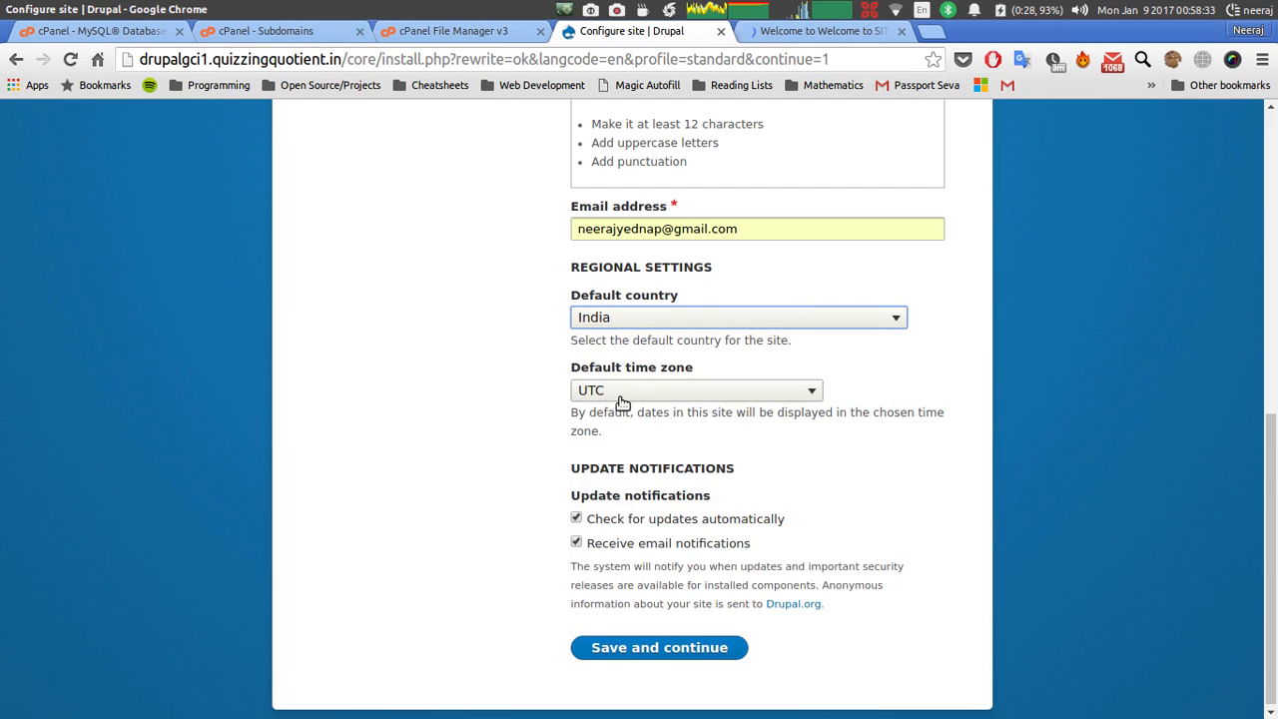
Set the drupalgci1 time zone to Asia/Kolkata, submit, and view the installed SITE 1 page.
left_click(620, 401)
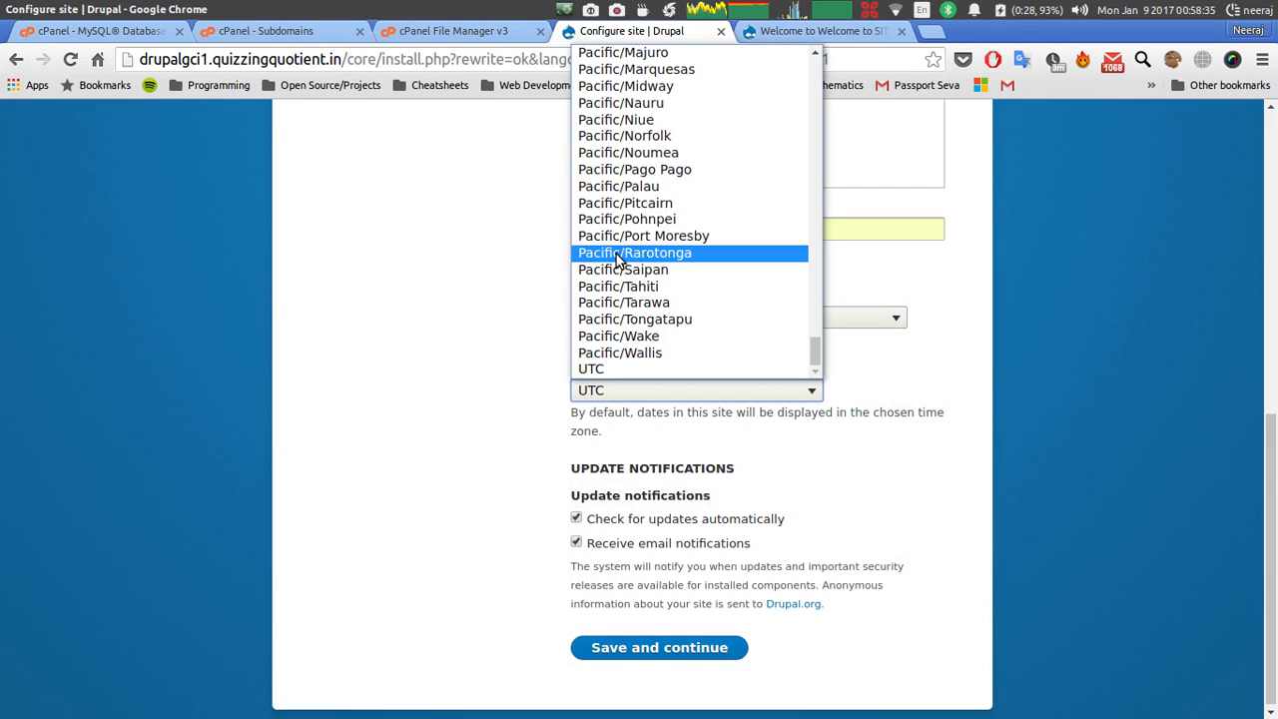
scroll(619, 262, "up", 20)
scroll(619, 262, "down", 10)
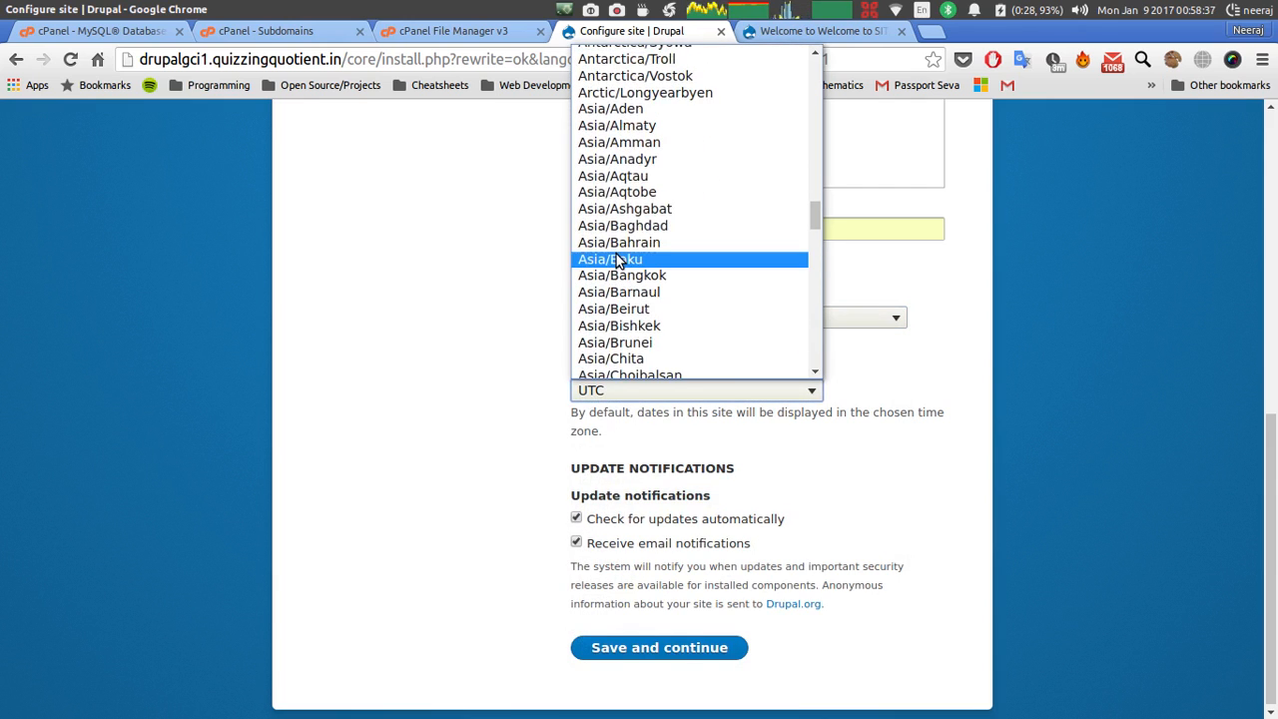
scroll(619, 261, "down", 6)
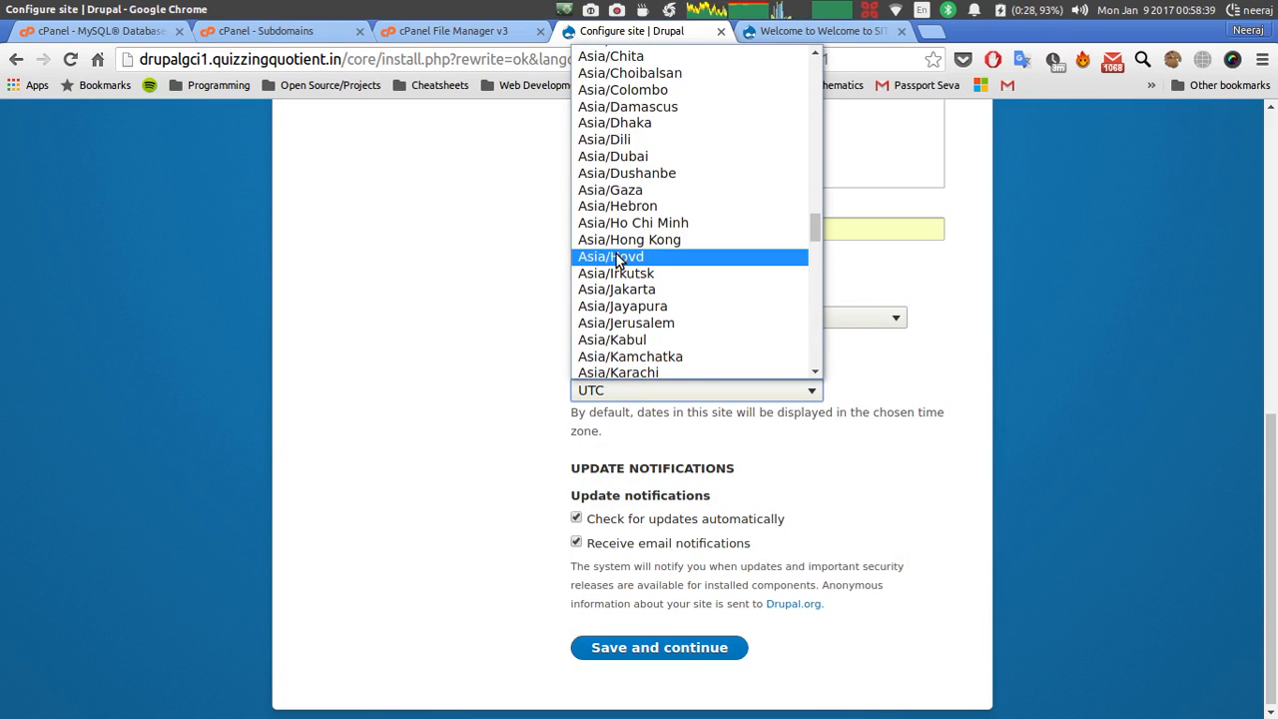
scroll(619, 260, "down", 5)
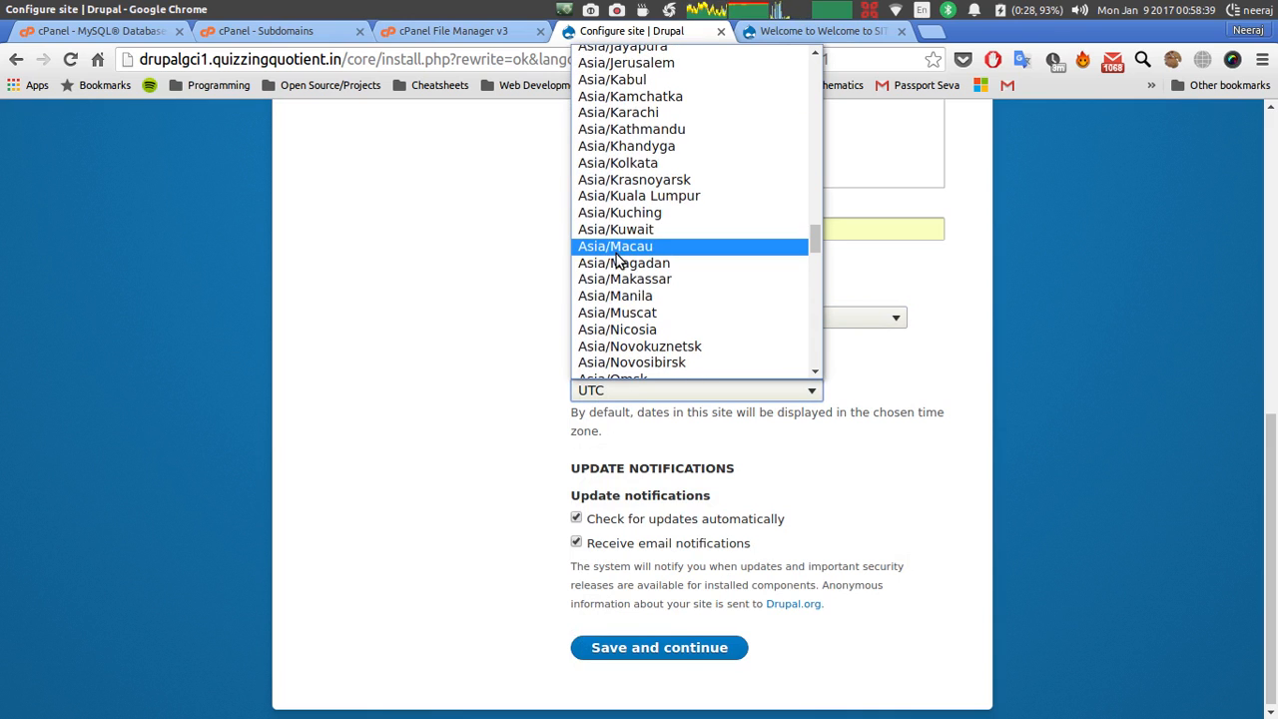
left_click(635, 163)
scroll(627, 552, "up", 5)
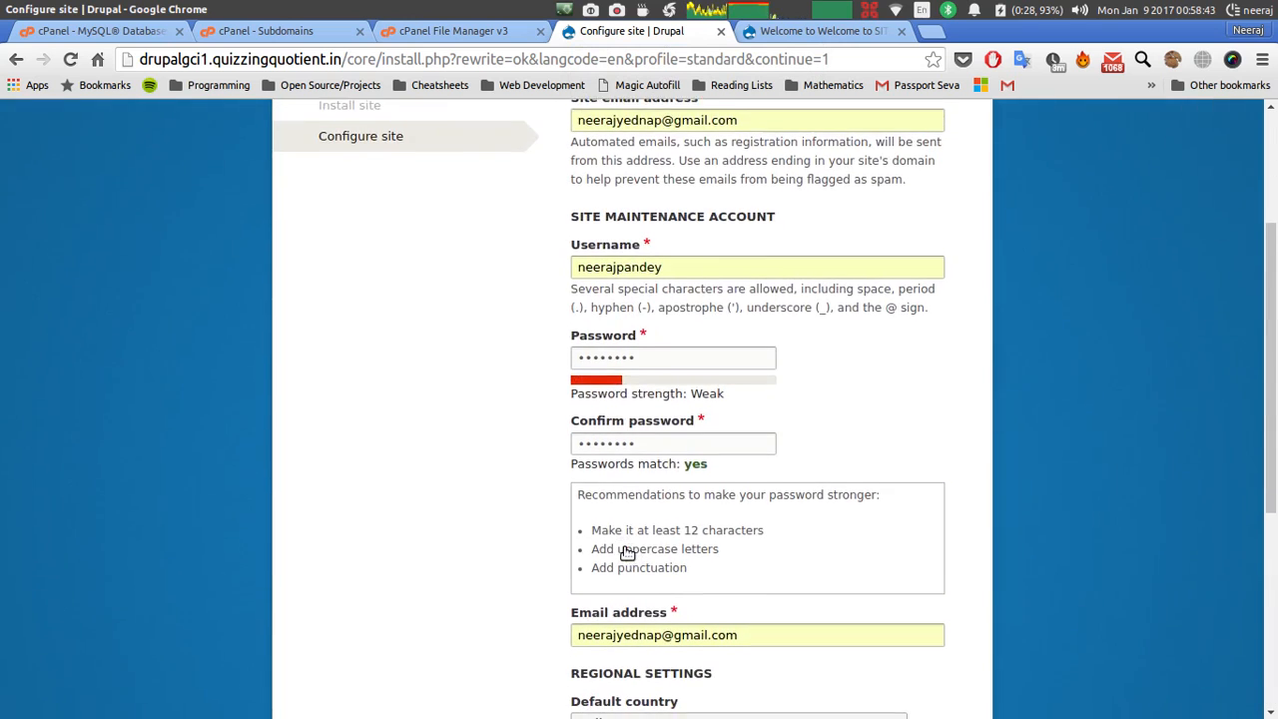
scroll(628, 553, "up", 3)
scroll(600, 544, "down", 8)
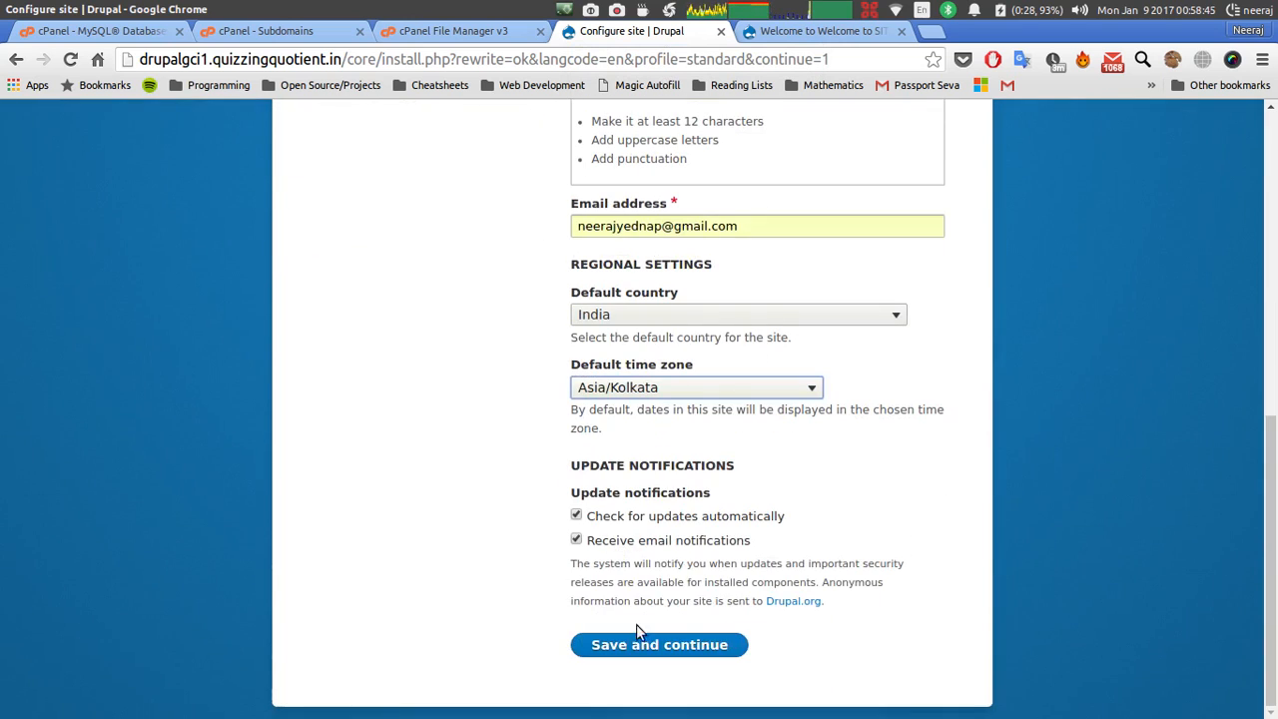
left_click(642, 652)
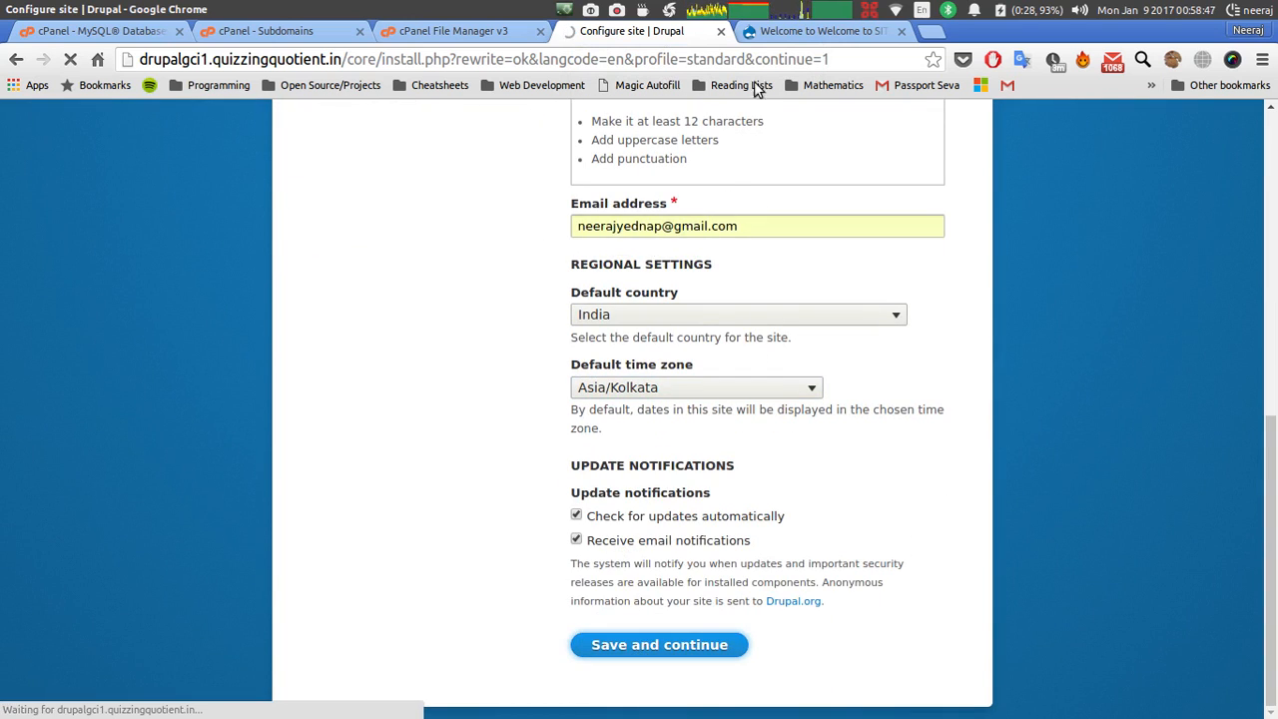
left_click(759, 31)
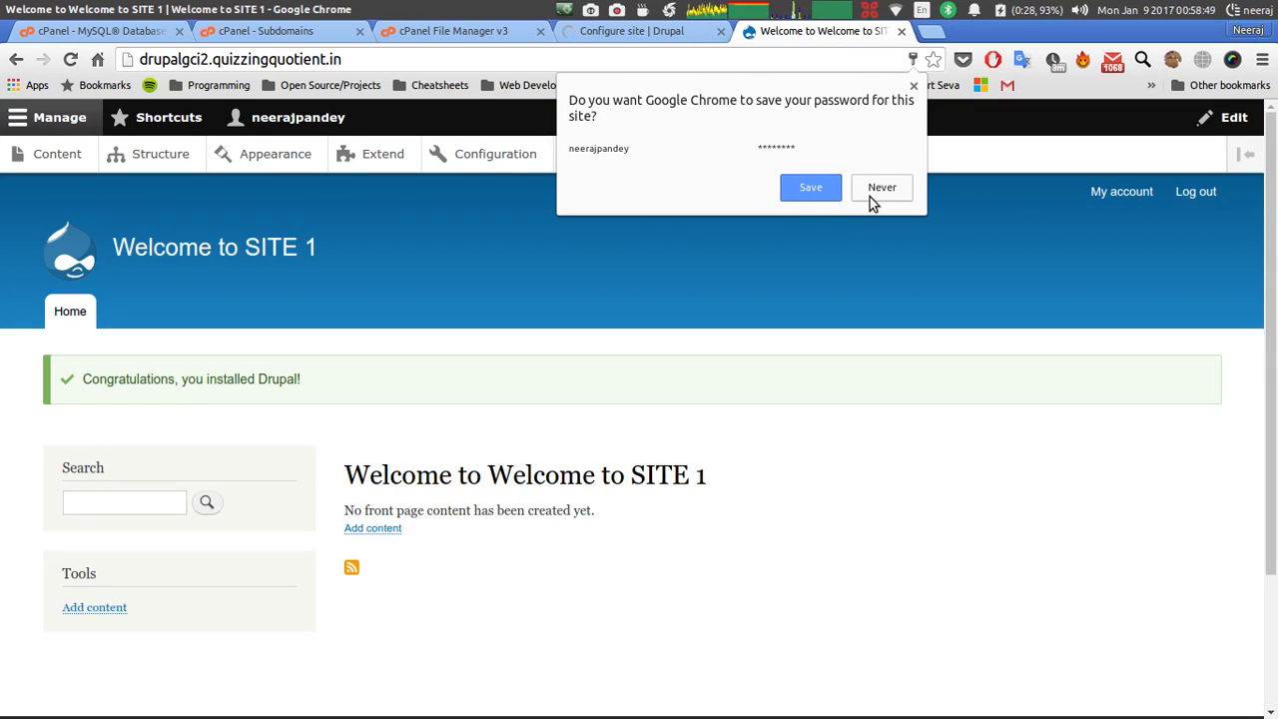
Decline saving the admin password and highlight the SITE 1 and SITE 2 welcome headings.
left_click(872, 198)
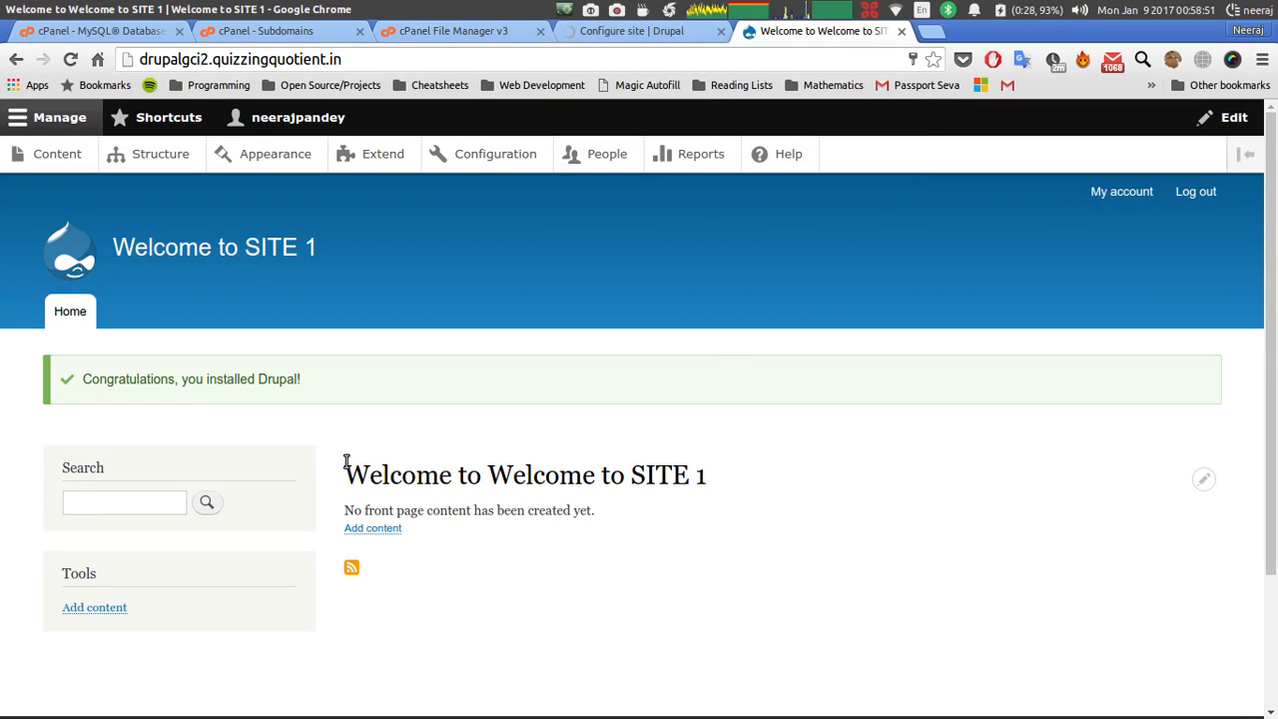
left_click_drag(346, 461, 756, 476)
left_click(742, 394)
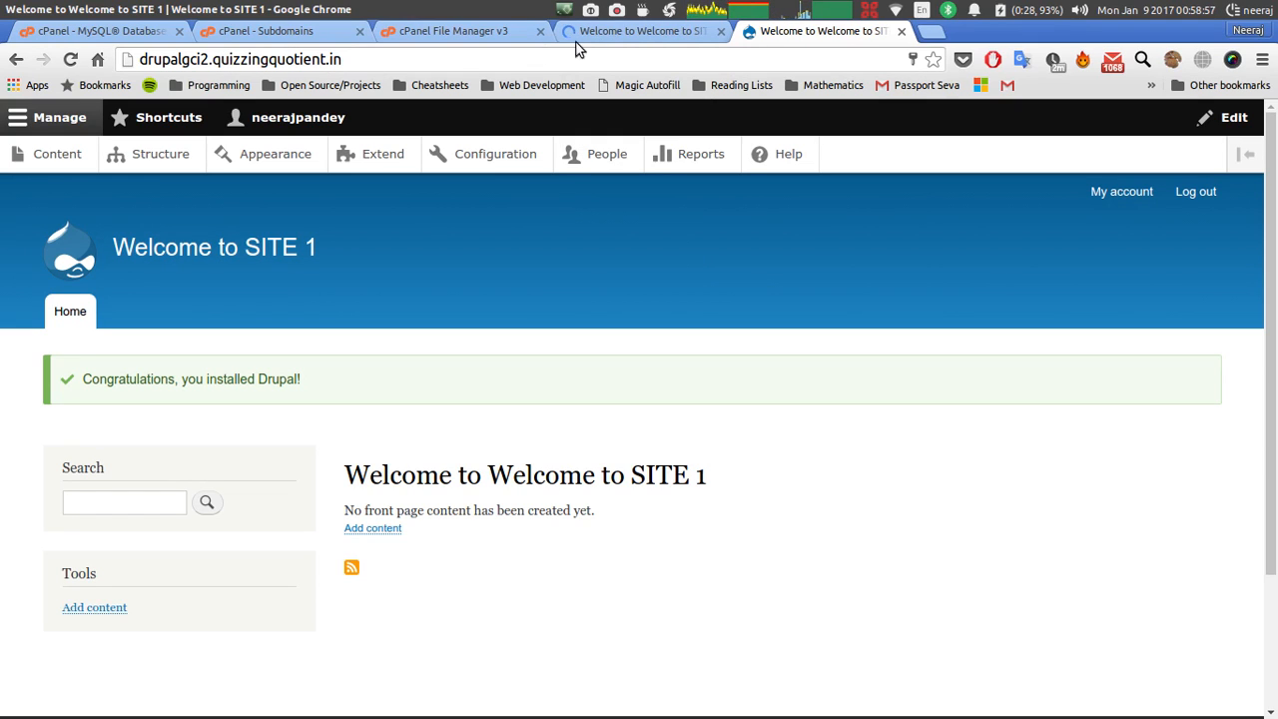
left_click(611, 32)
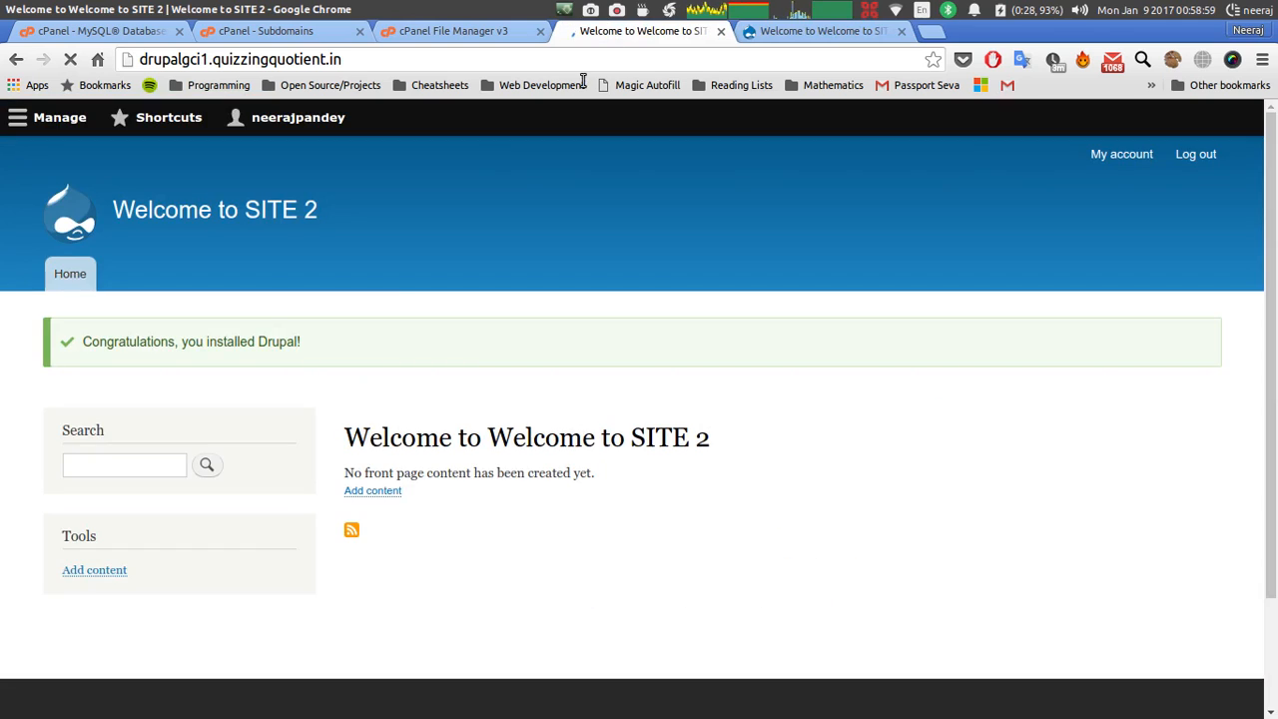
left_click_drag(350, 440, 678, 460)
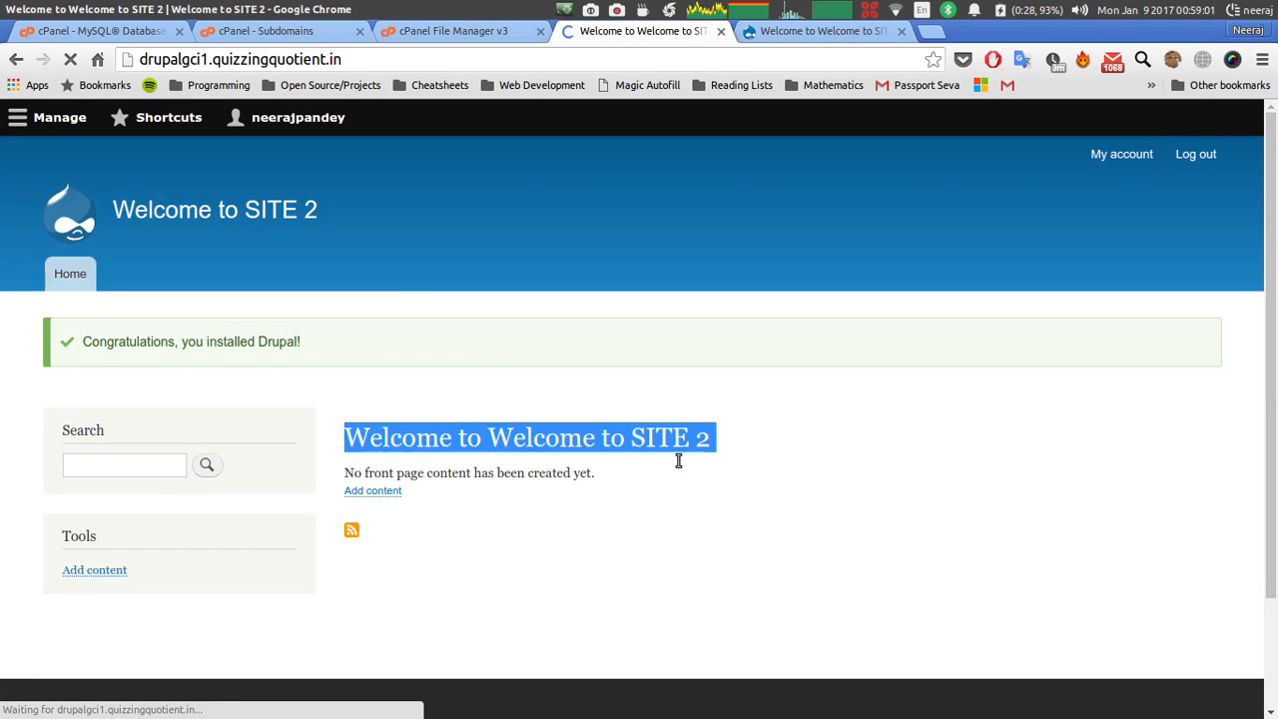
left_click(740, 462)
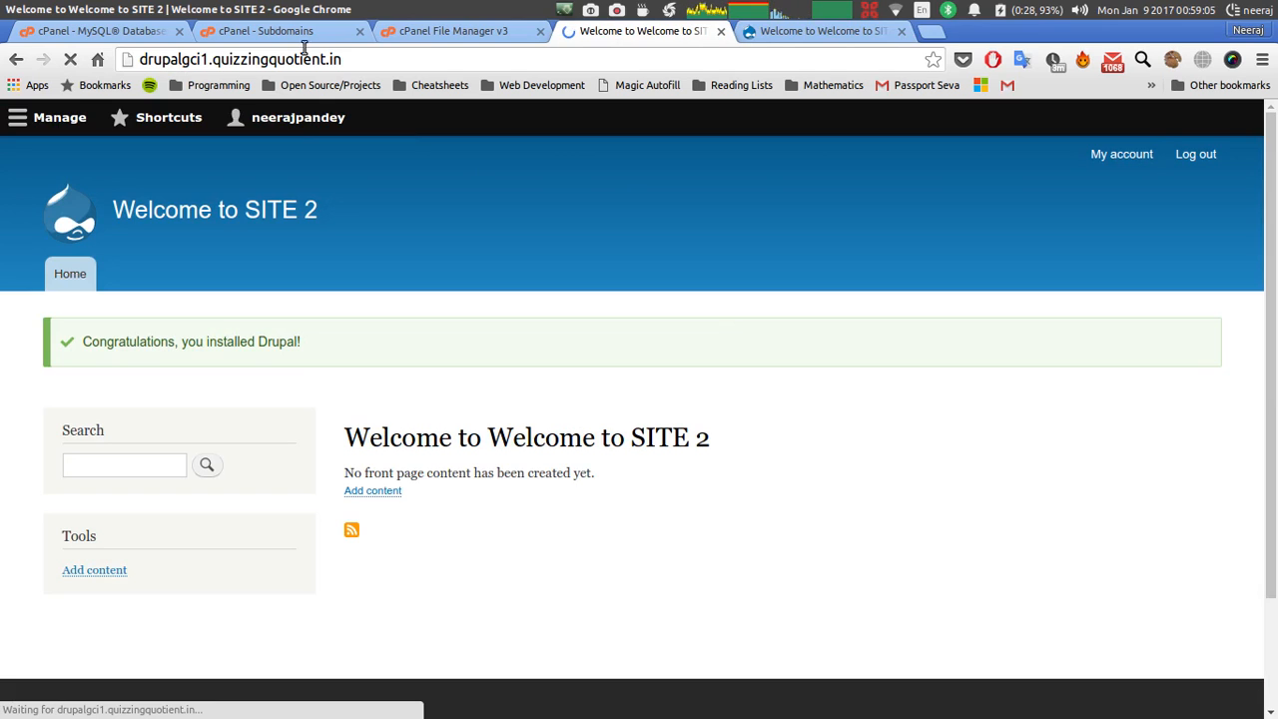
Compare the SITE 1 and SITE 2 home pages, ending on SITE 2.
left_click(751, 32)
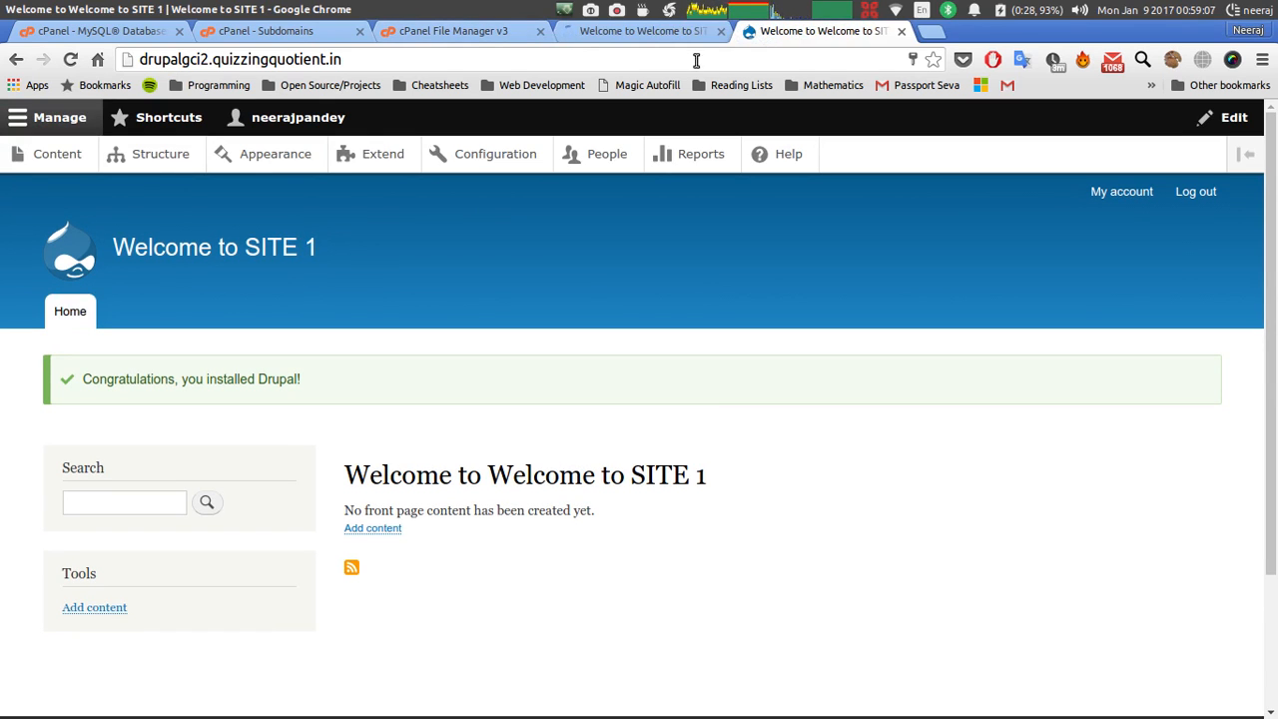
left_click(660, 34)
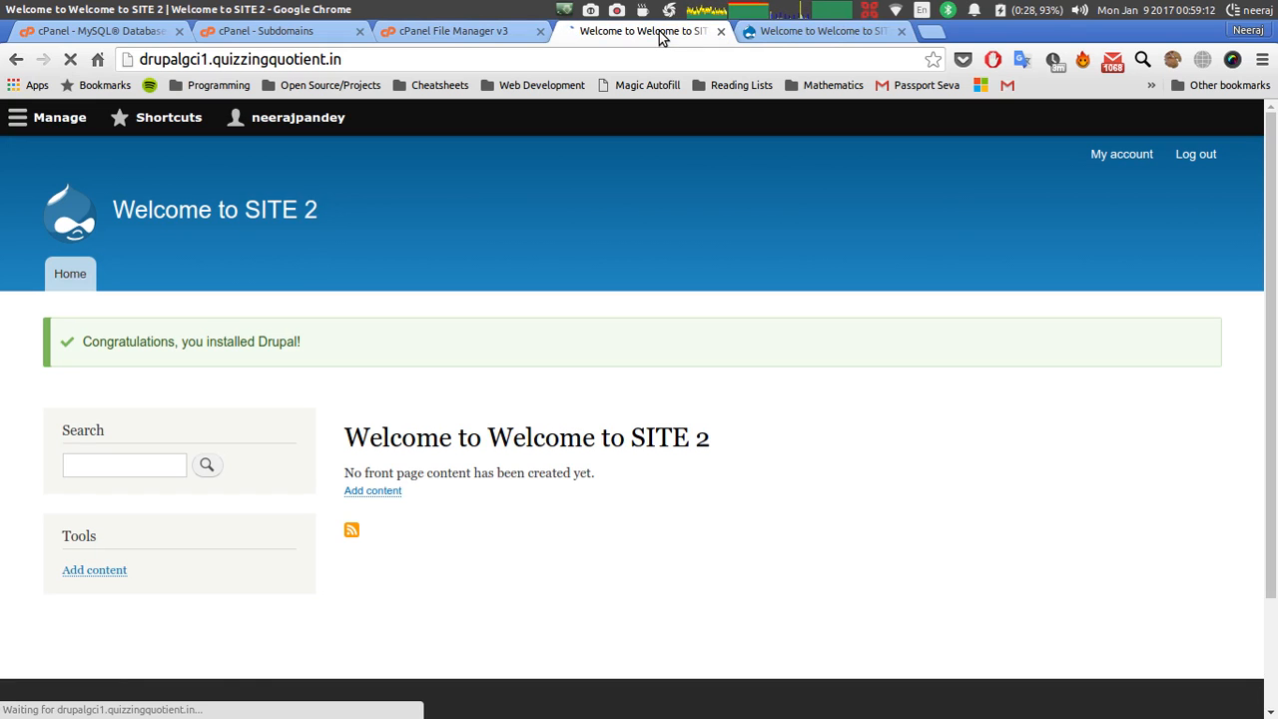
left_click(790, 37)
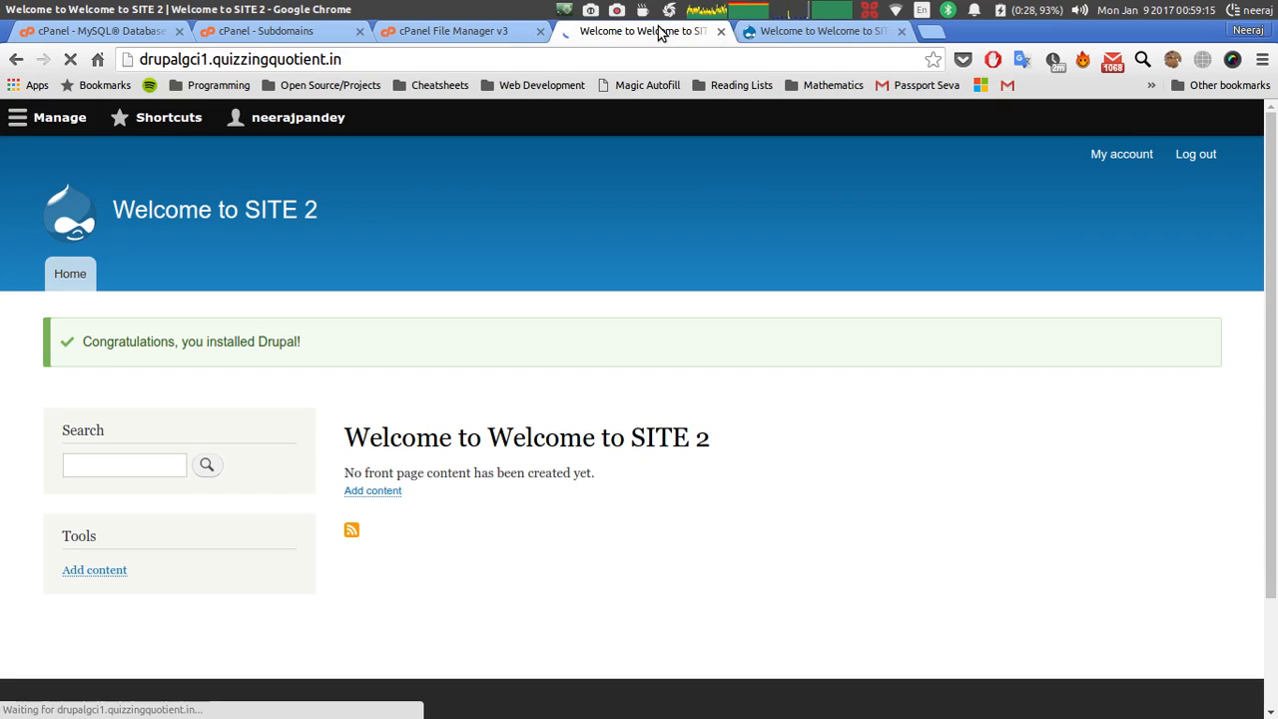
left_click(618, 12)
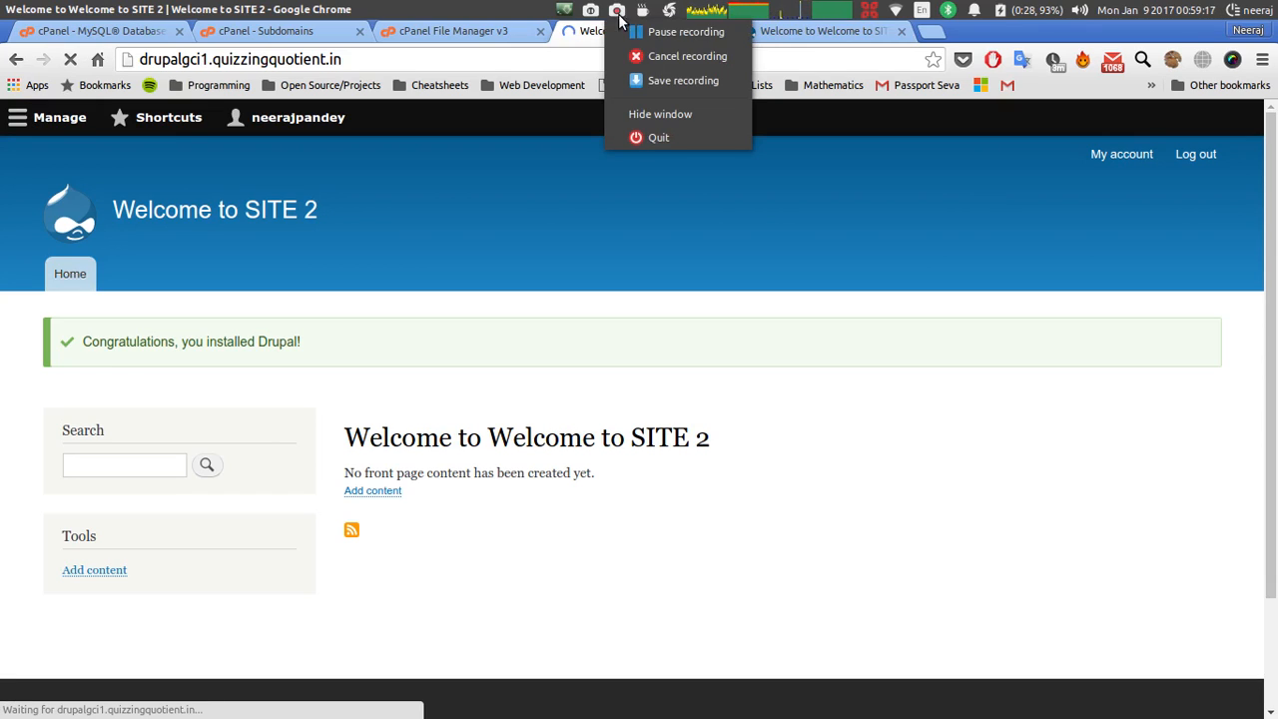